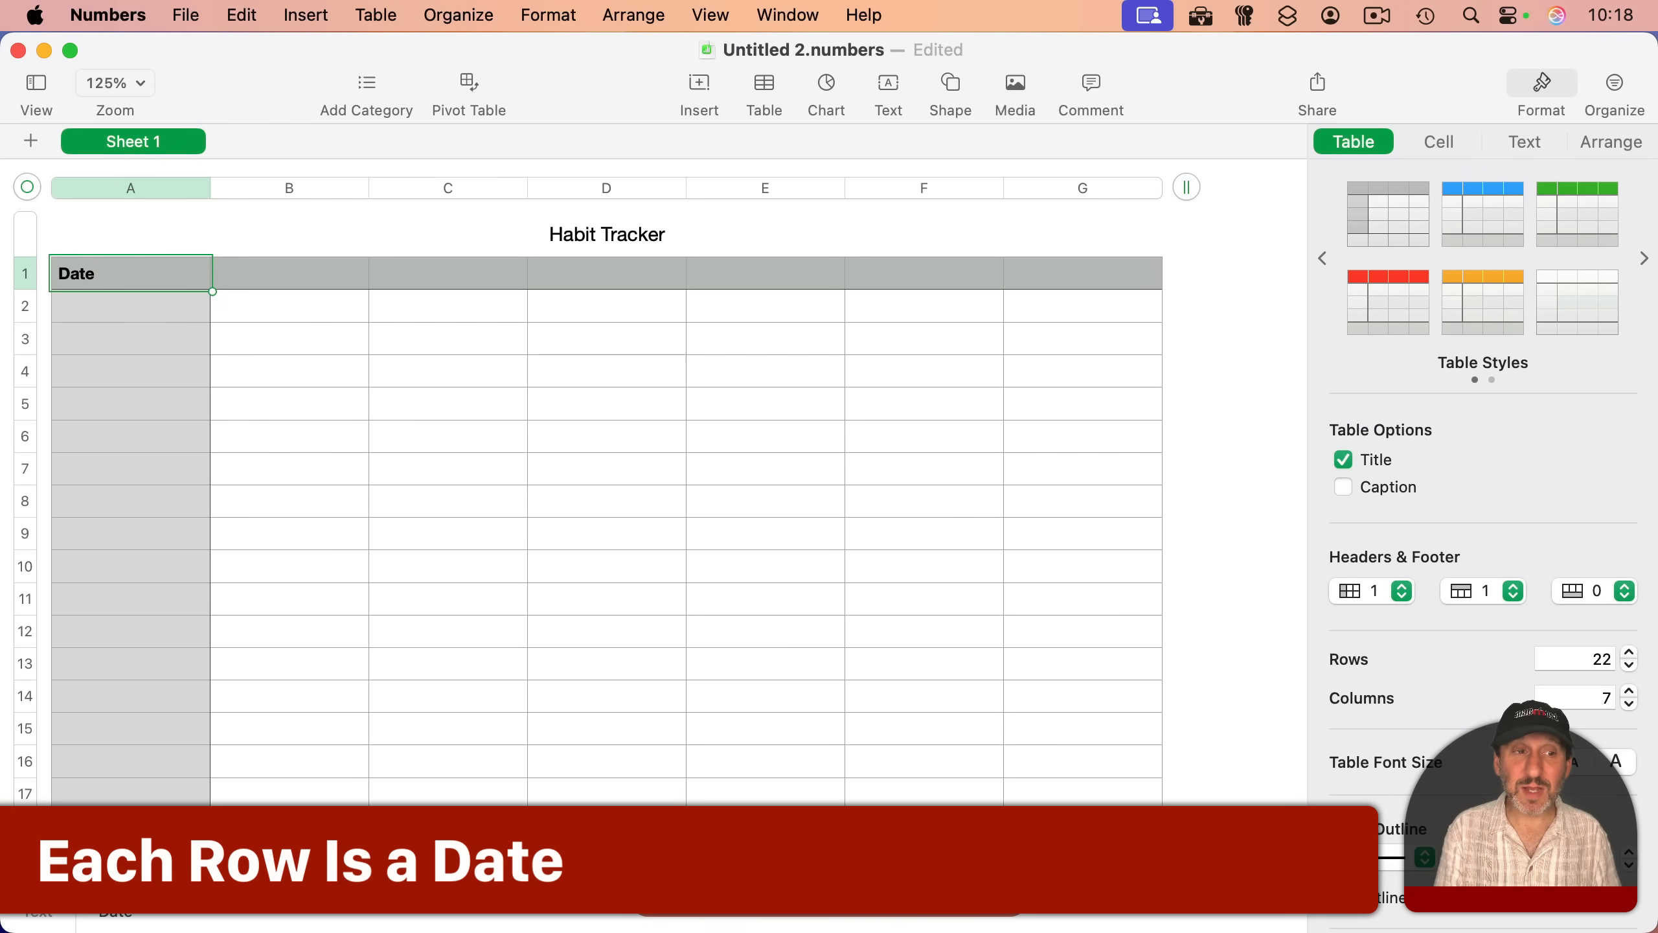
Step: Enter 6/15/2025 as the first date in cell A2, below the Date header
{"action": "key", "text": "Return"}
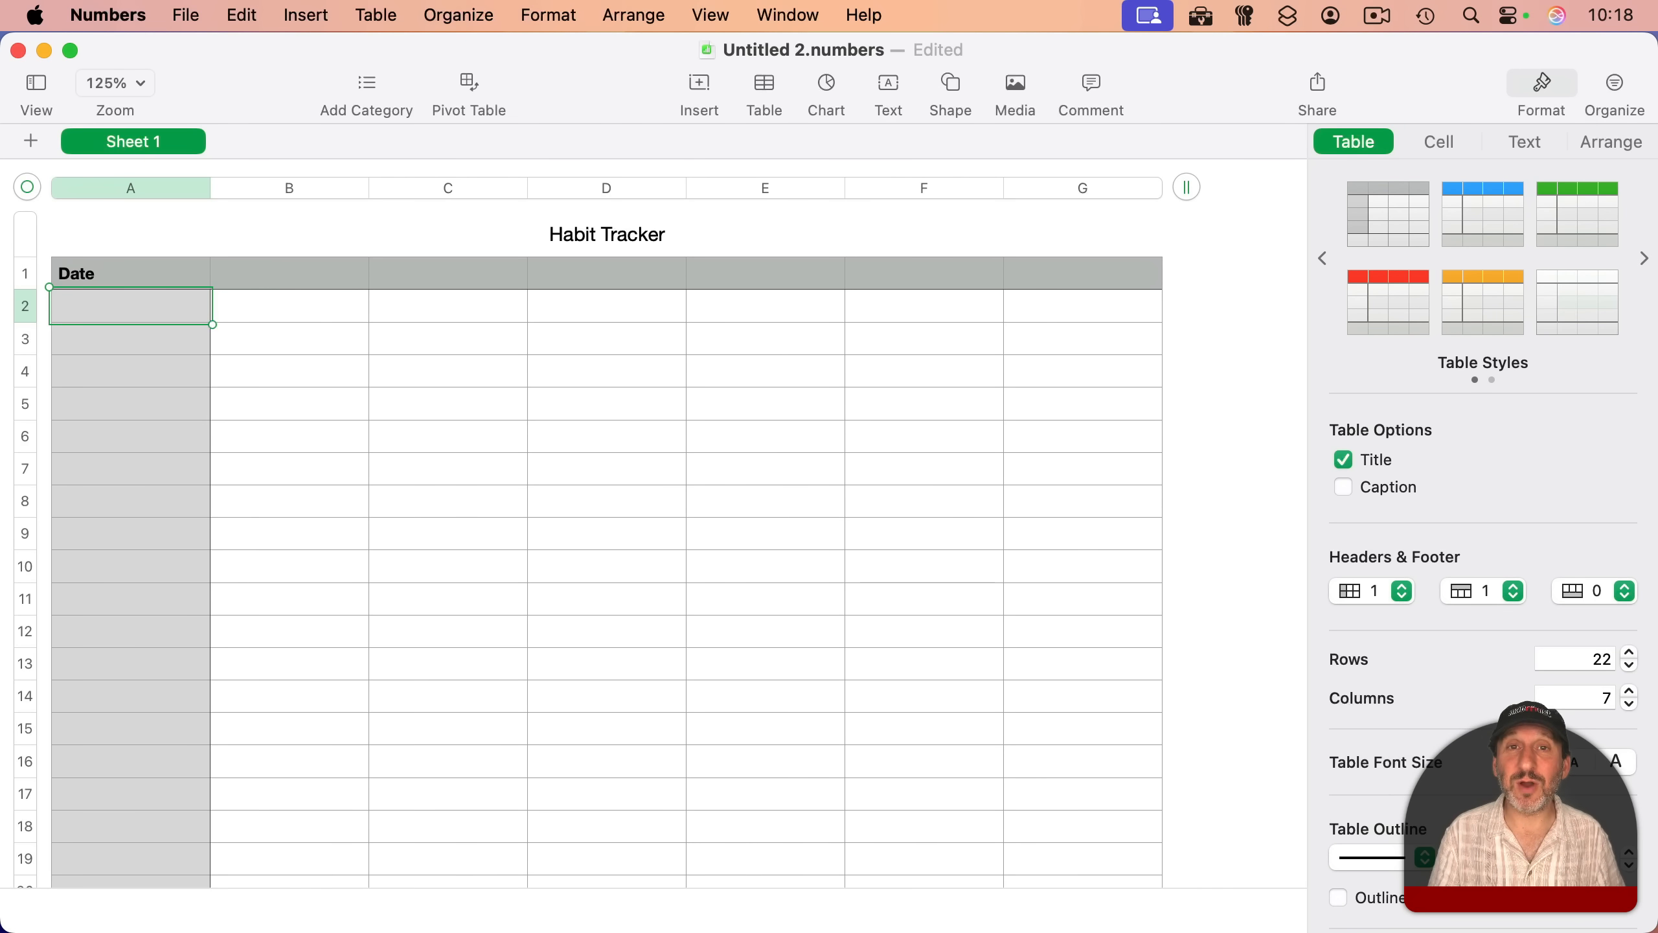
{"action": "type", "text": "6/15/2025"}
{"action": "key", "text": "Return"}
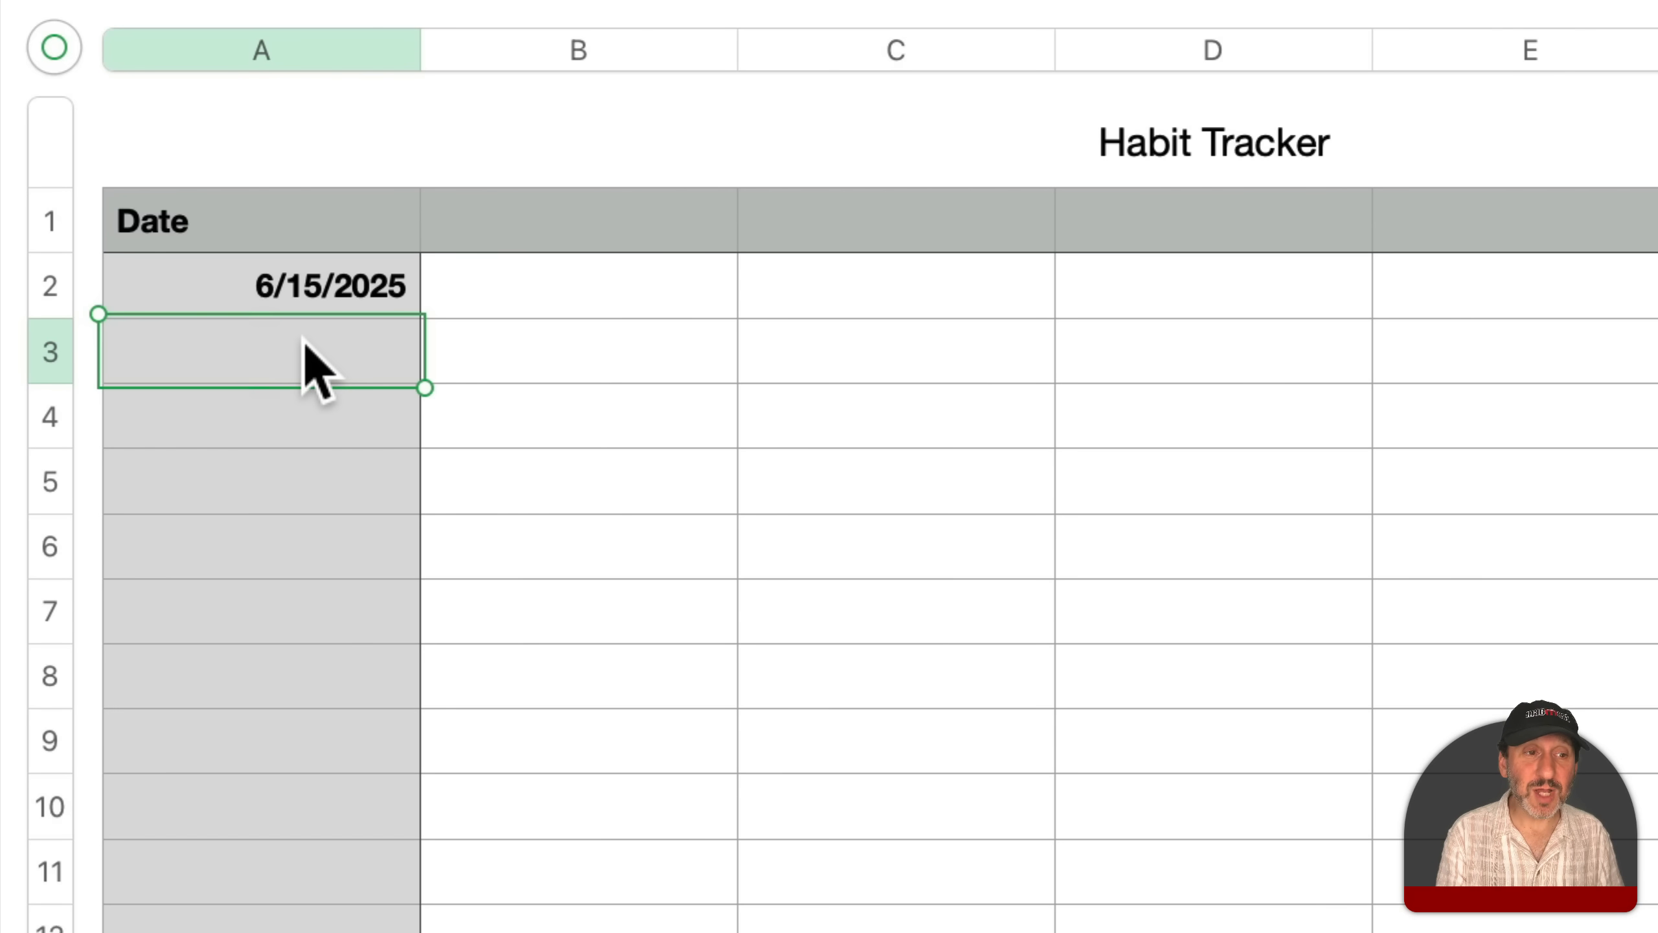
Step: Enter a formula in cell A3 that adds 1 to the date in A2
{"action": "key", "text": "equal"}
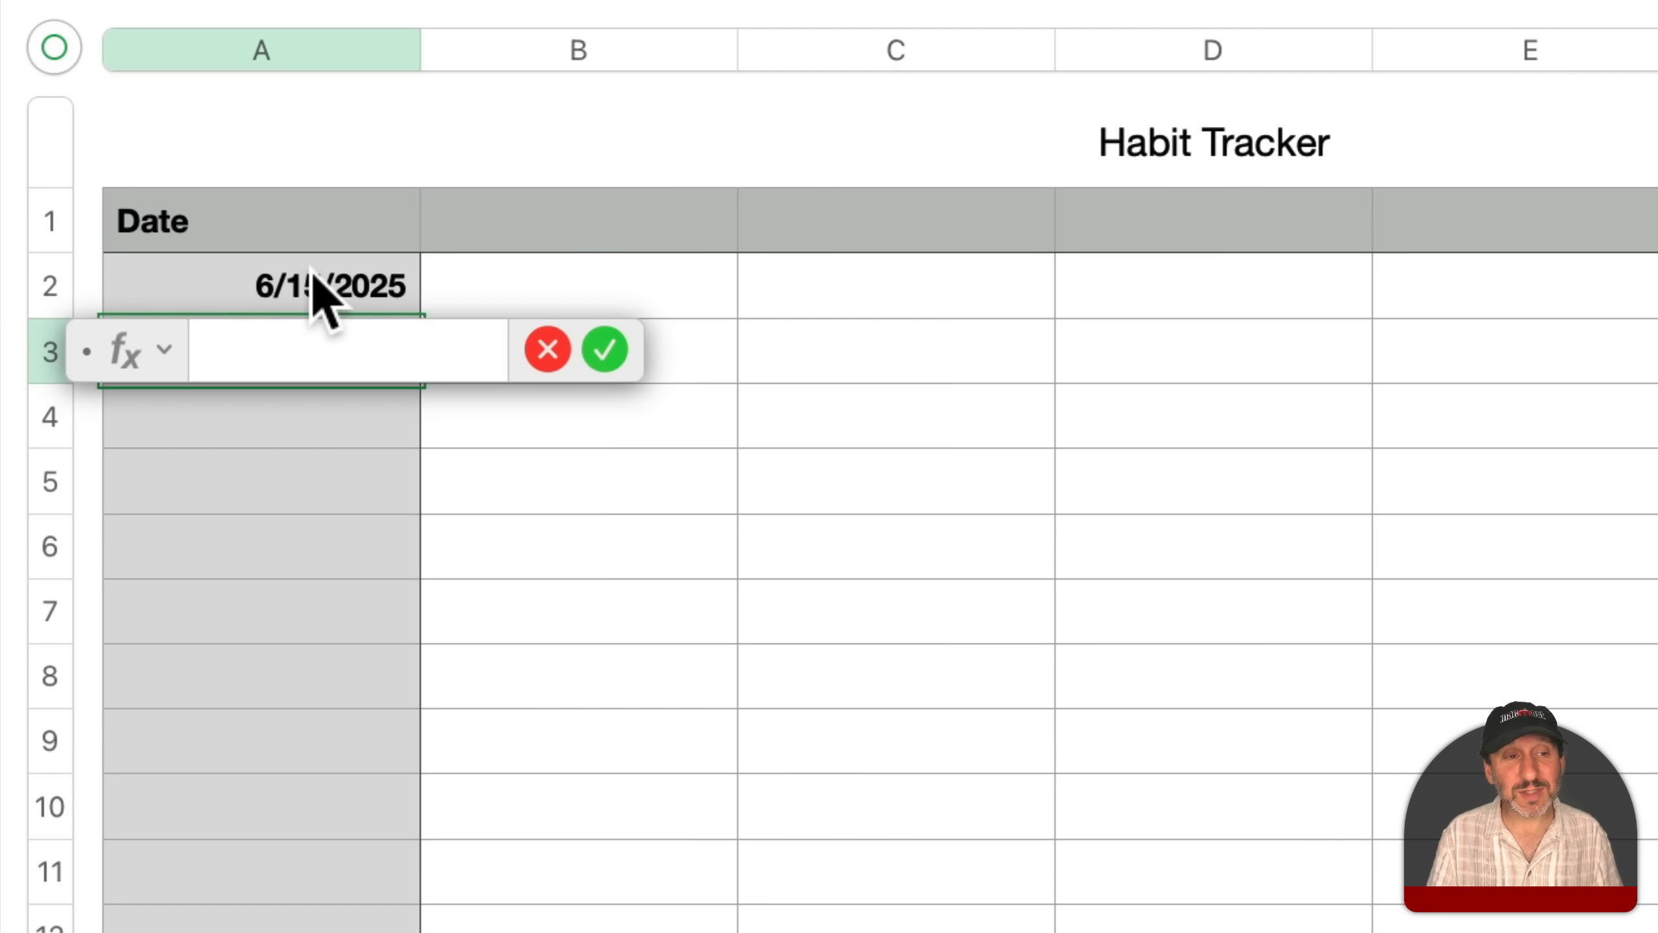
{"action": "left_click", "coordinate": [298, 287]}
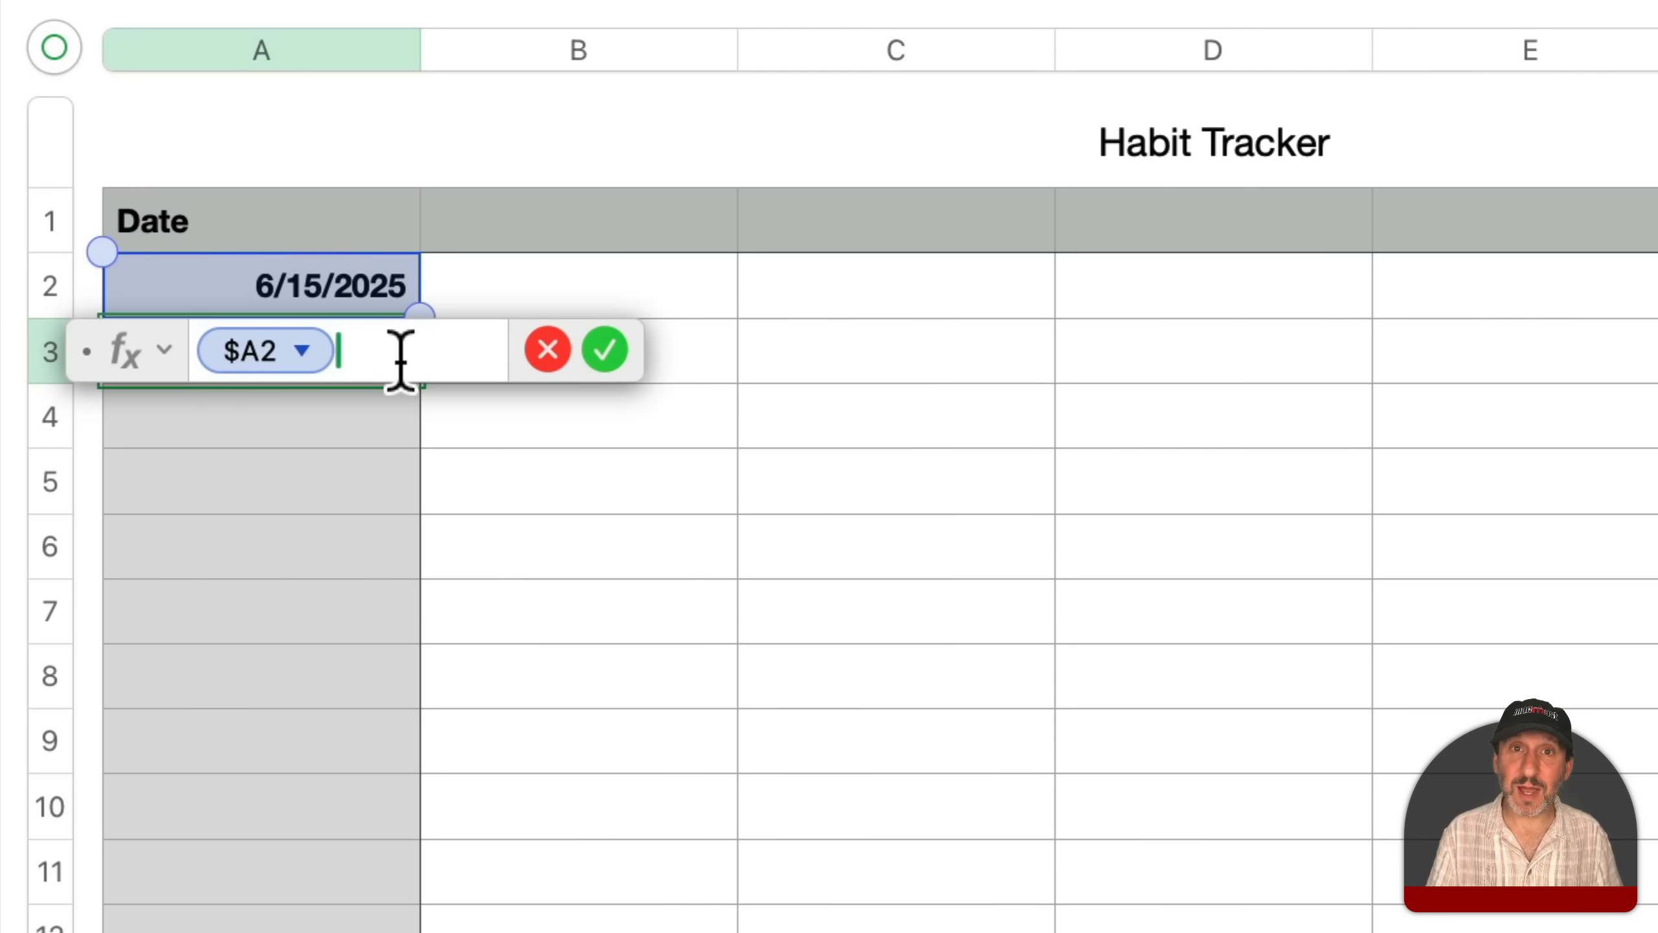
{"action": "type", "text": "+1"}
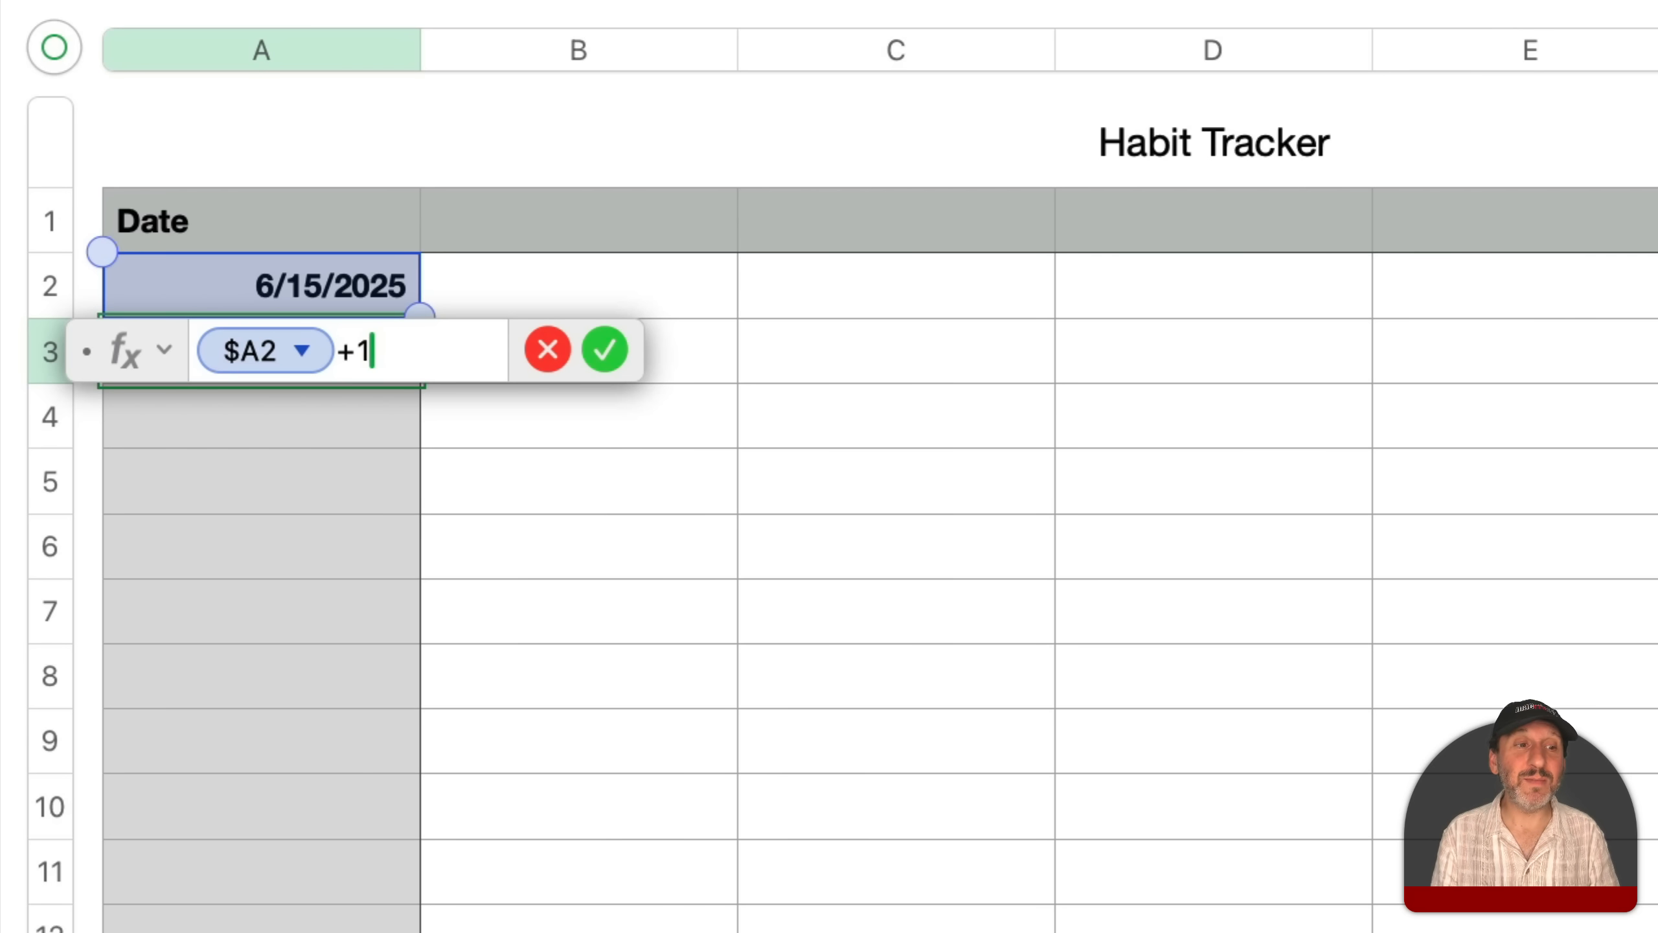
{"action": "key", "text": "Return"}
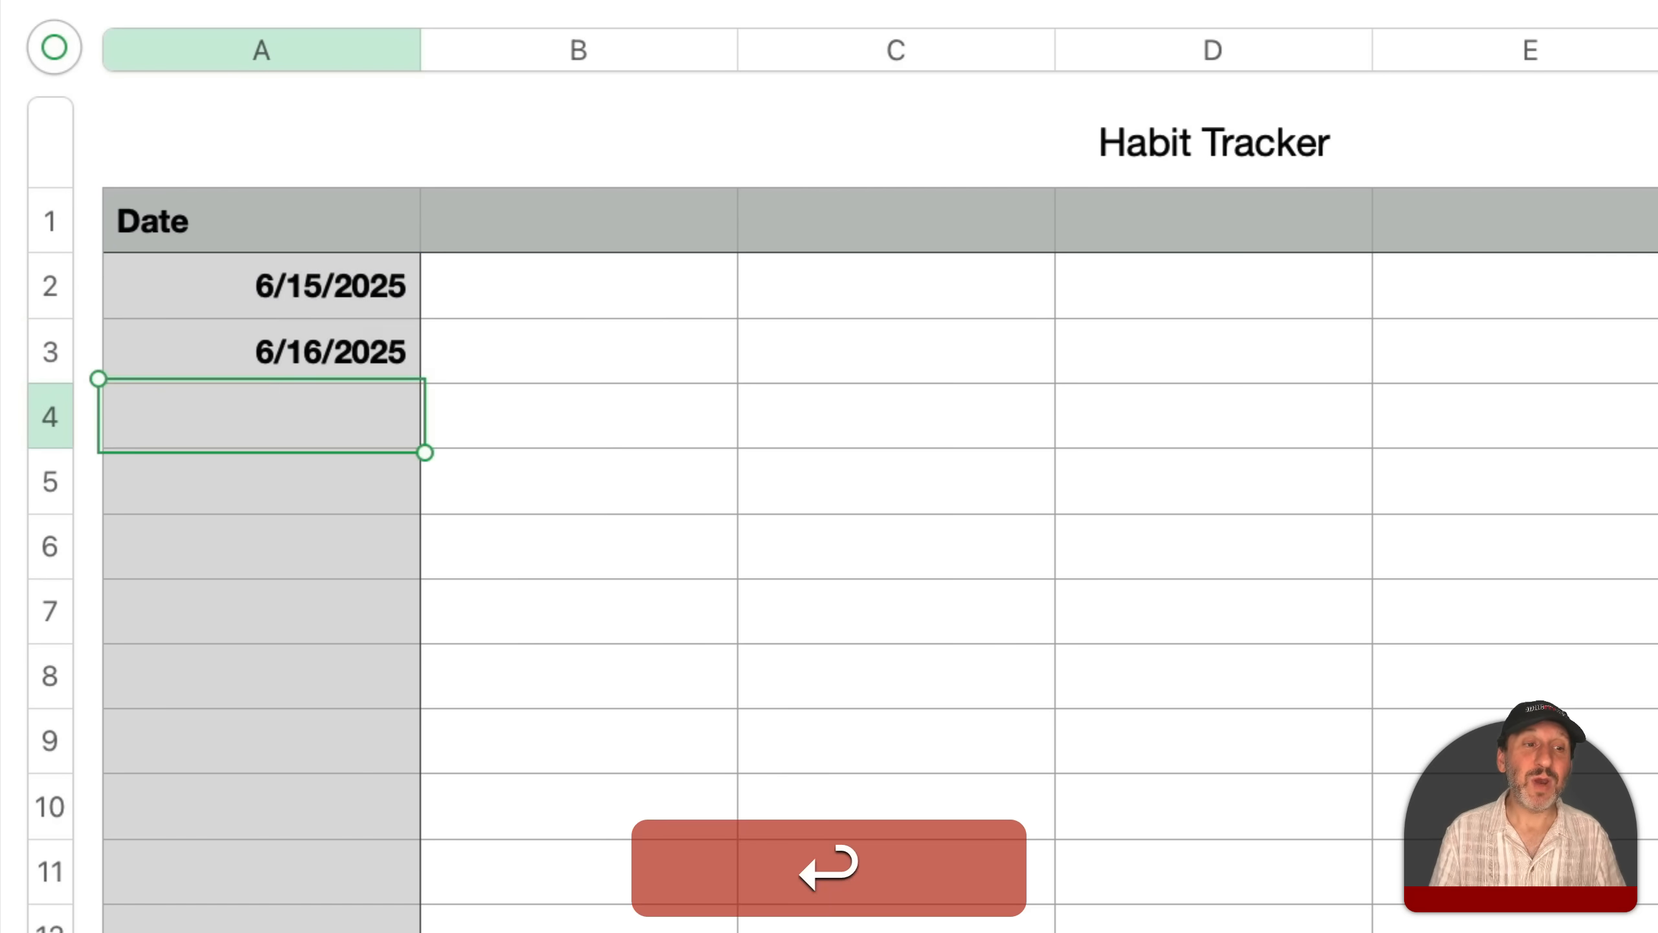
Step: Autofill the next-day formula from cell A3 down the Date column to row 22
{"action": "left_click", "coordinate": [336, 356]}
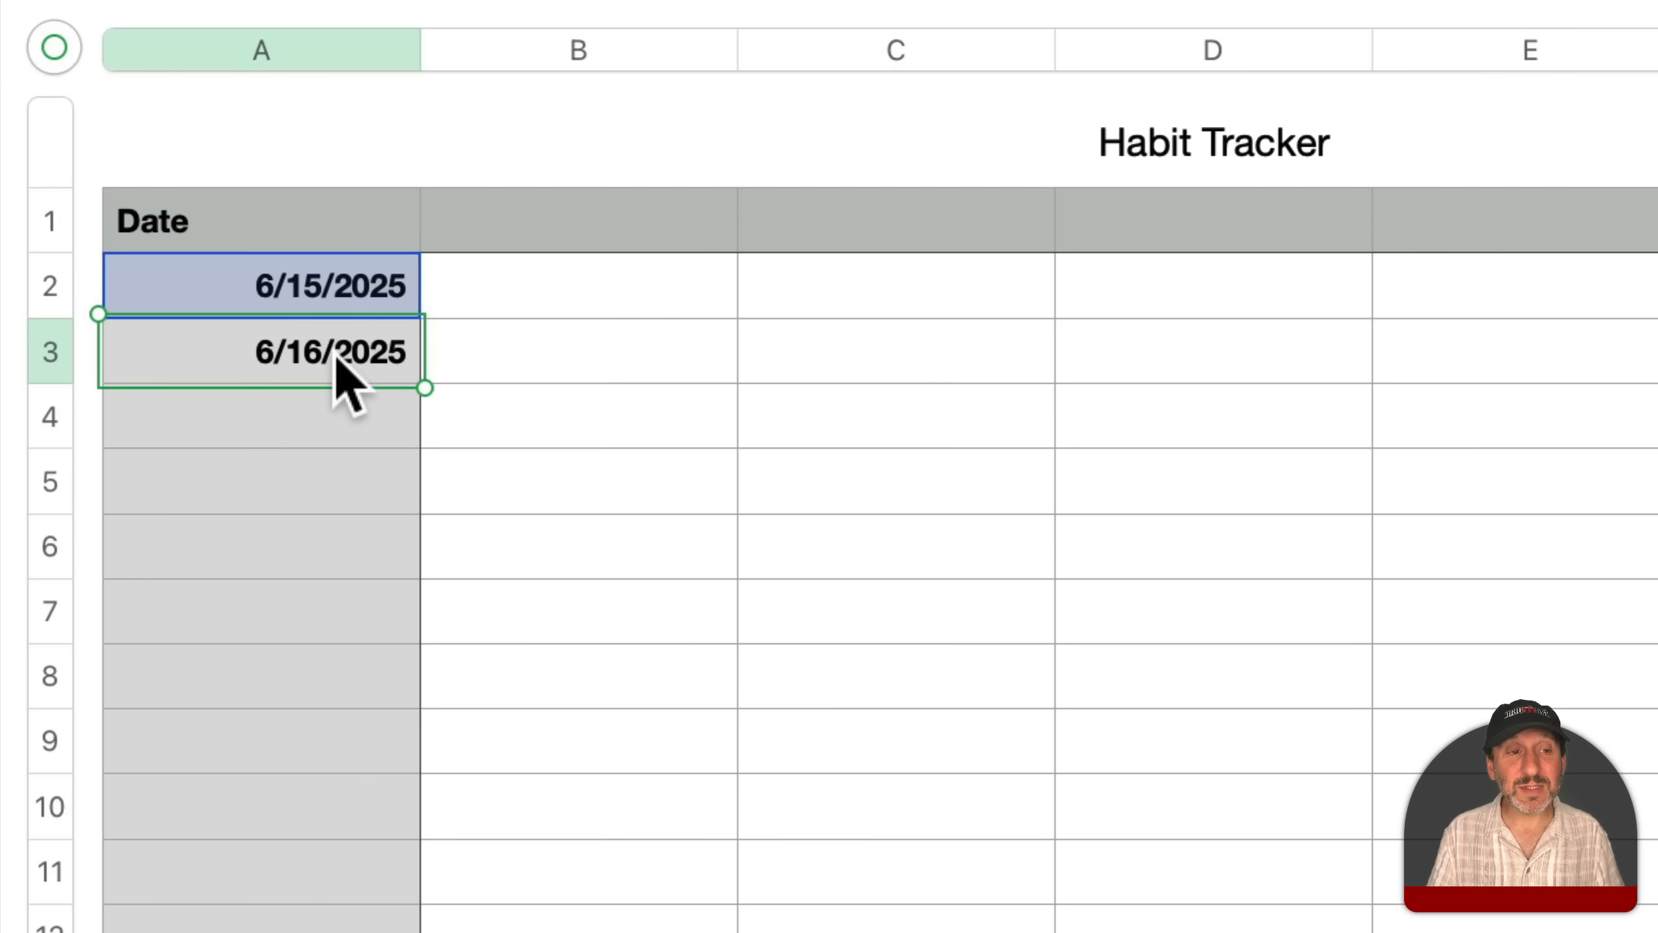
{"action": "mouse_move", "coordinate": [261, 407]}
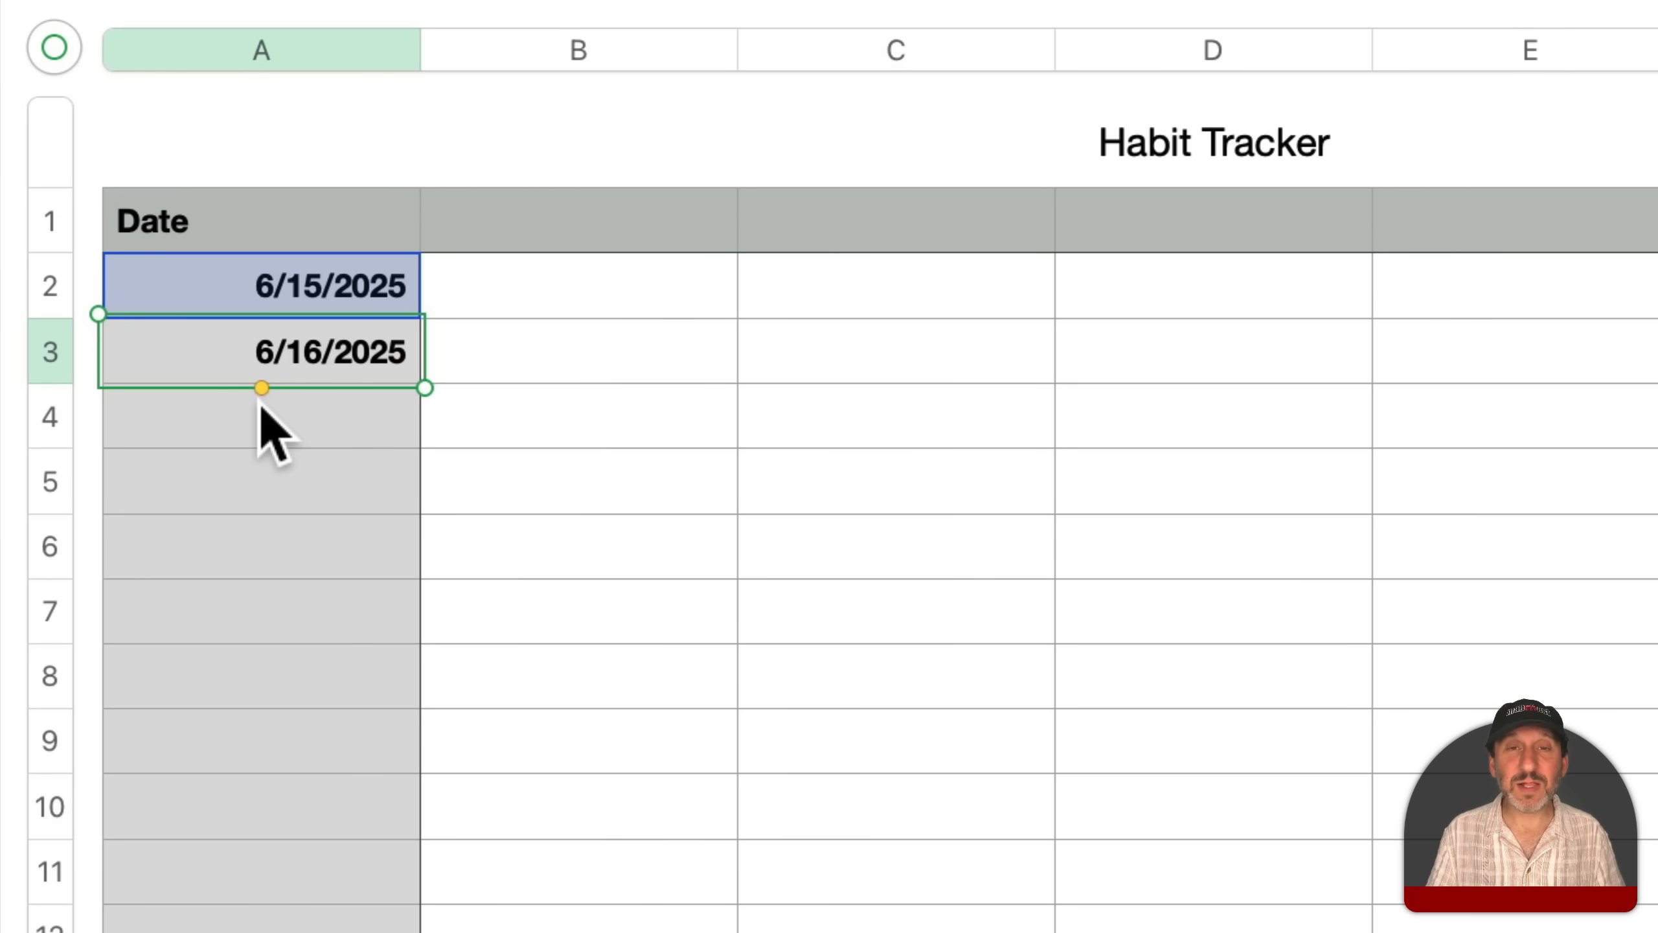
{"action": "left_click_drag", "start_coordinate": [255, 382], "coordinate": [208, 932]}
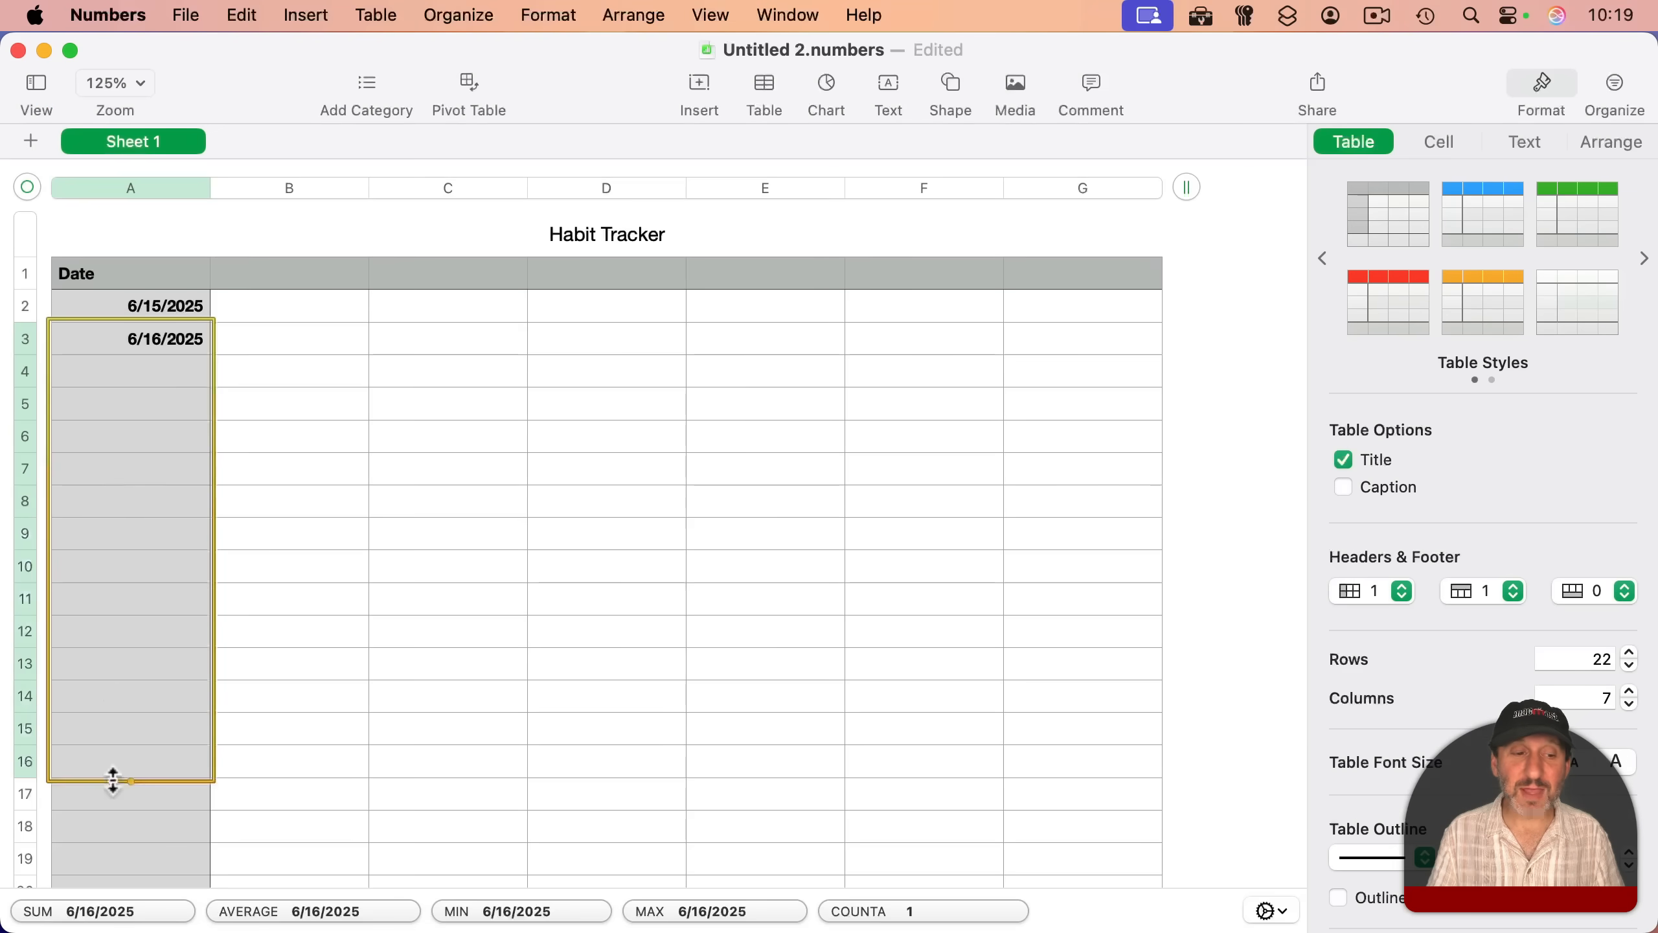
{"action": "left_click_drag", "start_coordinate": [103, 906], "coordinate": [97, 905]}
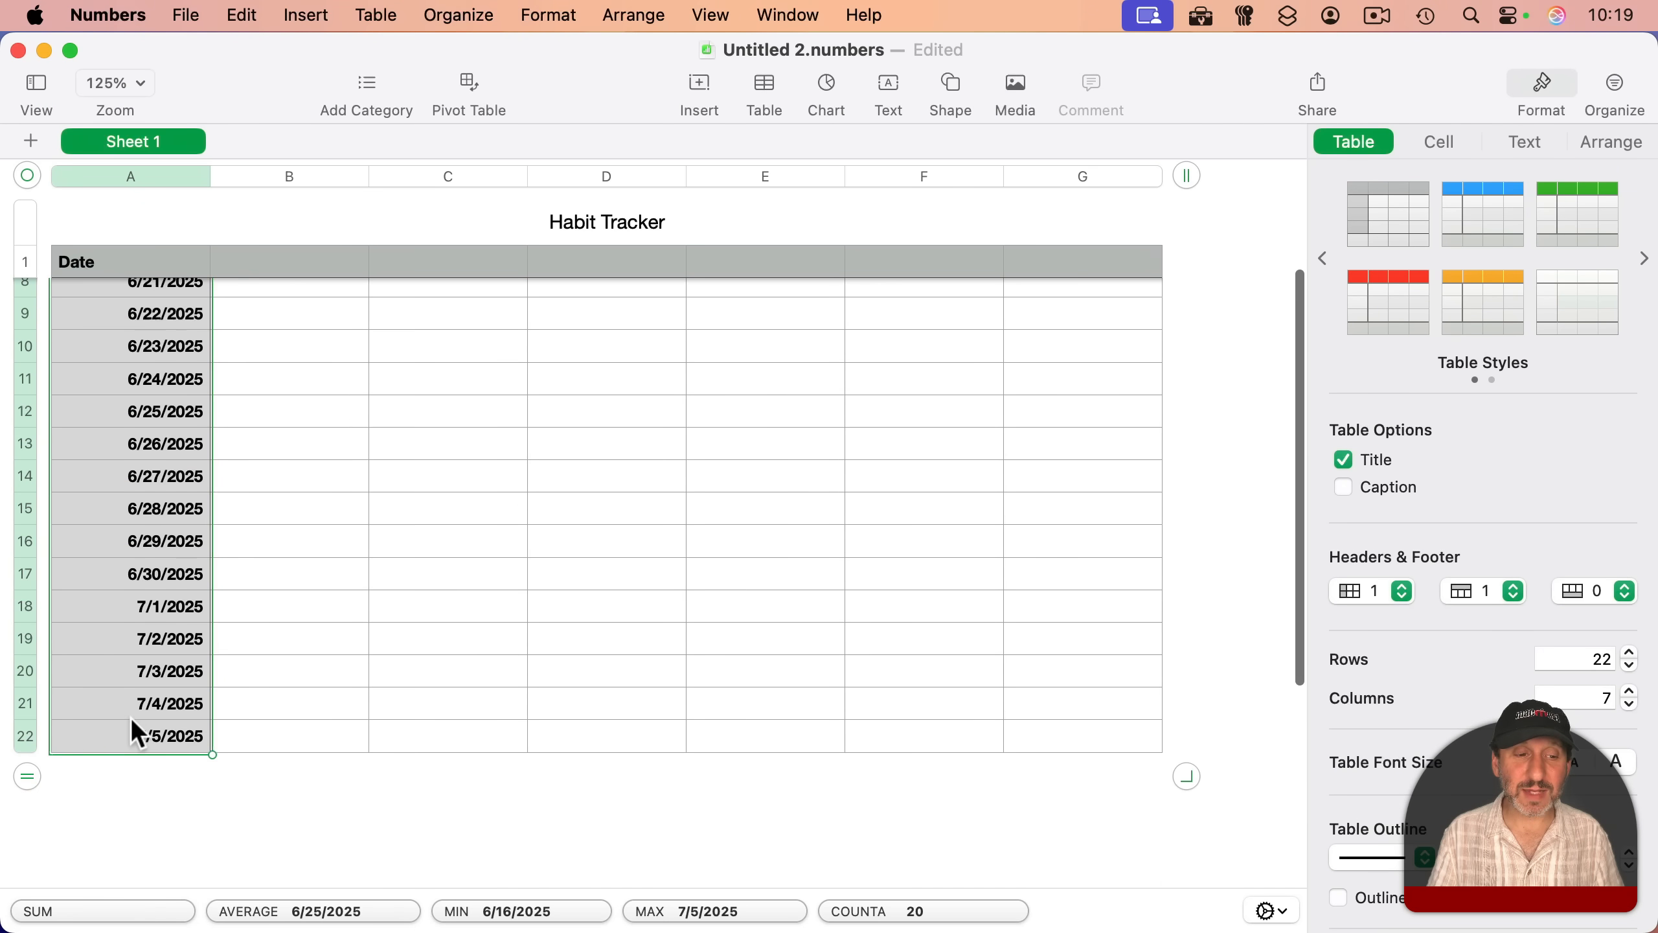
{"action": "scroll", "coordinate": [151, 588], "scroll_direction": "up", "scroll_amount": 5}
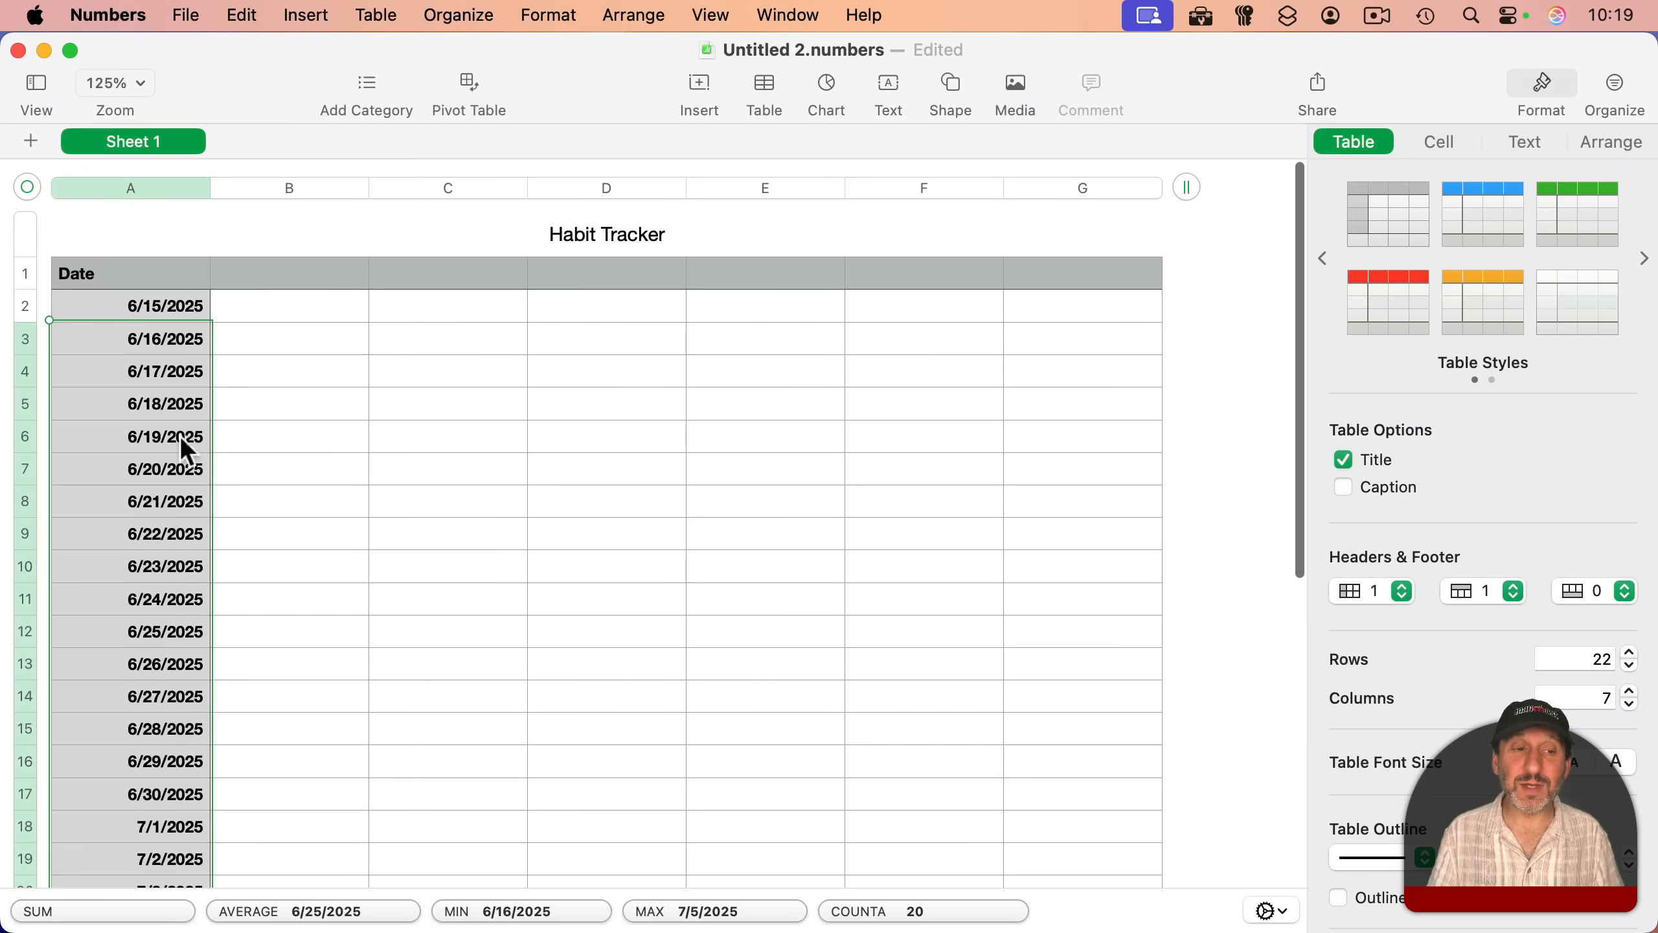
Step: Add three more date rows at the end of the table, extending it to row 25
{"action": "scroll", "coordinate": [154, 713], "scroll_direction": "down", "scroll_amount": 10}
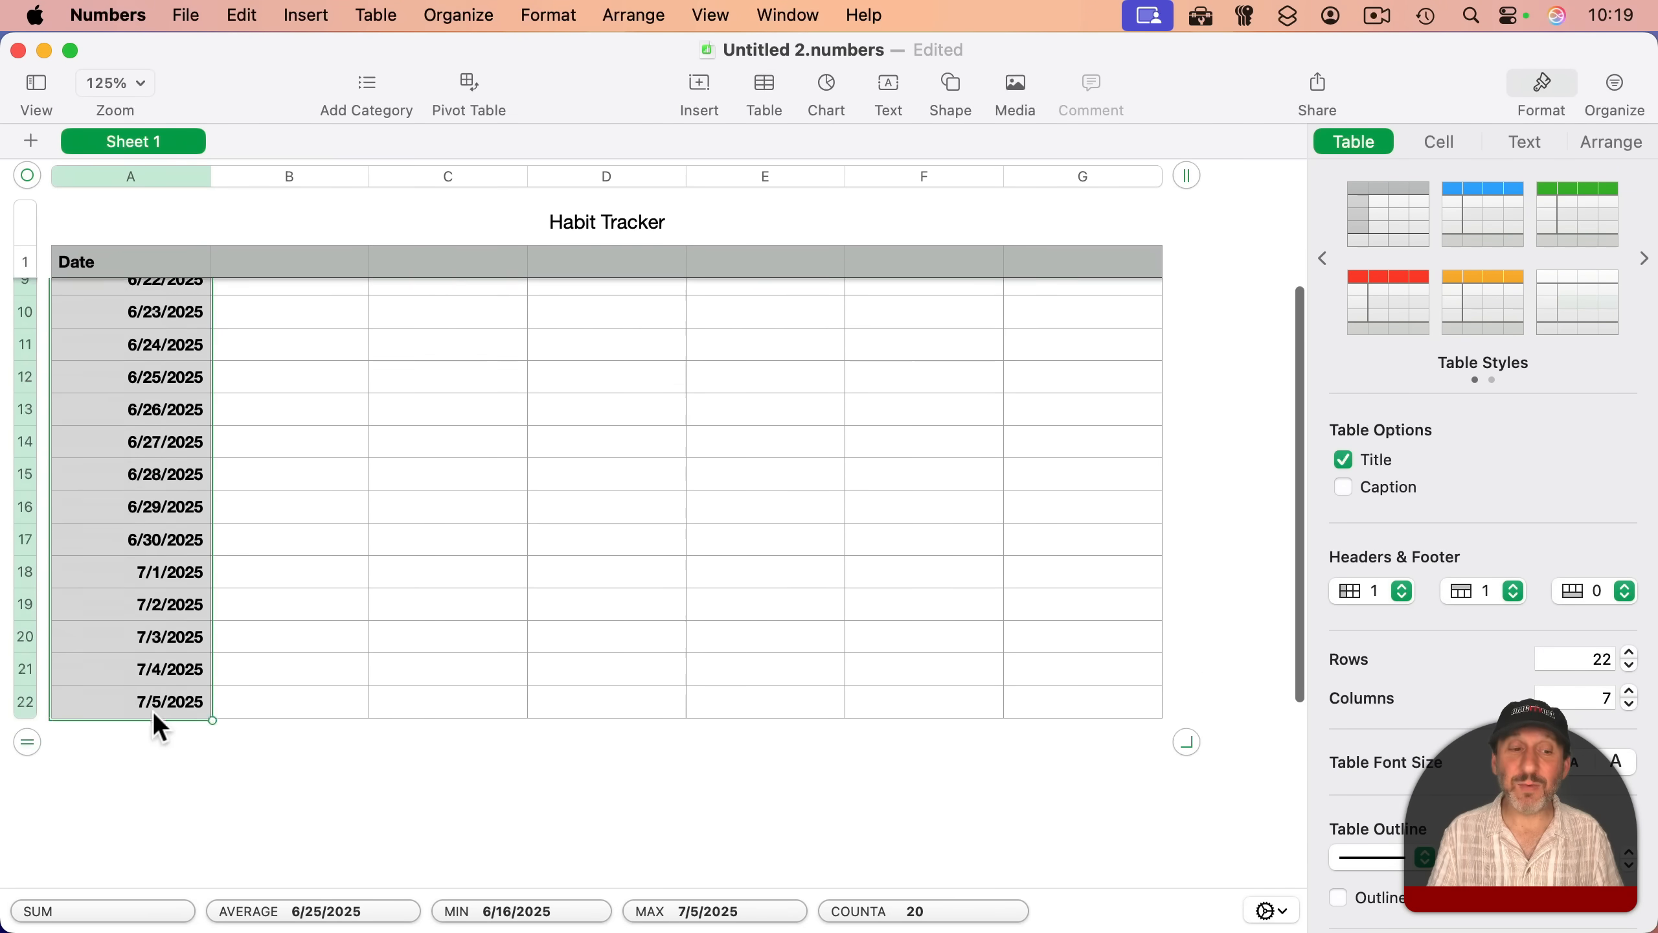
{"action": "left_click_drag", "start_coordinate": [29, 640], "coordinate": [29, 710]}
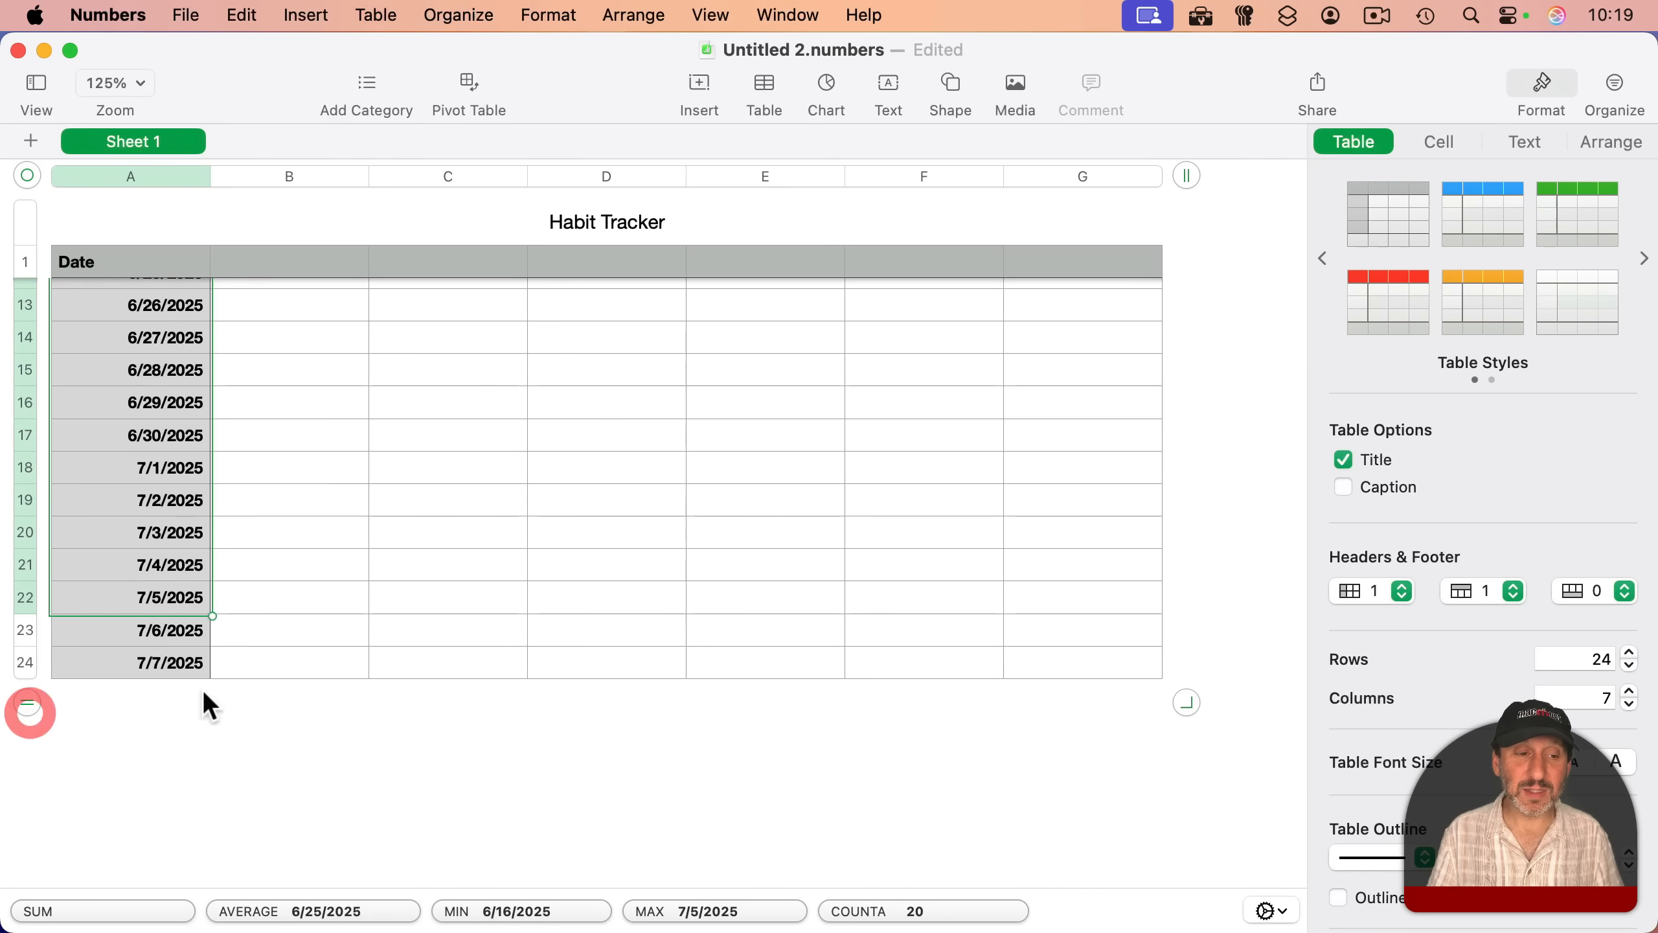
{"action": "left_click", "coordinate": [163, 664]}
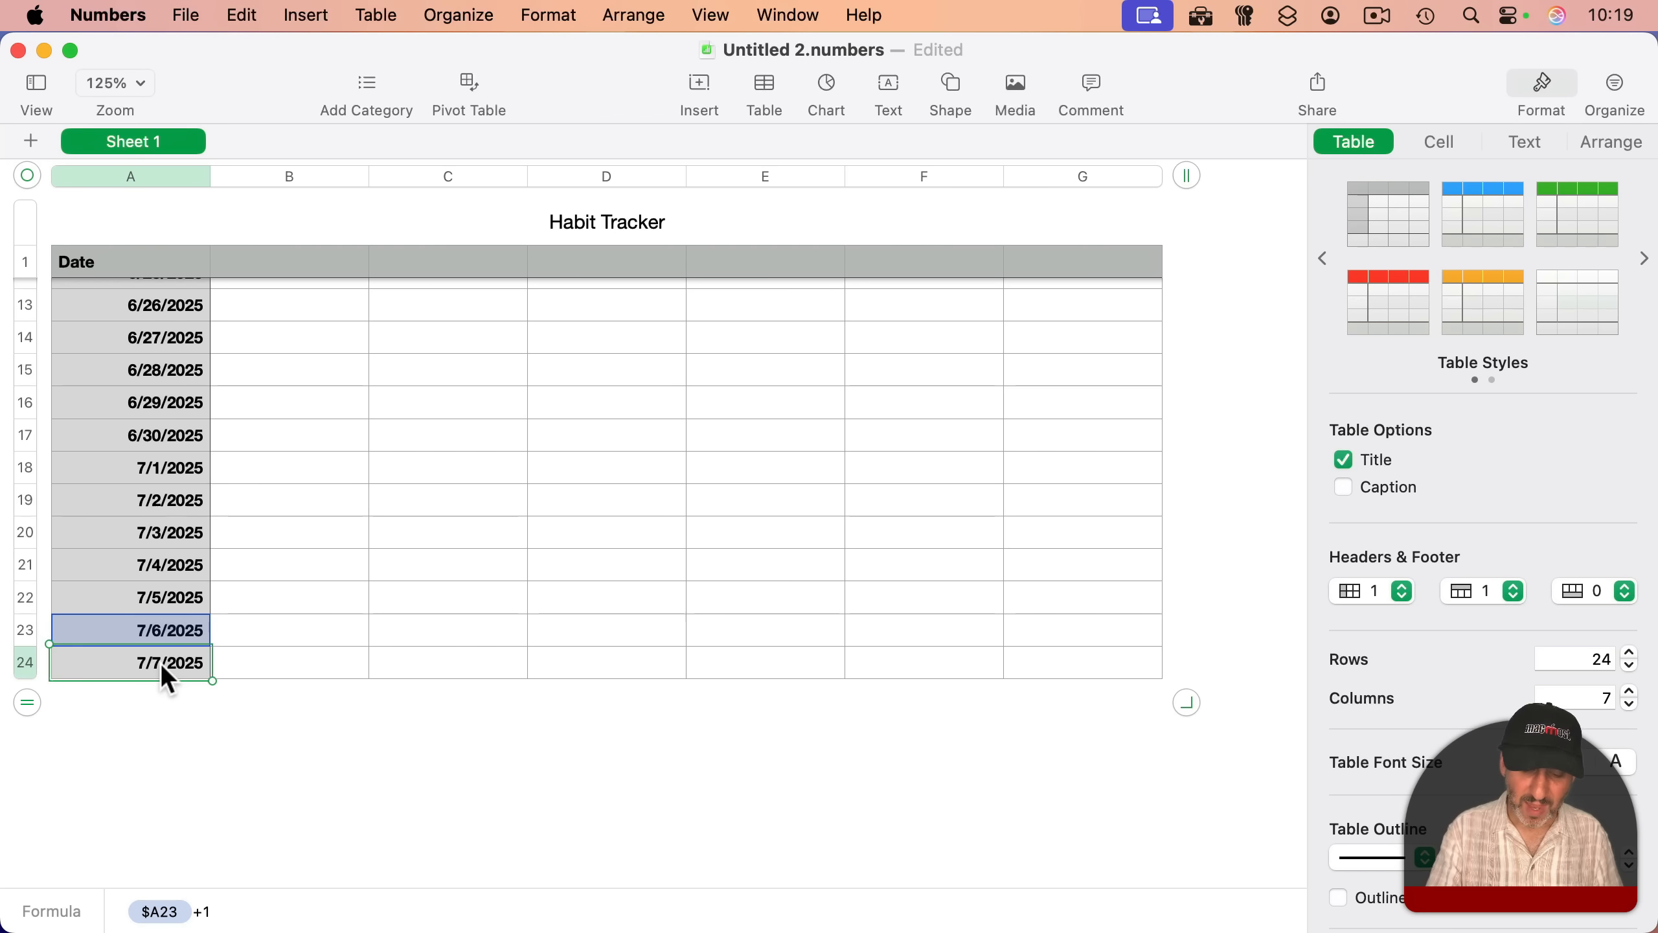
{"action": "key", "text": "Return"}
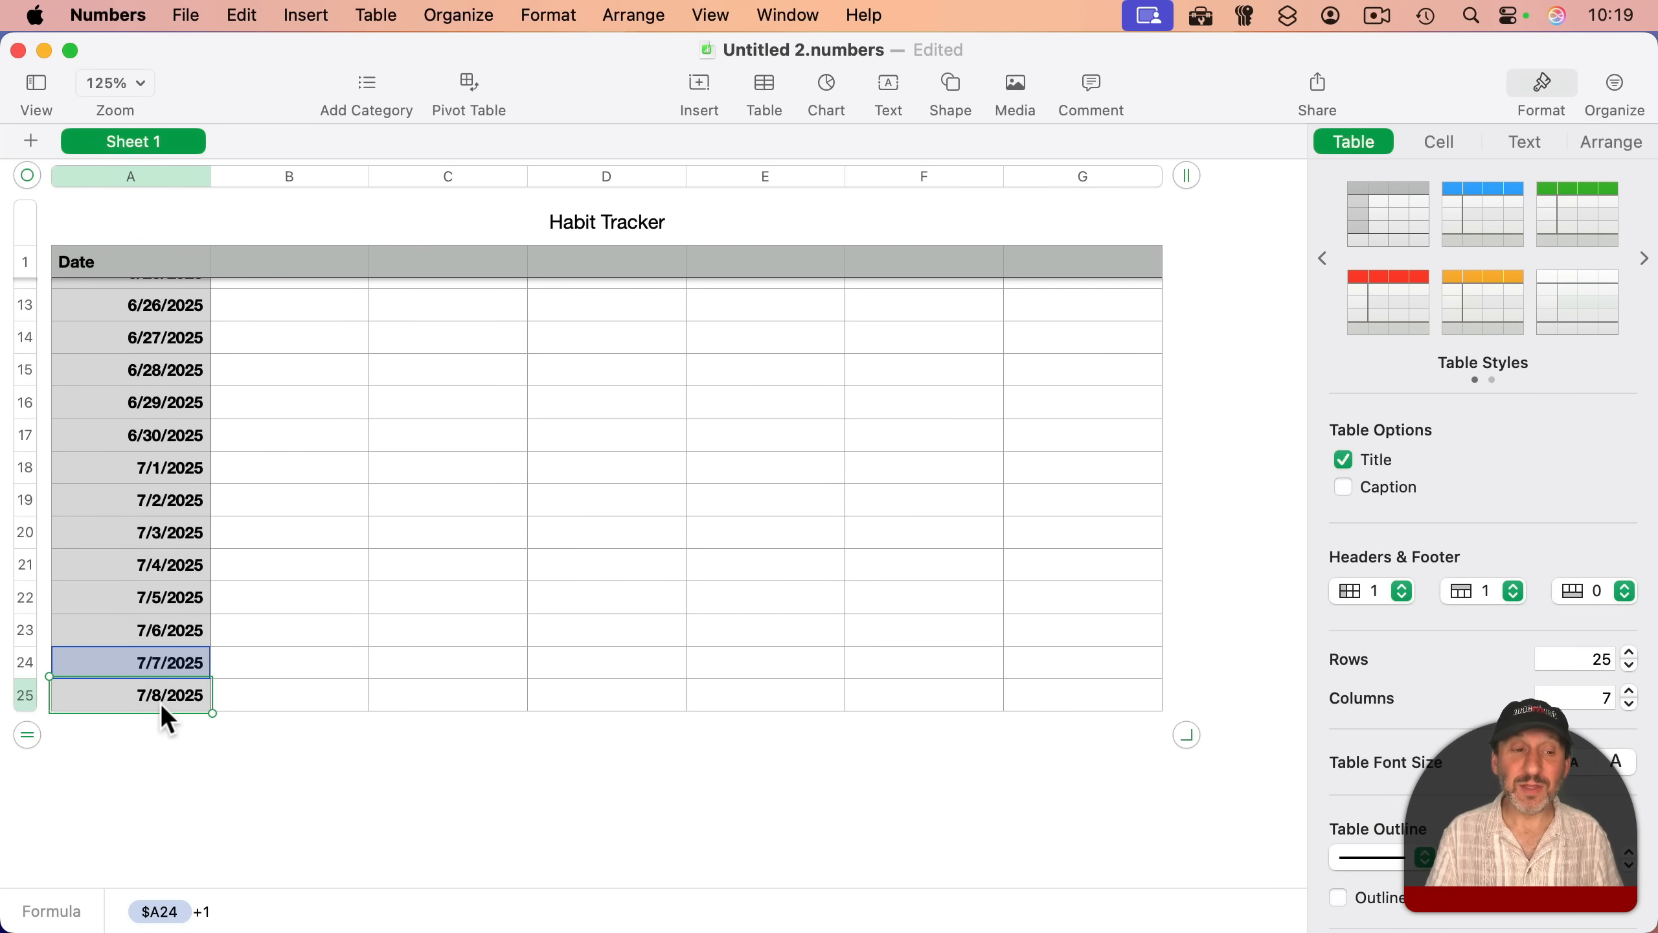
Step: Enter the habit headers Exercise, Drink Water, Read and Relax in cells B1 through E1
{"action": "scroll", "coordinate": [251, 333], "scroll_direction": "up", "scroll_amount": 10}
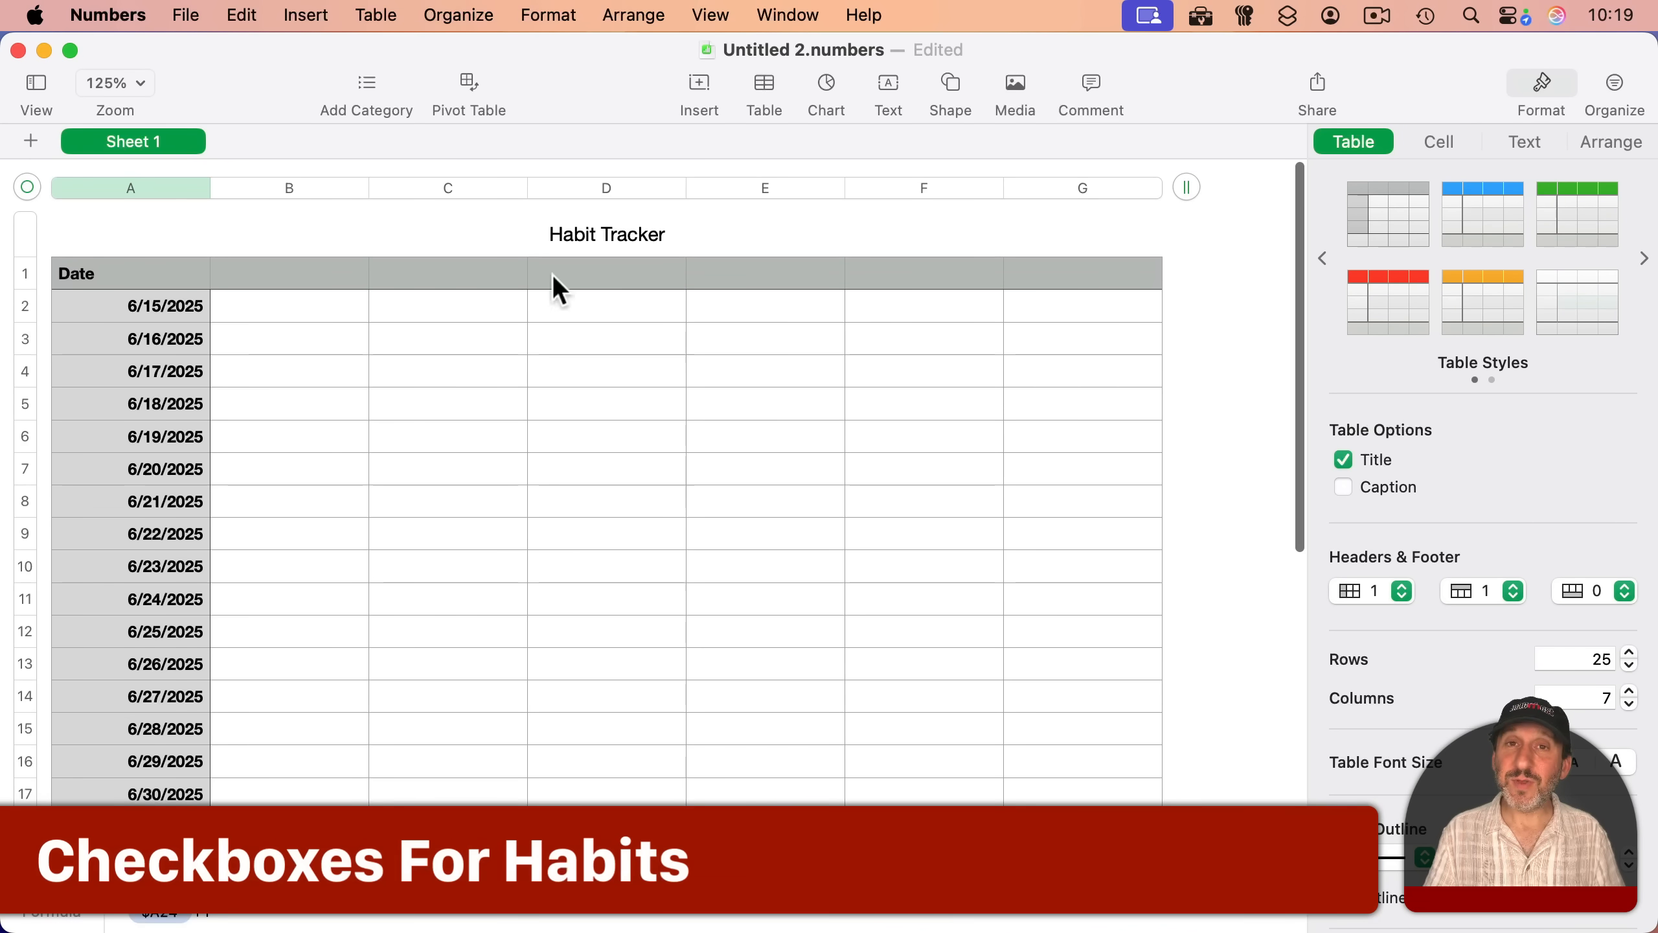
{"action": "left_click", "coordinate": [310, 268]}
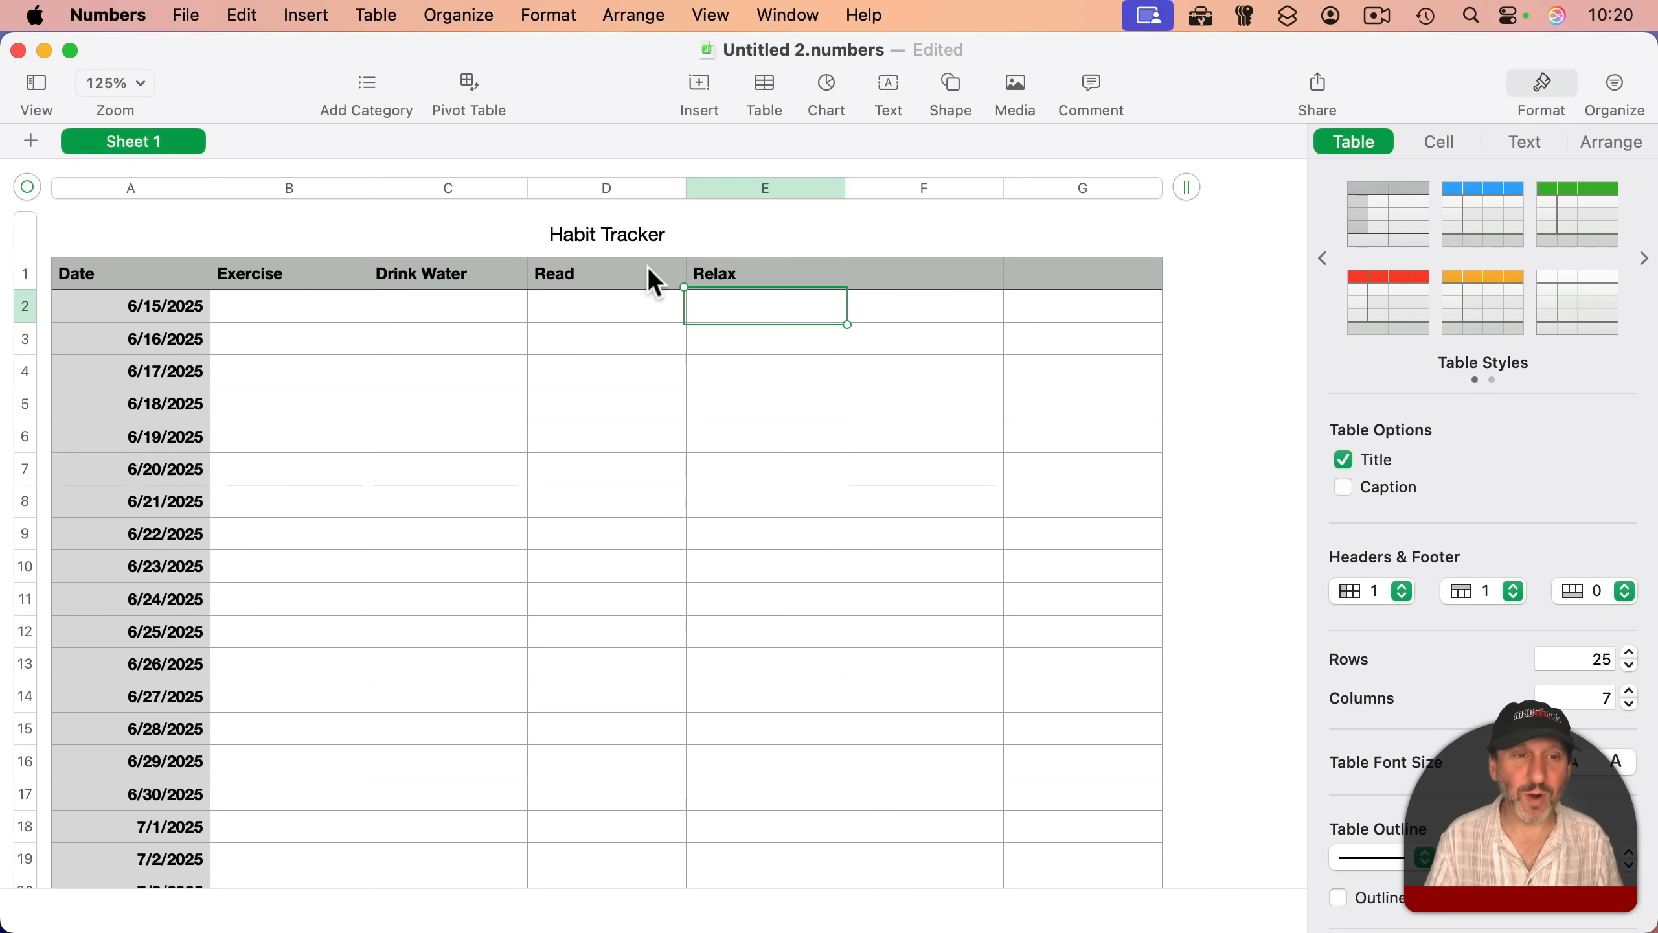
Step: Set the data format of cells B2 through E25 to Checkbox
{"action": "left_click", "coordinate": [301, 318]}
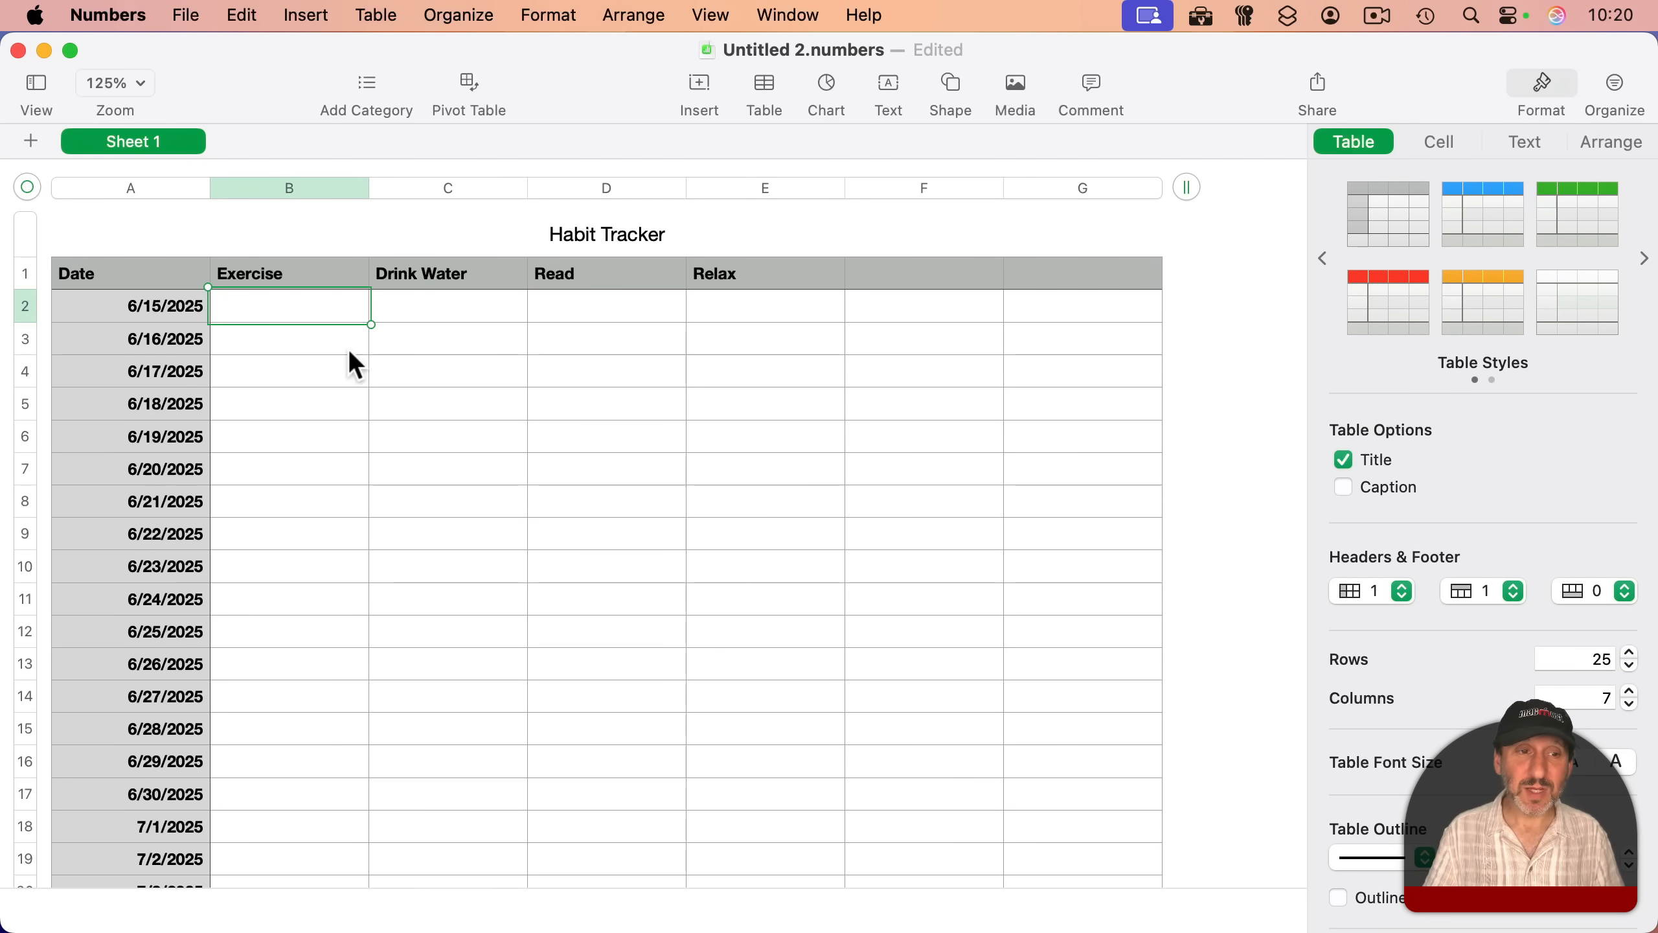
{"action": "scroll", "coordinate": [640, 564], "scroll_direction": "down", "scroll_amount": 10}
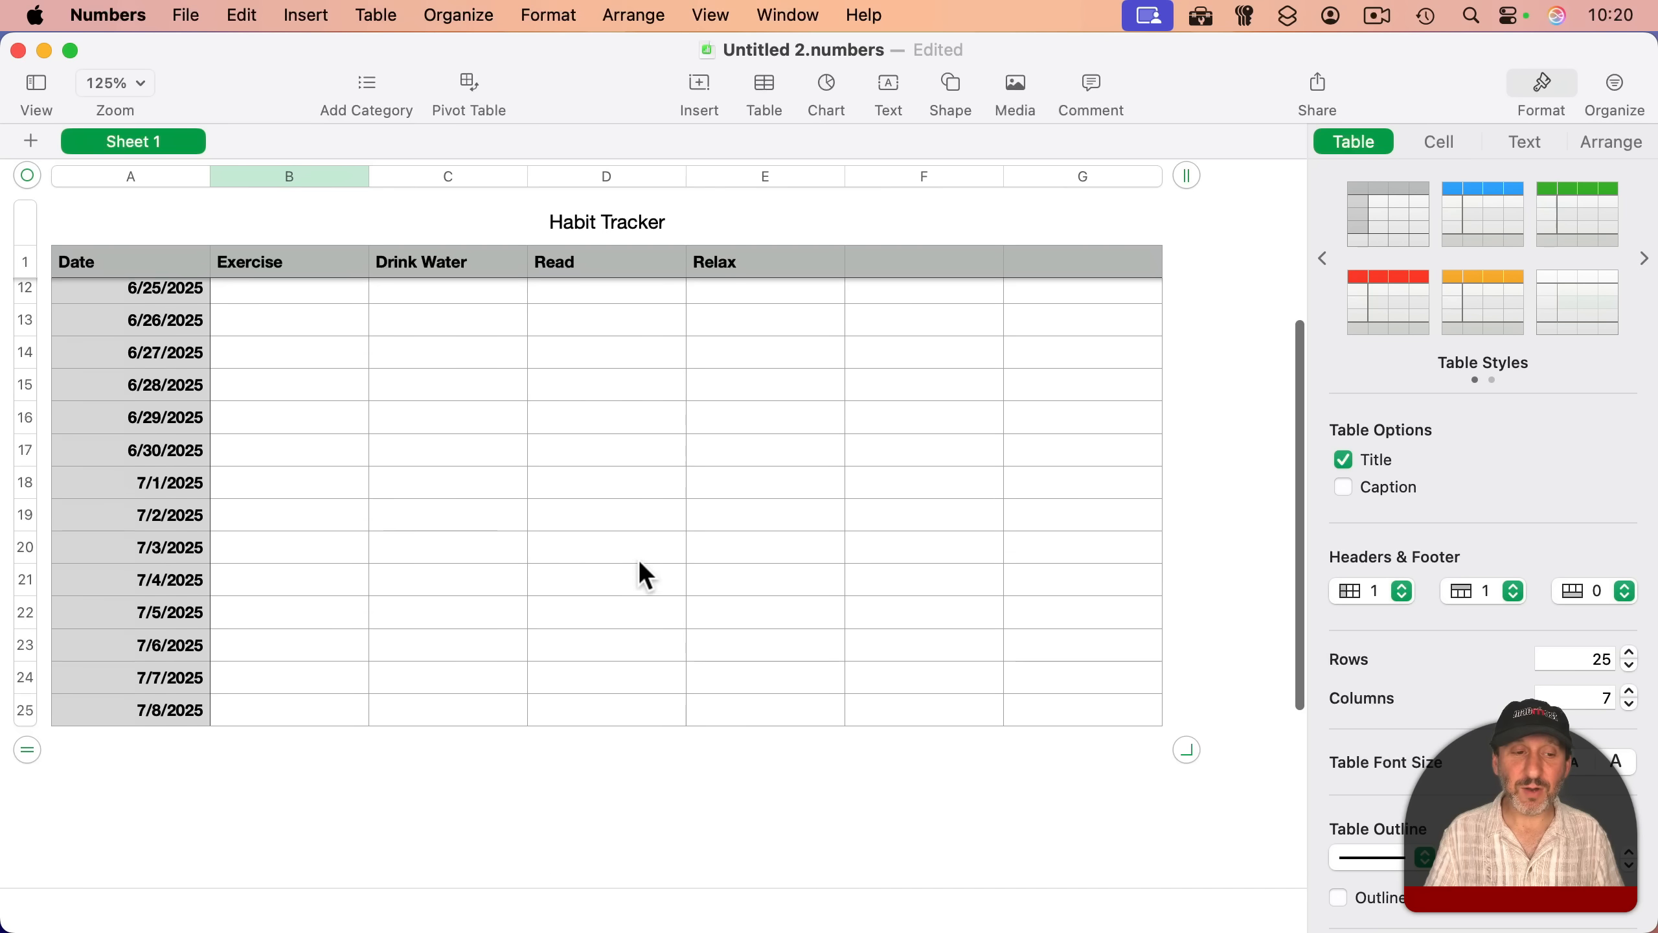
{"action": "left_click", "coordinate": [763, 710], "text": "shift"}
{"action": "scroll", "coordinate": [762, 548], "scroll_direction": "up", "scroll_amount": 10}
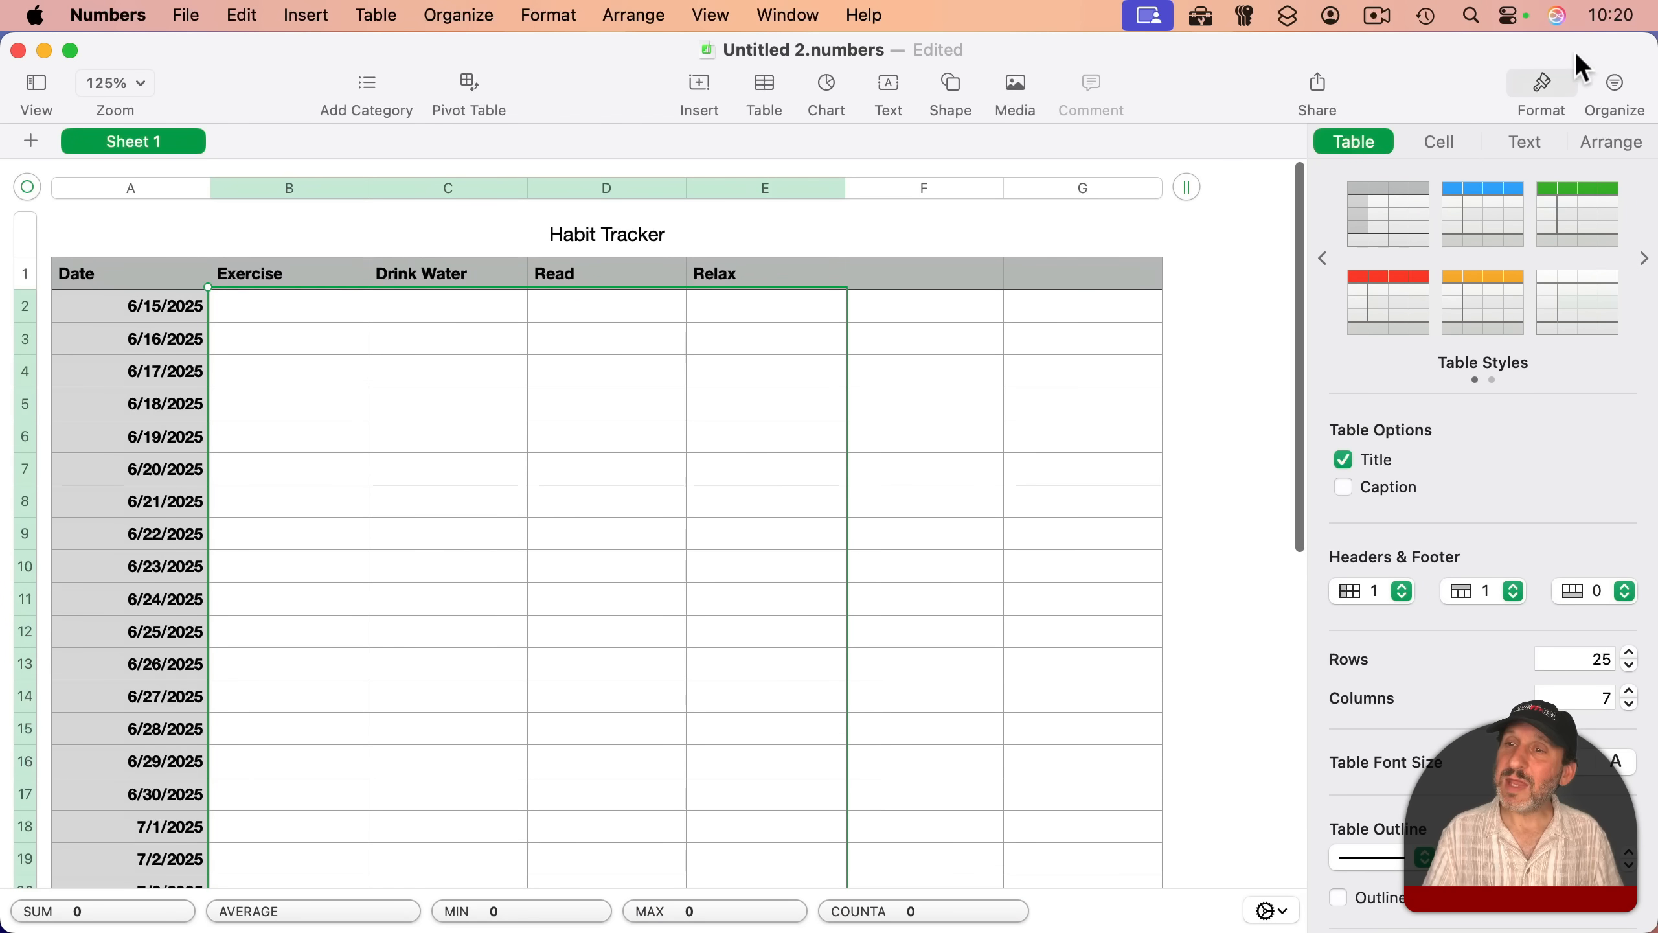
{"action": "left_click", "coordinate": [1441, 143]}
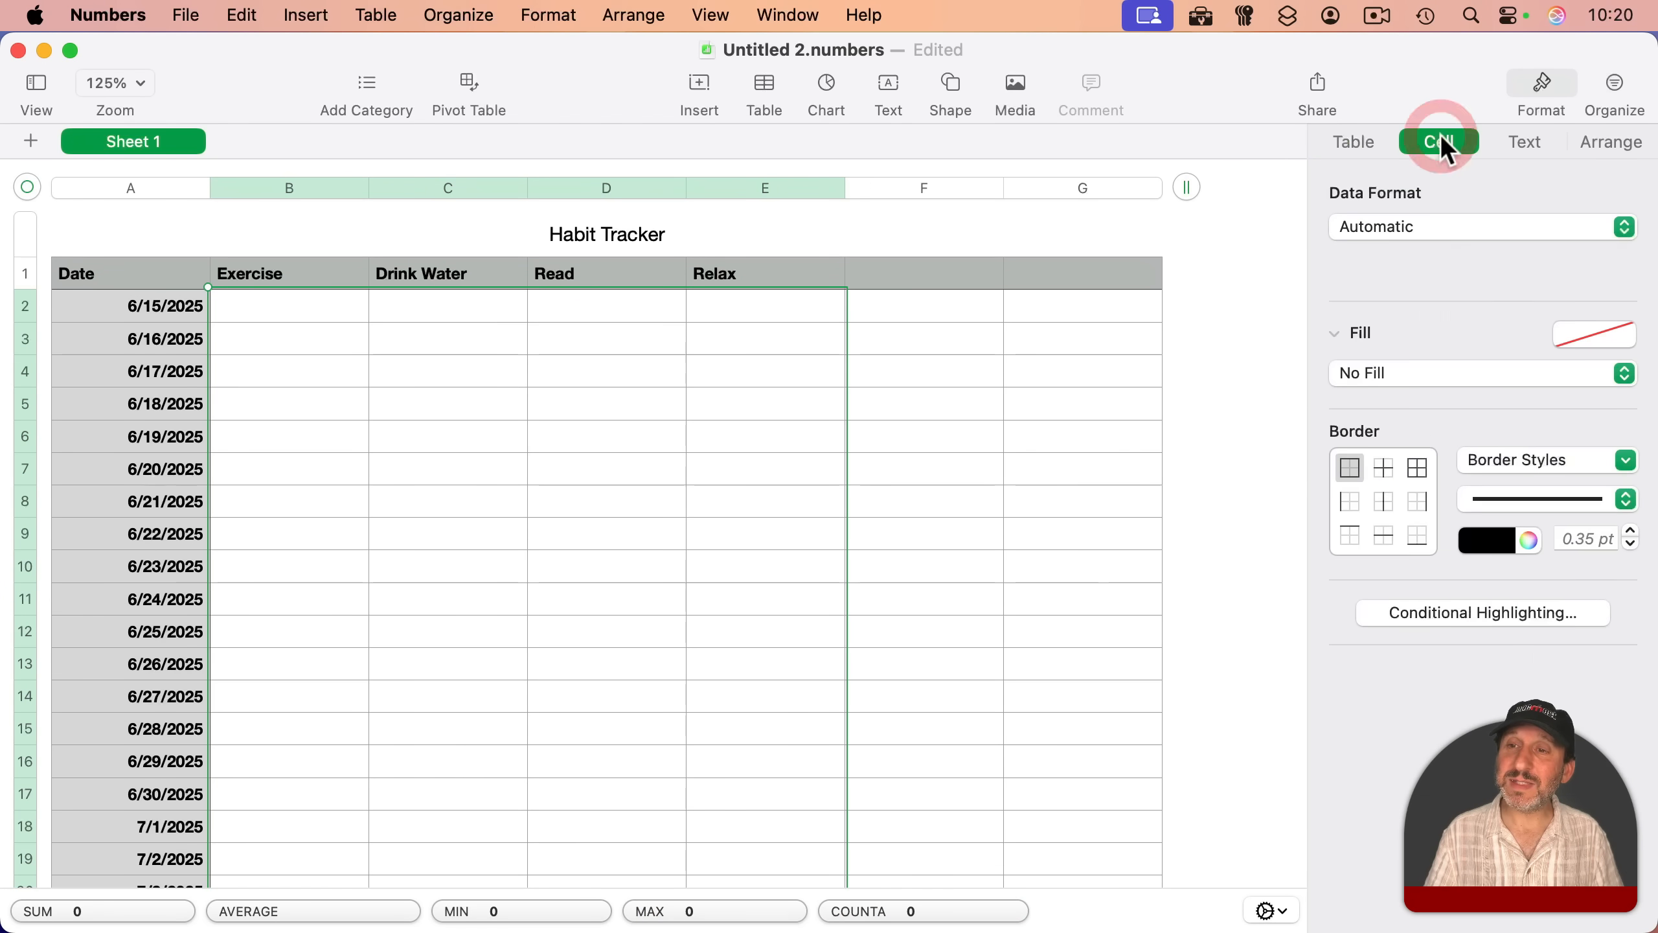
{"action": "left_click", "coordinate": [1389, 229]}
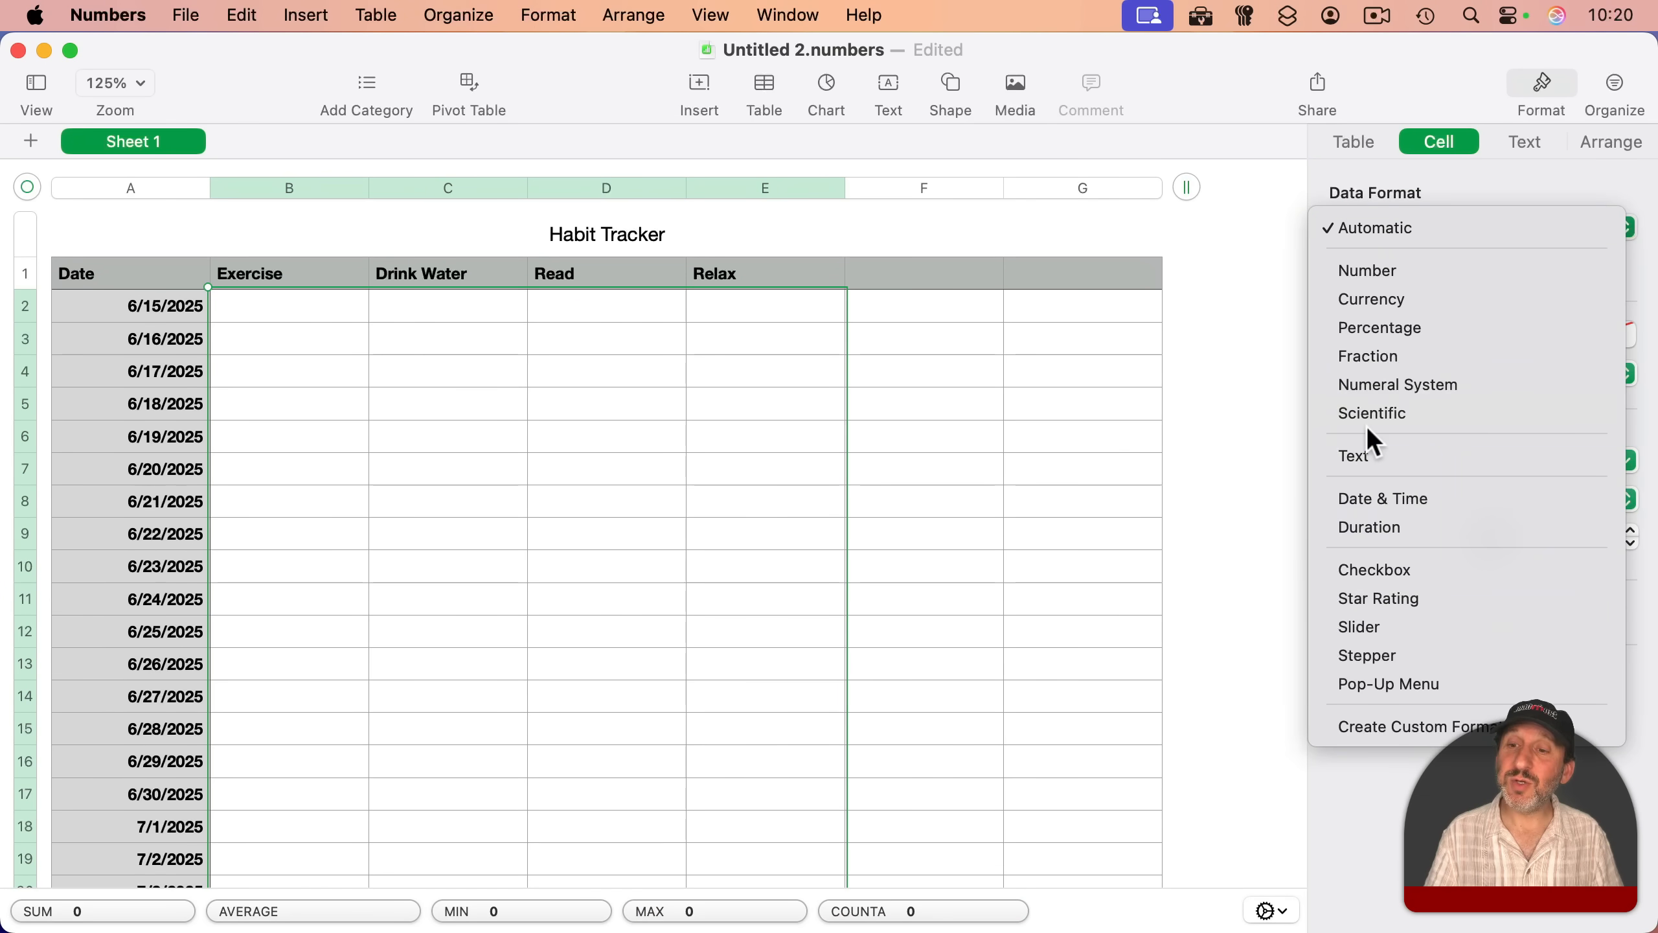
{"action": "left_click", "coordinate": [1359, 572]}
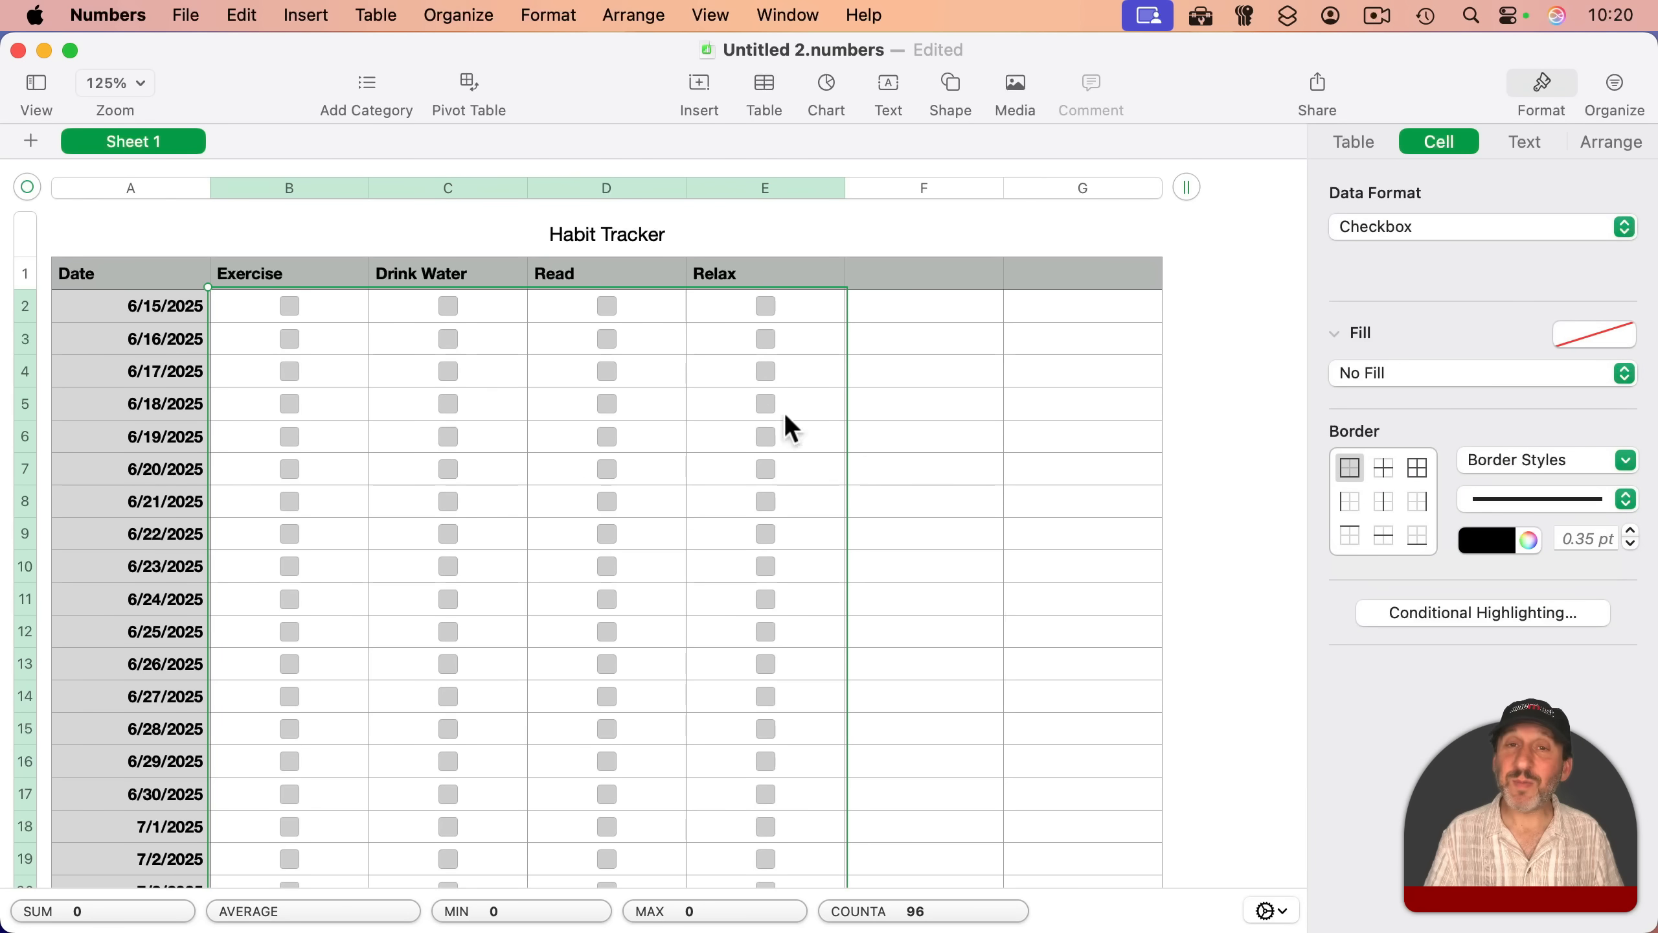
Step: Try out the Drink Water checkbox for 6/18/2025 by ticking it and clearing it again
{"action": "left_click", "coordinate": [450, 404]}
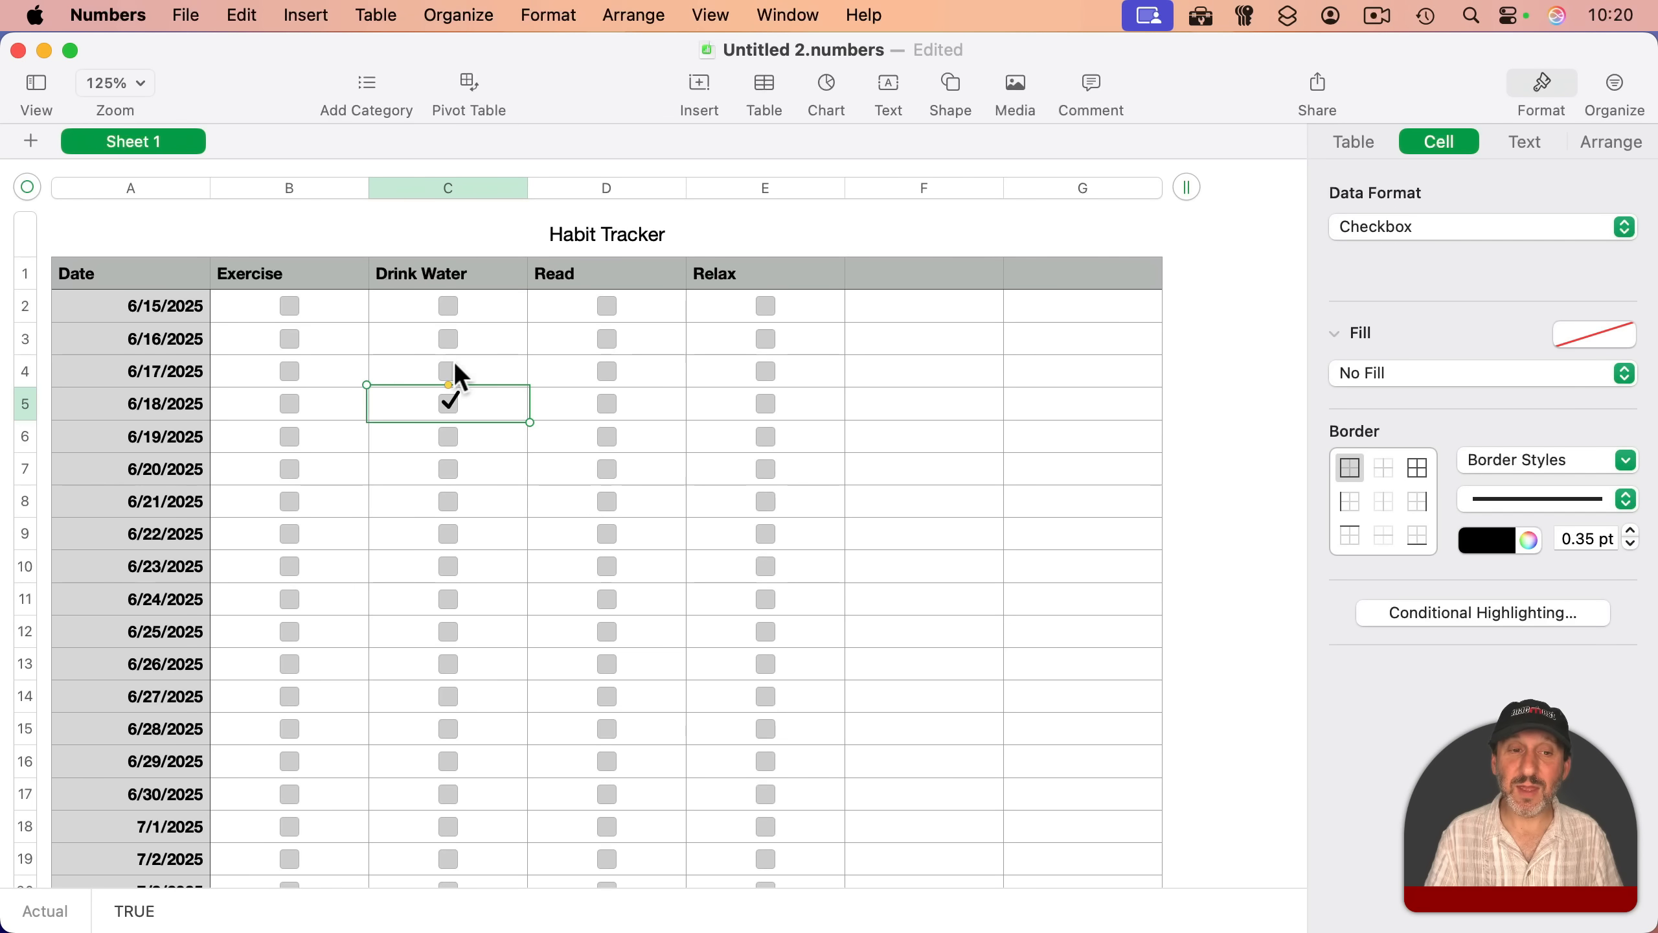
{"action": "left_click", "coordinate": [447, 402]}
Step: Add one more date row below the 7/8/2025 row at the end of the table
{"action": "scroll", "coordinate": [455, 497], "scroll_direction": "down", "scroll_amount": 6}
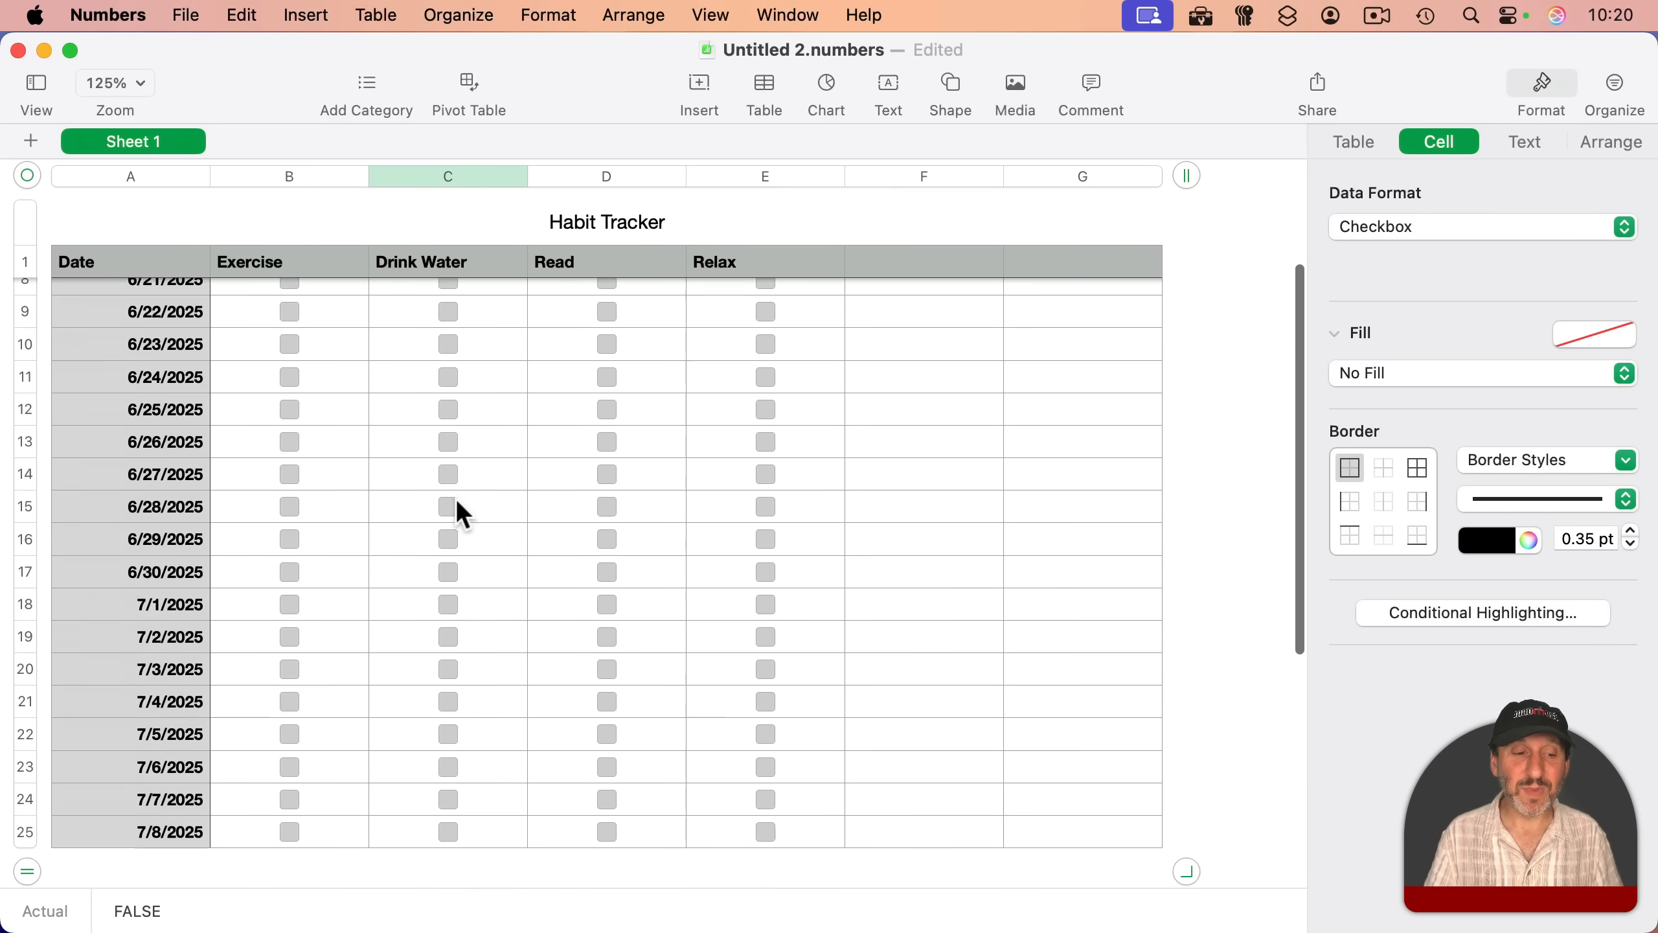
{"action": "left_click", "coordinate": [171, 662]}
{"action": "left_click", "coordinate": [174, 642]}
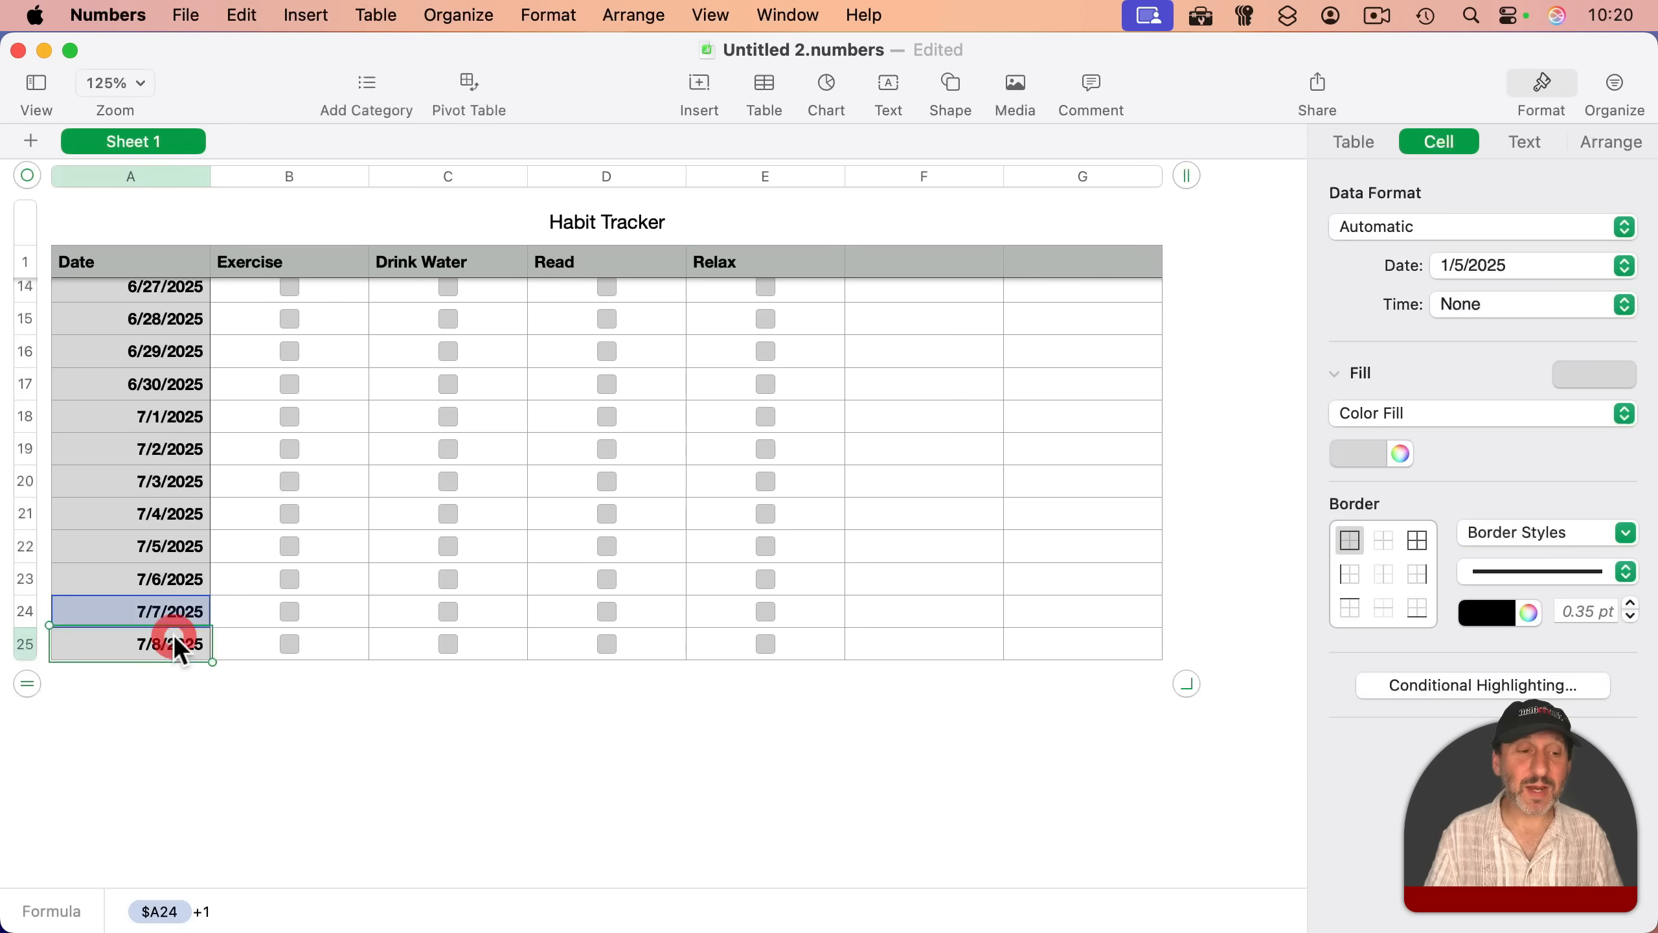
{"action": "key", "text": "Return"}
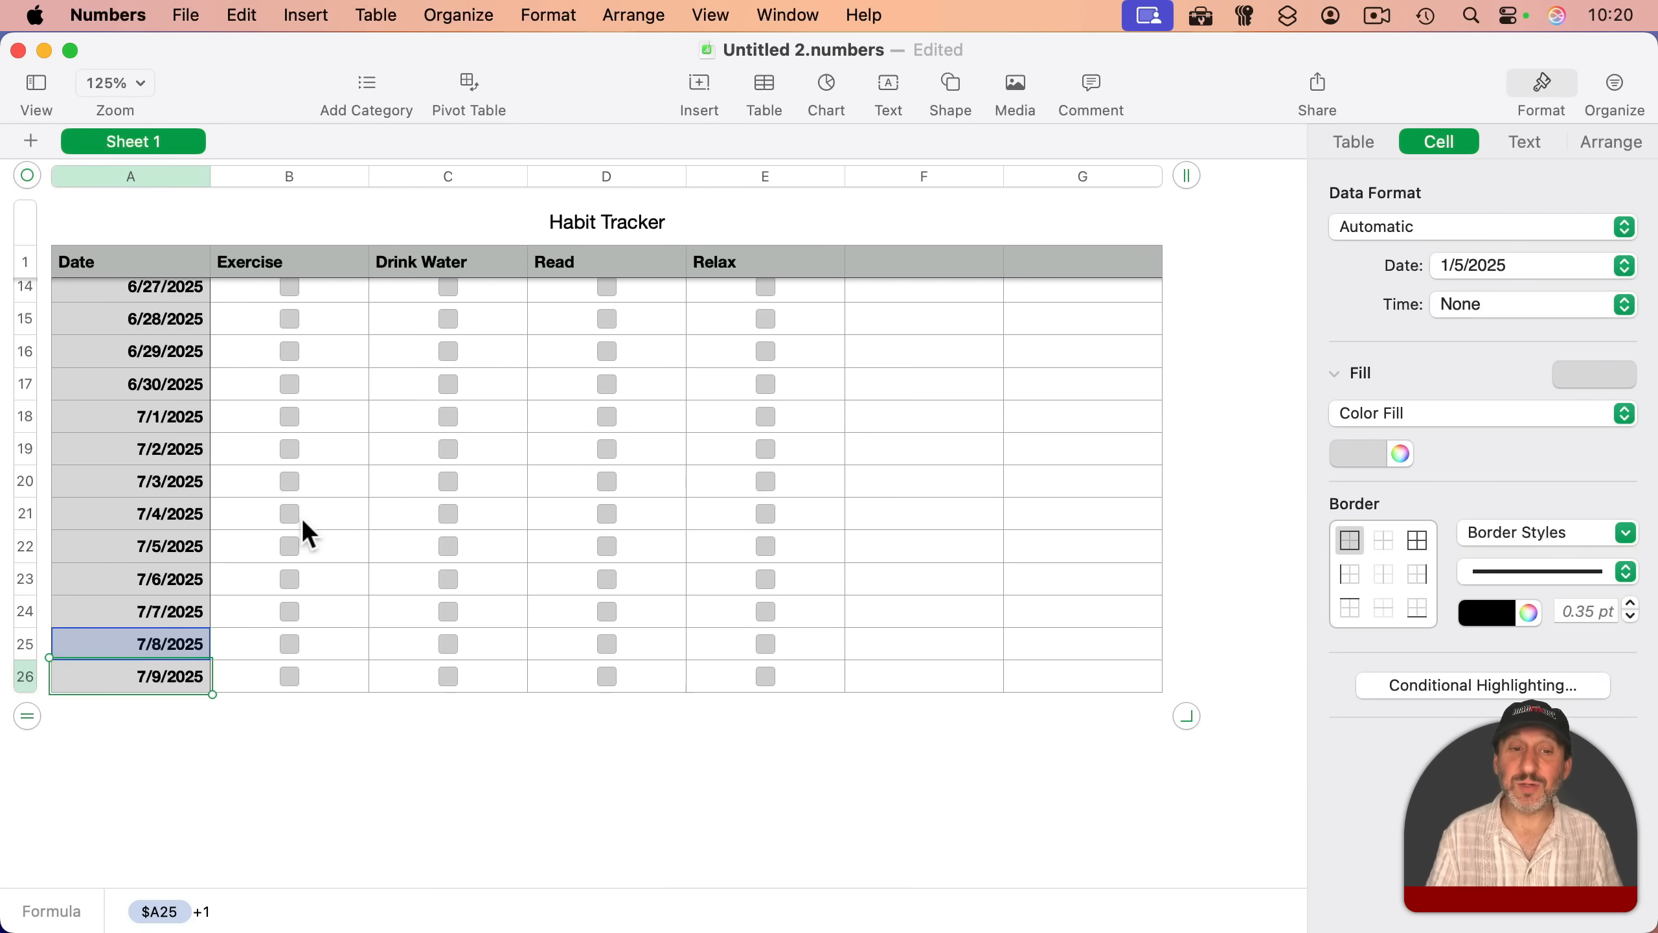
Step: Tick all four habits for 6/15/2025 and 6/17/2025, and Exercise, Drink Water and Relax for 6/16/2025
{"action": "scroll", "coordinate": [301, 518], "scroll_direction": "up", "scroll_amount": 7}
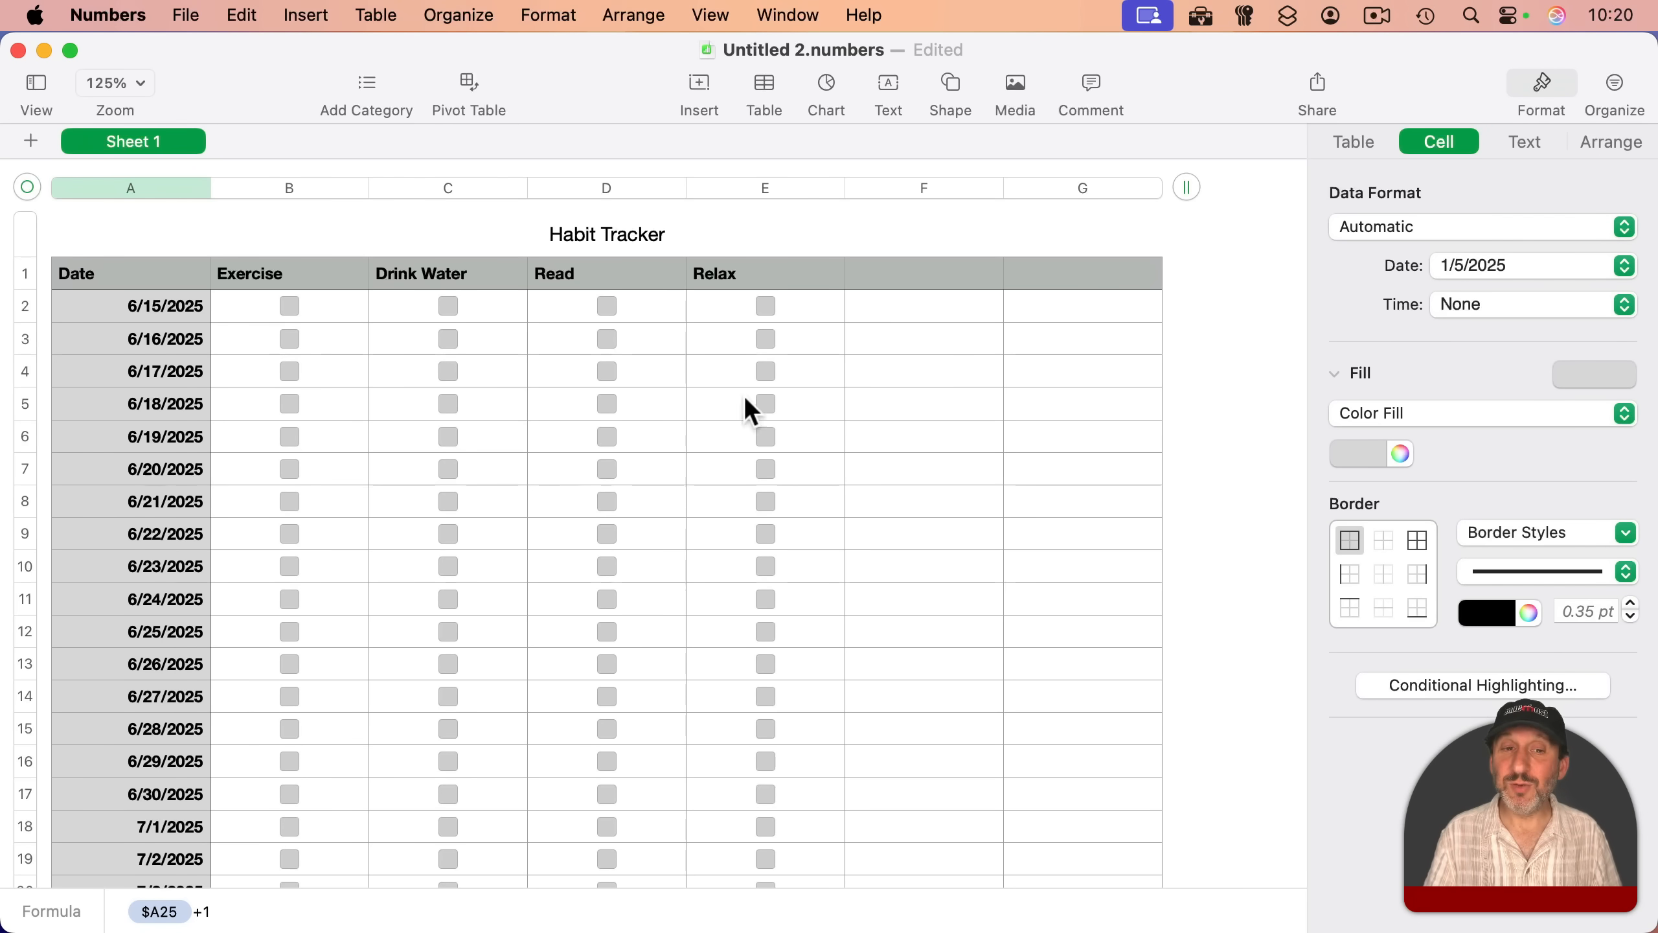
{"action": "left_click", "coordinate": [290, 306]}
{"action": "left_click", "coordinate": [448, 305]}
{"action": "left_click", "coordinate": [607, 305]}
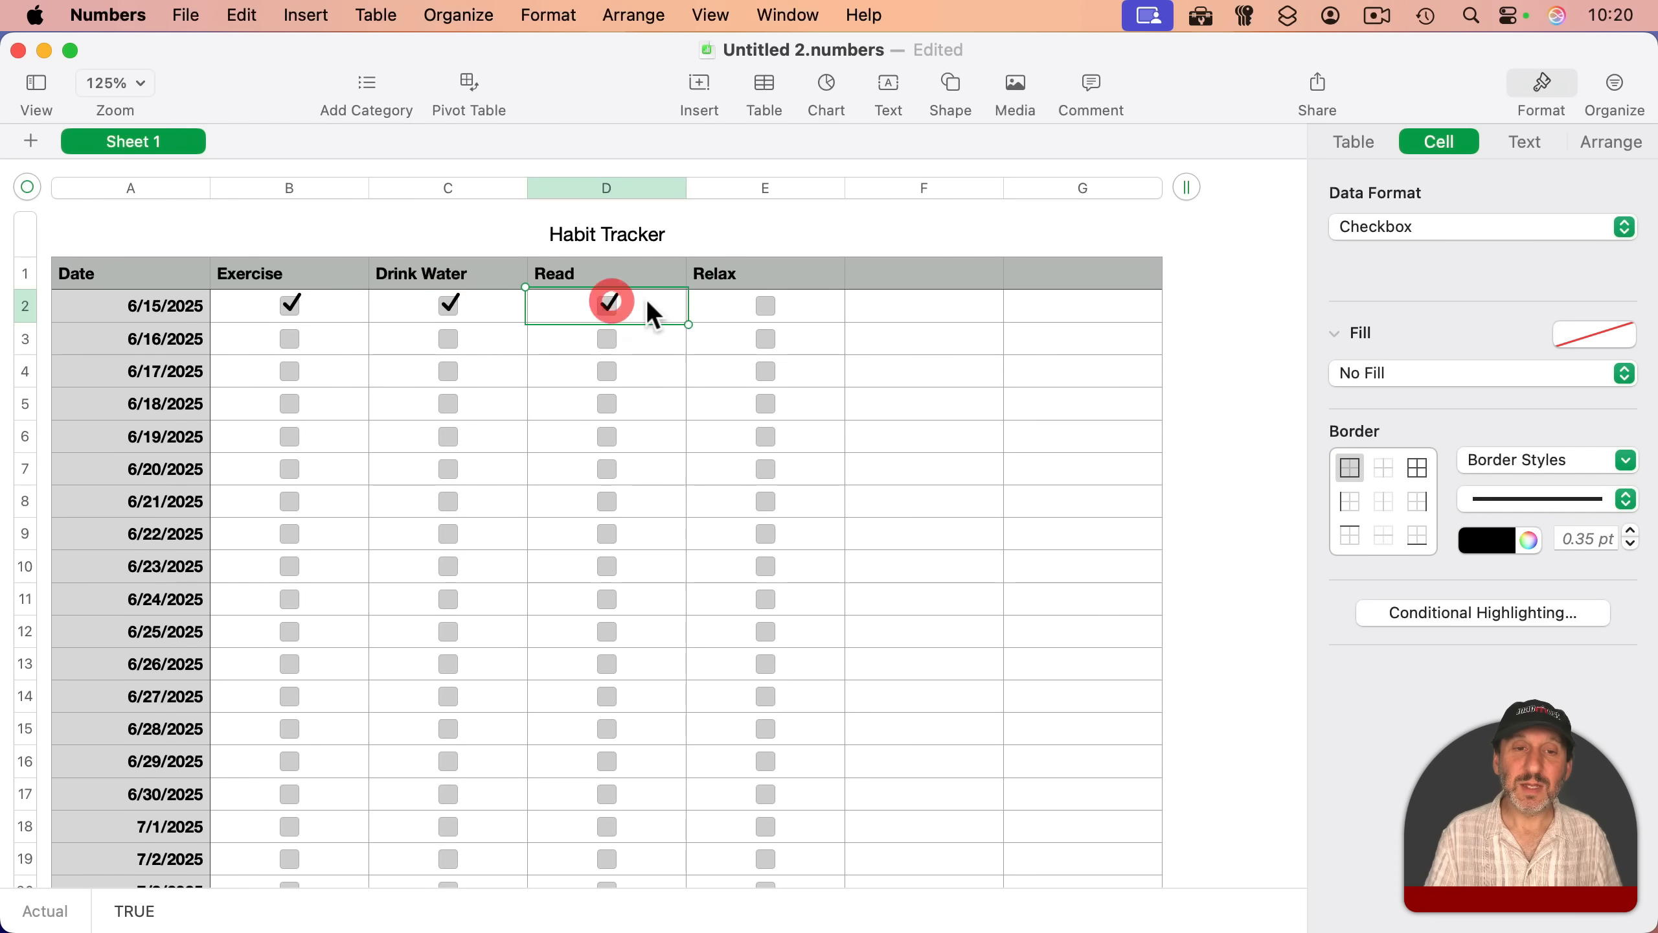
{"action": "left_click", "coordinate": [765, 305]}
{"action": "left_click", "coordinate": [289, 339]}
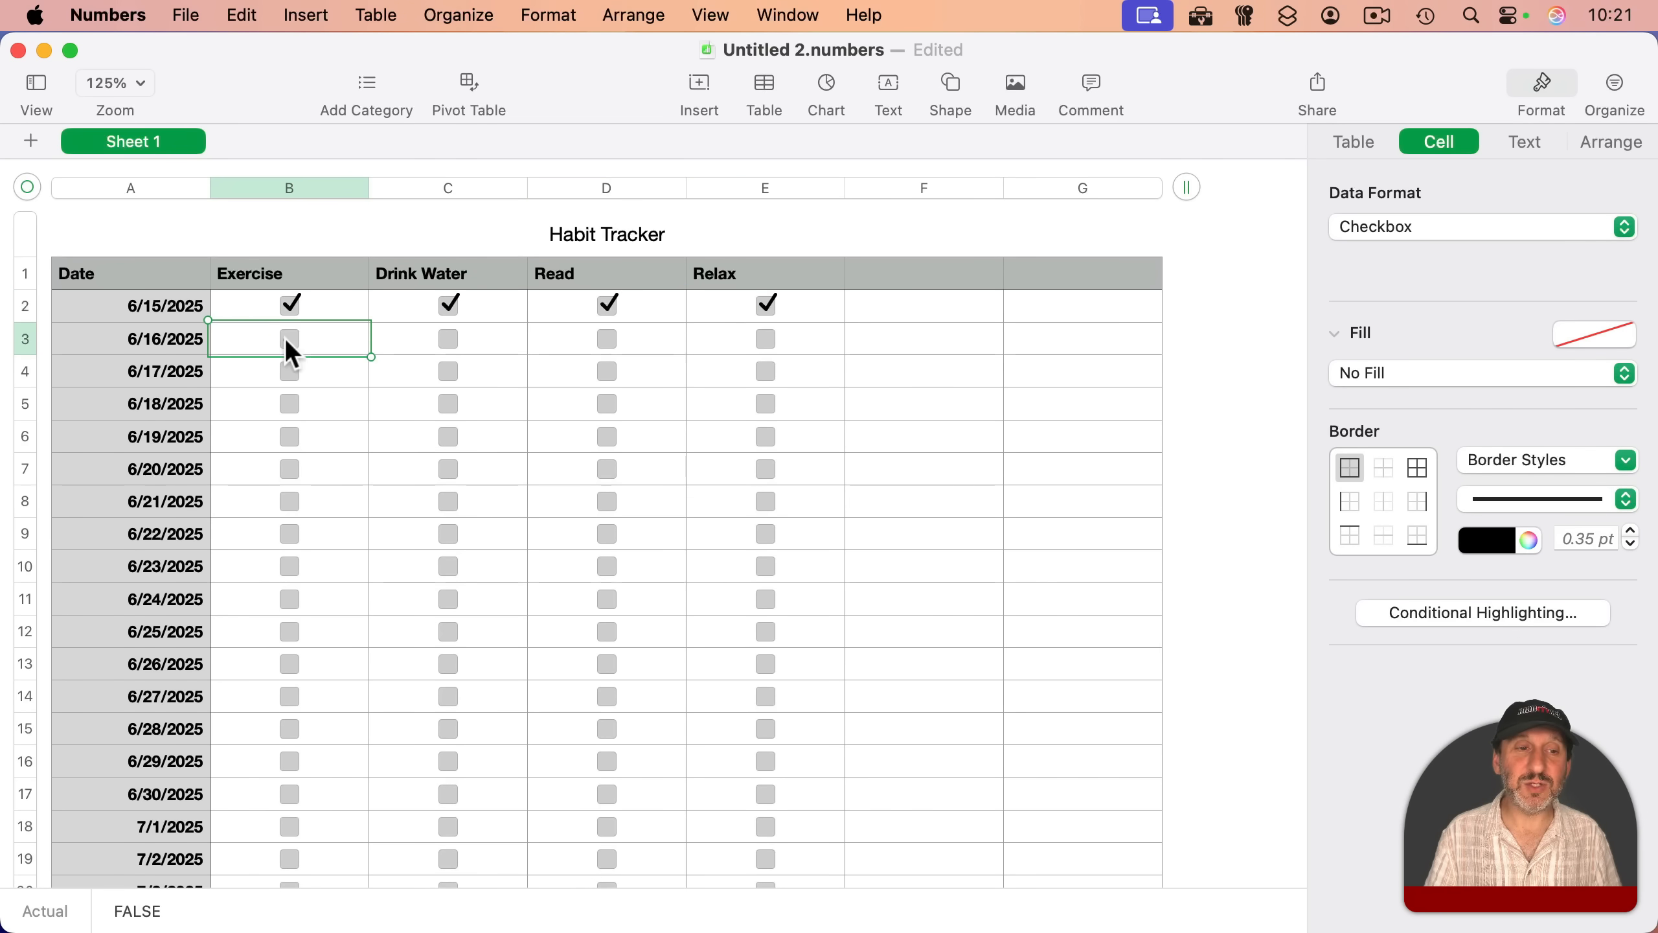
{"action": "left_click", "coordinate": [448, 339]}
{"action": "left_click", "coordinate": [766, 339]}
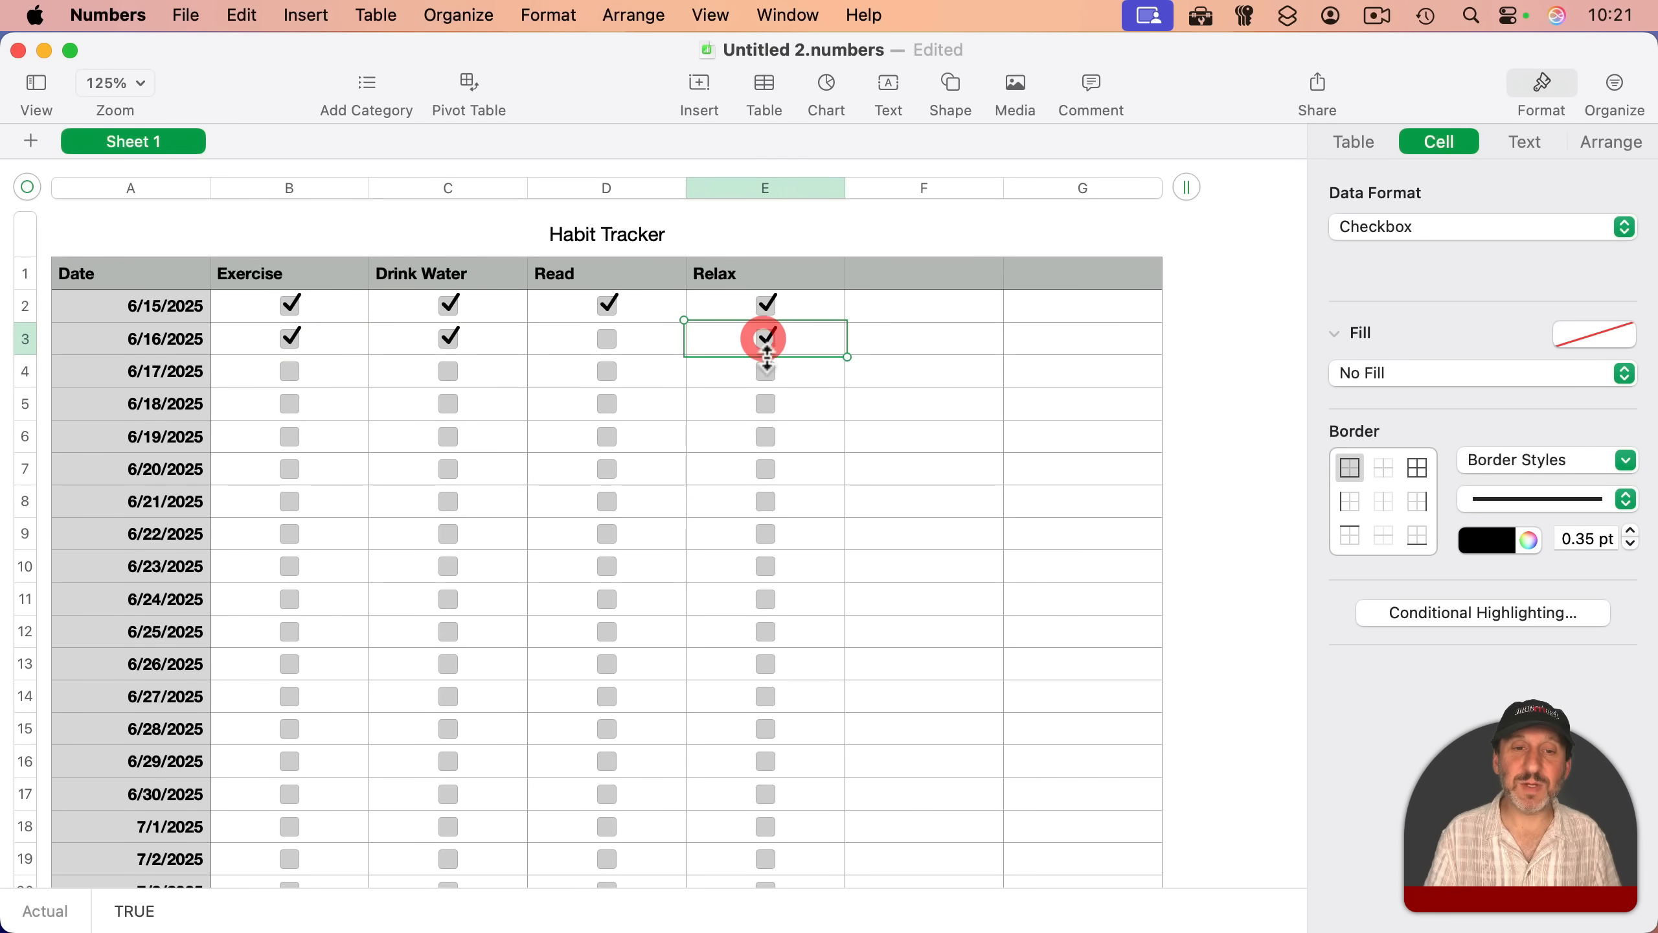
{"action": "left_click", "coordinate": [766, 371]}
{"action": "left_click", "coordinate": [606, 371]}
{"action": "left_click", "coordinate": [448, 371]}
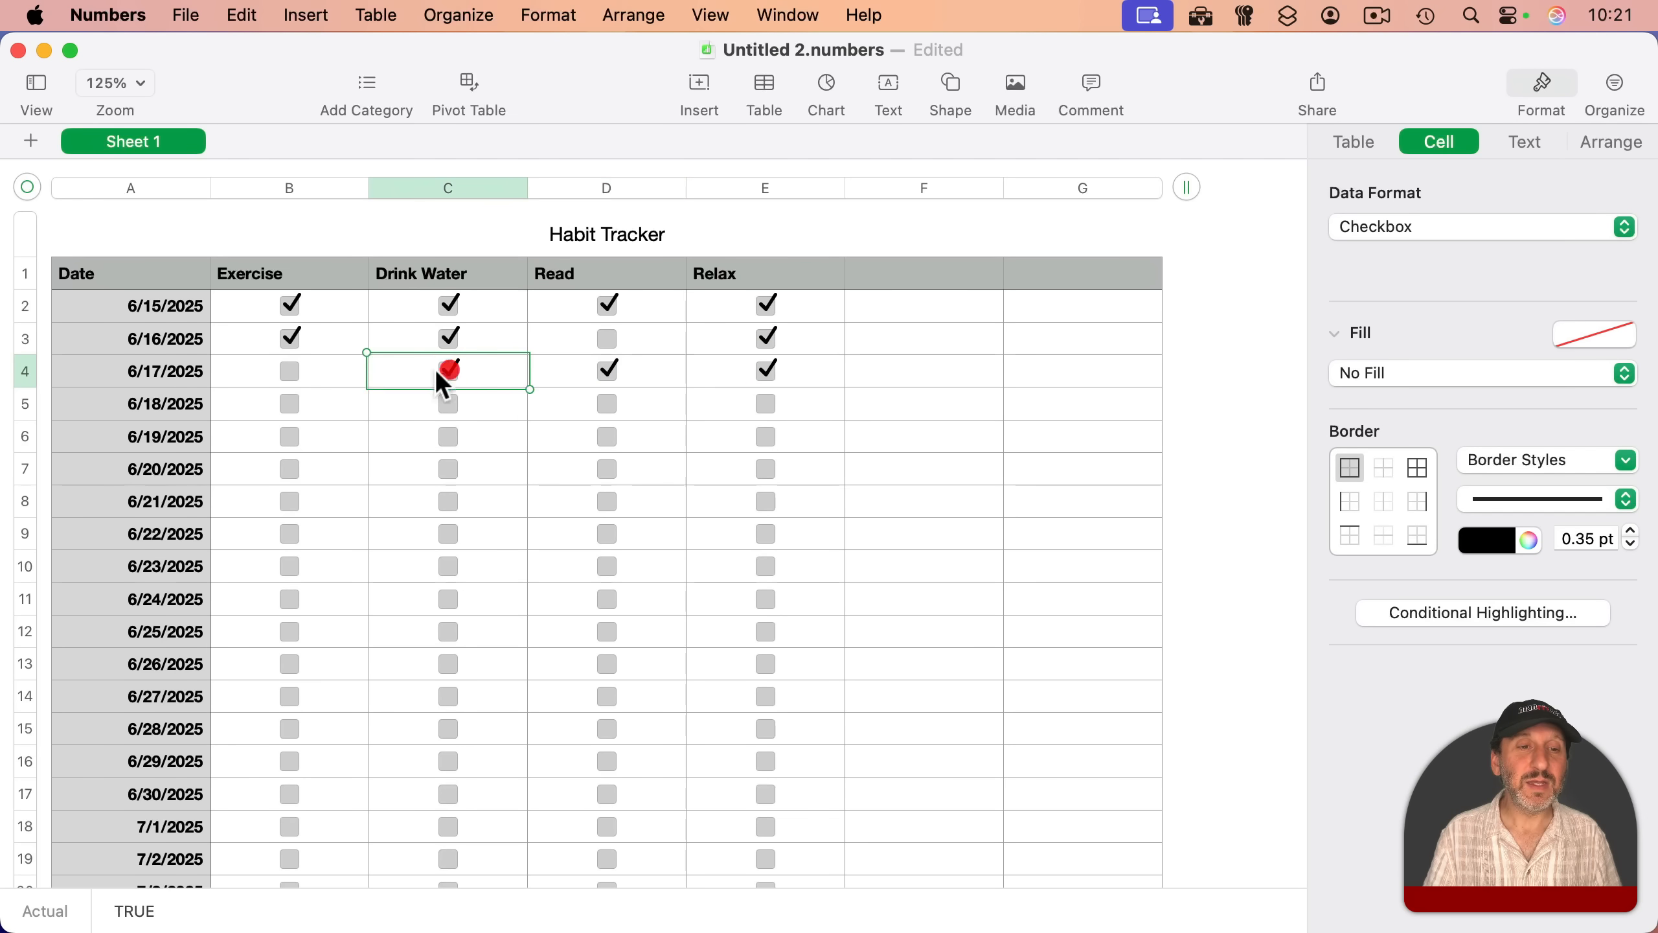
{"action": "left_click", "coordinate": [290, 371]}
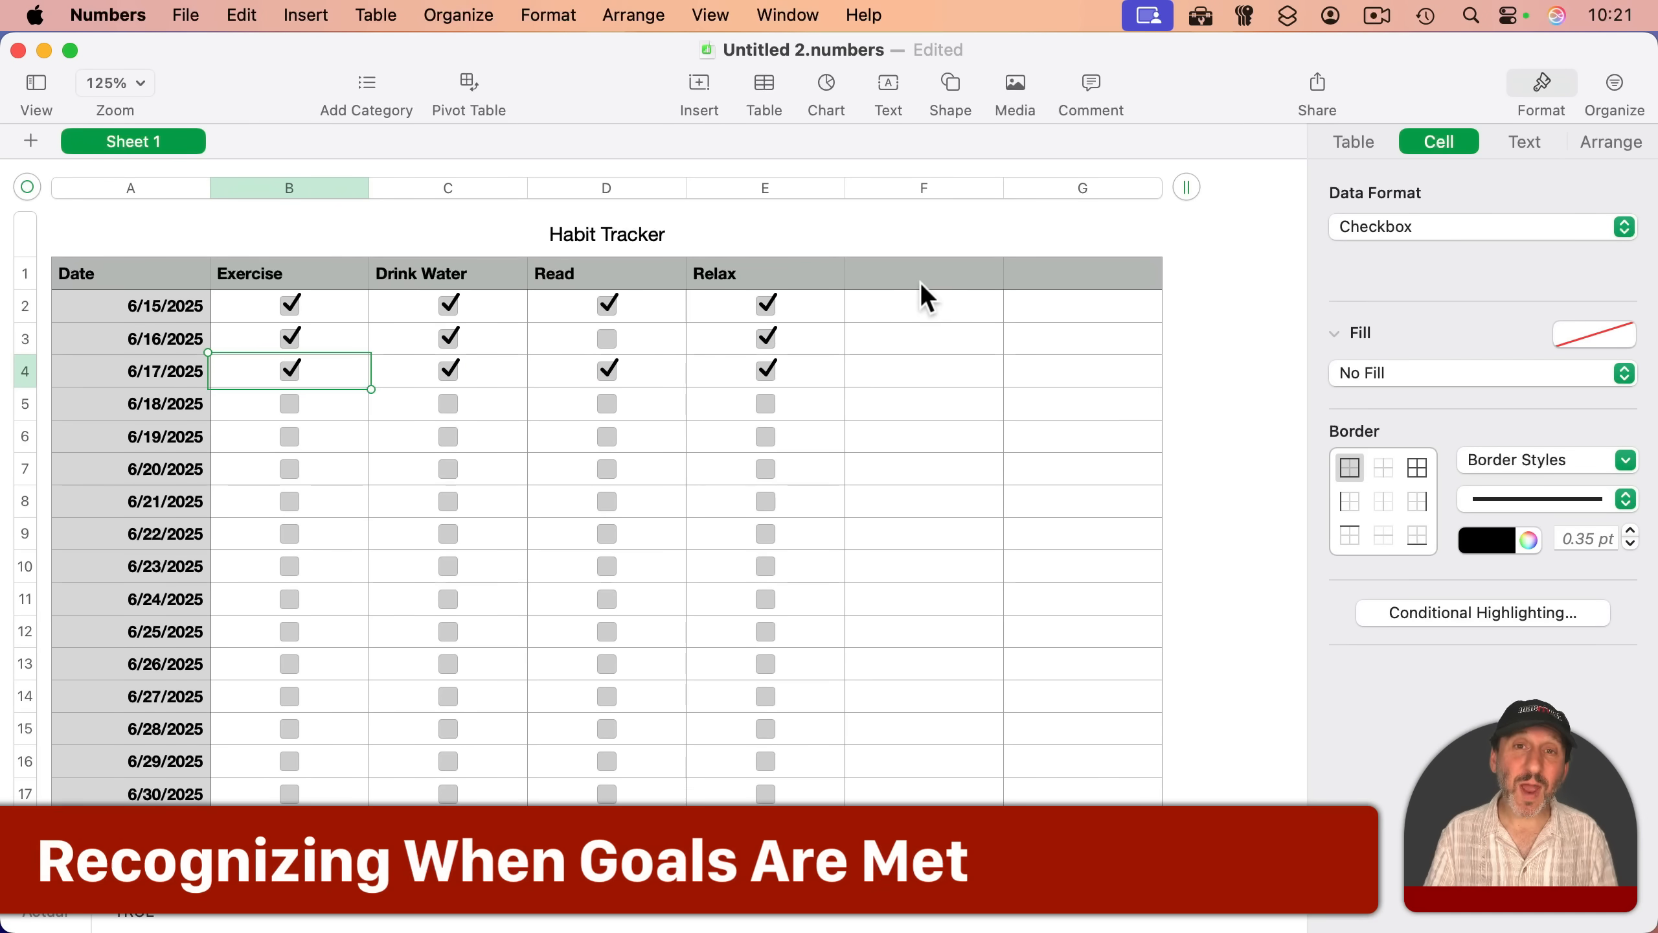
Step: Enter the header Goal in cell F1, beside the Relax column
{"action": "left_click", "coordinate": [914, 286]}
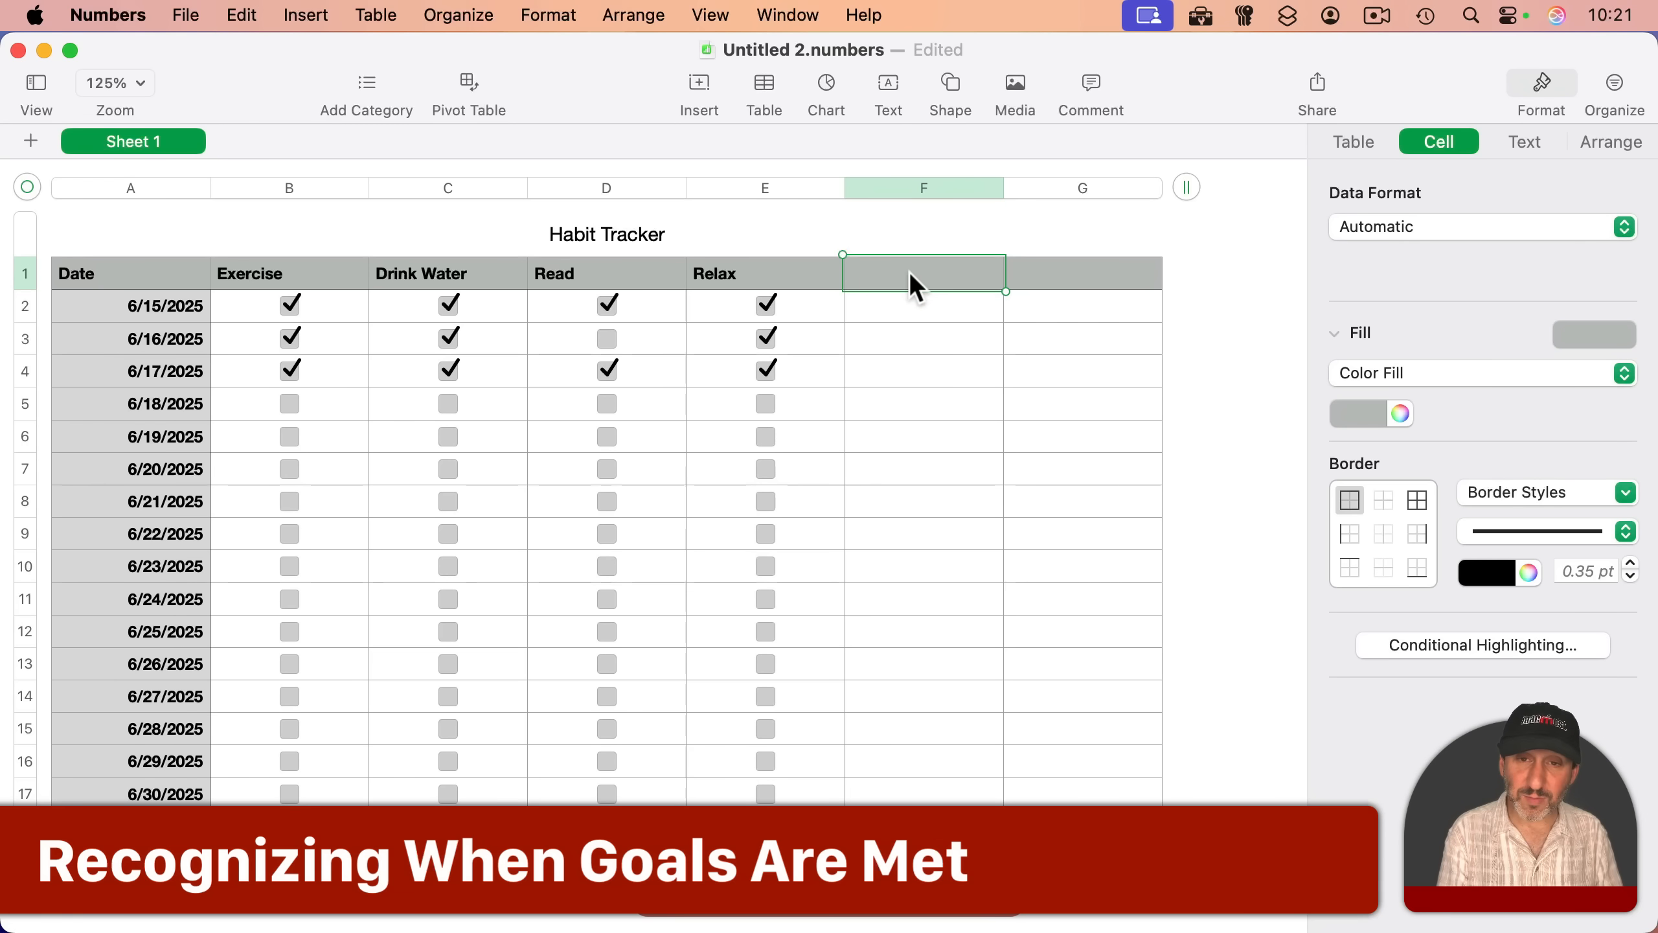
{"action": "type", "text": "Goal"}
{"action": "key", "text": "Return"}
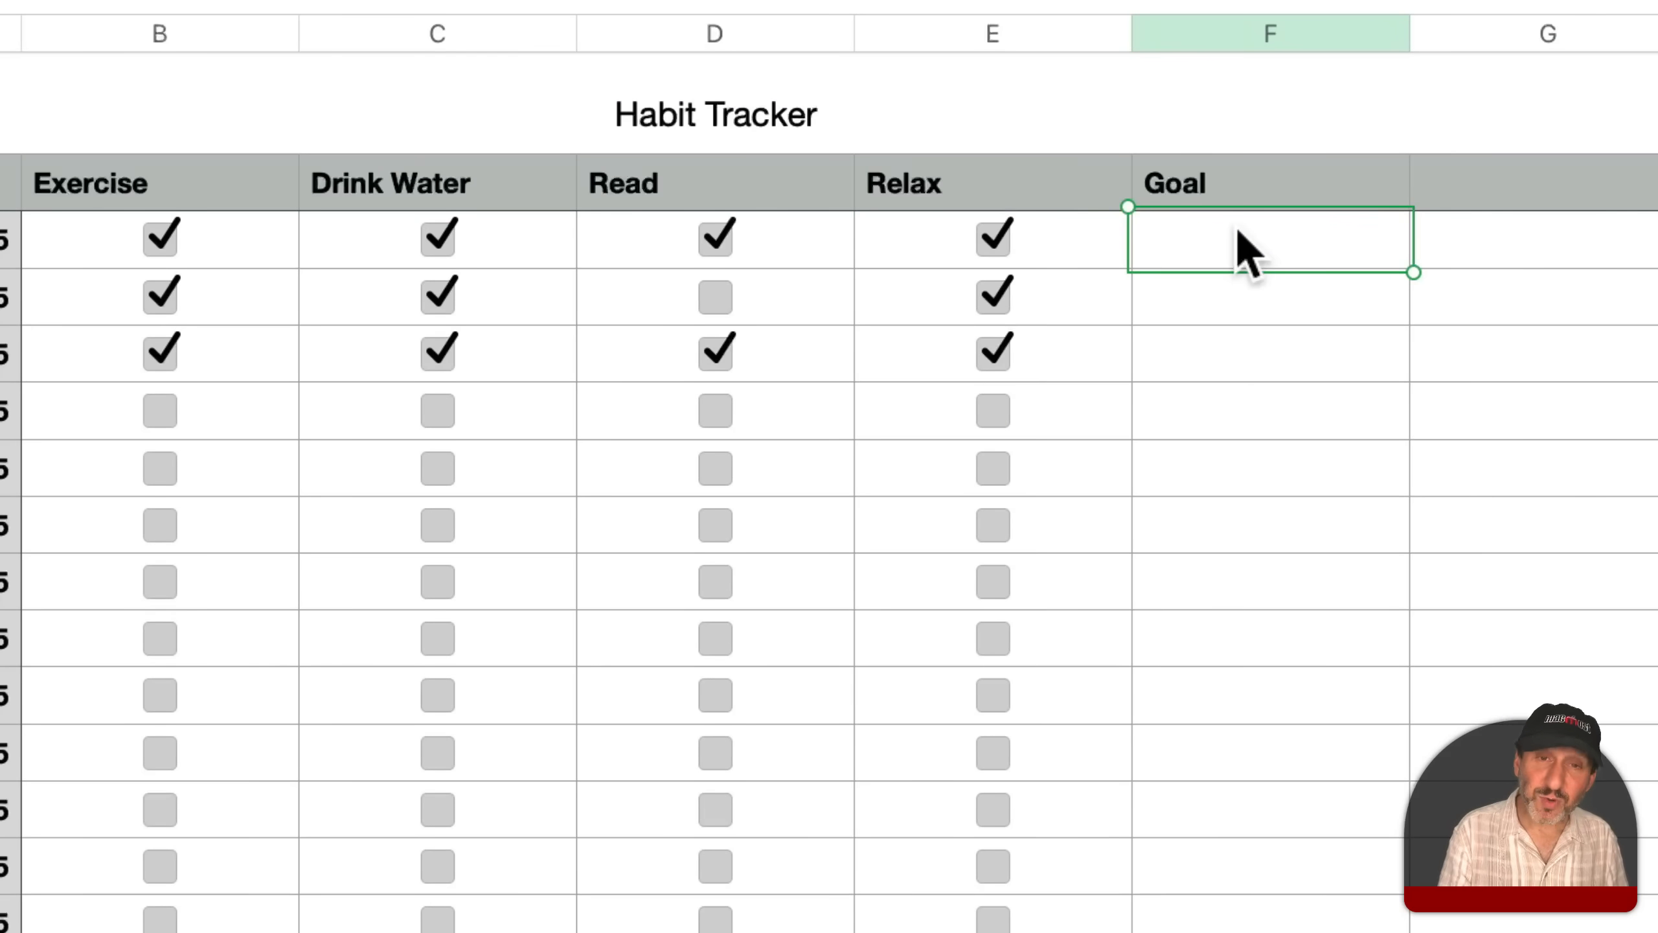
Step: Begin an AND formula in cell F2 that lists B2, C2, D2 and E2 as separate arguments
{"action": "type", "text": "="}
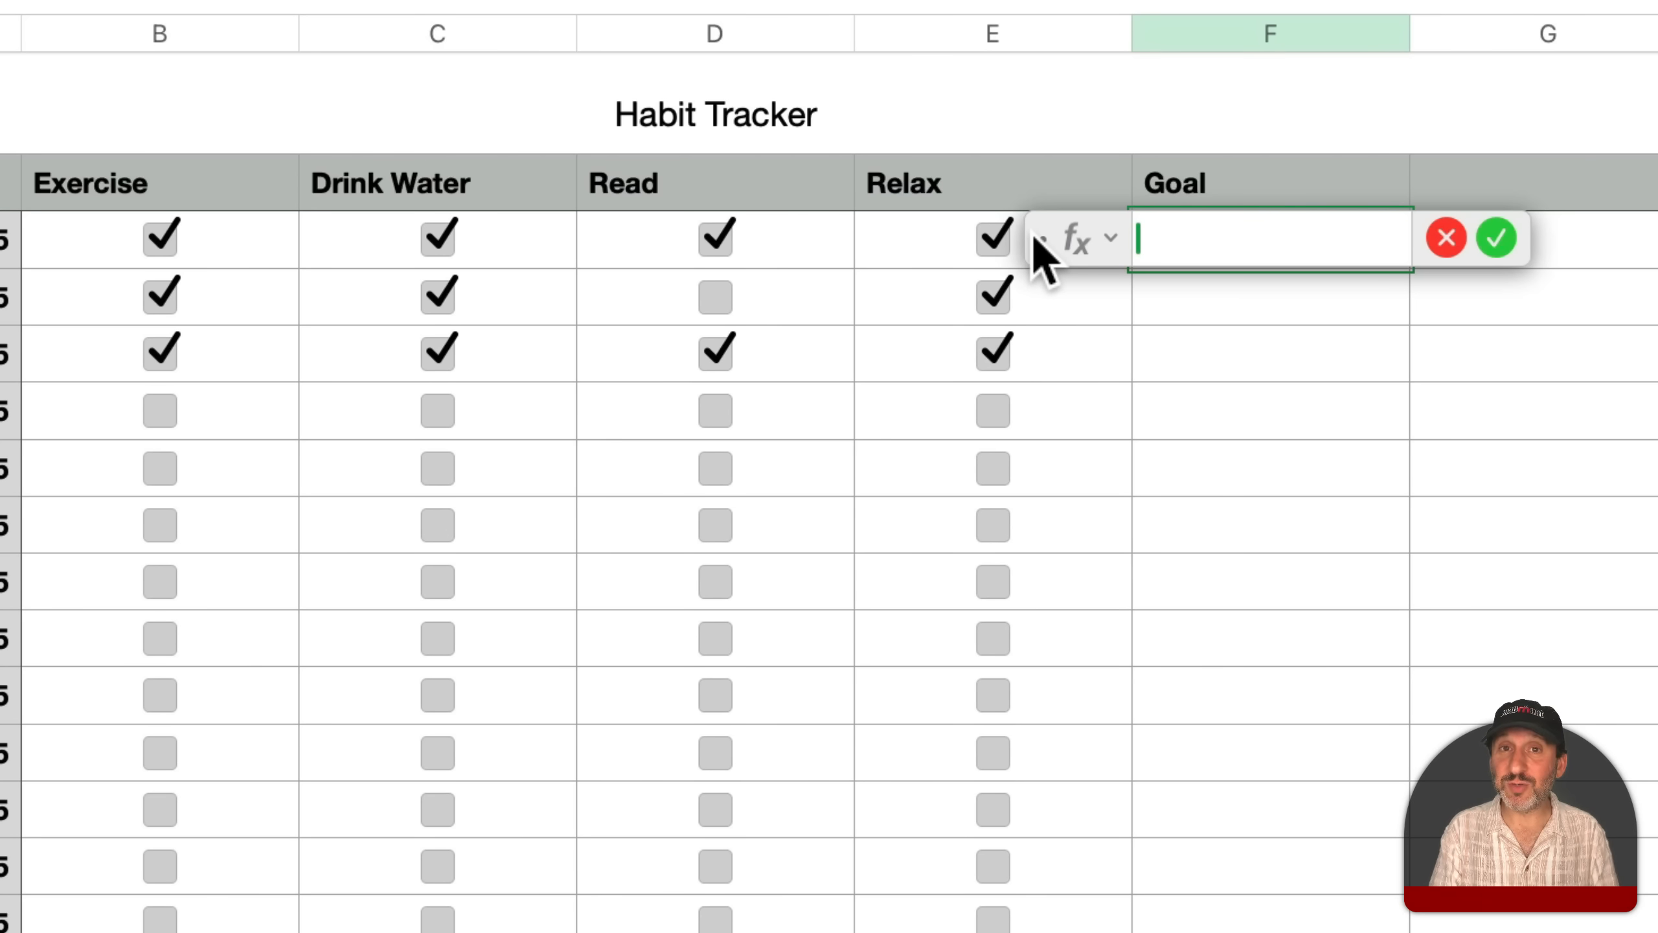
{"action": "type", "text": "AND("}
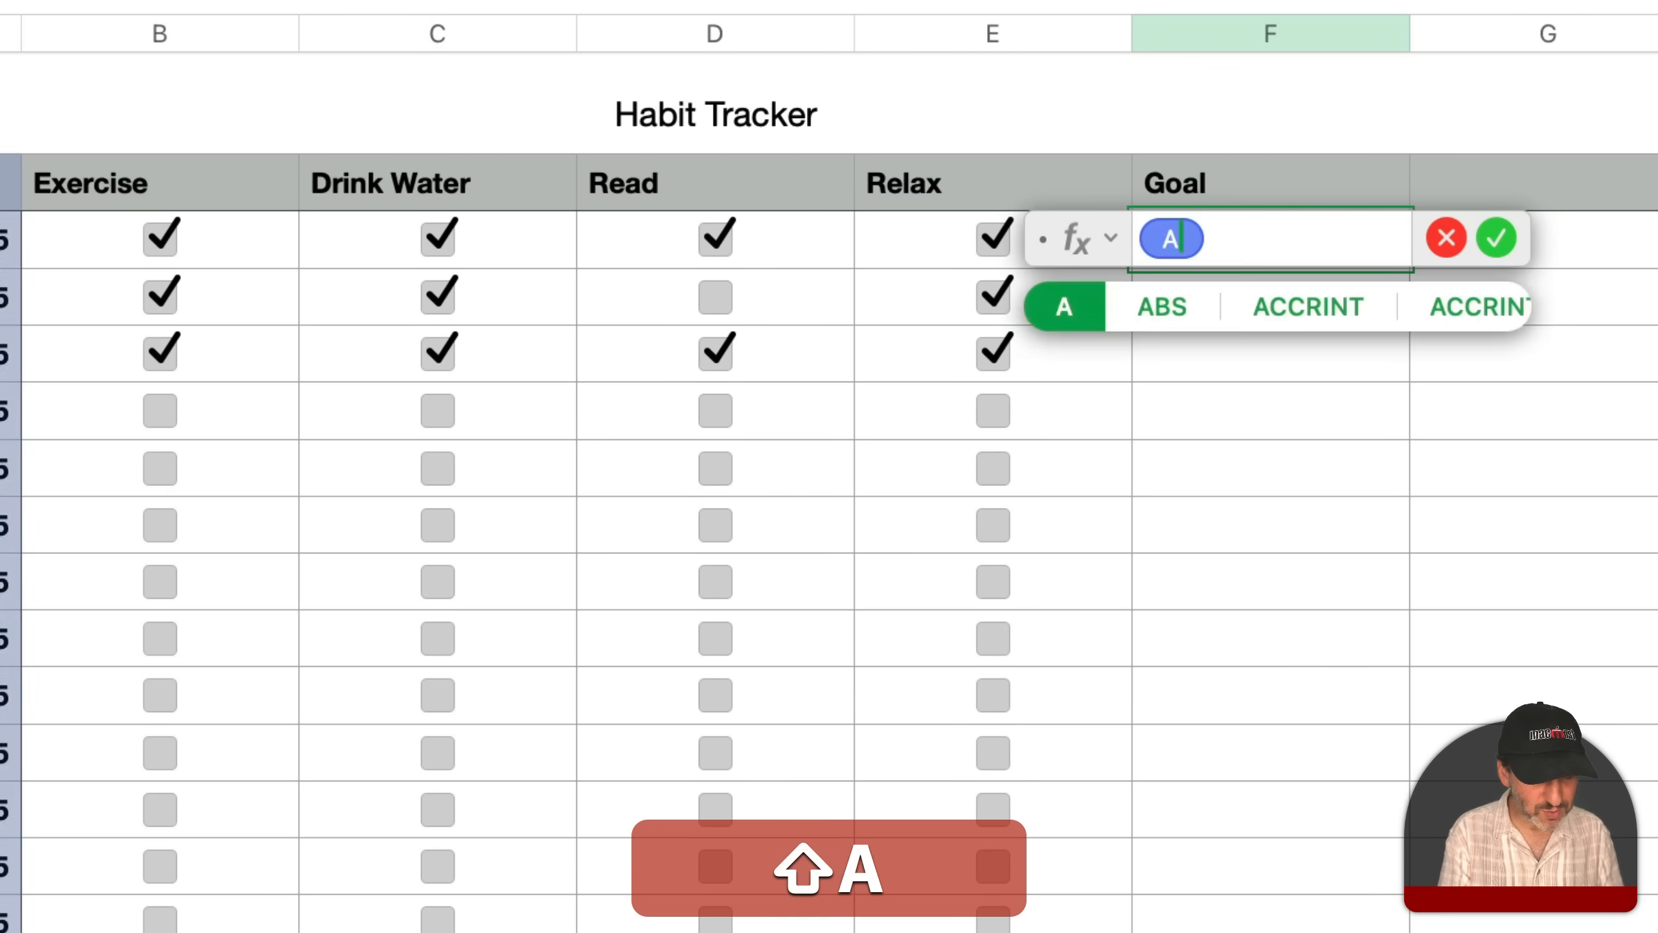
{"action": "left_click", "coordinate": [264, 268]}
{"action": "type", "text": ","}
{"action": "left_click", "coordinate": [555, 264]}
{"action": "type", "text": ","}
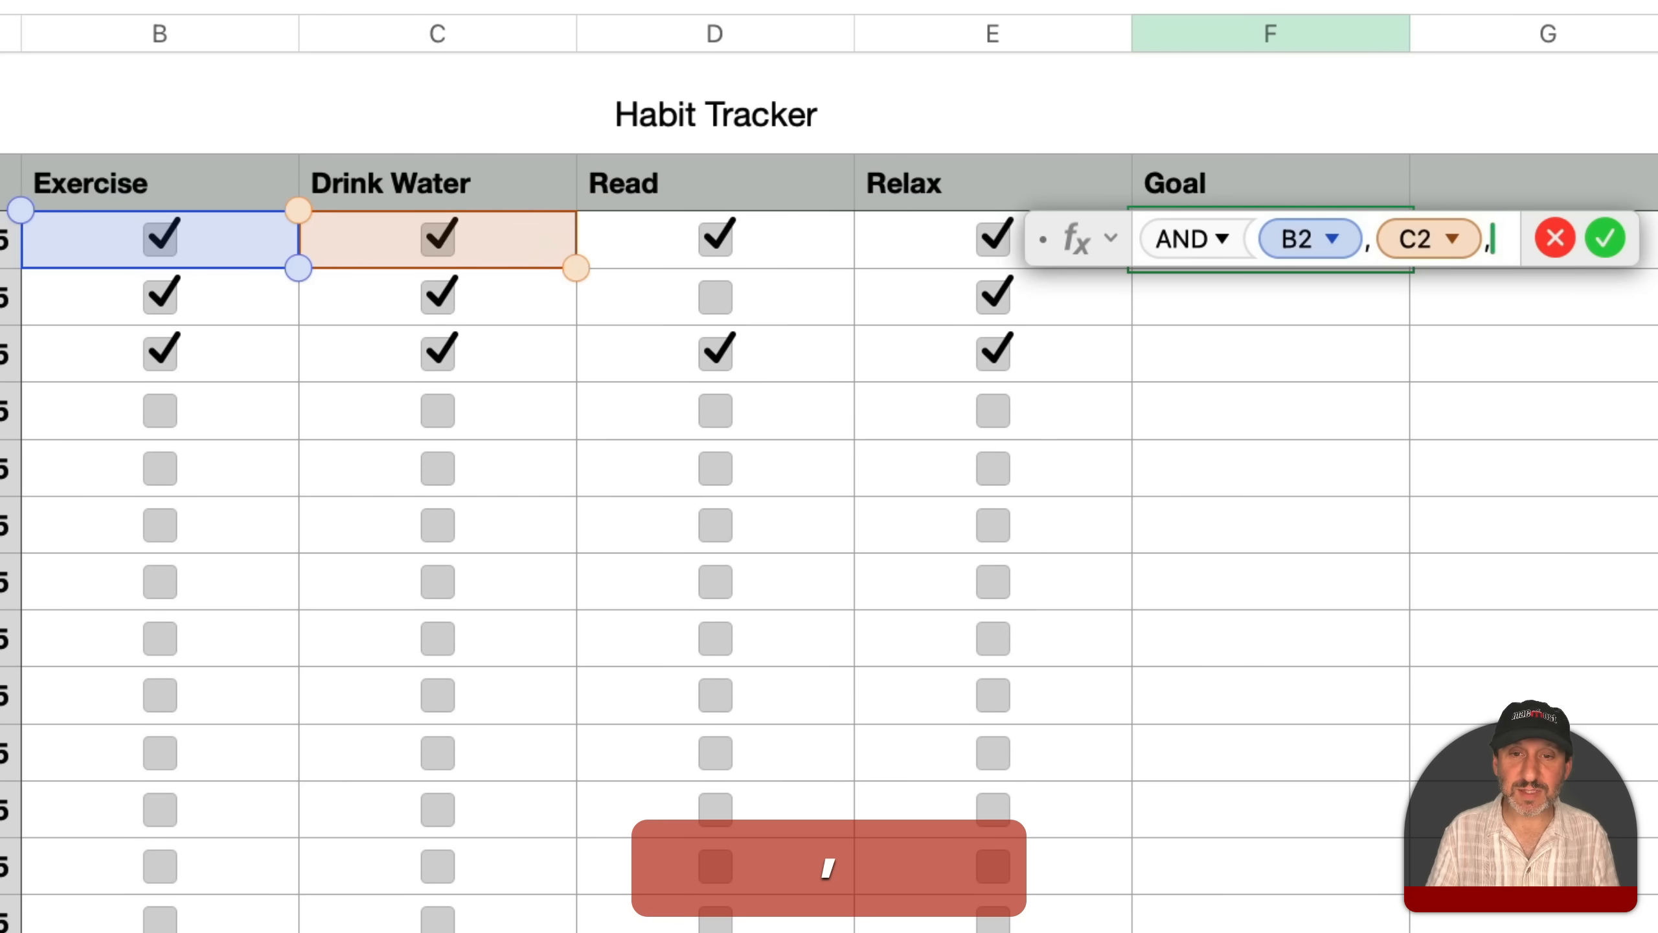
{"action": "left_click", "coordinate": [803, 237]}
{"action": "type", "text": ","}
{"action": "left_click", "coordinate": [918, 256]}
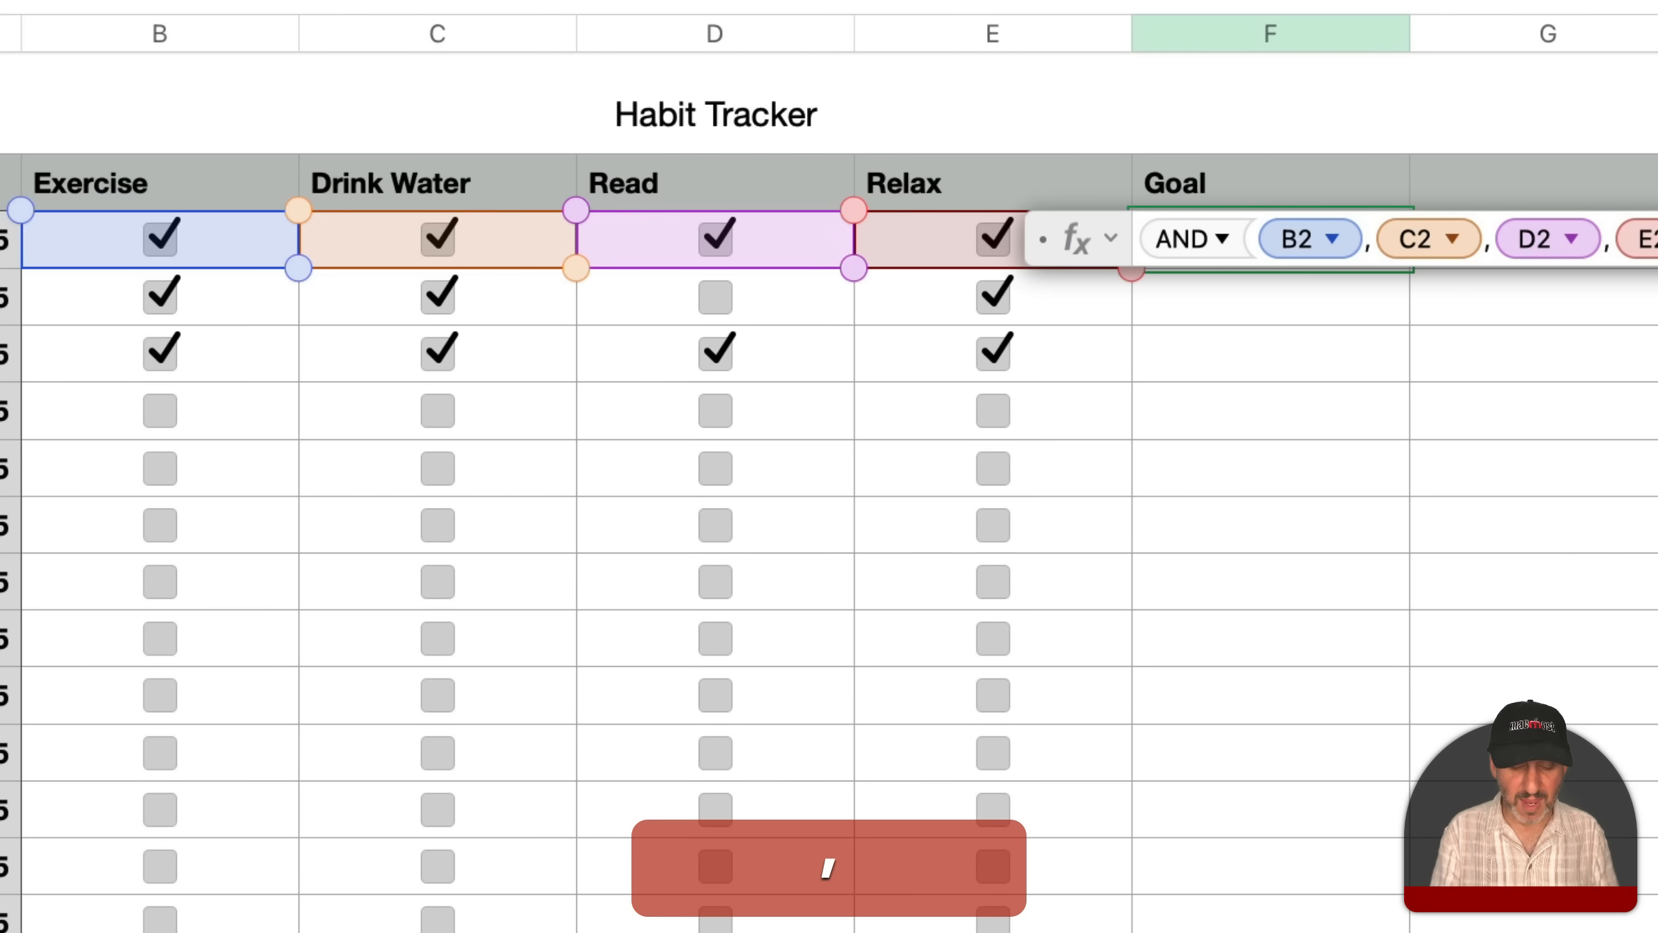
{"action": "type", "text": ")"}
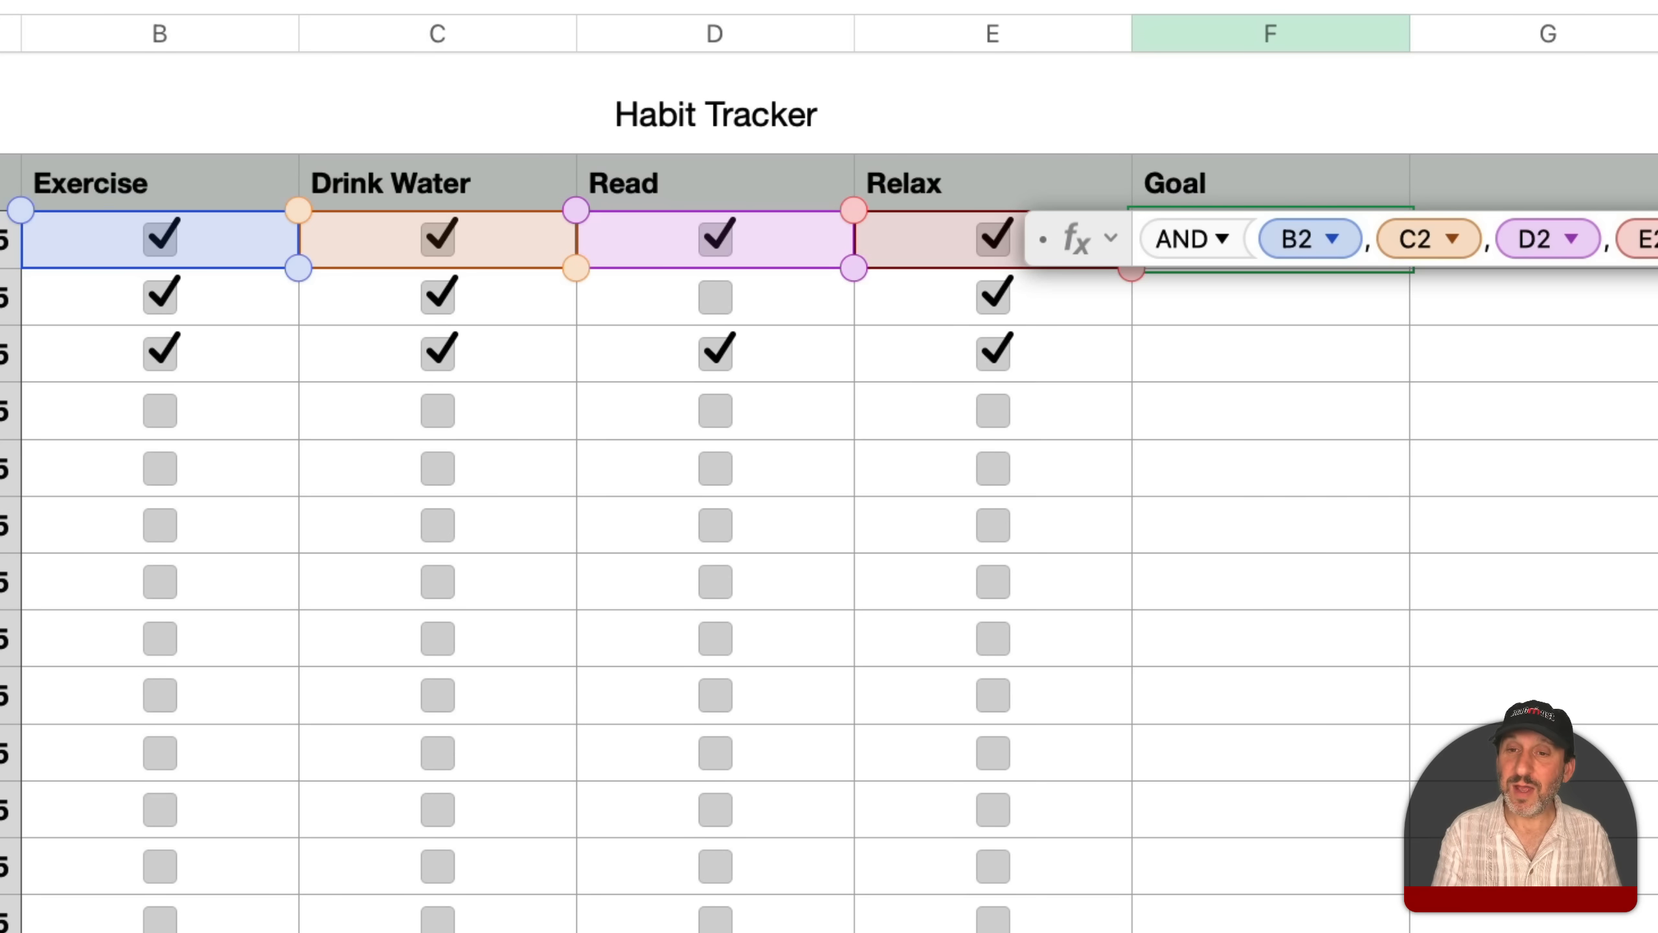
Step: Replace the separate cell arguments of the AND formula in F2 with the range B2:E2 and accept the formula
{"action": "left_click", "coordinate": [1247, 247], "text": "shift"}
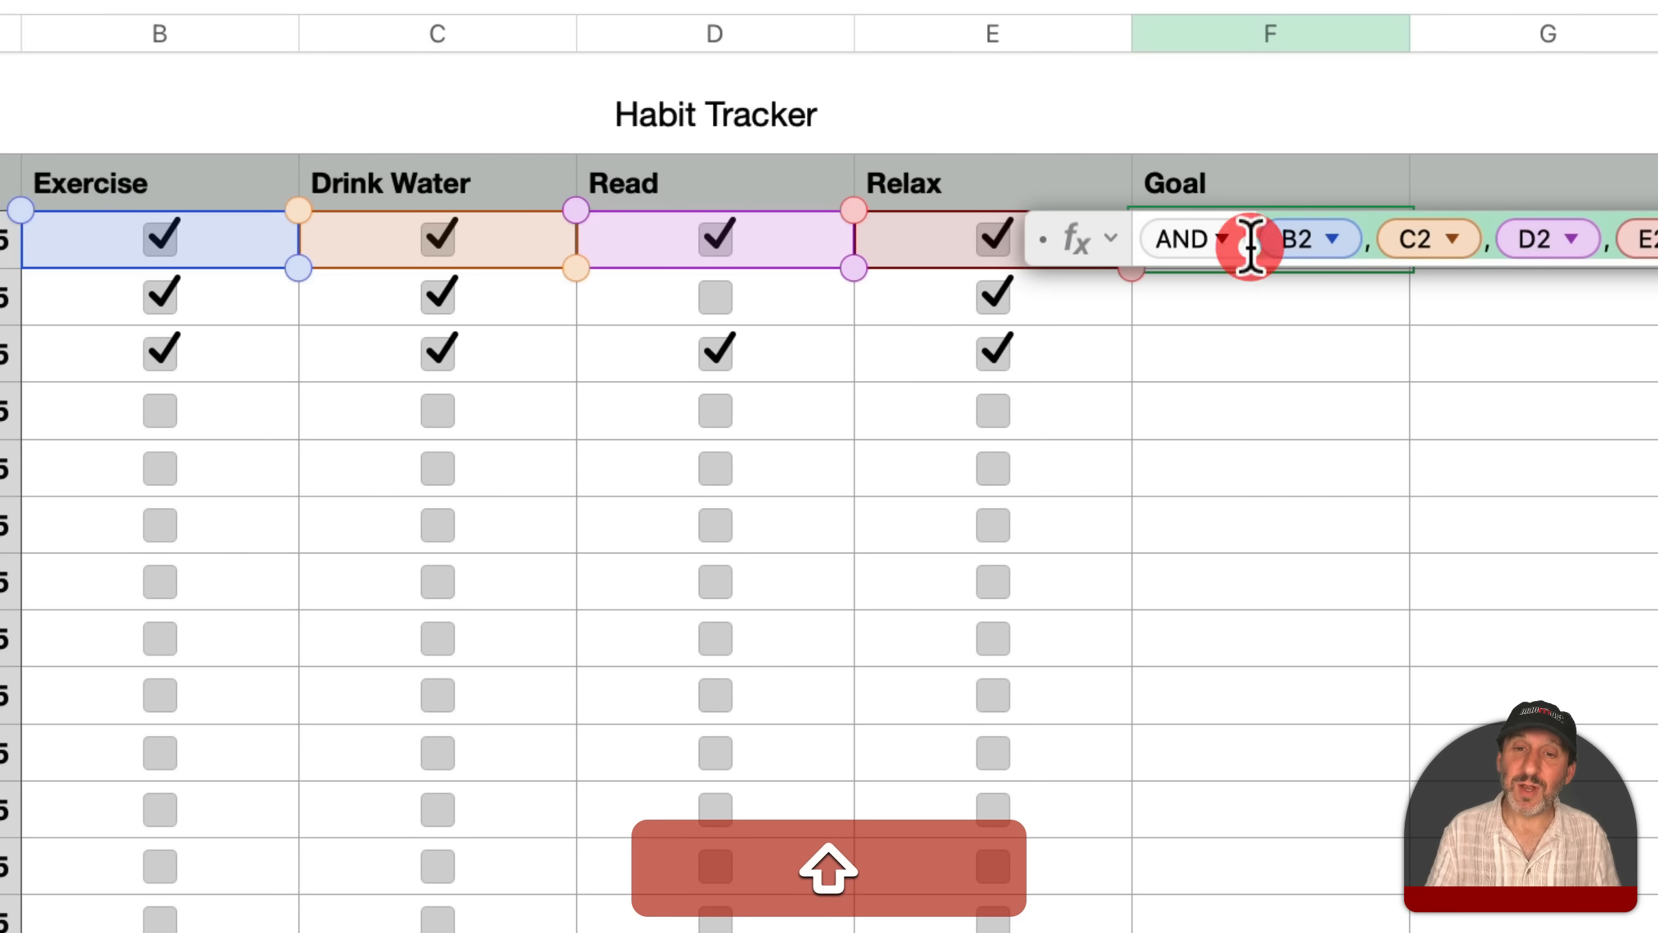
{"action": "key", "text": "shift+BackSpace"}
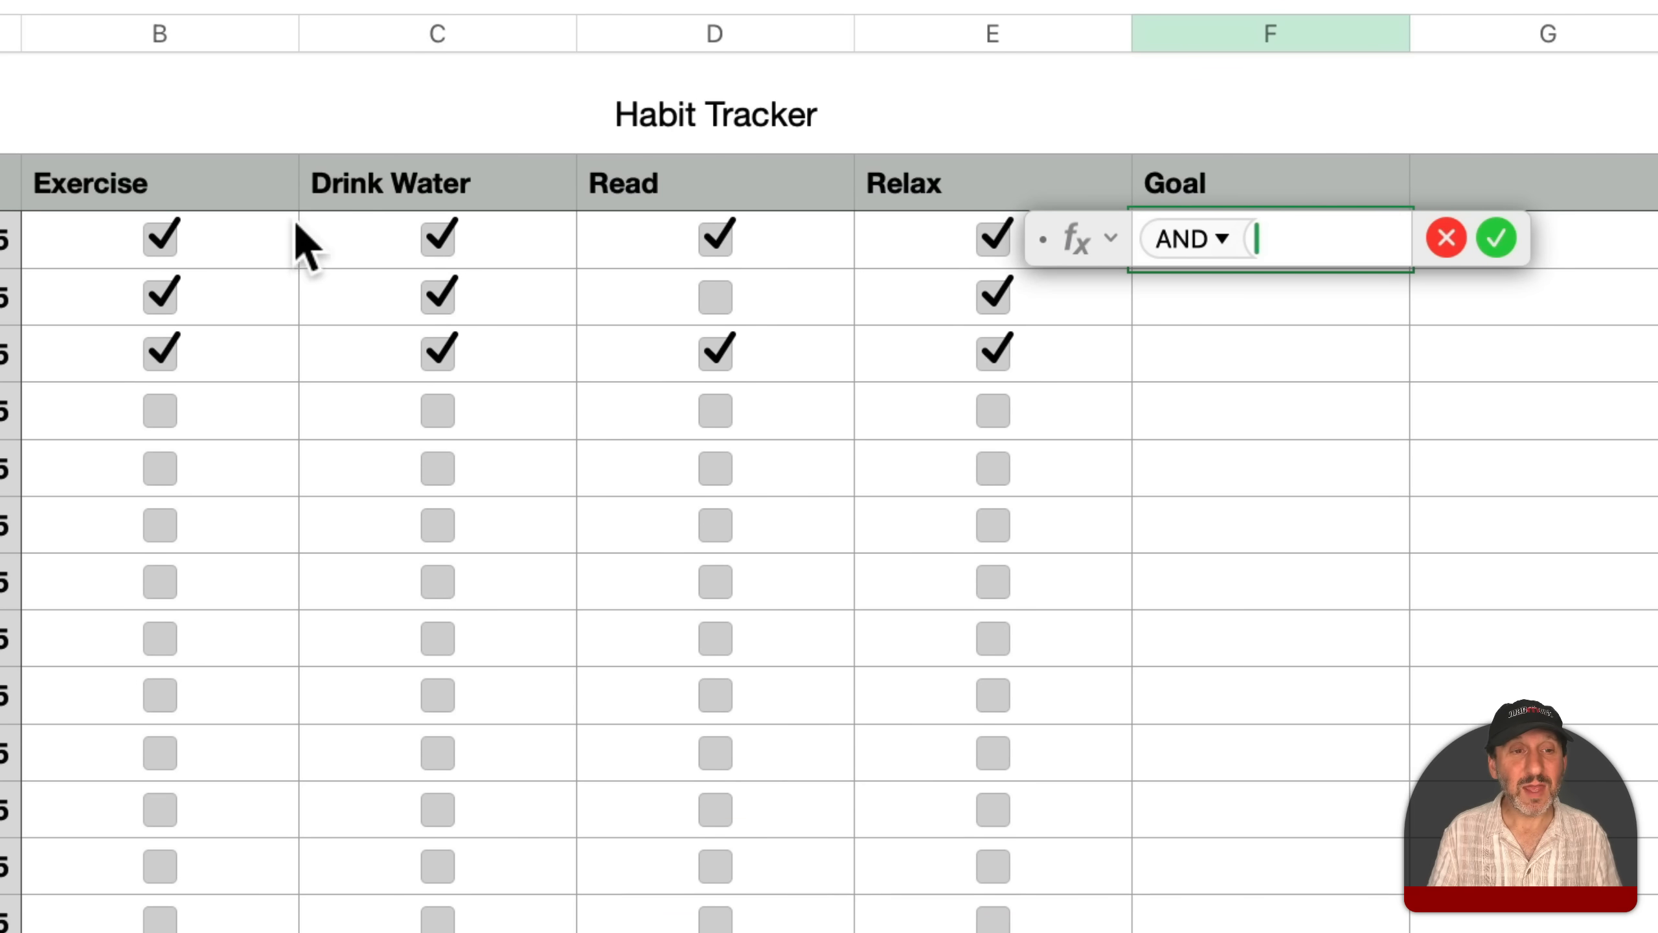
{"action": "left_click_drag", "start_coordinate": [225, 261], "coordinate": [889, 241]}
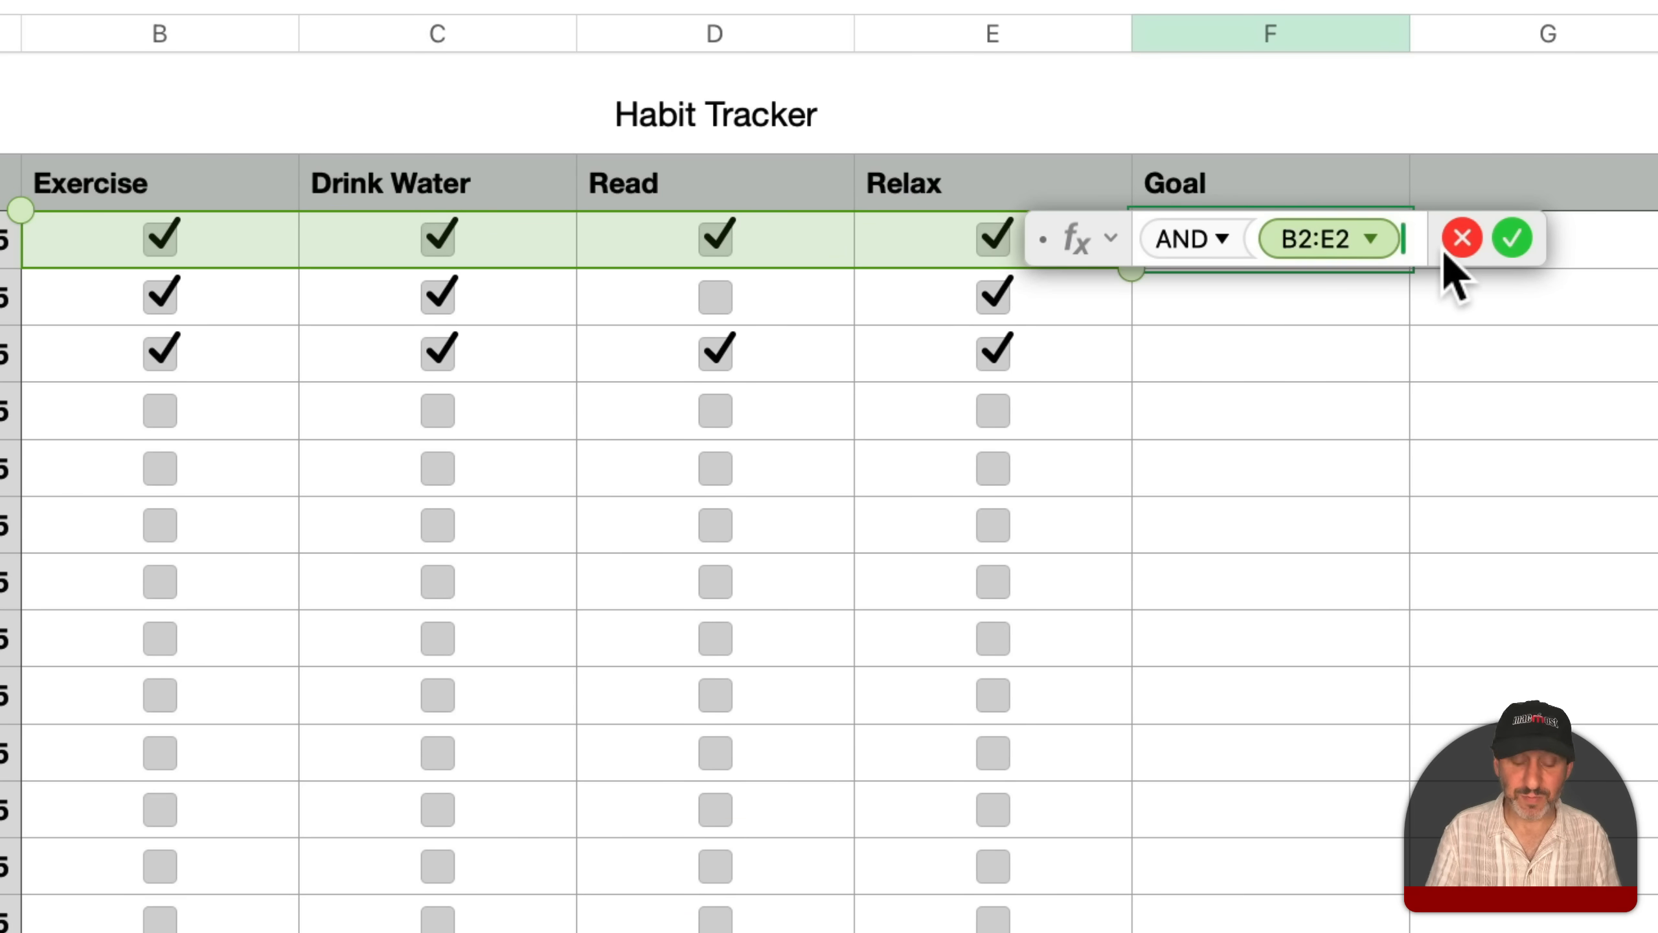
{"action": "type", "text": ")"}
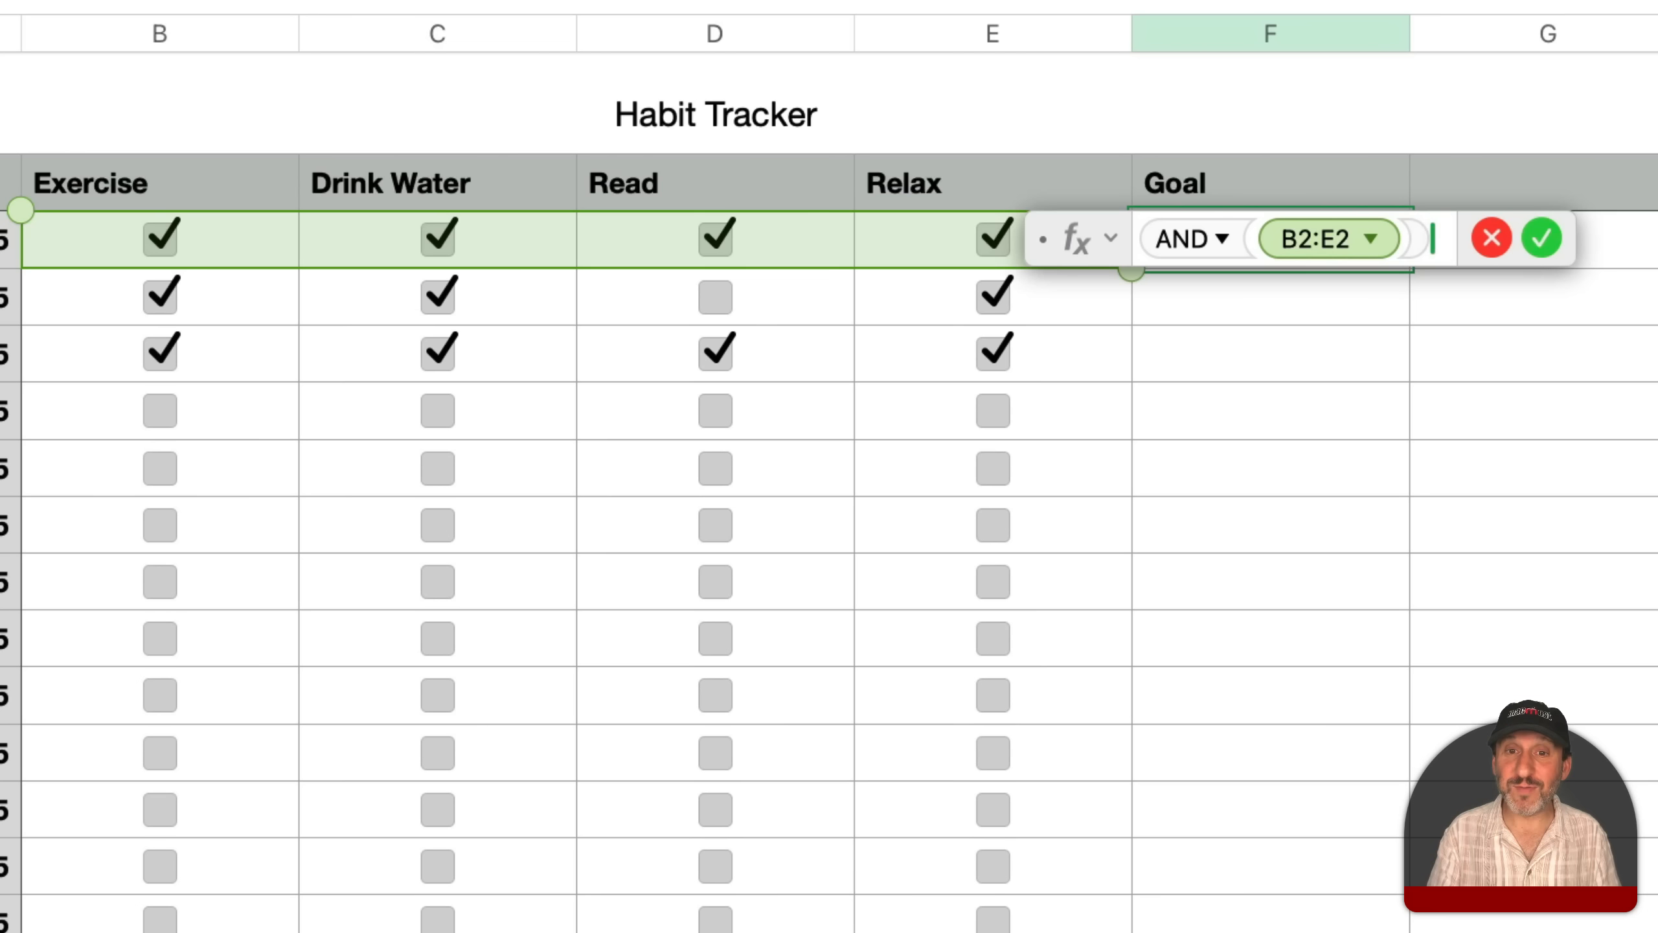
{"action": "key", "text": "Return"}
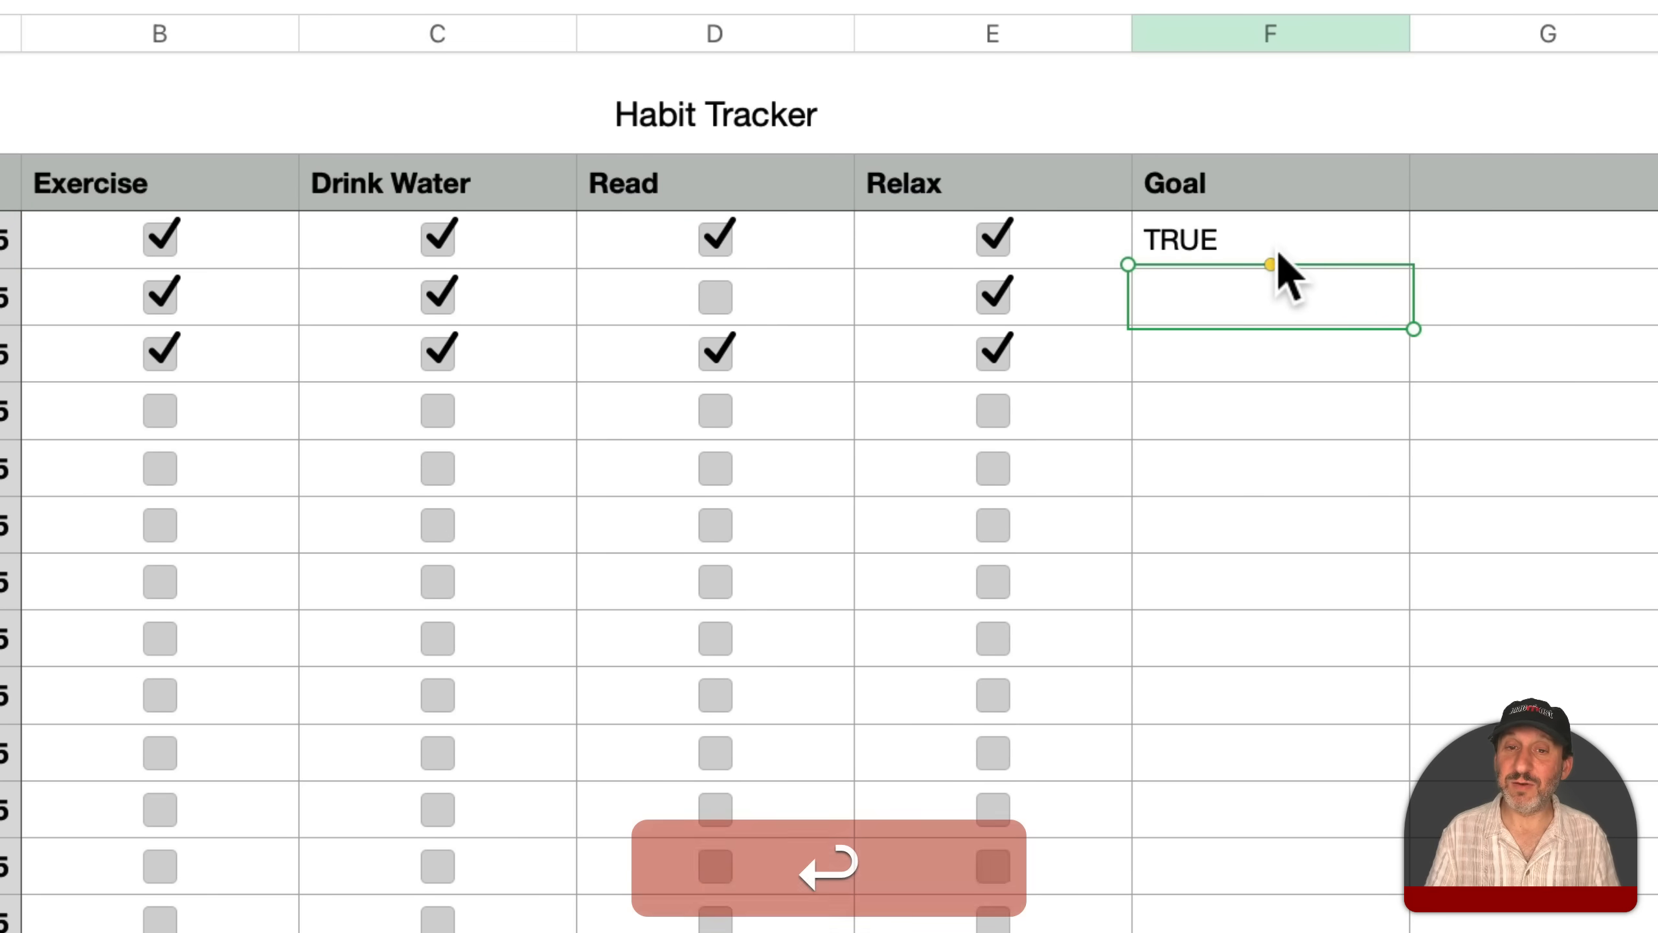
Step: Test the Goal formula by toggling the Relax and Read checkboxes for 6/15/2025, leaving both ticked
{"action": "left_click", "coordinate": [993, 240]}
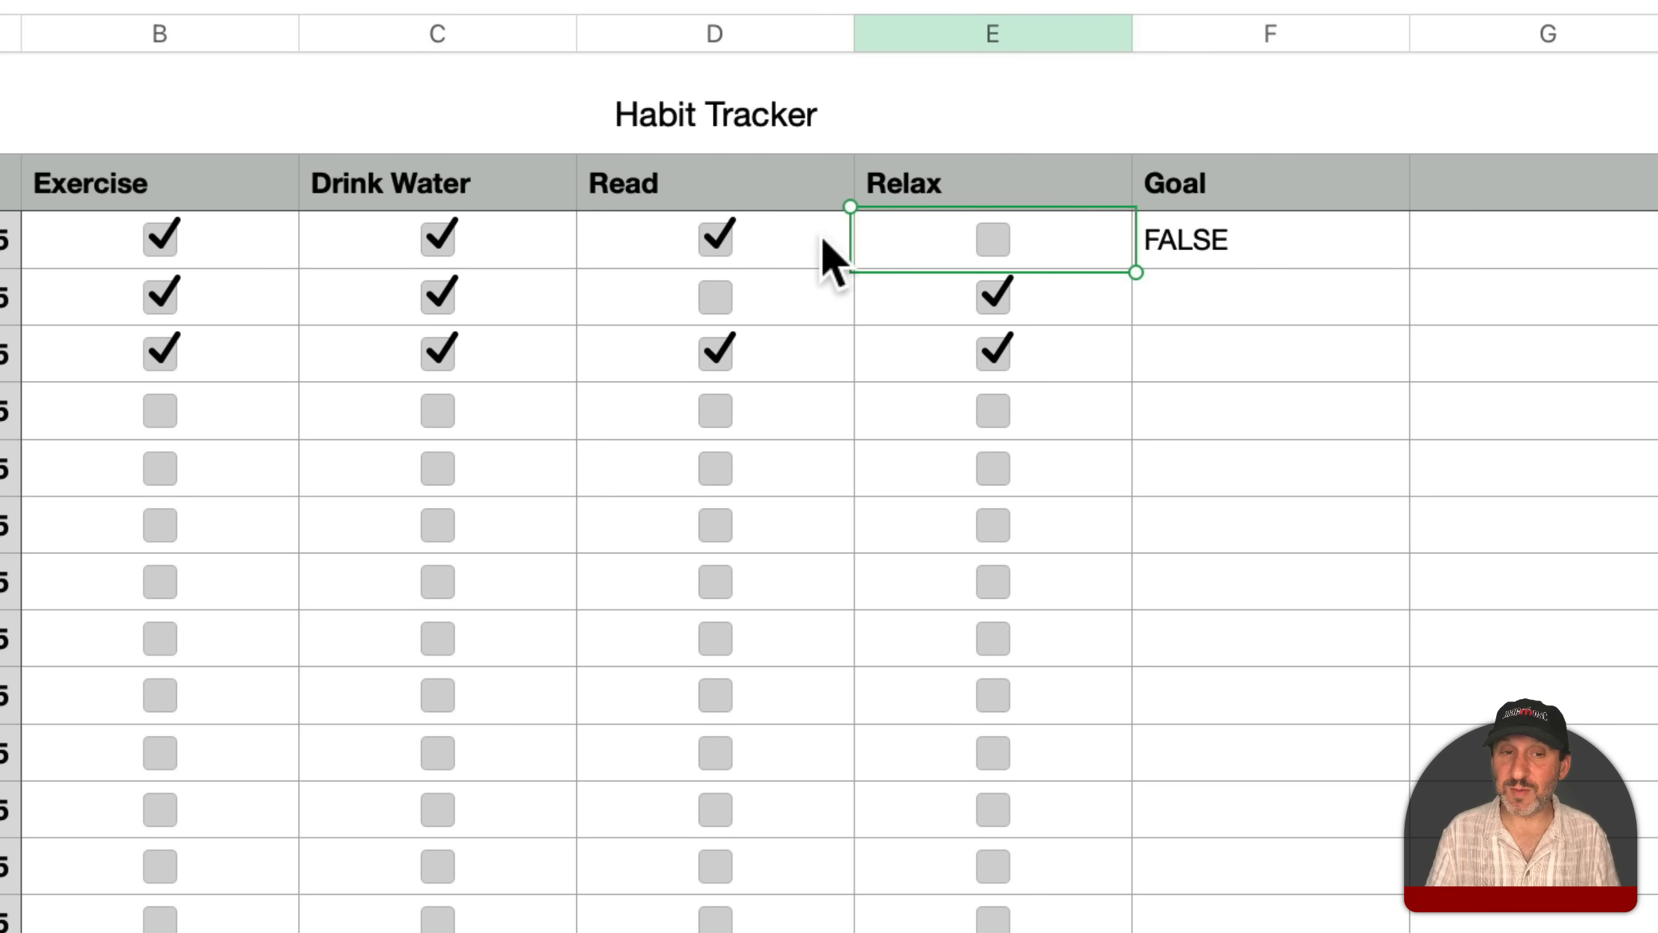
{"action": "left_click", "coordinate": [733, 236]}
{"action": "left_click", "coordinate": [730, 237]}
{"action": "left_click", "coordinate": [722, 237]}
{"action": "left_click", "coordinate": [993, 237]}
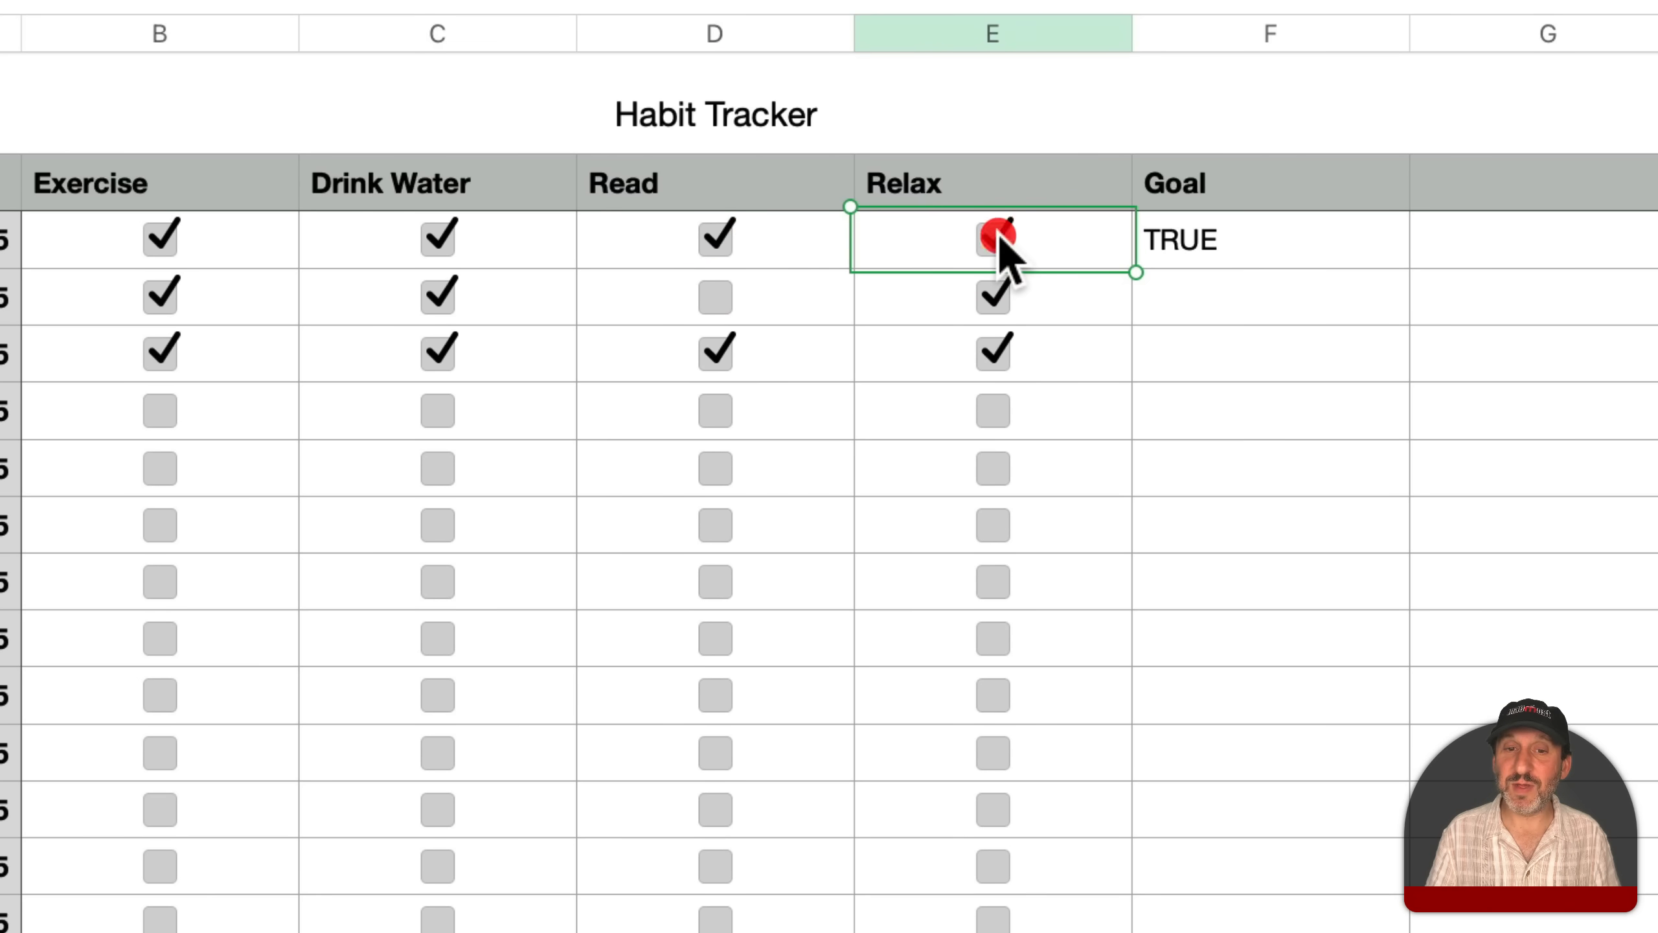
Step: Copy the AND formula from F2 into all body cells of the Goal column
{"action": "left_click", "coordinate": [1233, 244]}
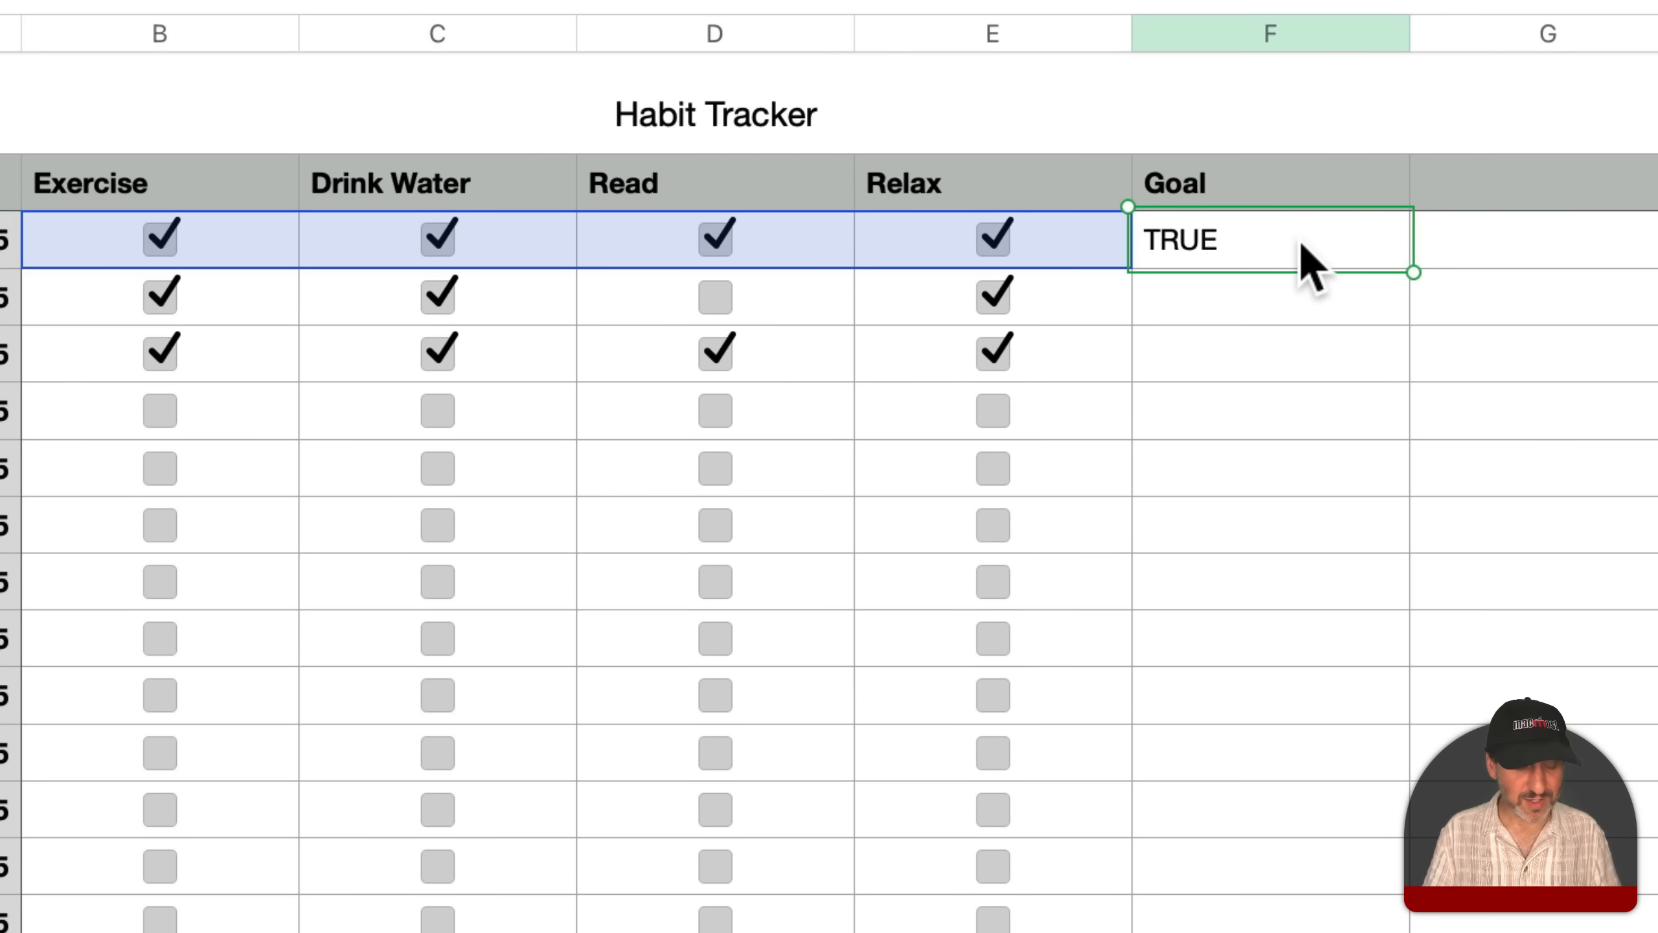
{"action": "key", "text": "super+c"}
{"action": "left_click", "coordinate": [1260, 37]}
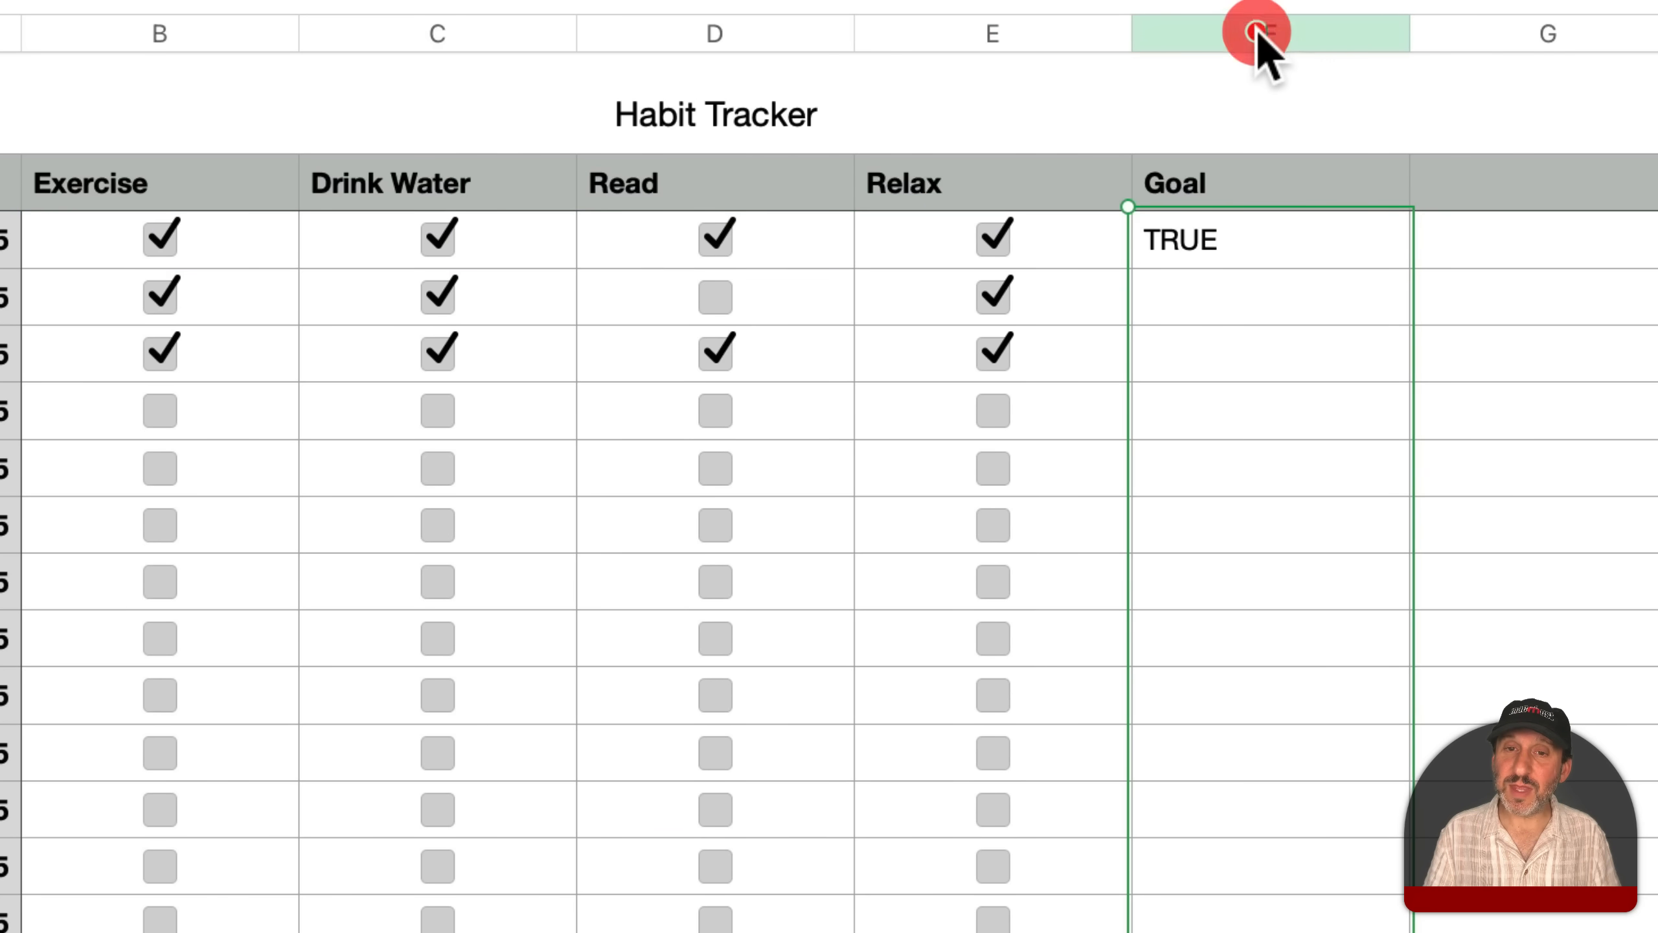
{"action": "key", "text": "super+v"}
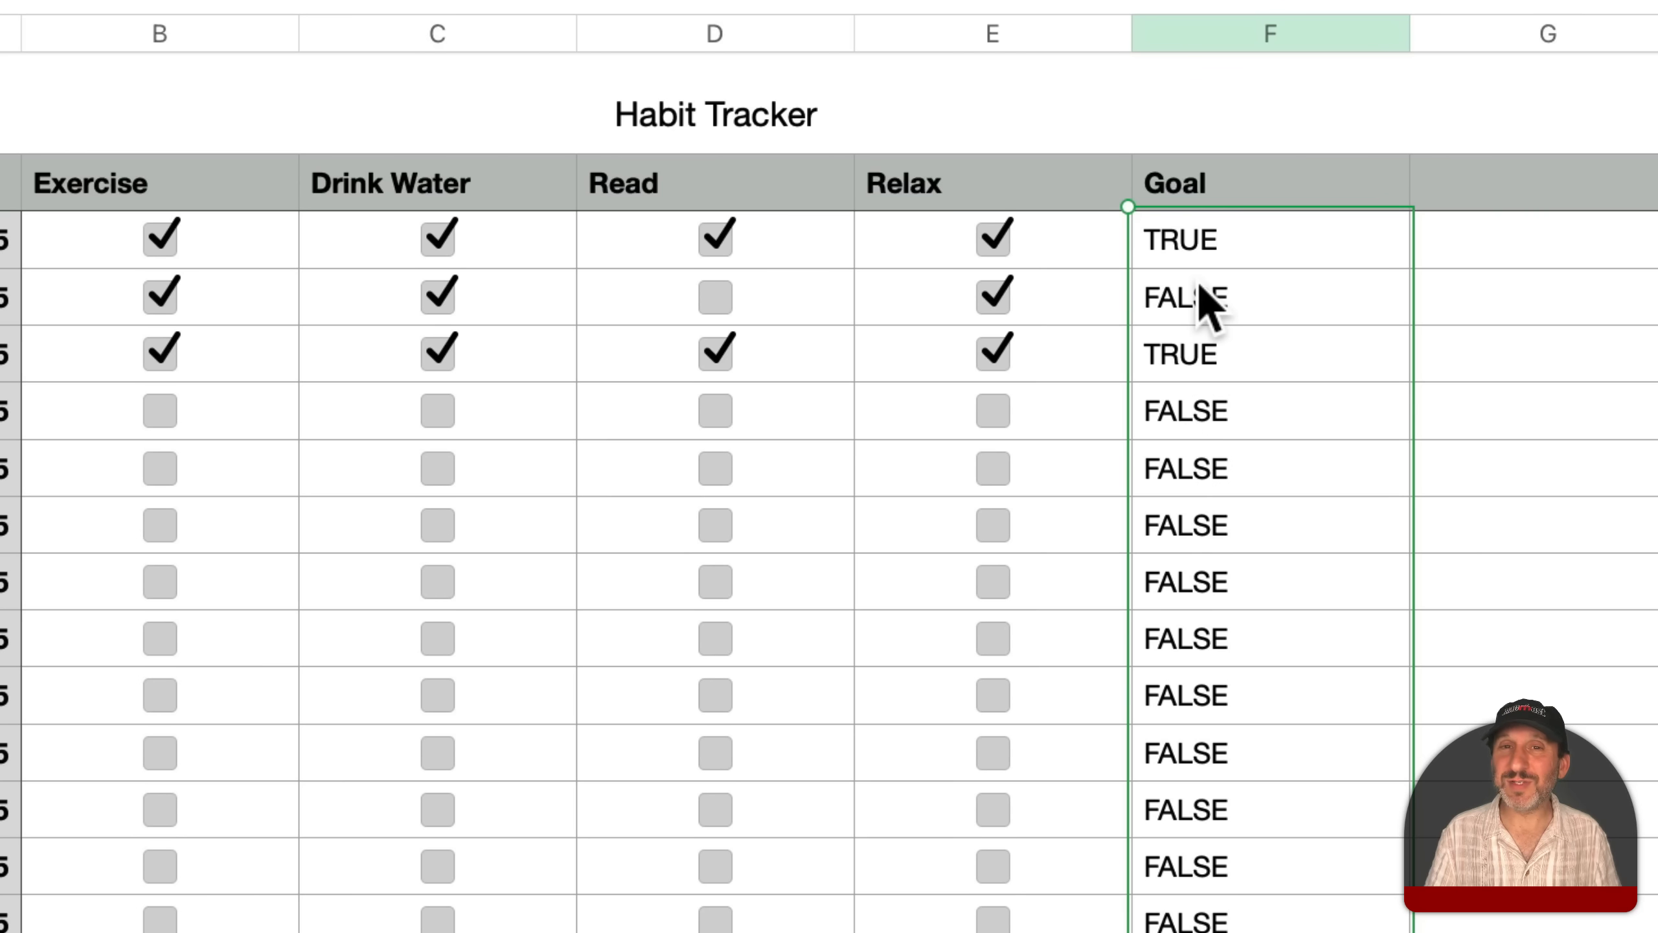
Step: Wrap the AND formula in F2 in an IF function that returns 1 when true and 0 when false
{"action": "left_click", "coordinate": [1226, 233]}
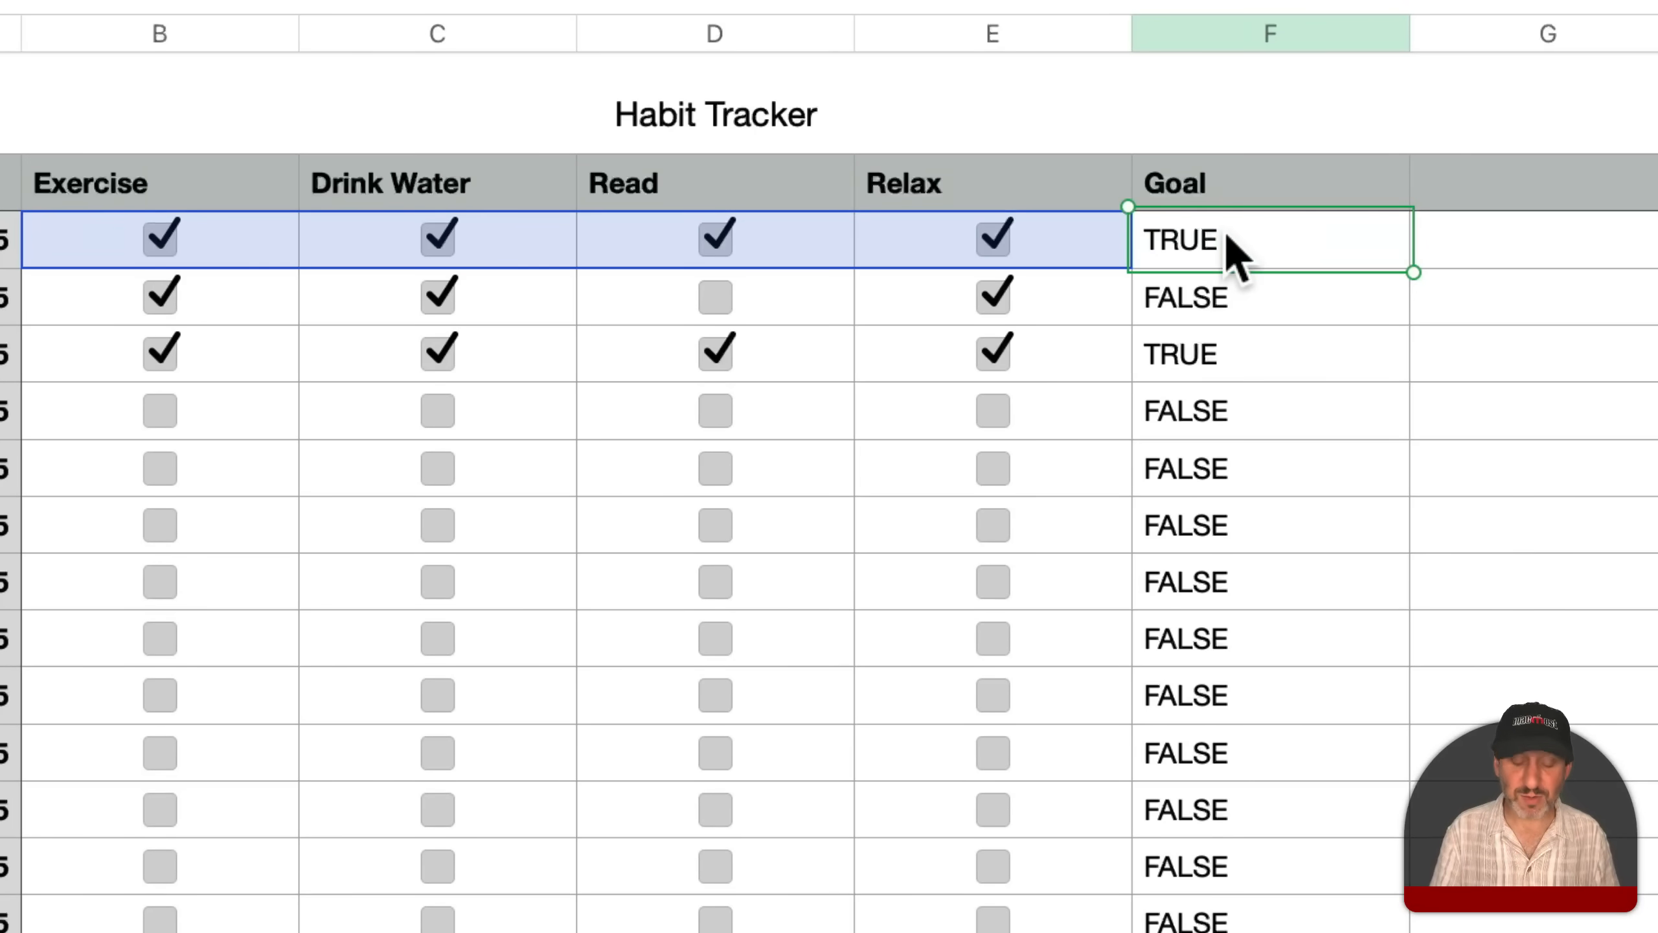
{"action": "double_click", "coordinate": [1306, 245]}
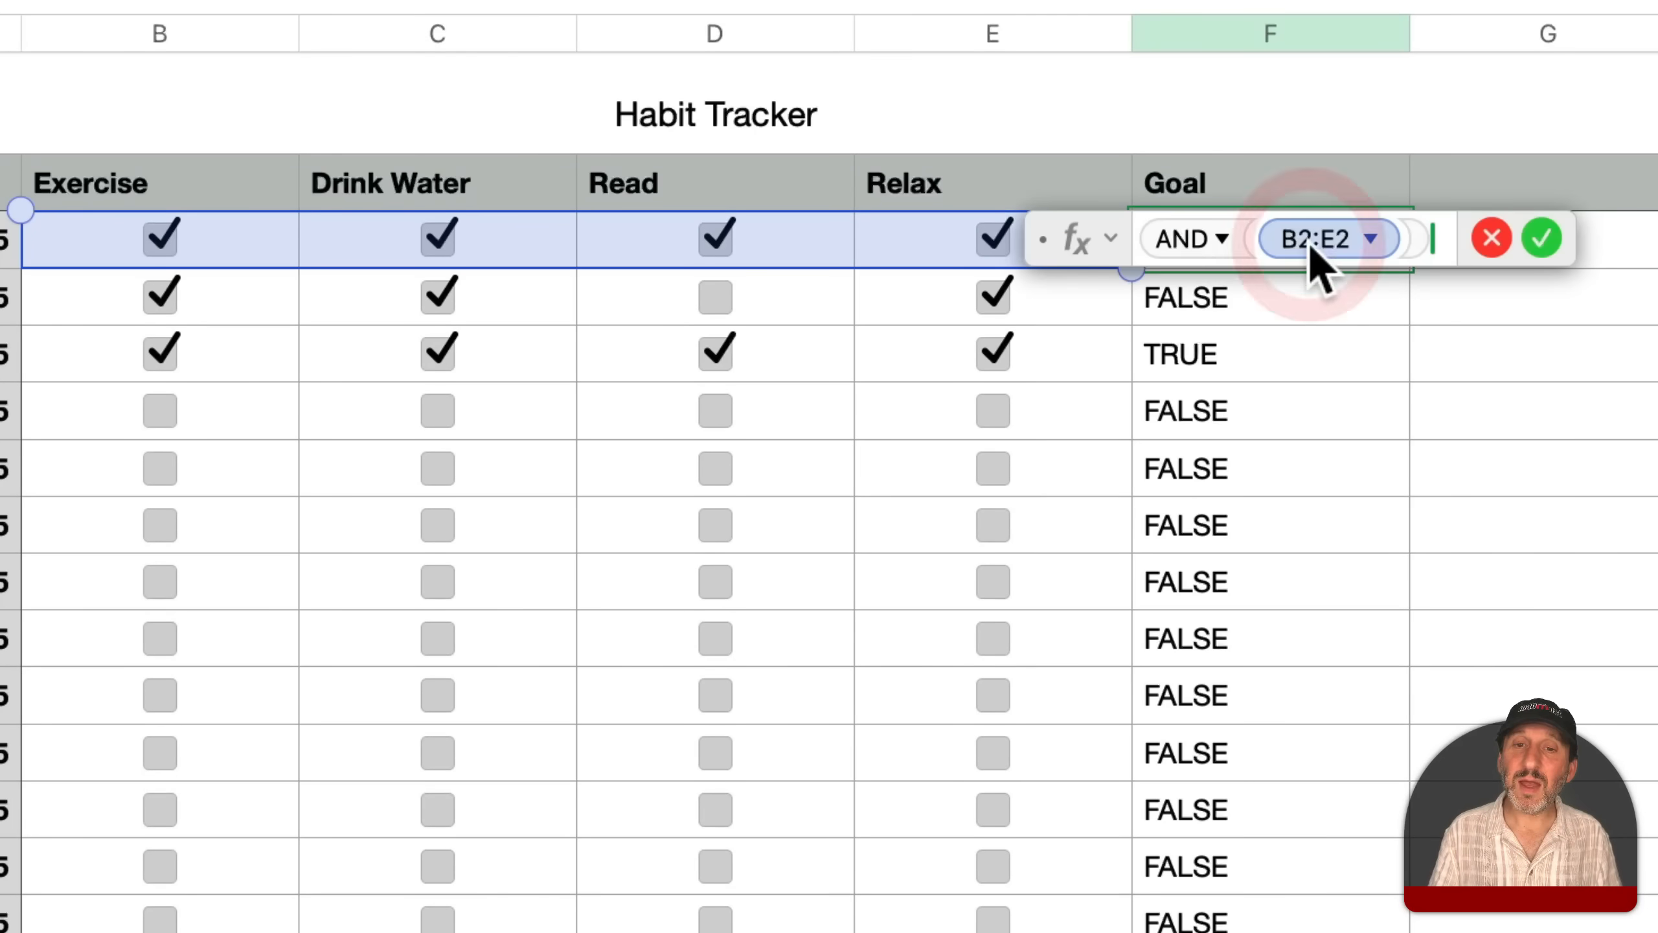
{"action": "left_click", "coordinate": [1147, 239]}
{"action": "type", "text": "IF"}
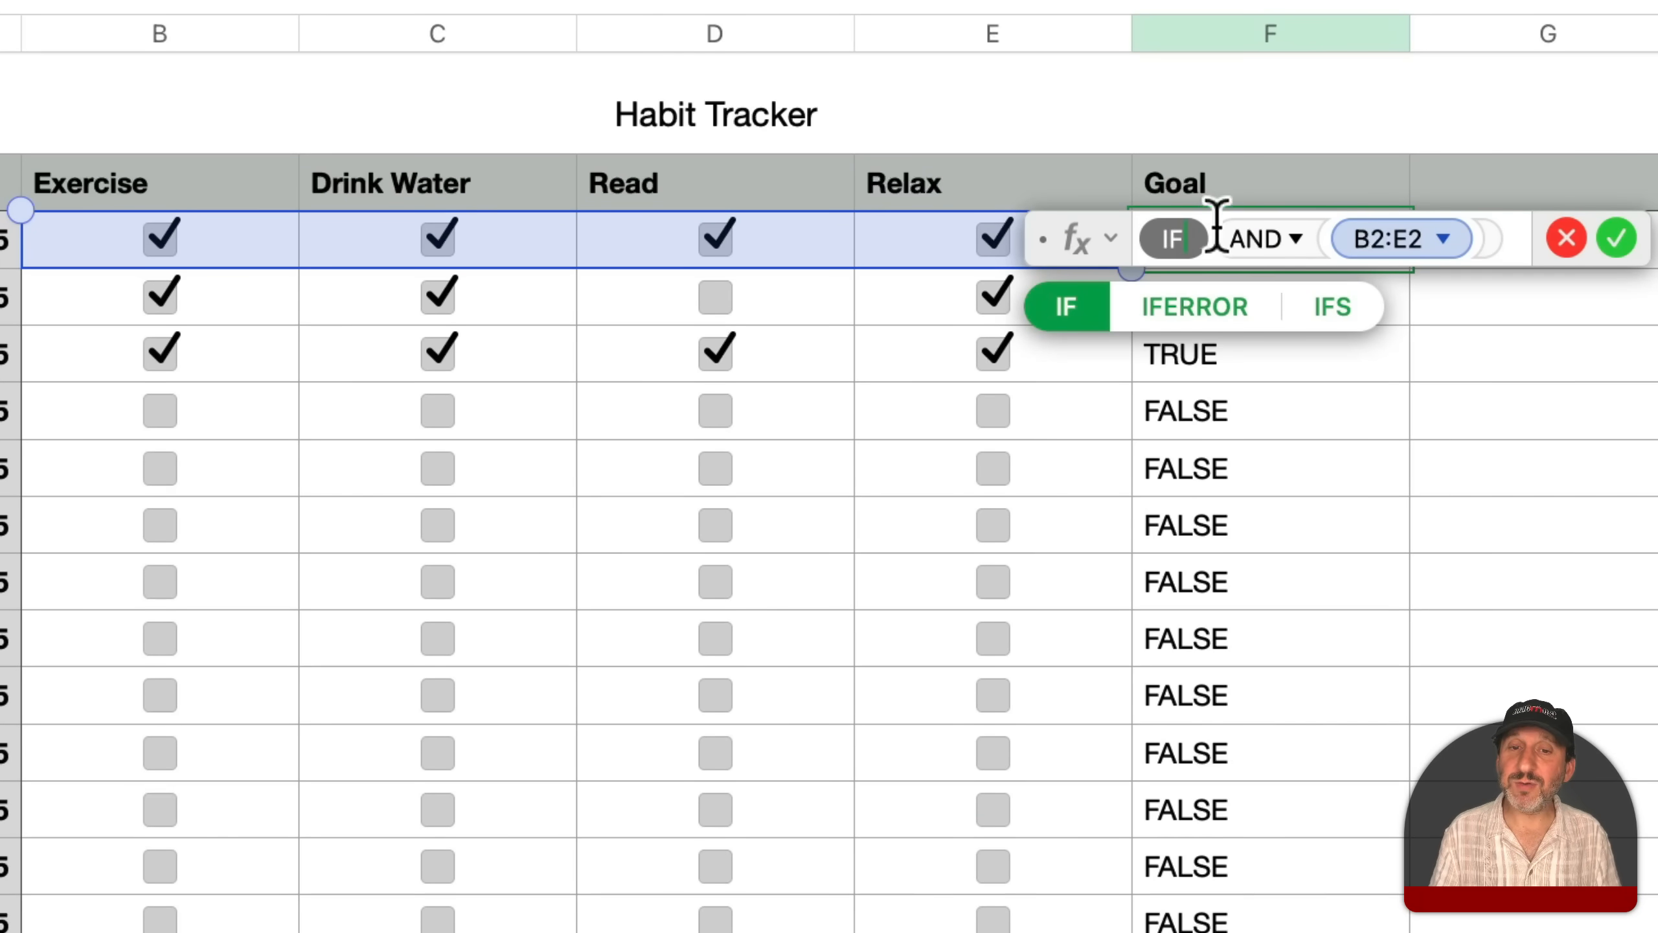
{"action": "key", "text": "Return"}
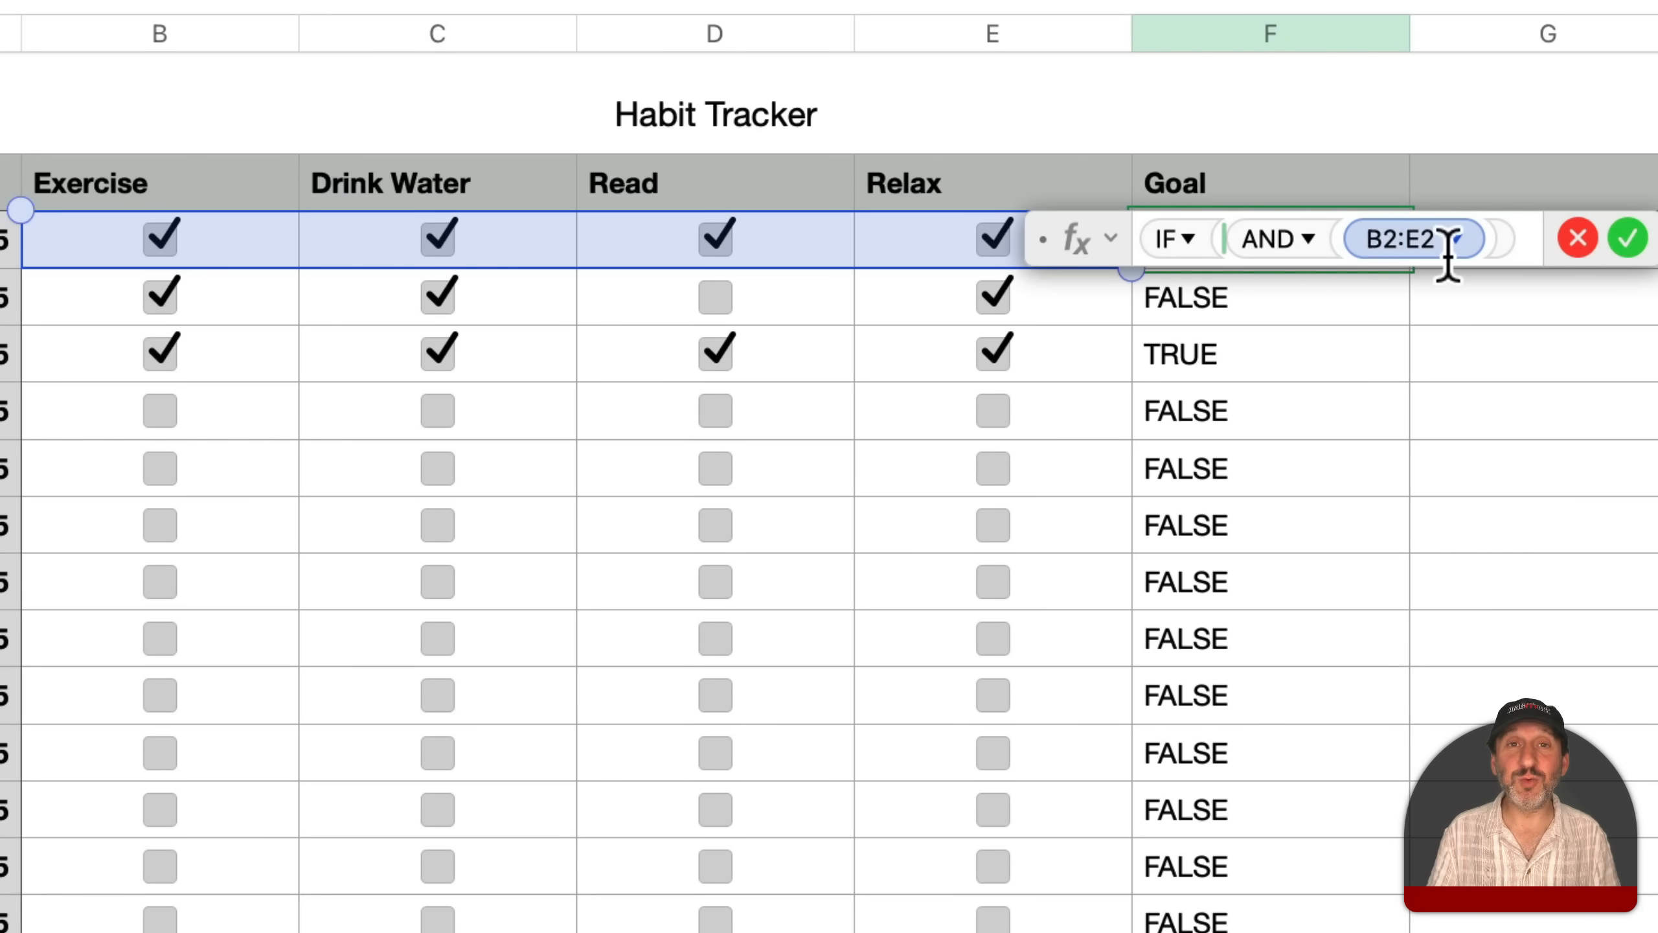
{"action": "left_click", "coordinate": [1528, 239]}
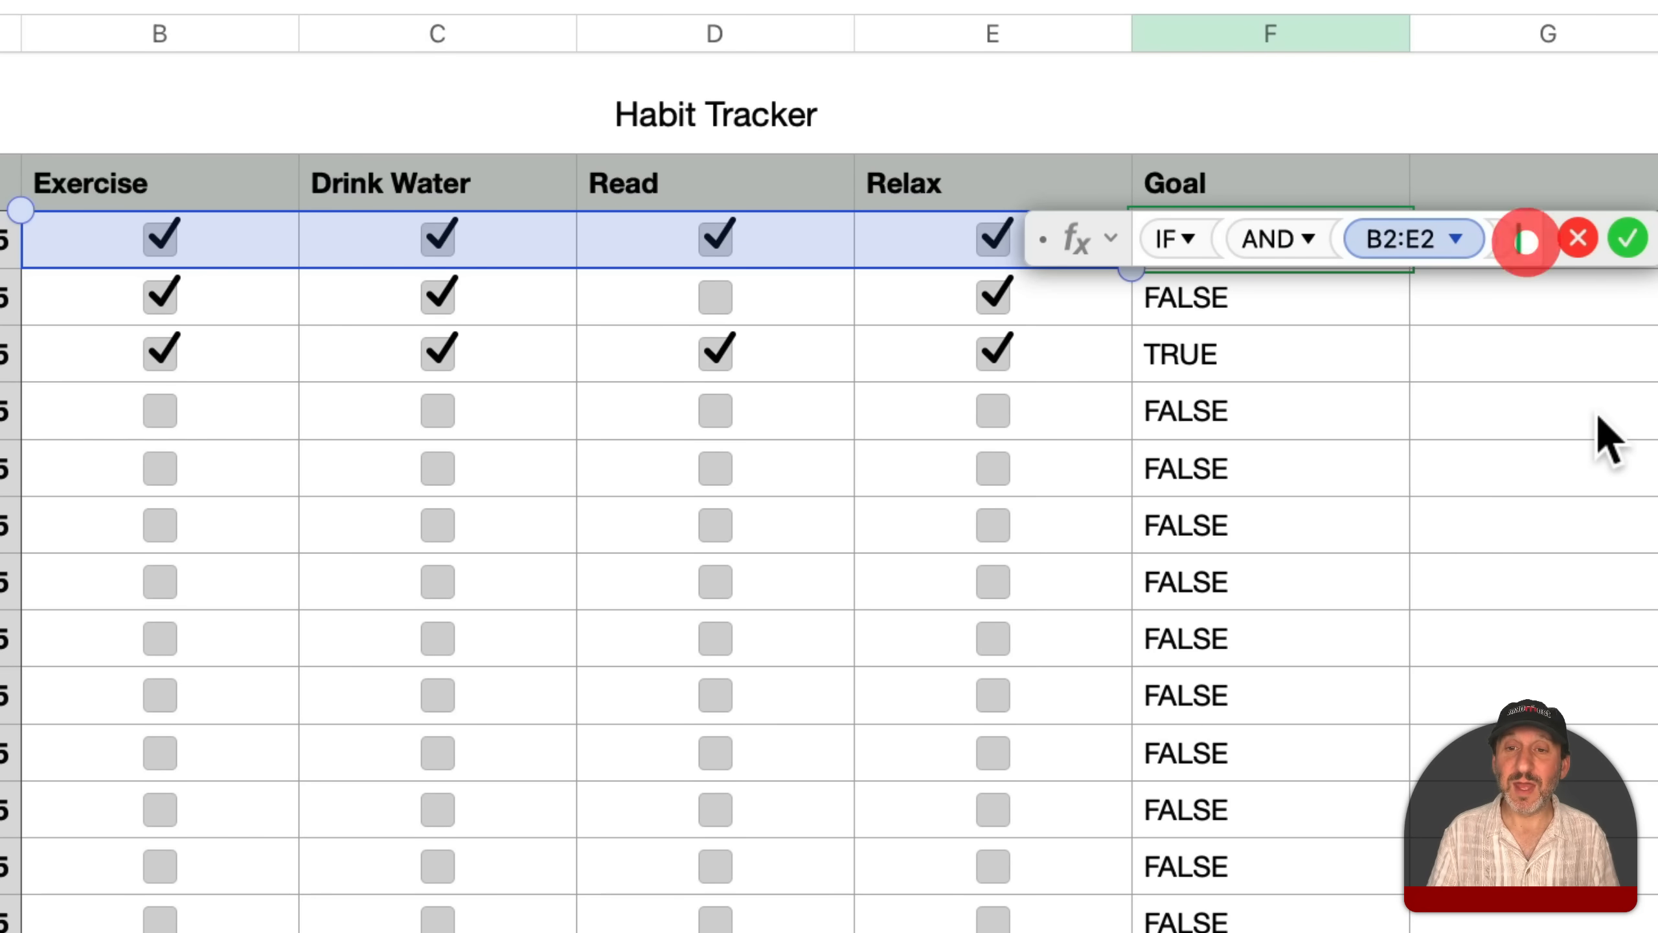
{"action": "type", "text": ",1"}
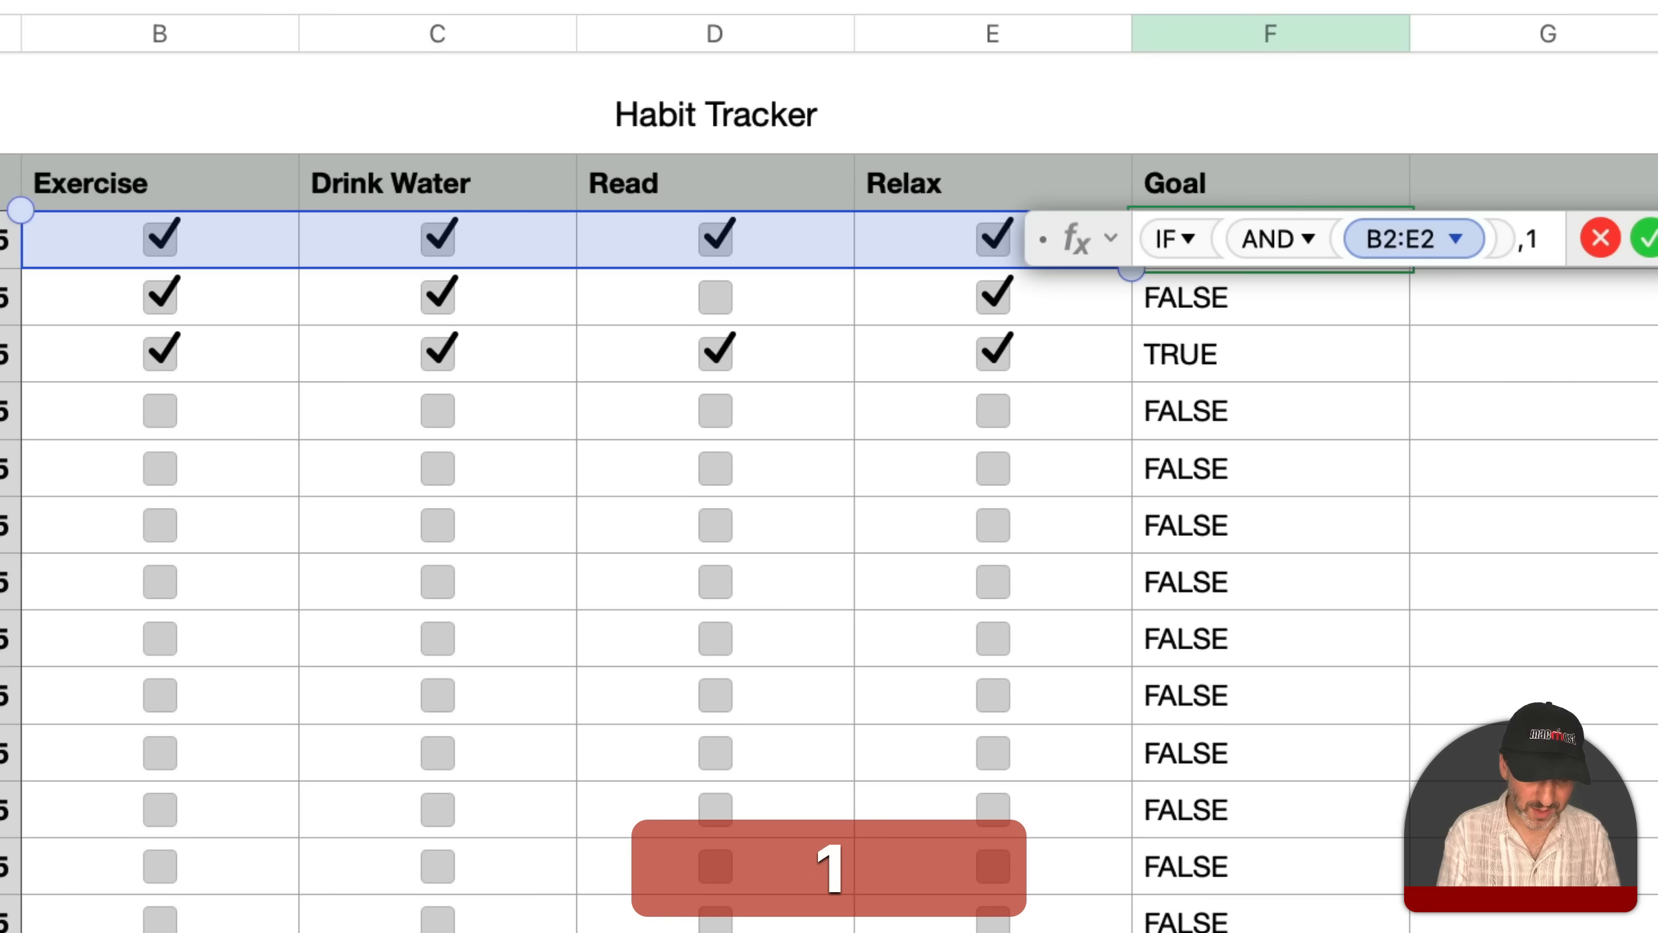
{"action": "type", "text": ",0)"}
{"action": "key", "text": "Return"}
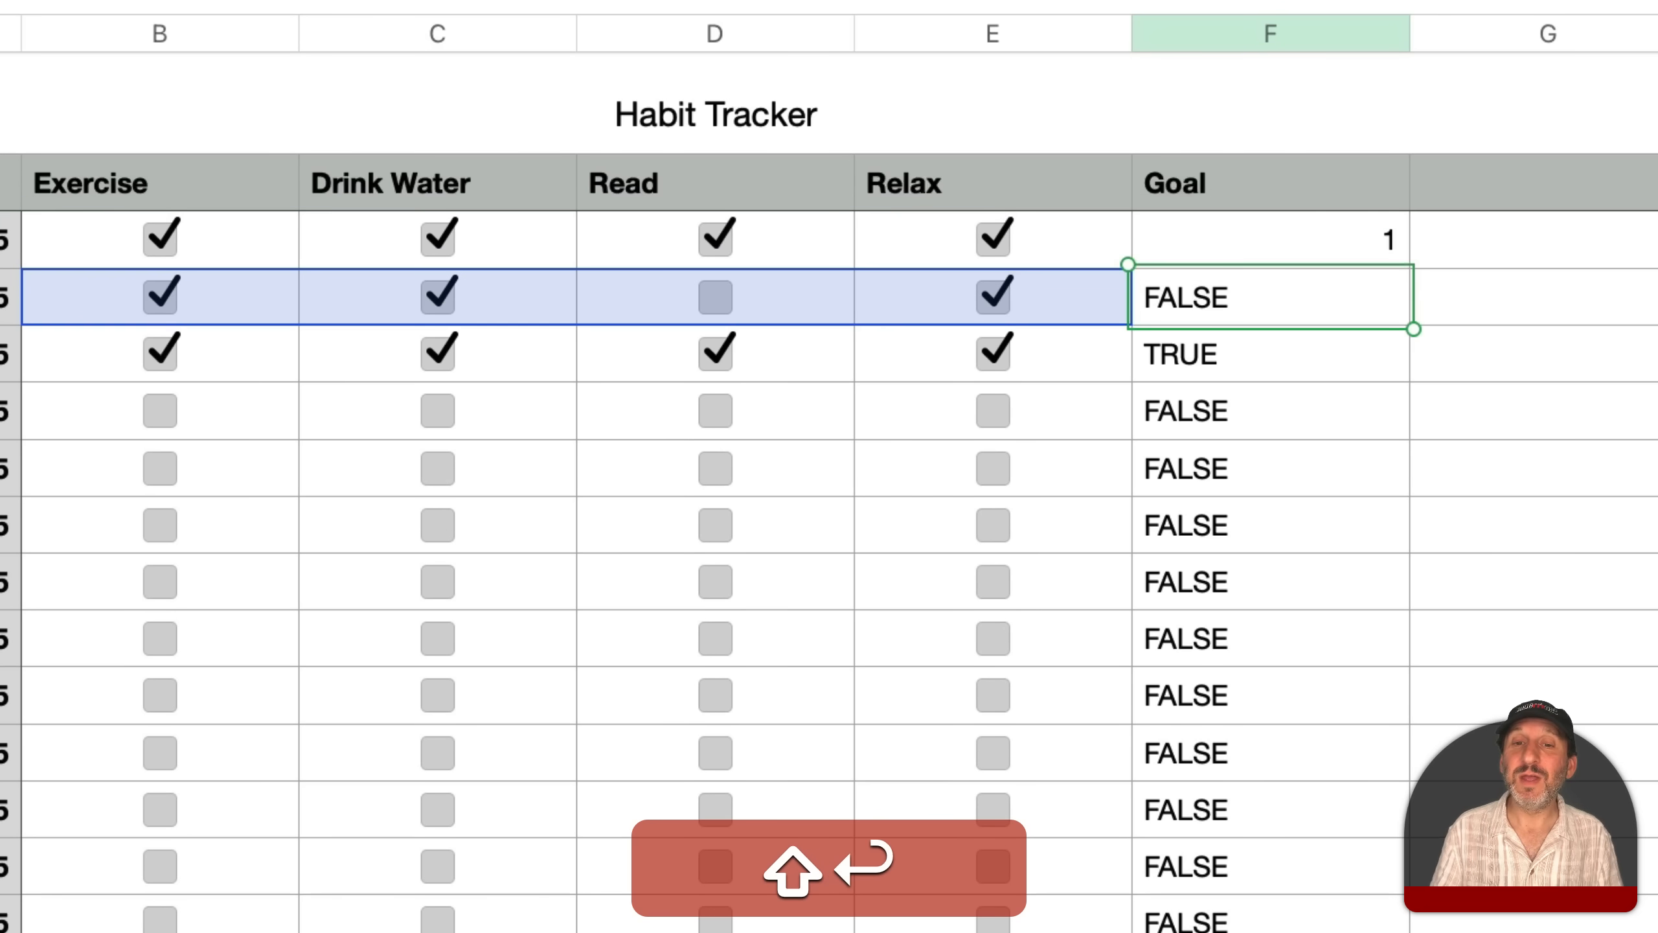
Step: Copy the IF formula from F2 to the whole Goal column and test it with the Read checkbox for 6/16/2025
{"action": "left_click", "coordinate": [1345, 239]}
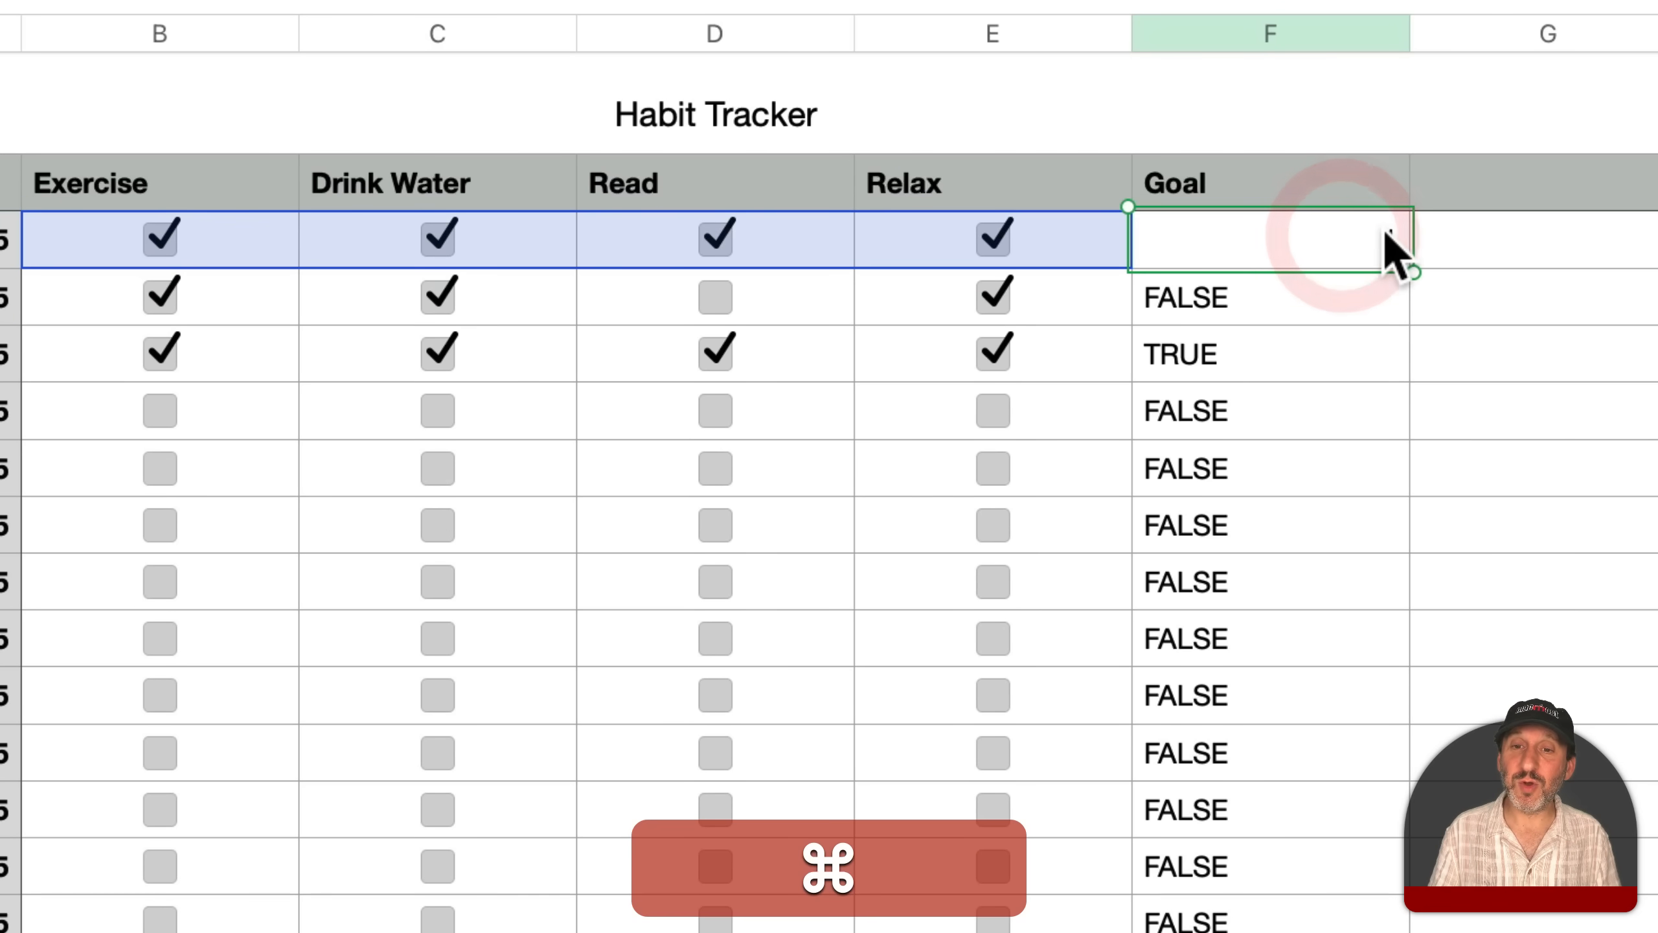
{"action": "key", "text": "super+c"}
{"action": "left_click", "coordinate": [1302, 36]}
{"action": "key", "text": "super+v"}
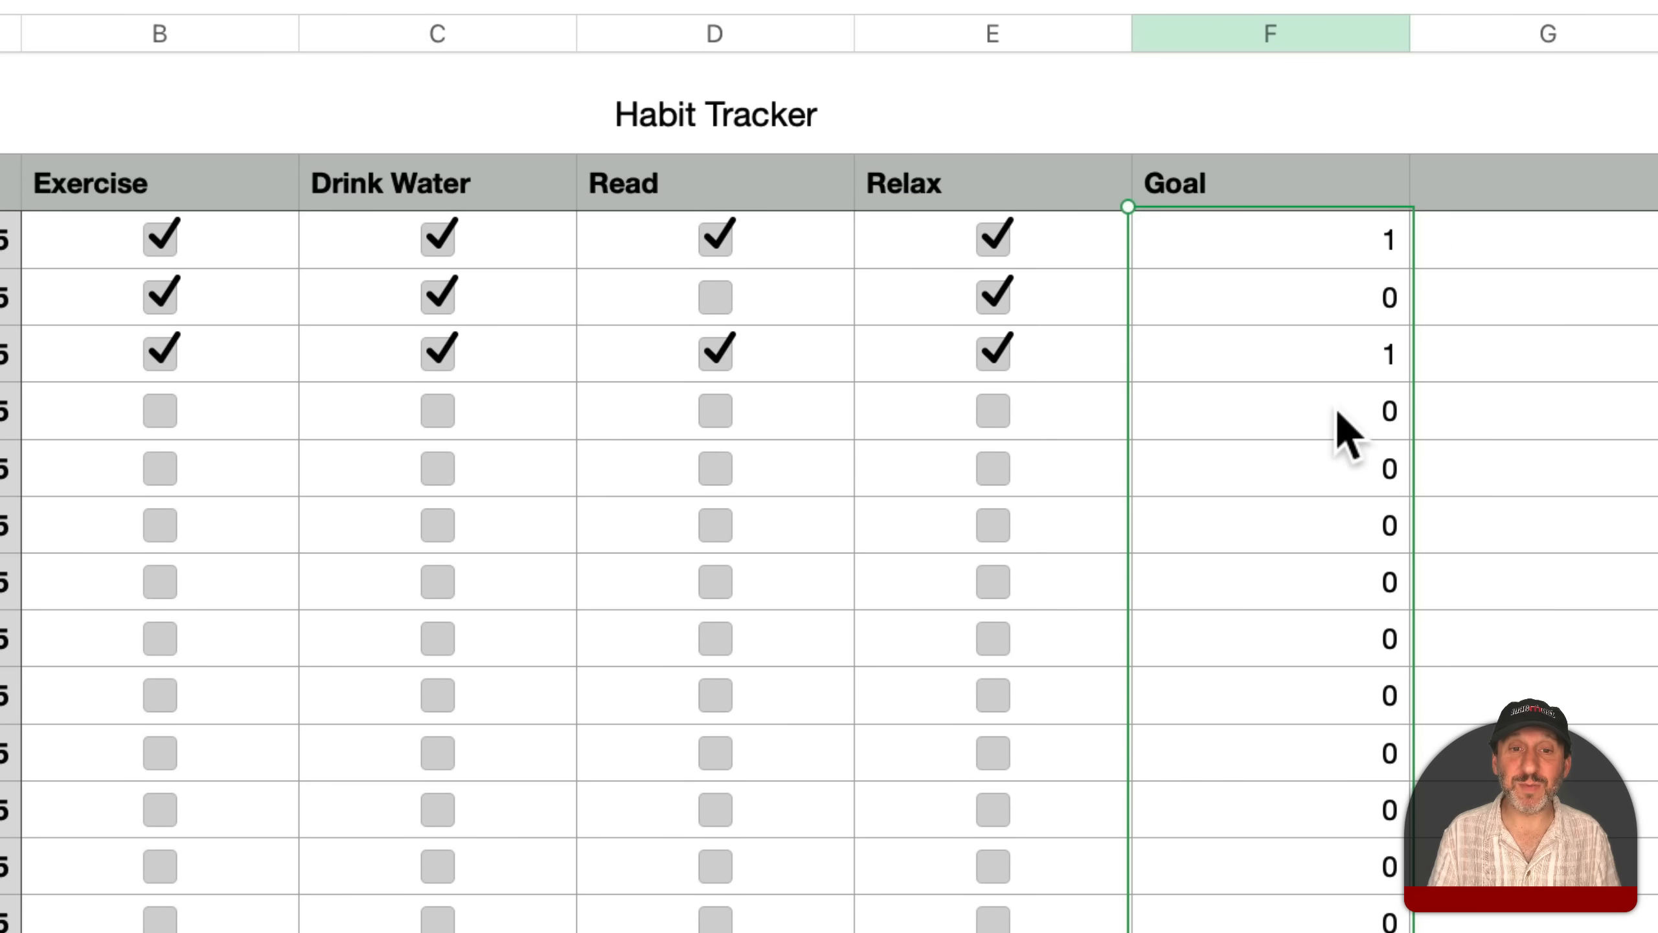
{"action": "left_click", "coordinate": [714, 299]}
{"action": "left_click", "coordinate": [714, 299]}
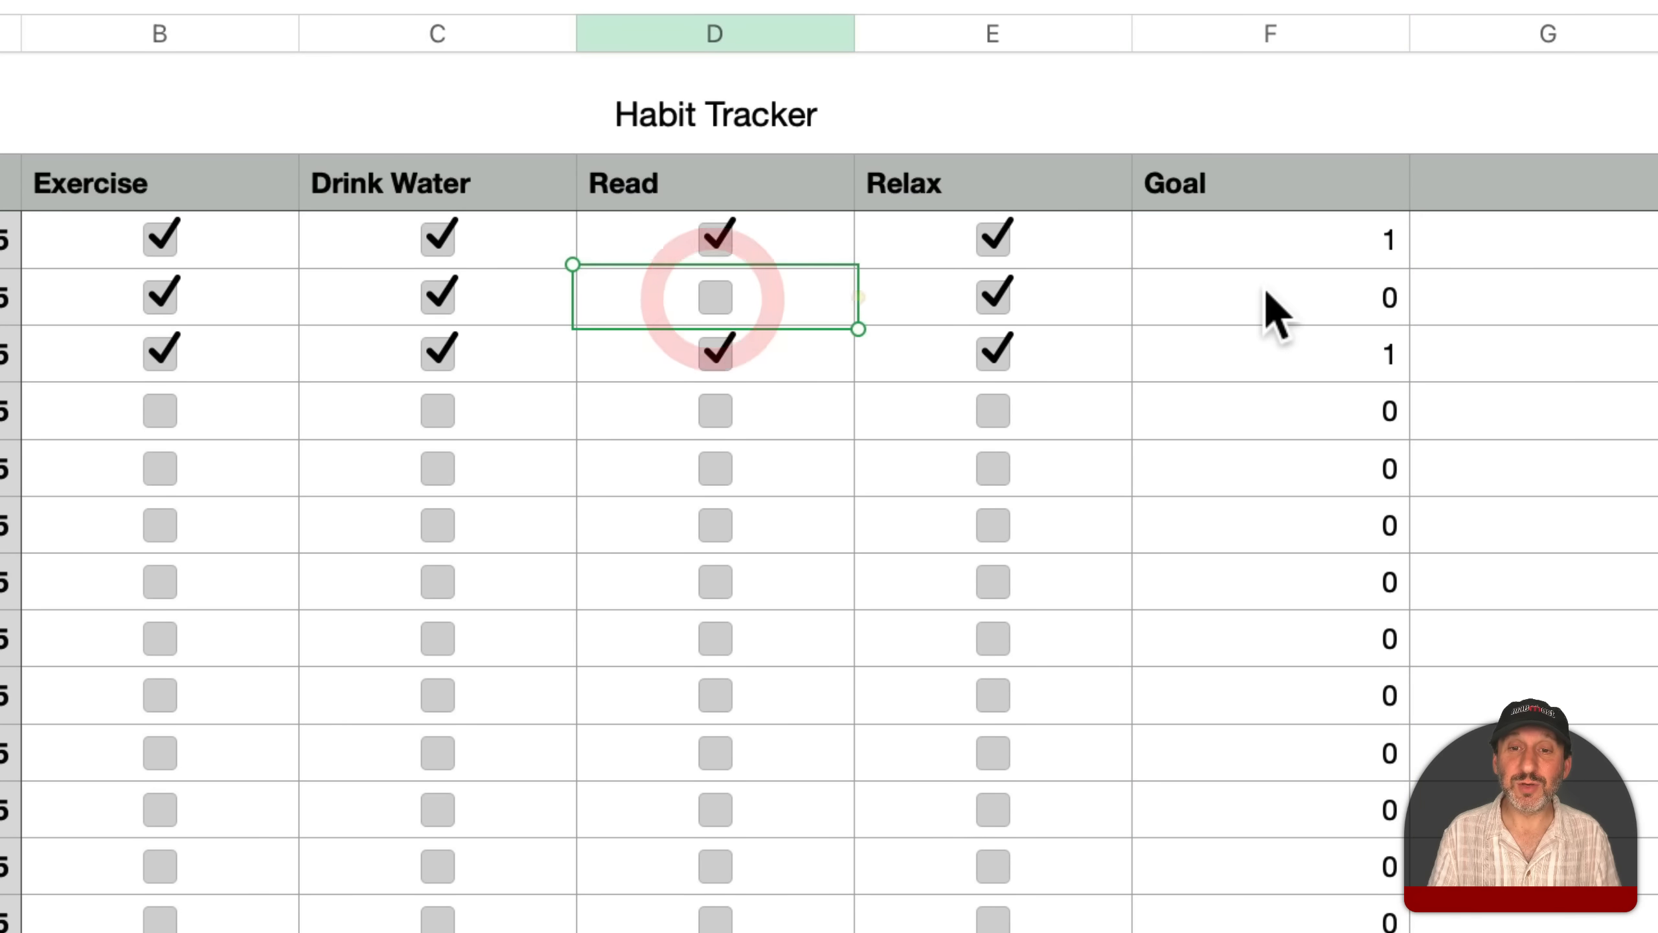
Step: Create a custom number format named Goal Star for the whole Goal column
{"action": "left_click", "coordinate": [1320, 256]}
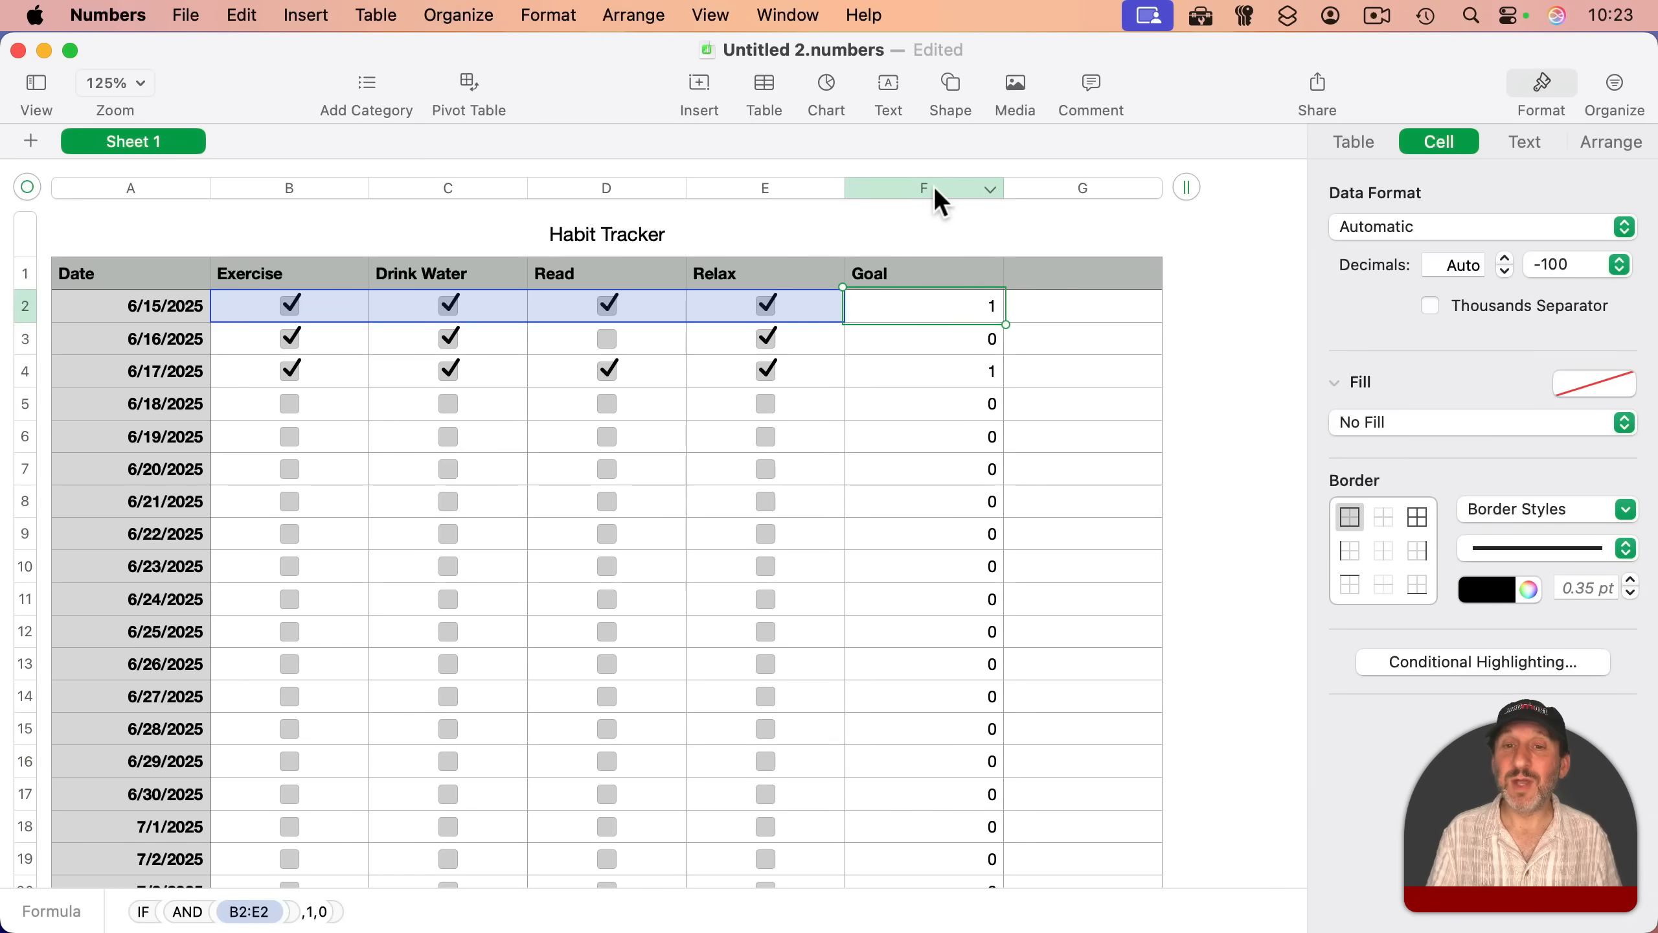
{"action": "left_click", "coordinate": [1284, 30]}
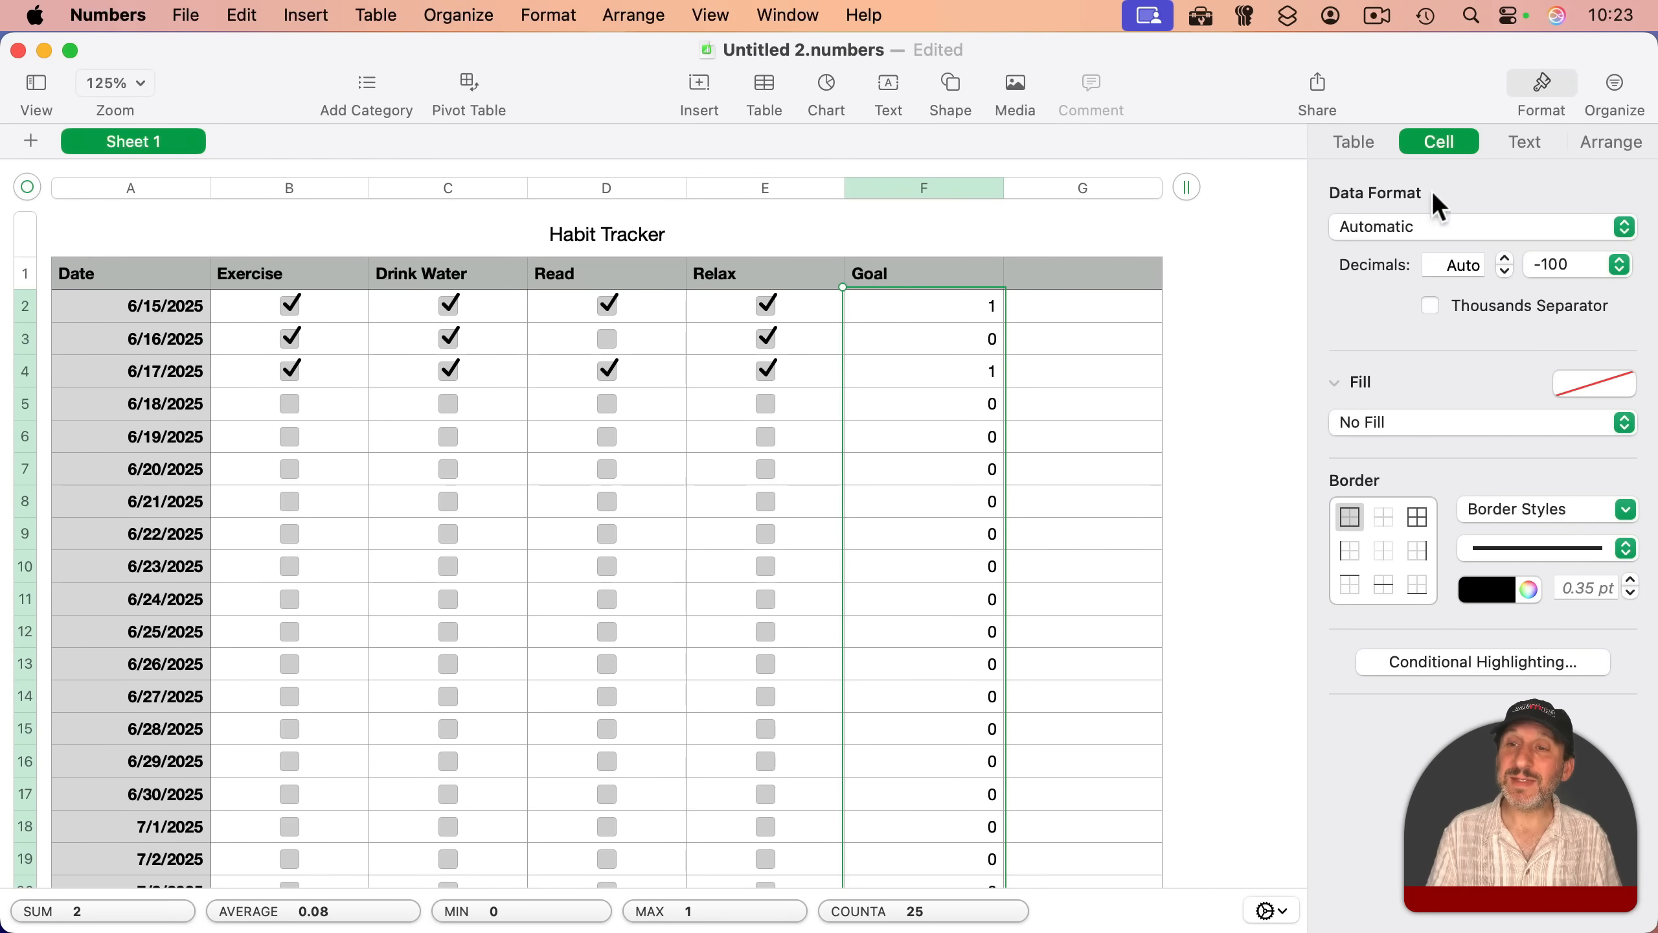
{"action": "left_click", "coordinate": [1383, 238]}
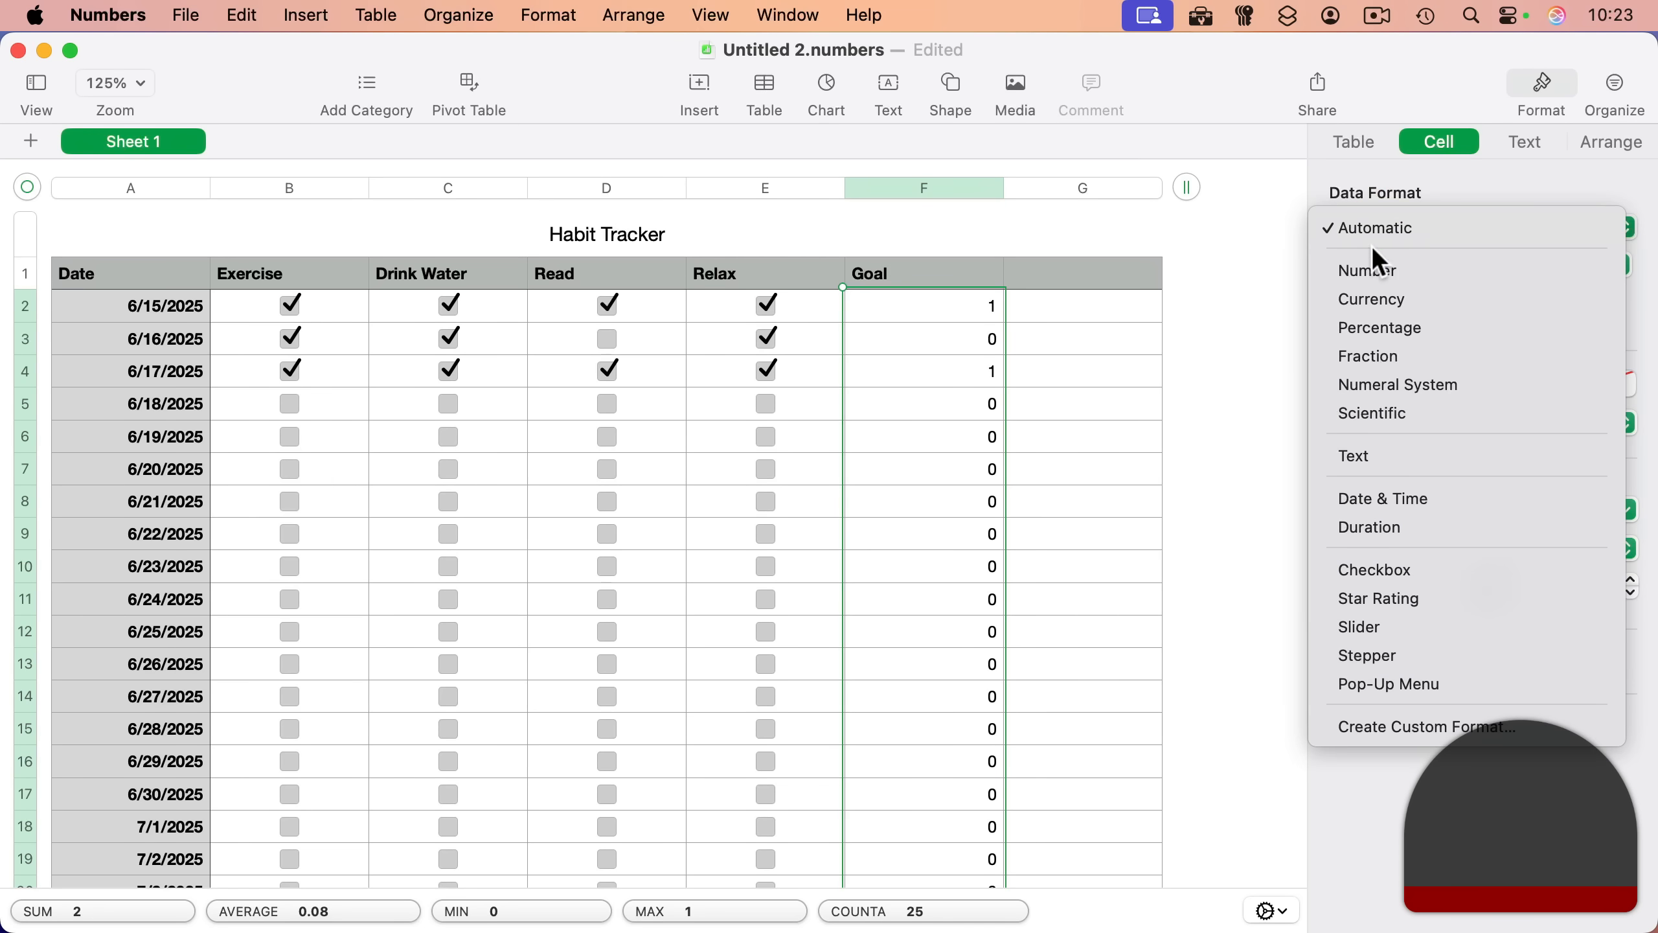
{"action": "left_click", "coordinate": [1360, 721]}
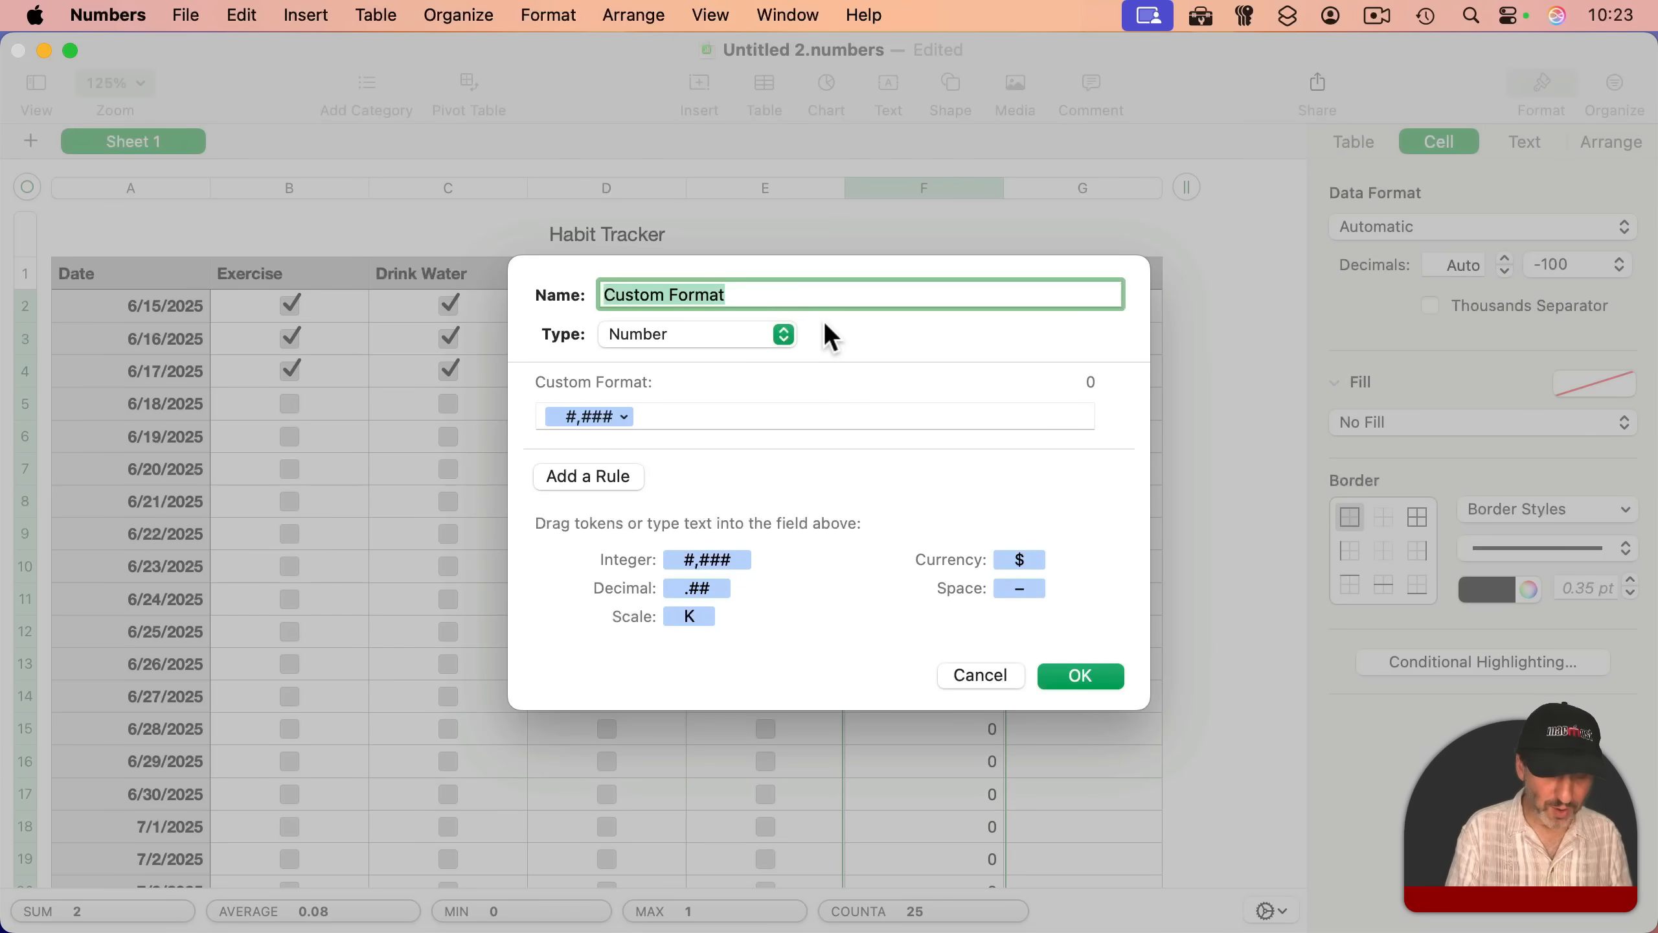
{"action": "type", "text": "Goal Sta"}
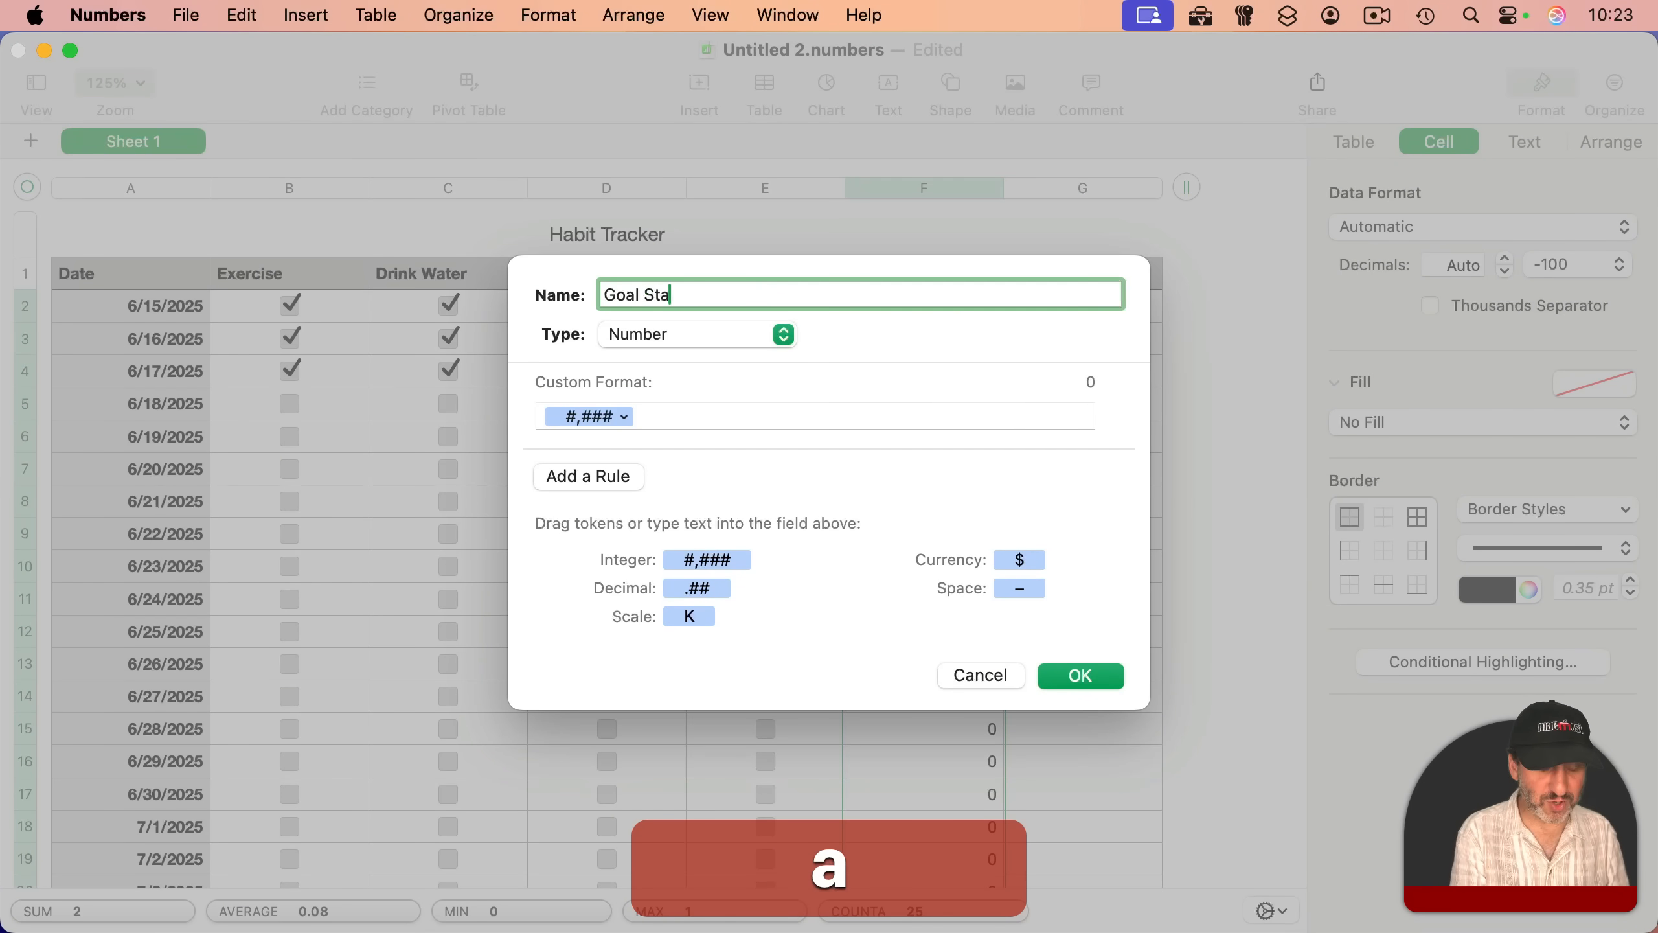
{"action": "type", "text": "r"}
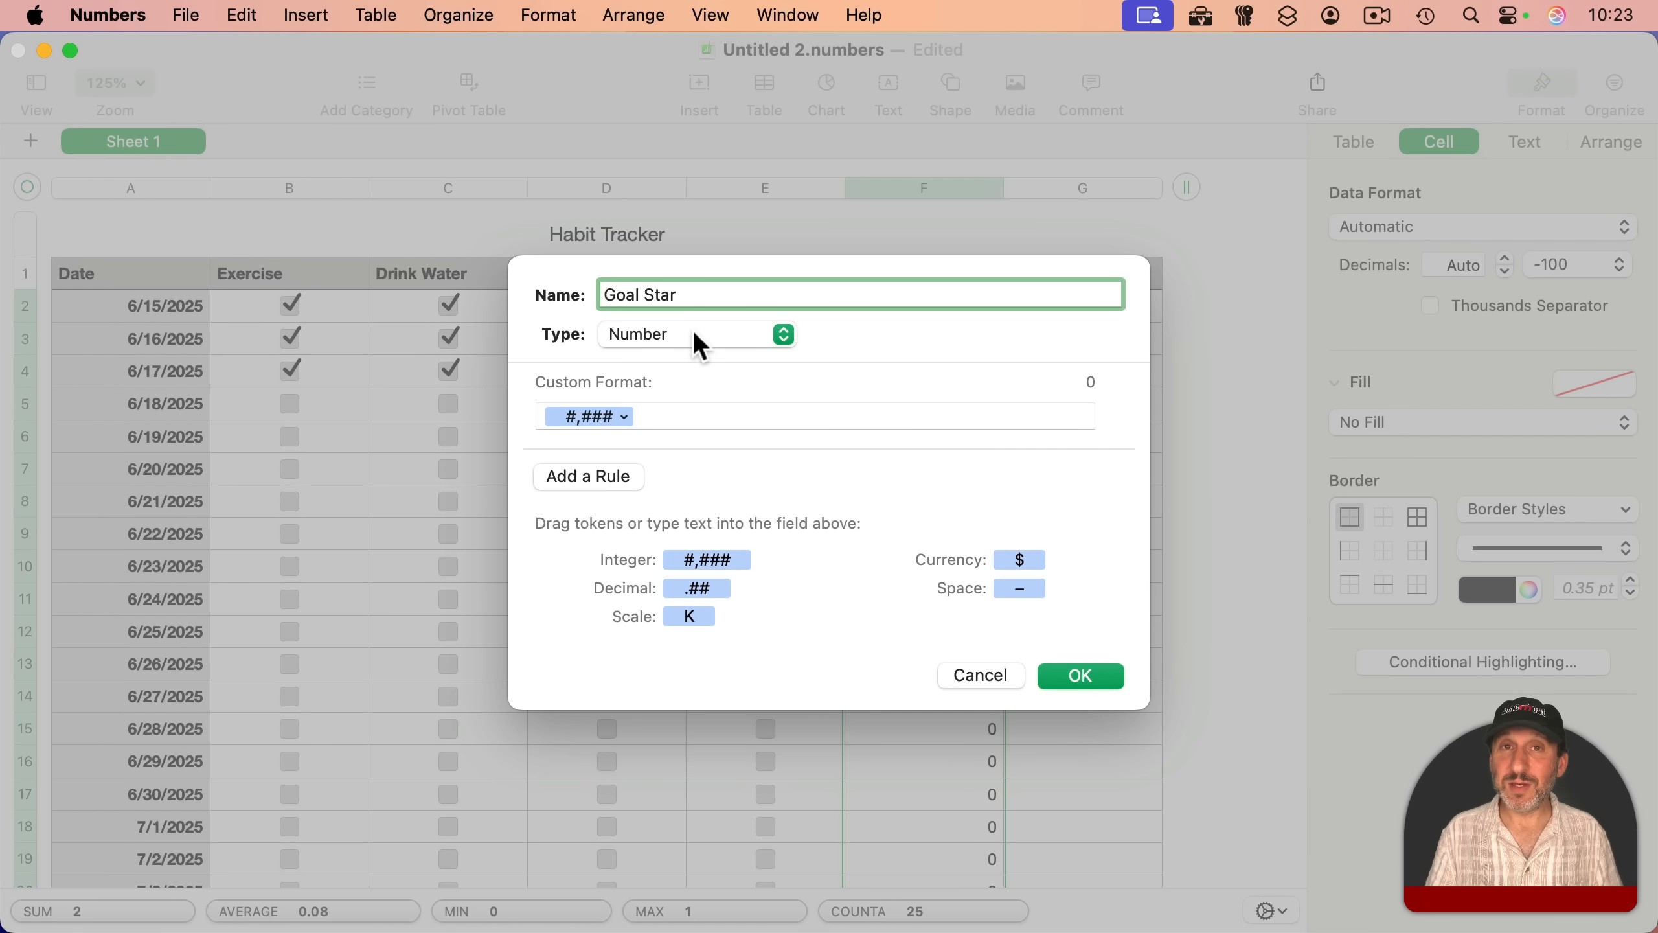
Step: Clear the default number token from the Goal Star custom format so its base format is empty
{"action": "left_click", "coordinate": [642, 415]}
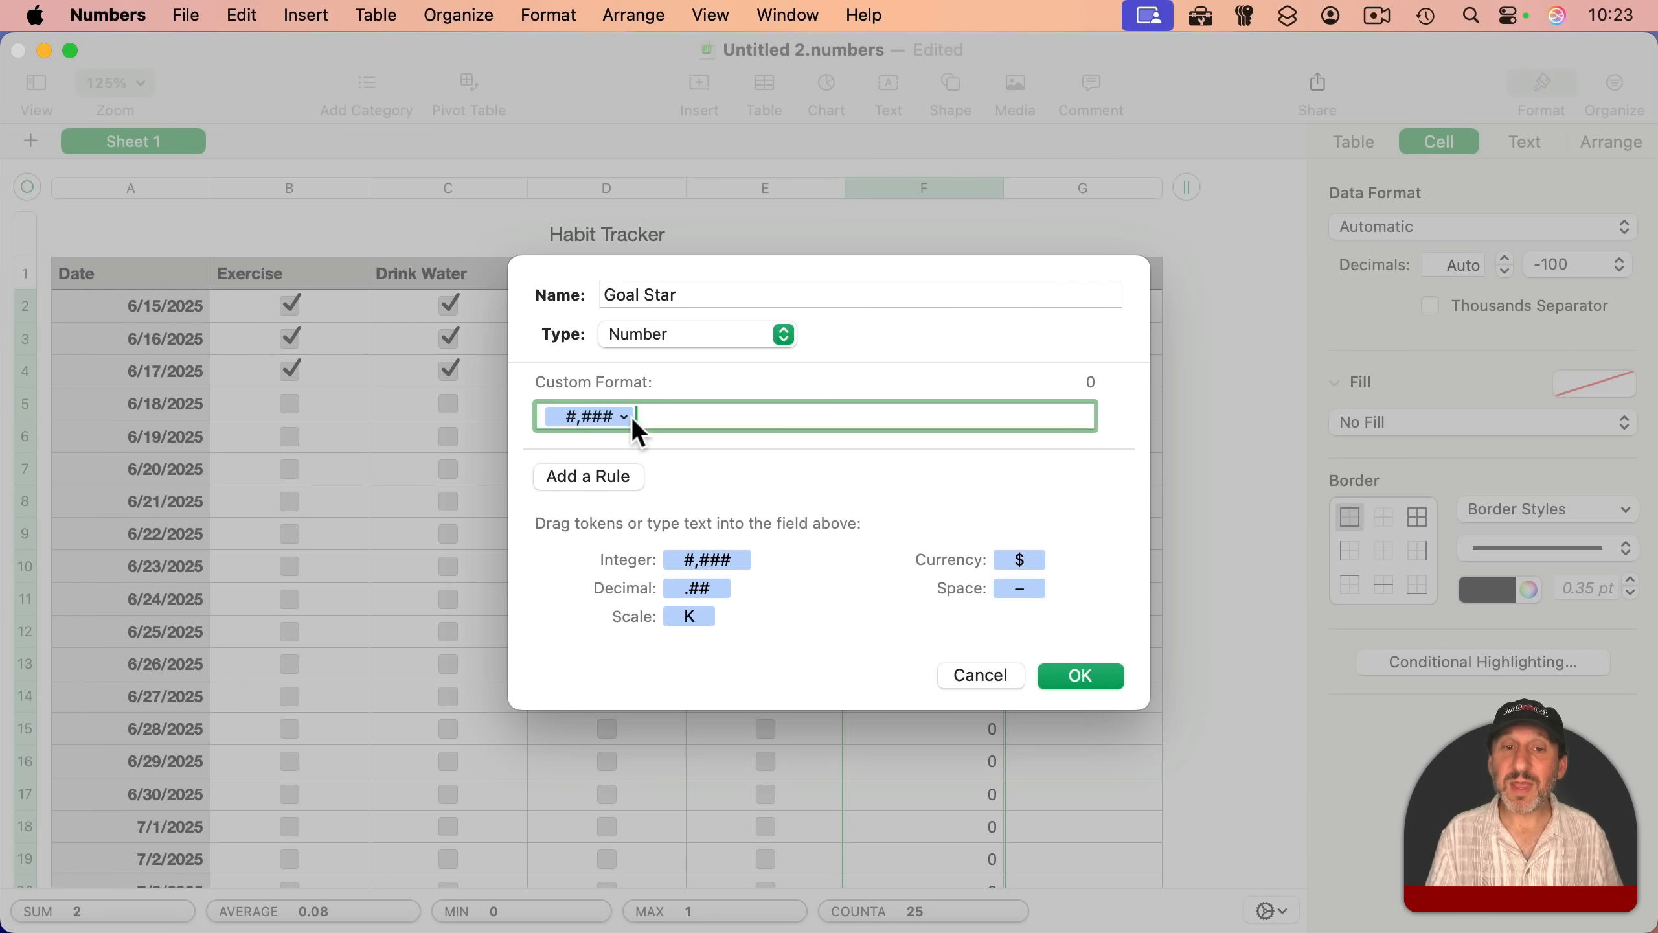
{"action": "left_click", "coordinate": [530, 408]}
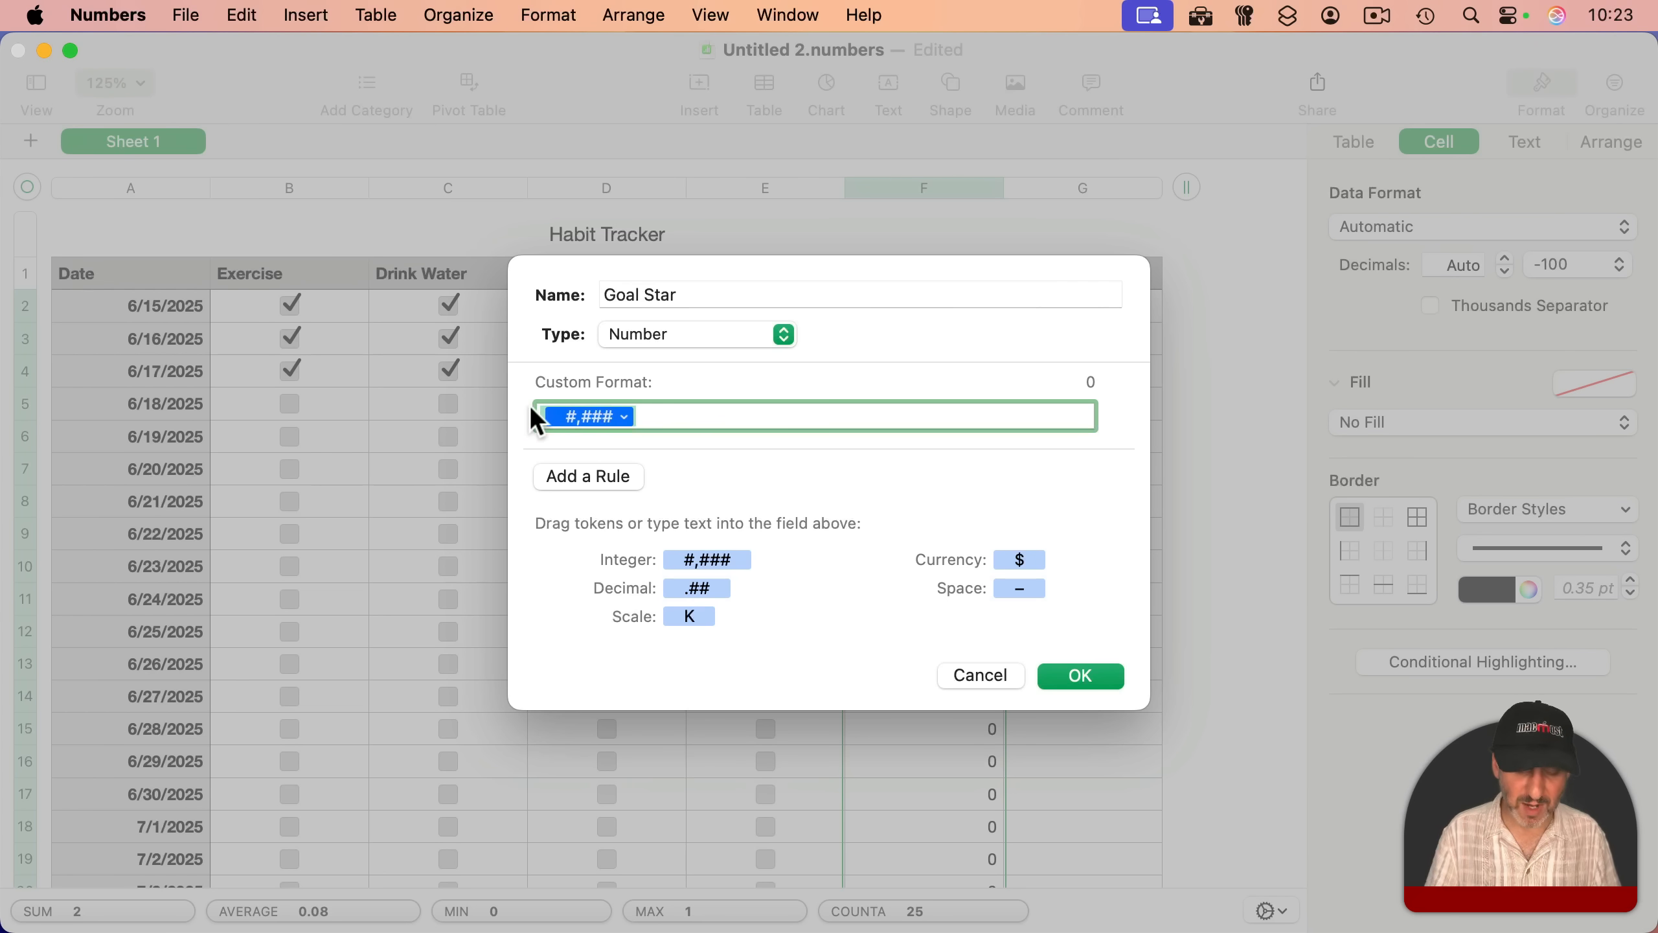
{"action": "key", "text": "BackSpace"}
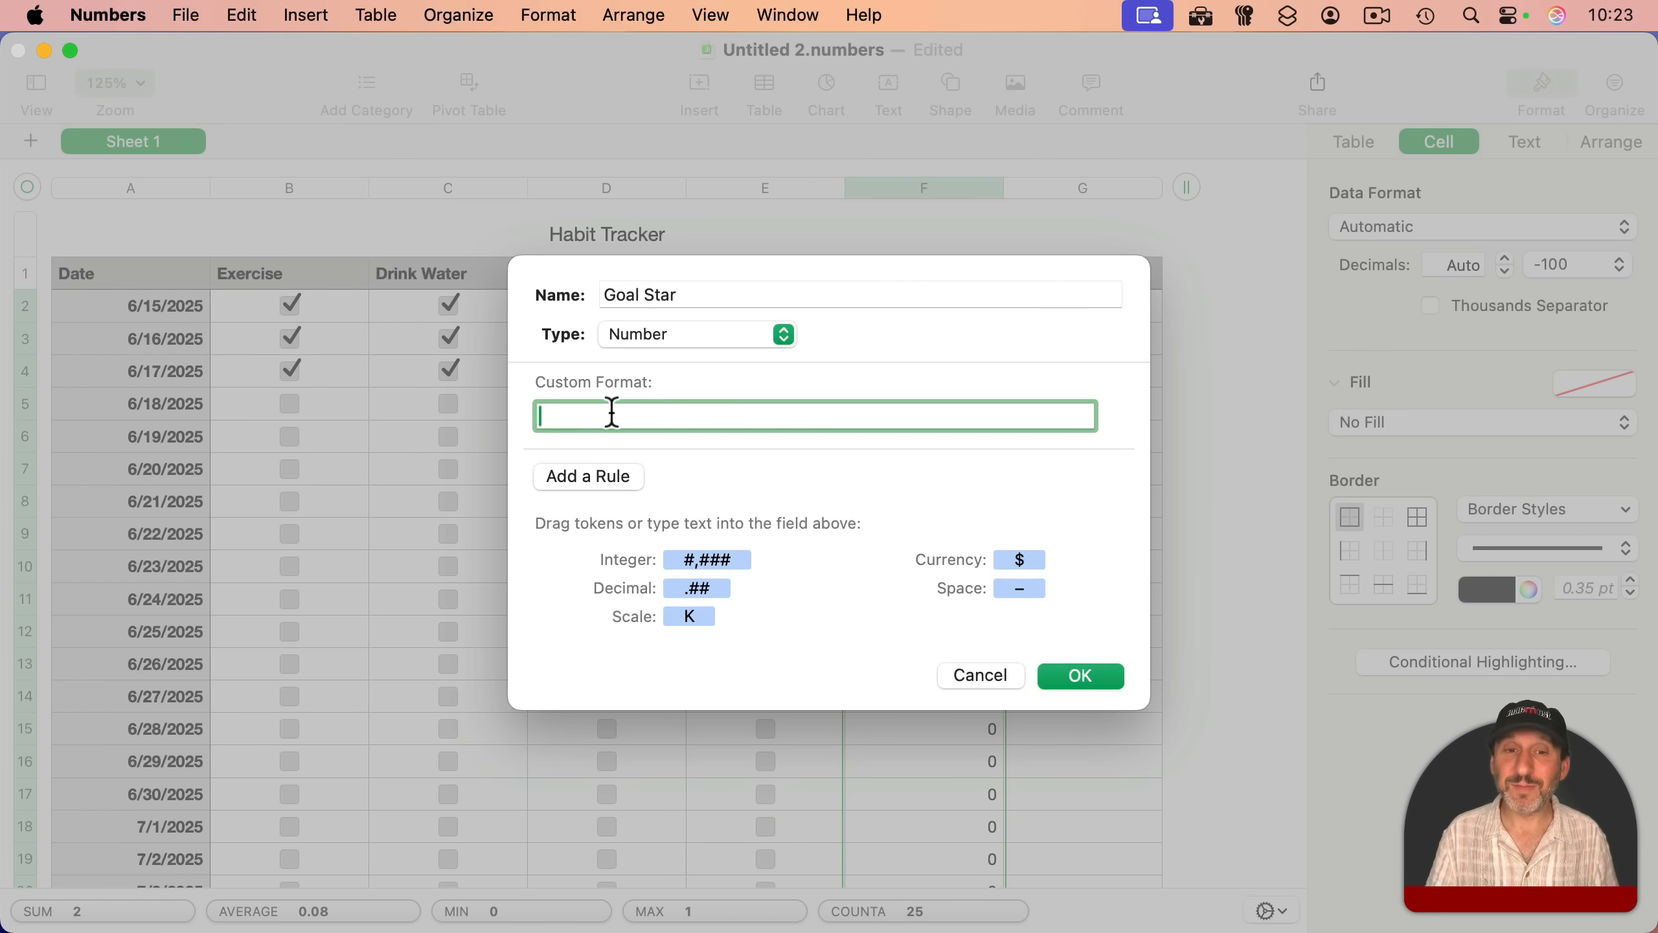
Step: Add a rule to the Goal Star format for values equal to 1
{"action": "left_click", "coordinate": [560, 473]}
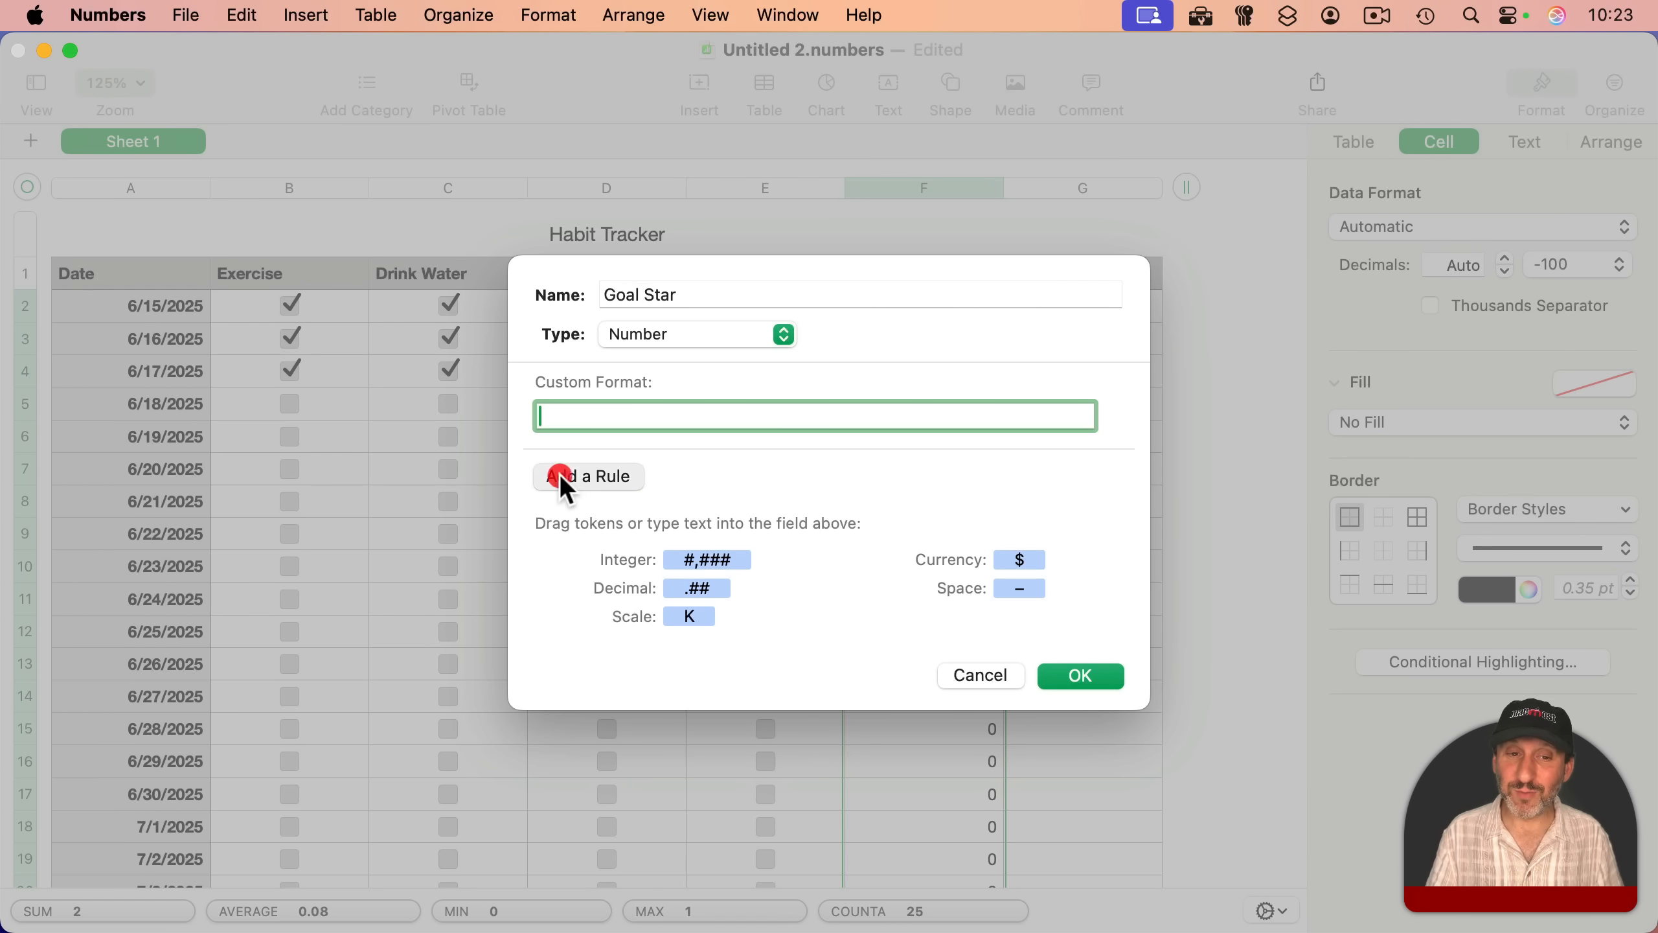
{"action": "left_click", "coordinate": [613, 444]}
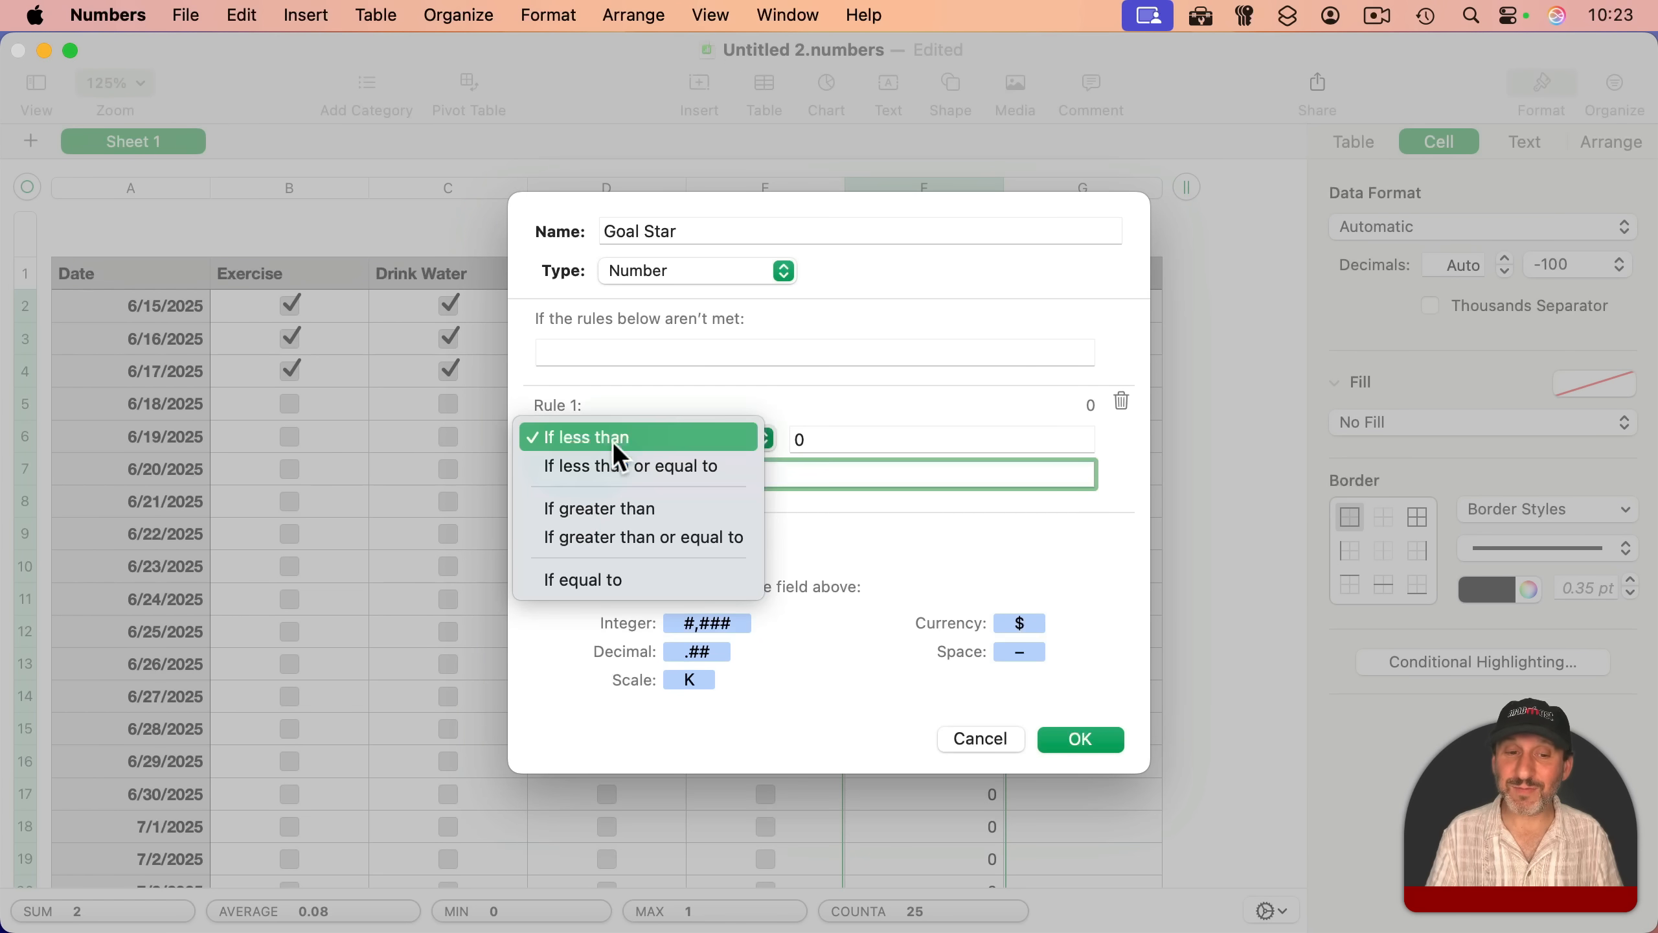
{"action": "left_click", "coordinate": [614, 580]}
{"action": "left_click", "coordinate": [808, 439]}
{"action": "double_click", "coordinate": [798, 438]}
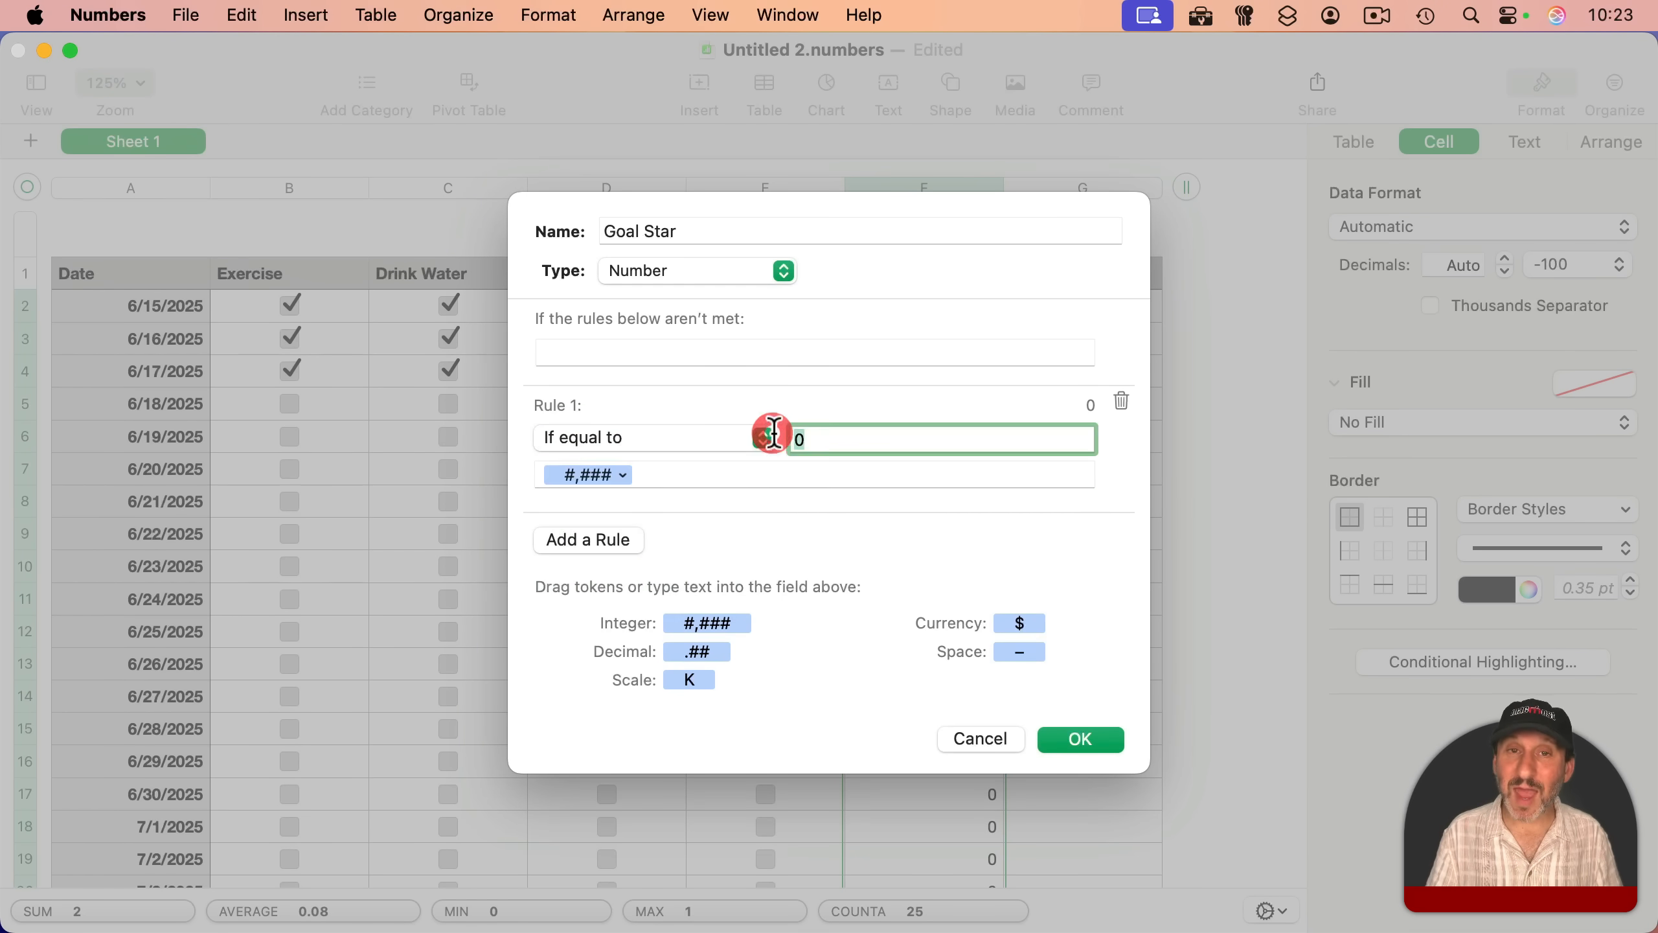
{"action": "type", "text": "1"}
Step: Replace the rule's number token with "Yep!", apply the format, and test it with the Read checkbox for 6/16/2025
{"action": "left_click", "coordinate": [659, 466]}
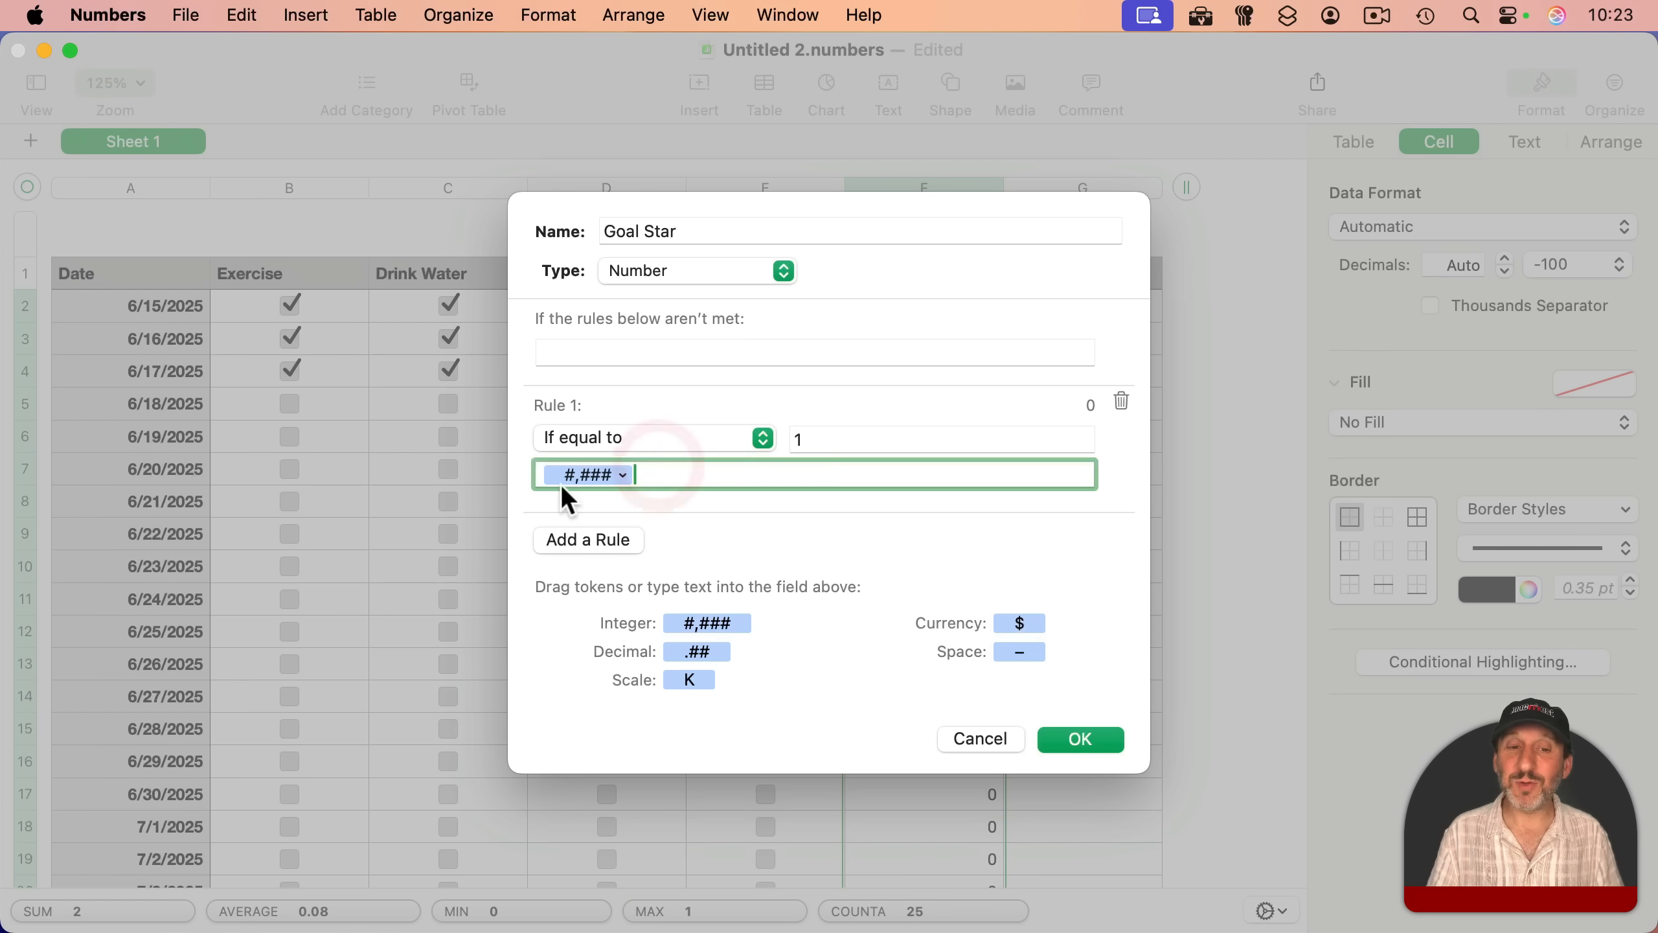
{"action": "left_click_drag", "start_coordinate": [644, 478], "coordinate": [466, 469]}
{"action": "type", "text": "Yep!"}
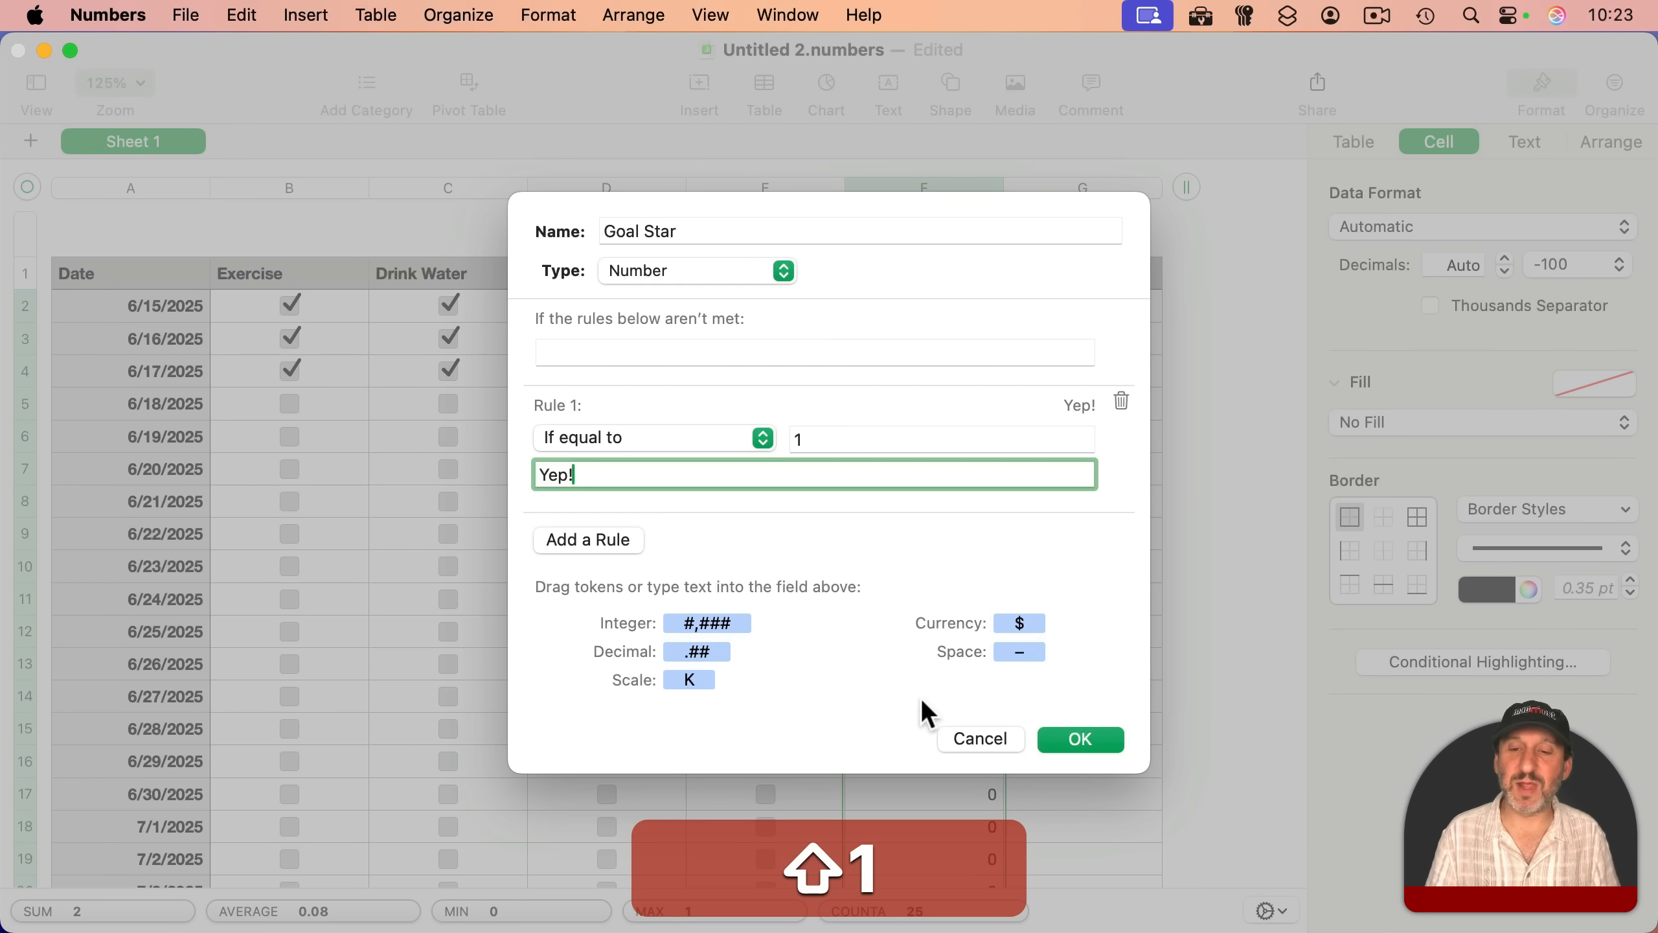
{"action": "left_click", "coordinate": [1081, 739]}
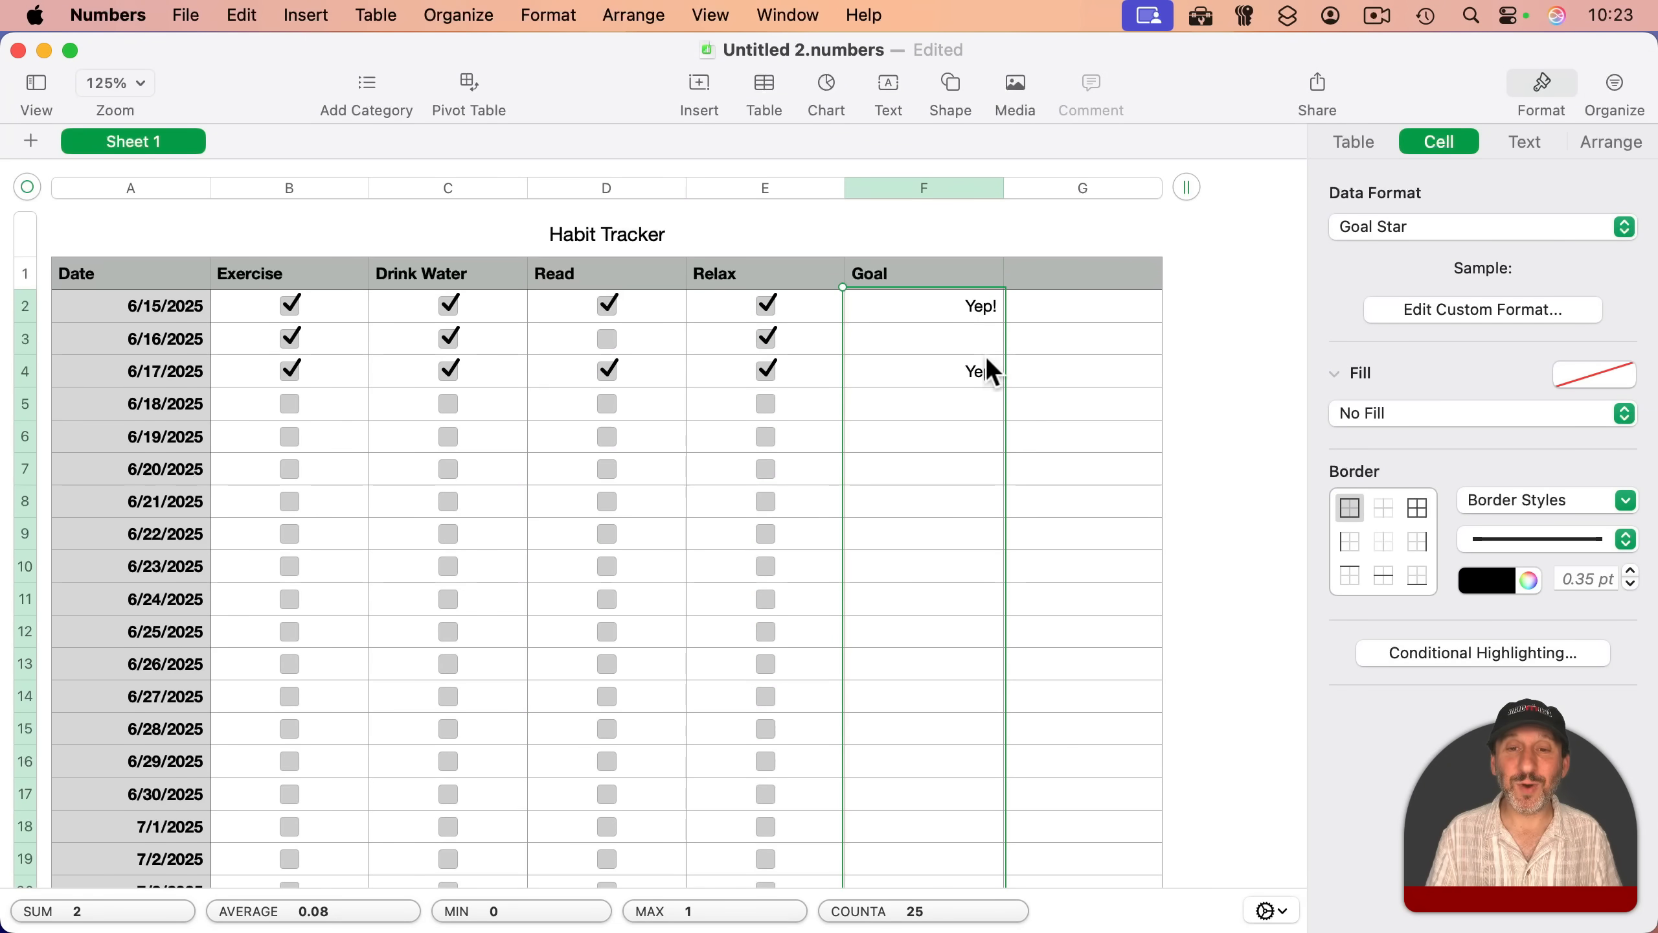
{"action": "left_click", "coordinate": [597, 334]}
{"action": "left_click", "coordinate": [597, 335]}
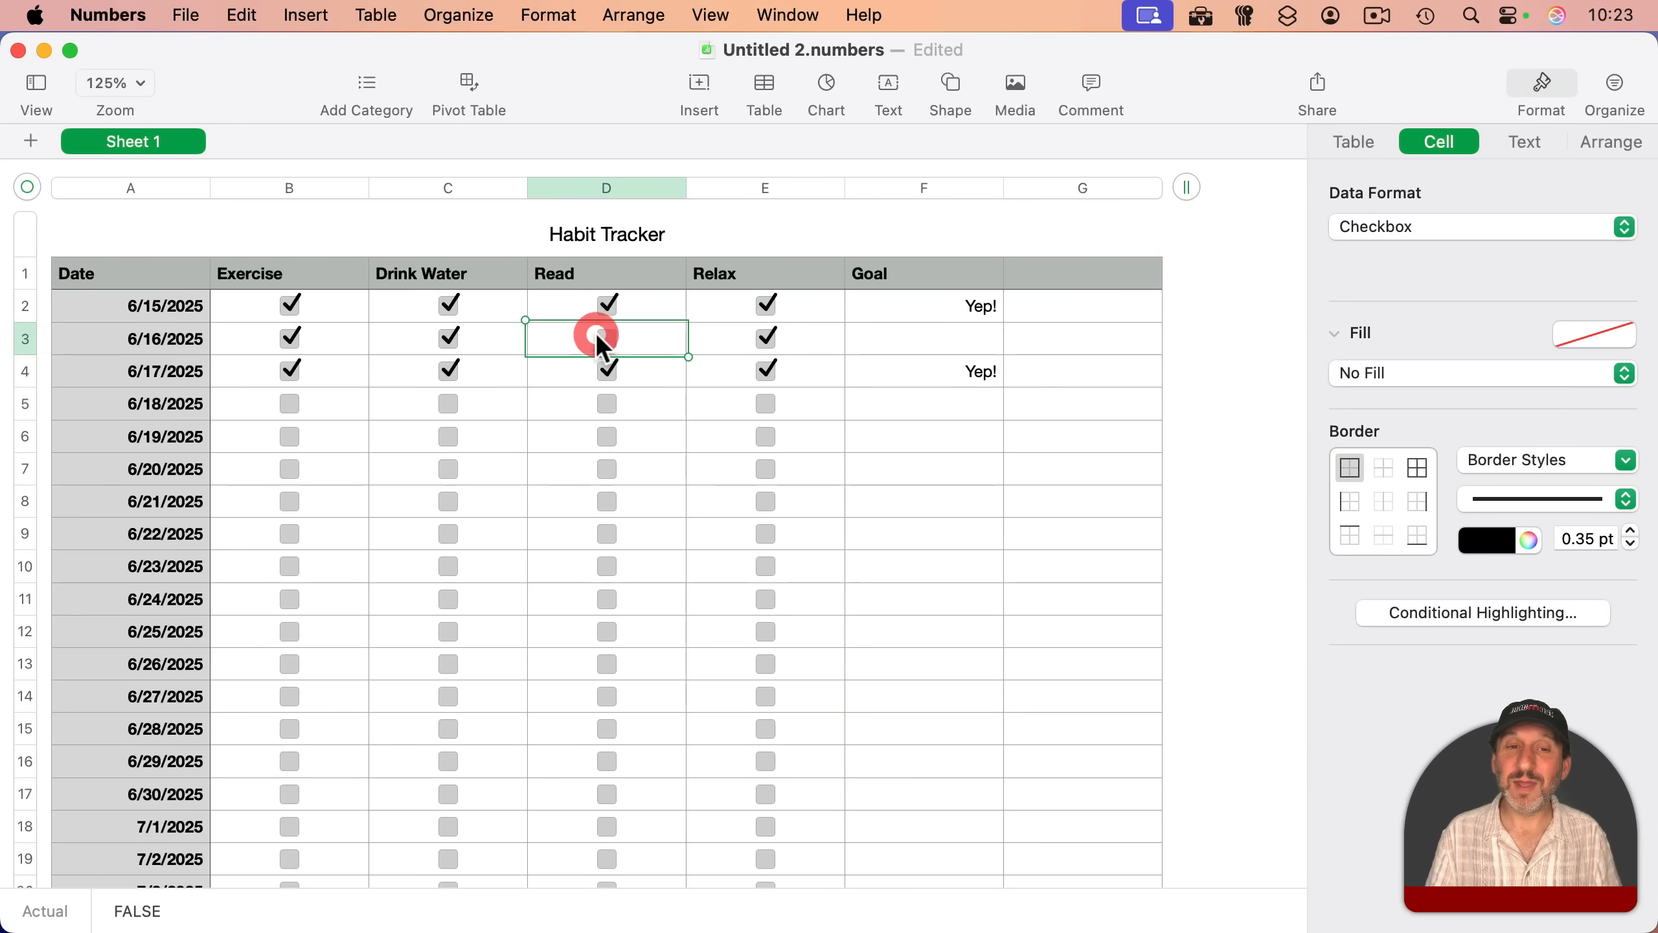
Step: Edit the Goal Star format from cell F2 so its rule shows a solid black star symbol (★) instead of text
{"action": "left_click", "coordinate": [940, 307]}
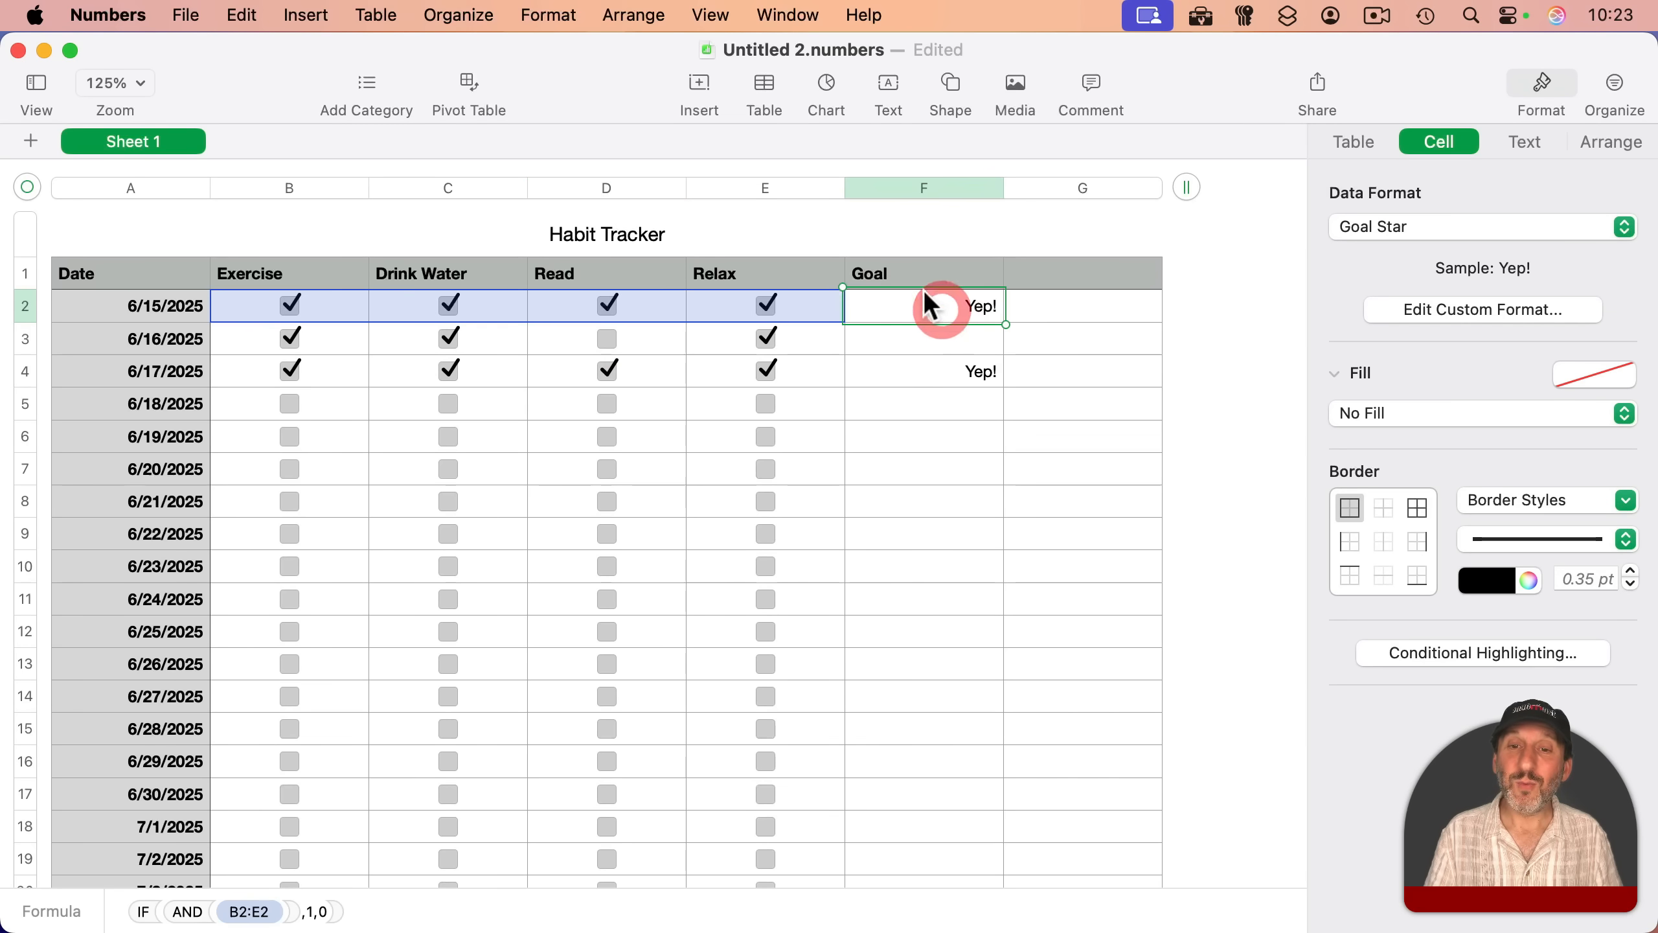
{"action": "left_click", "coordinate": [1438, 309]}
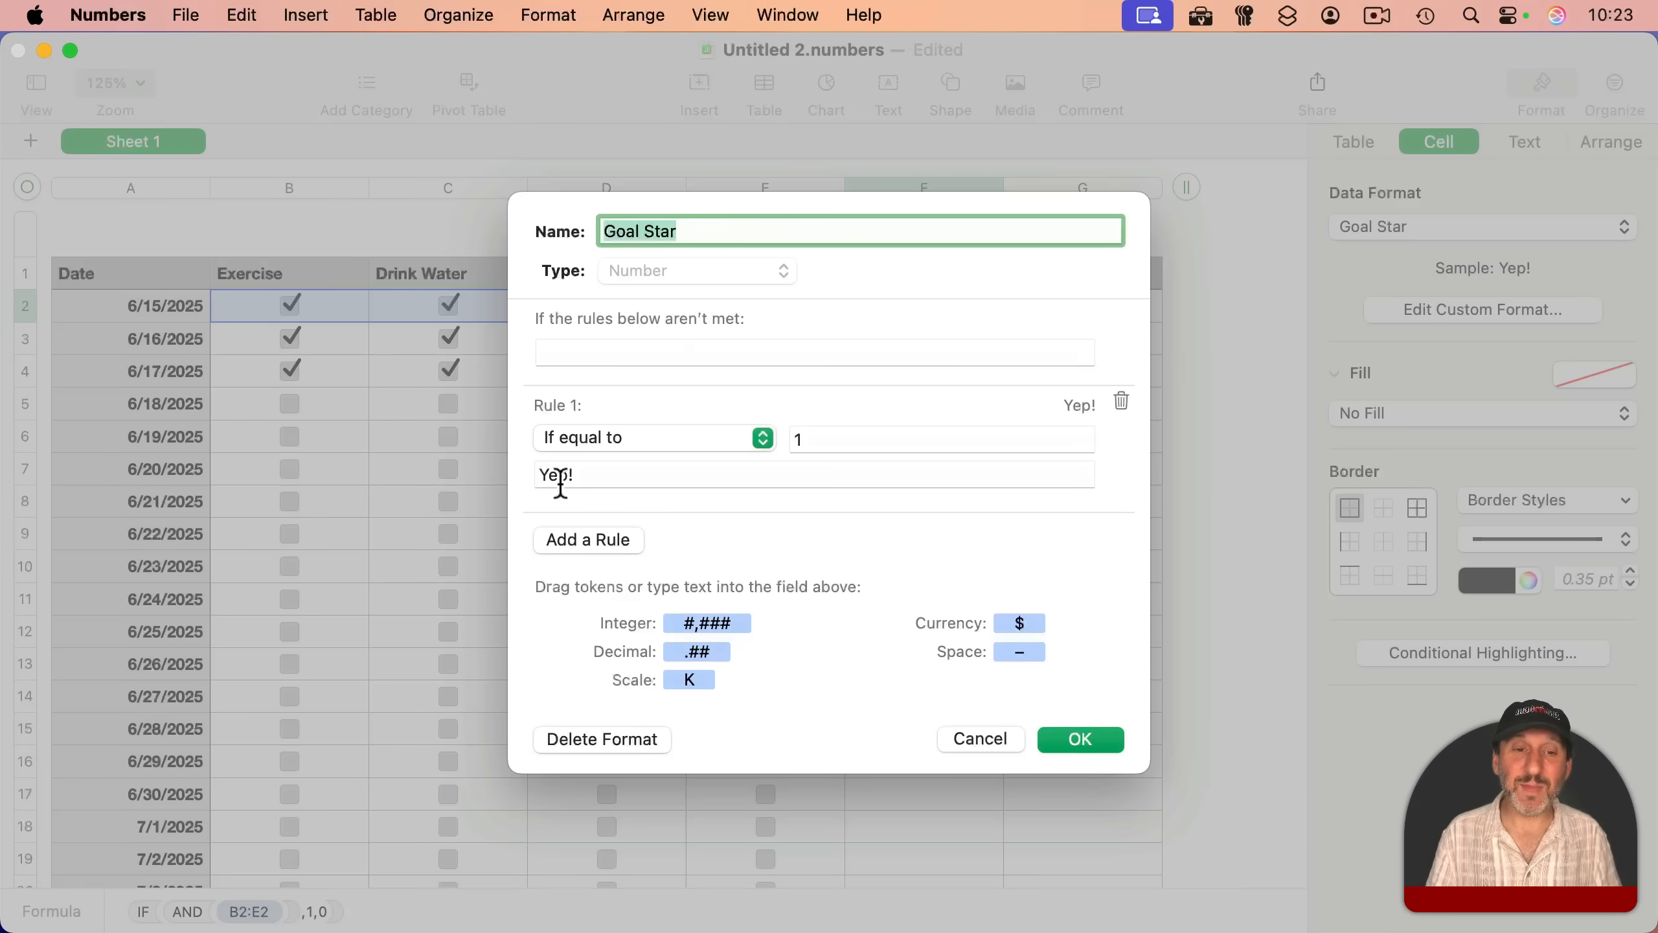
{"action": "left_click", "coordinate": [591, 476]}
{"action": "key", "text": "BackSpace"}
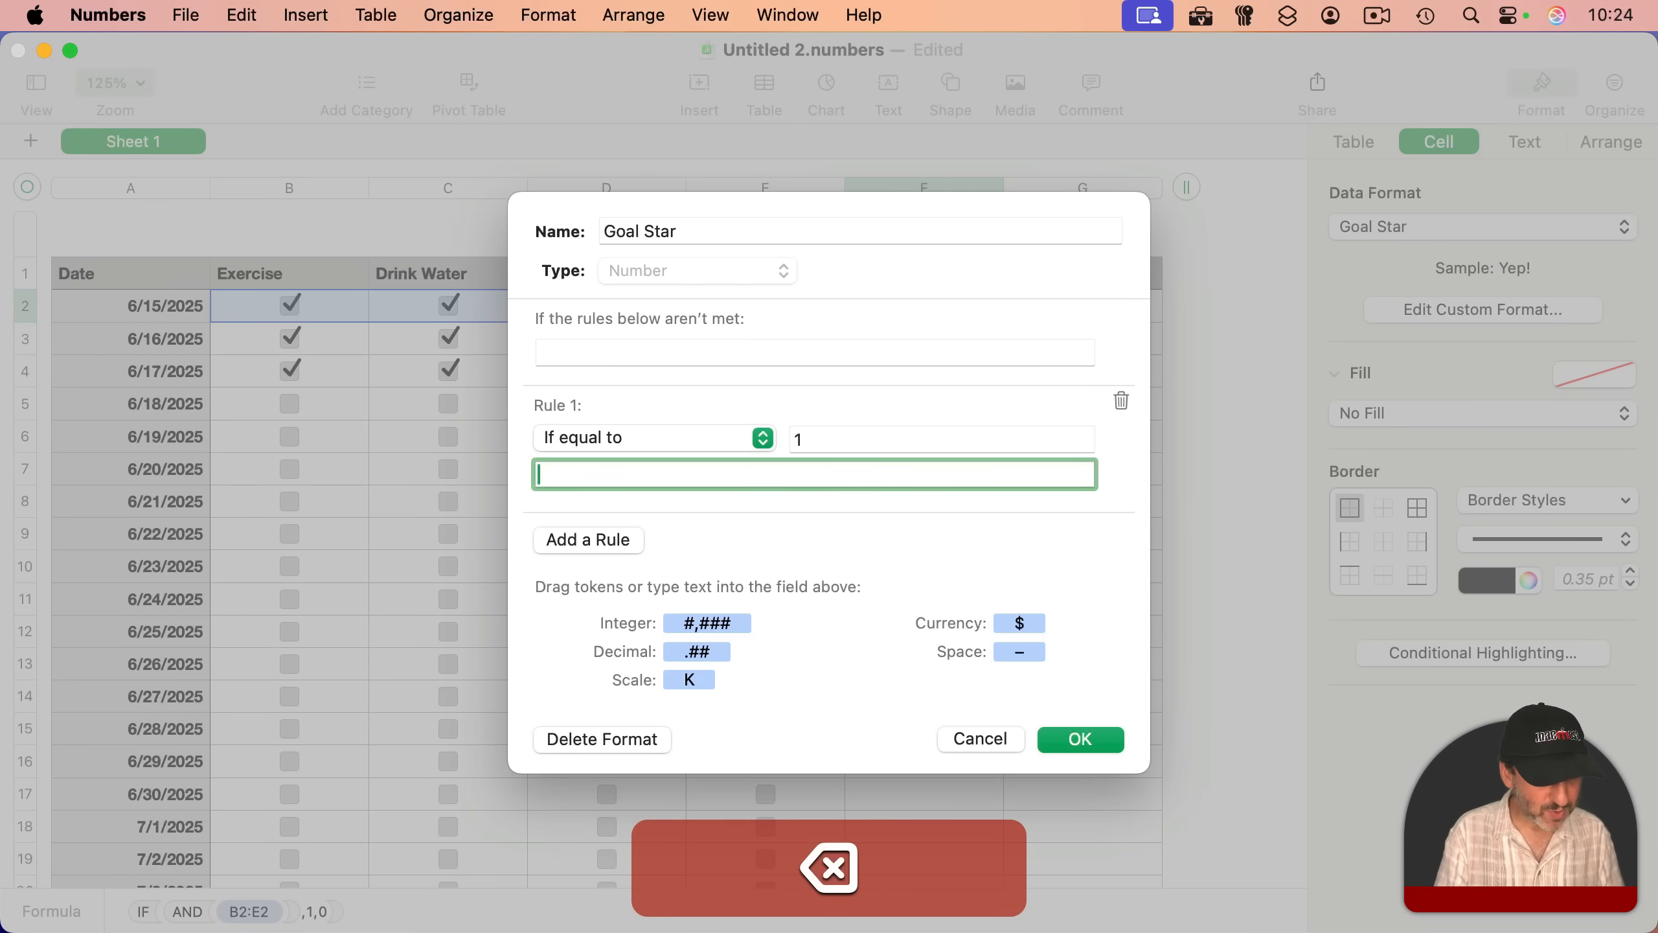
{"action": "key", "text": "ctrl+super+space"}
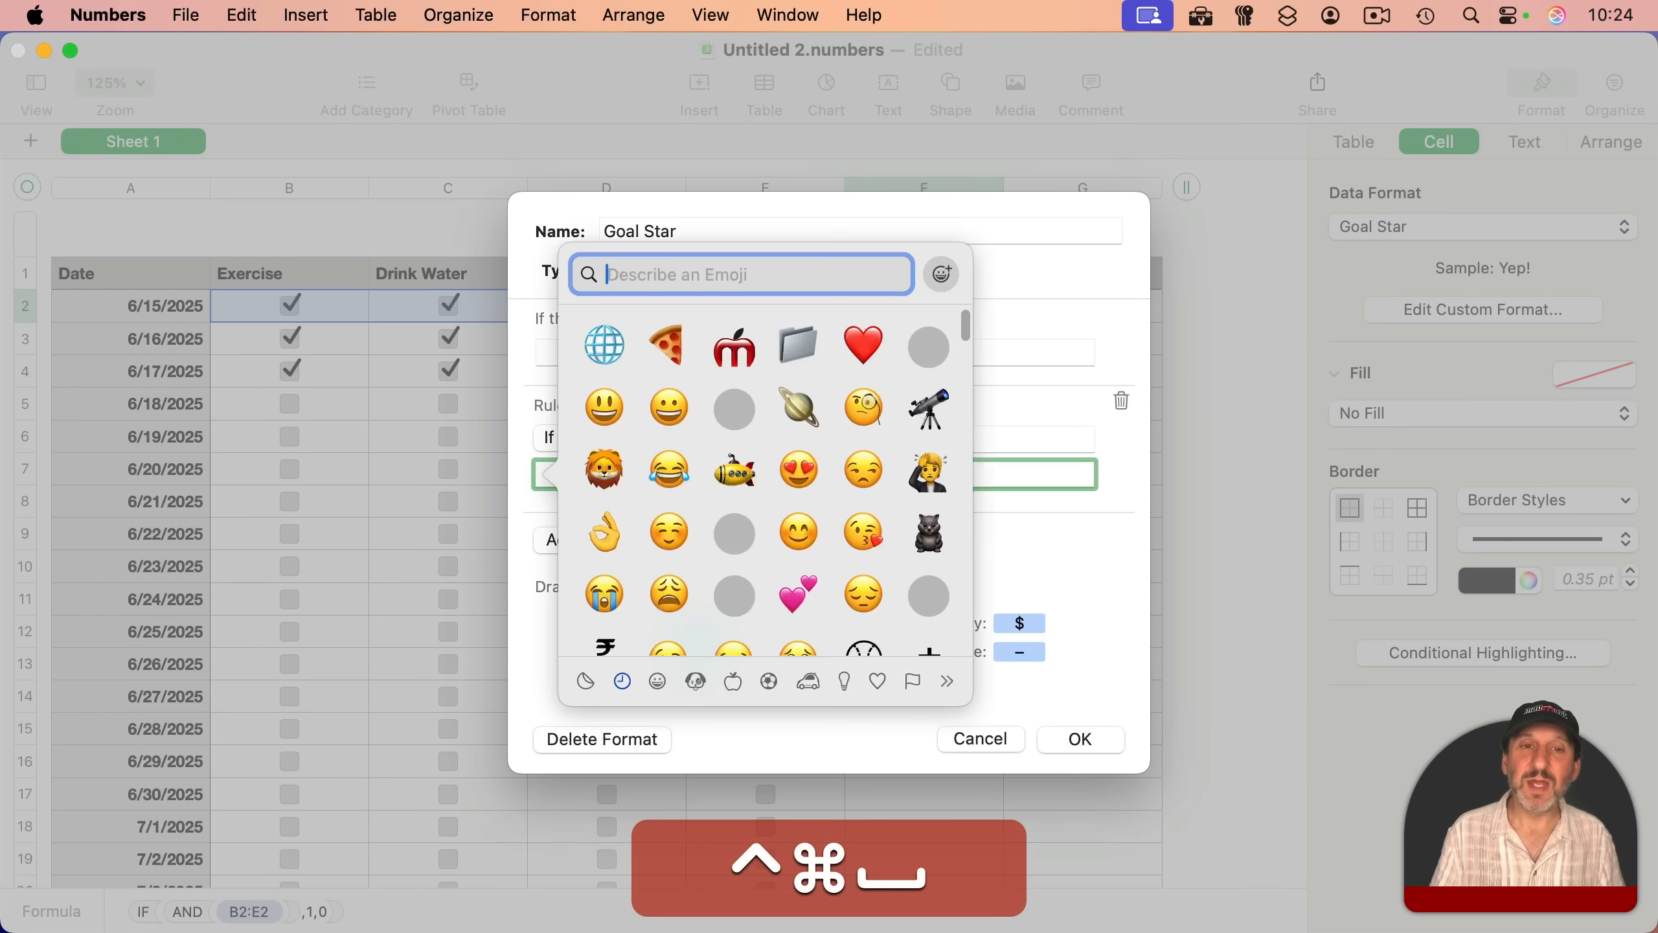
{"action": "type", "text": "star"}
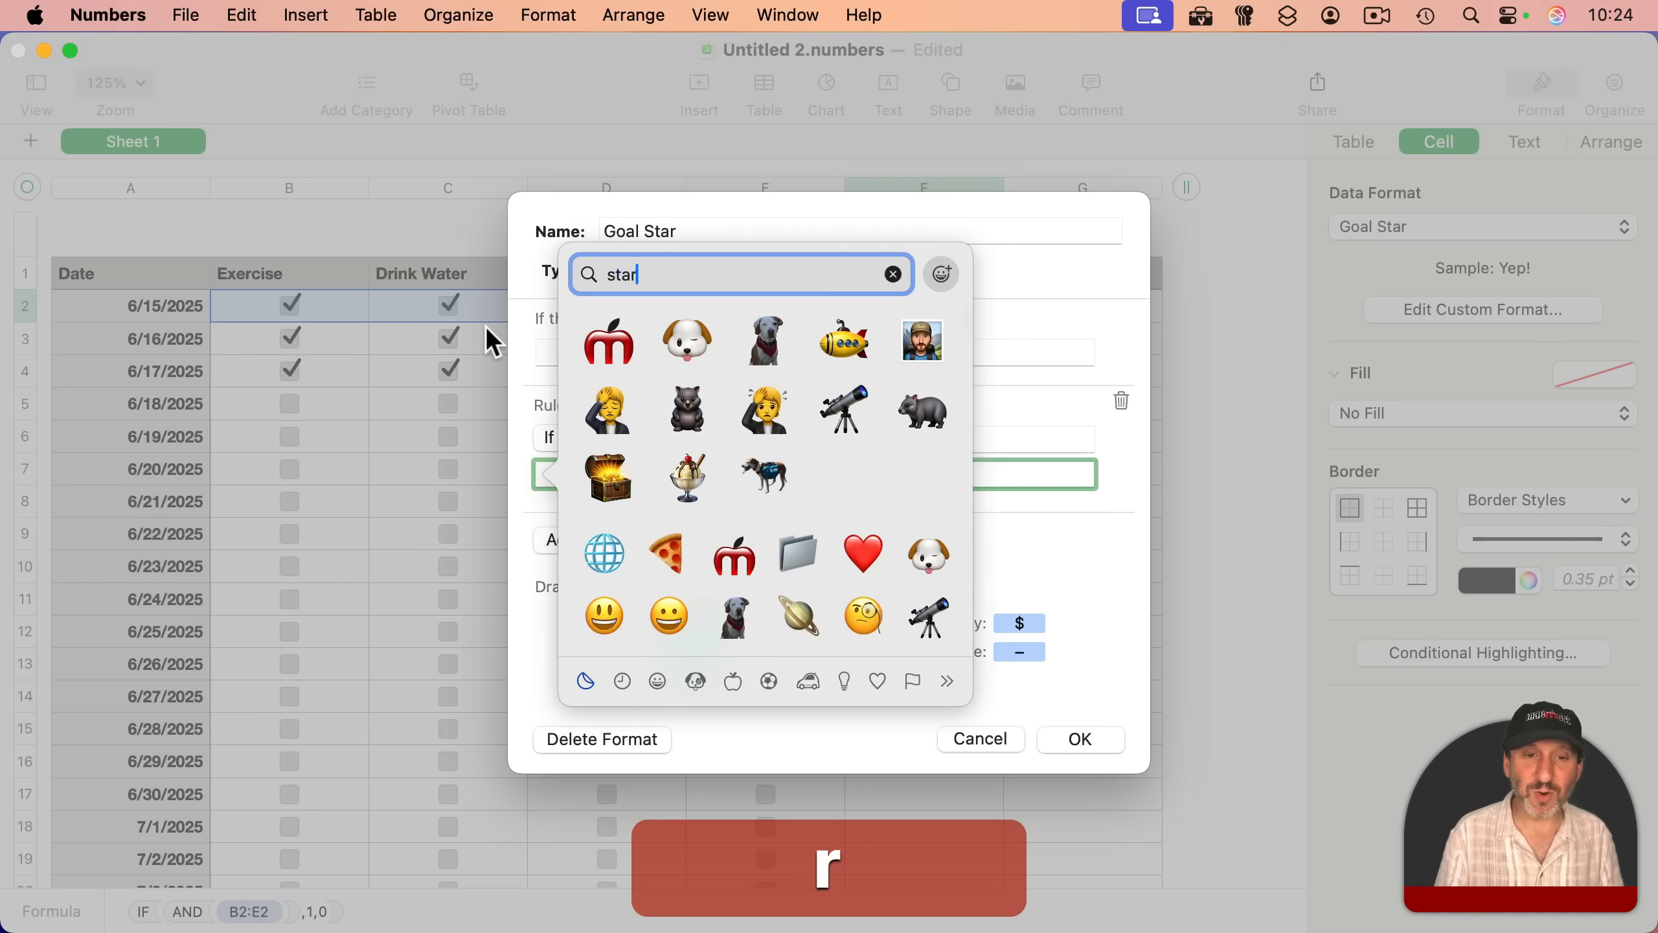
{"action": "scroll", "coordinate": [637, 484], "scroll_direction": "down", "scroll_amount": 4}
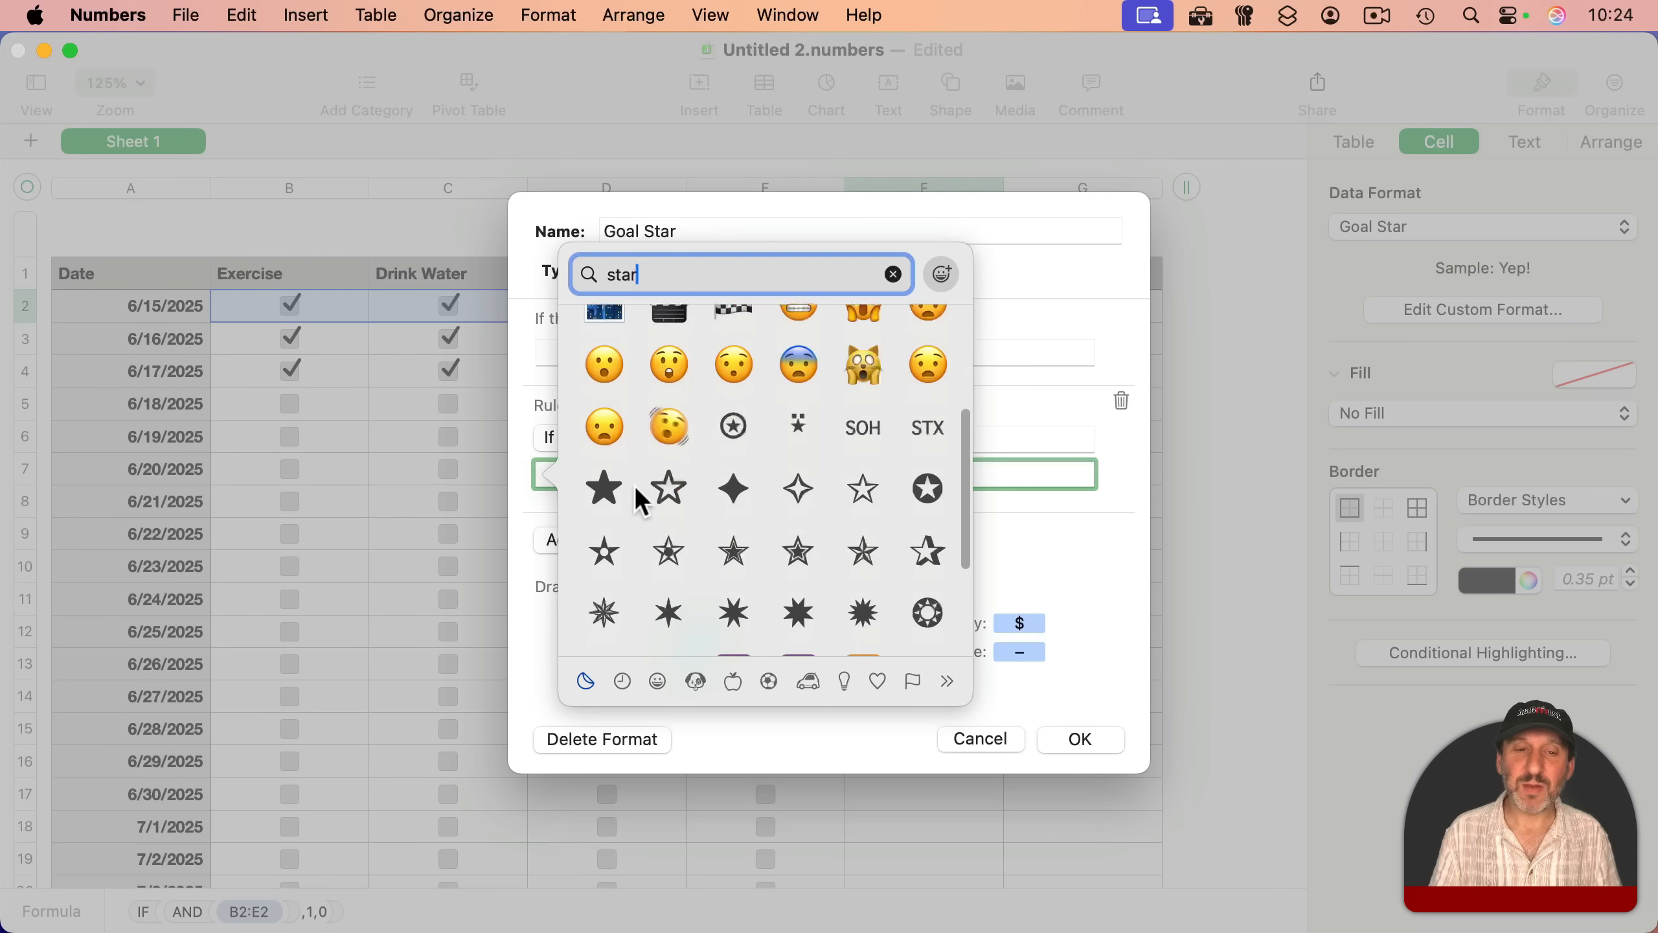
{"action": "left_click", "coordinate": [606, 489]}
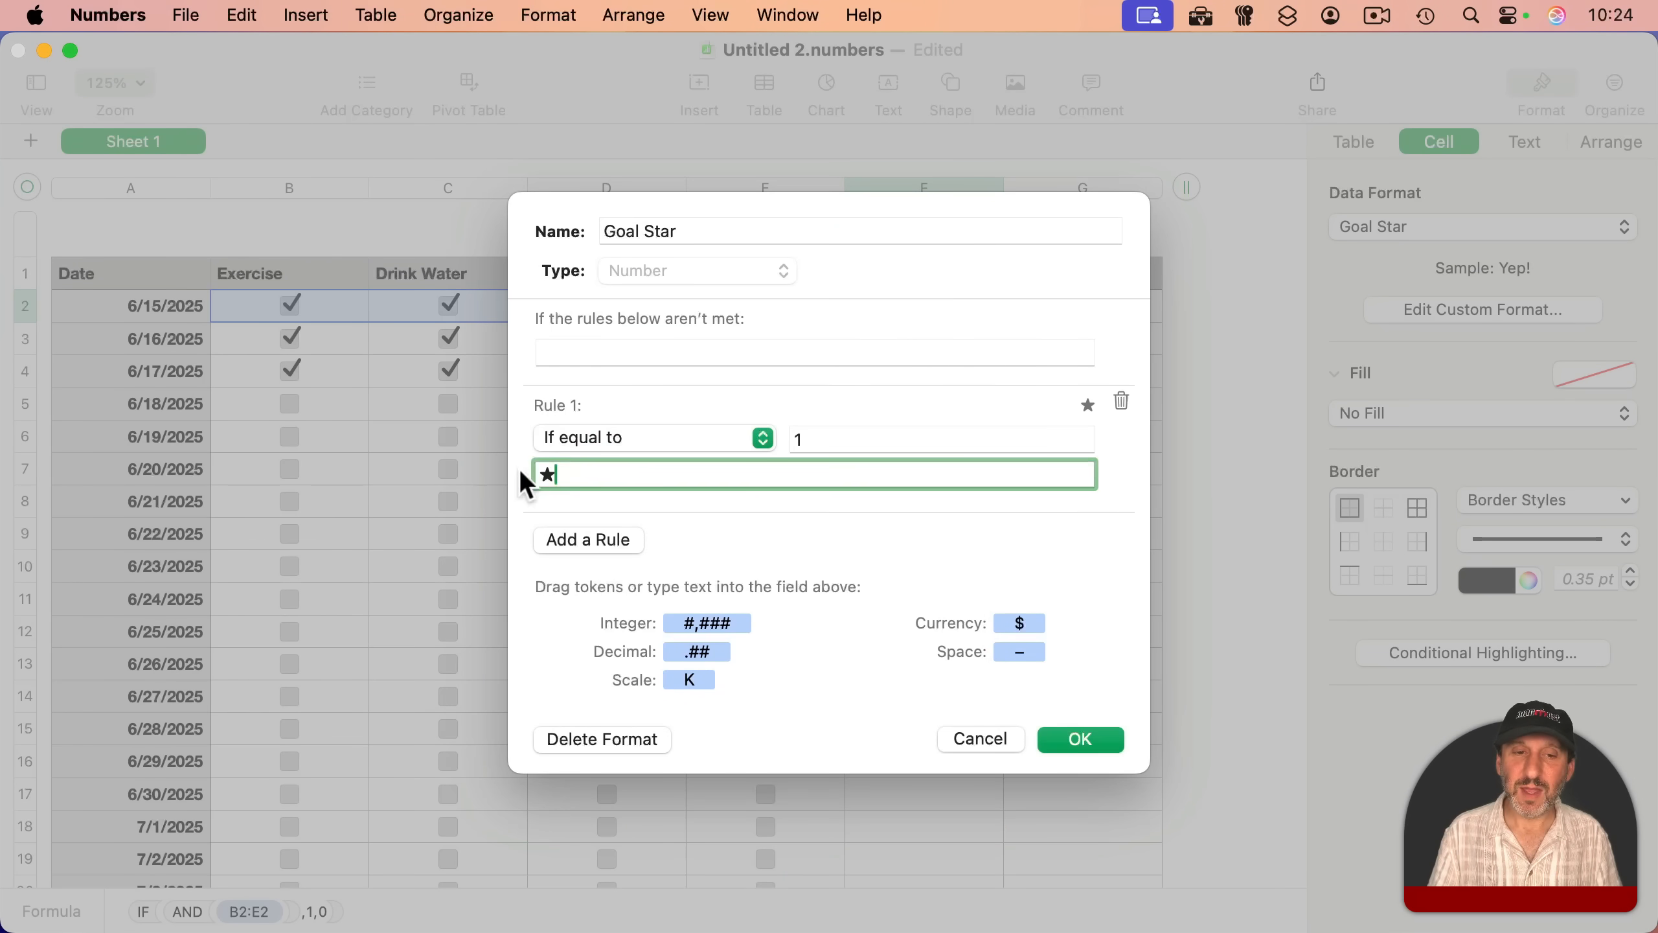
{"action": "left_click", "coordinate": [1078, 739]}
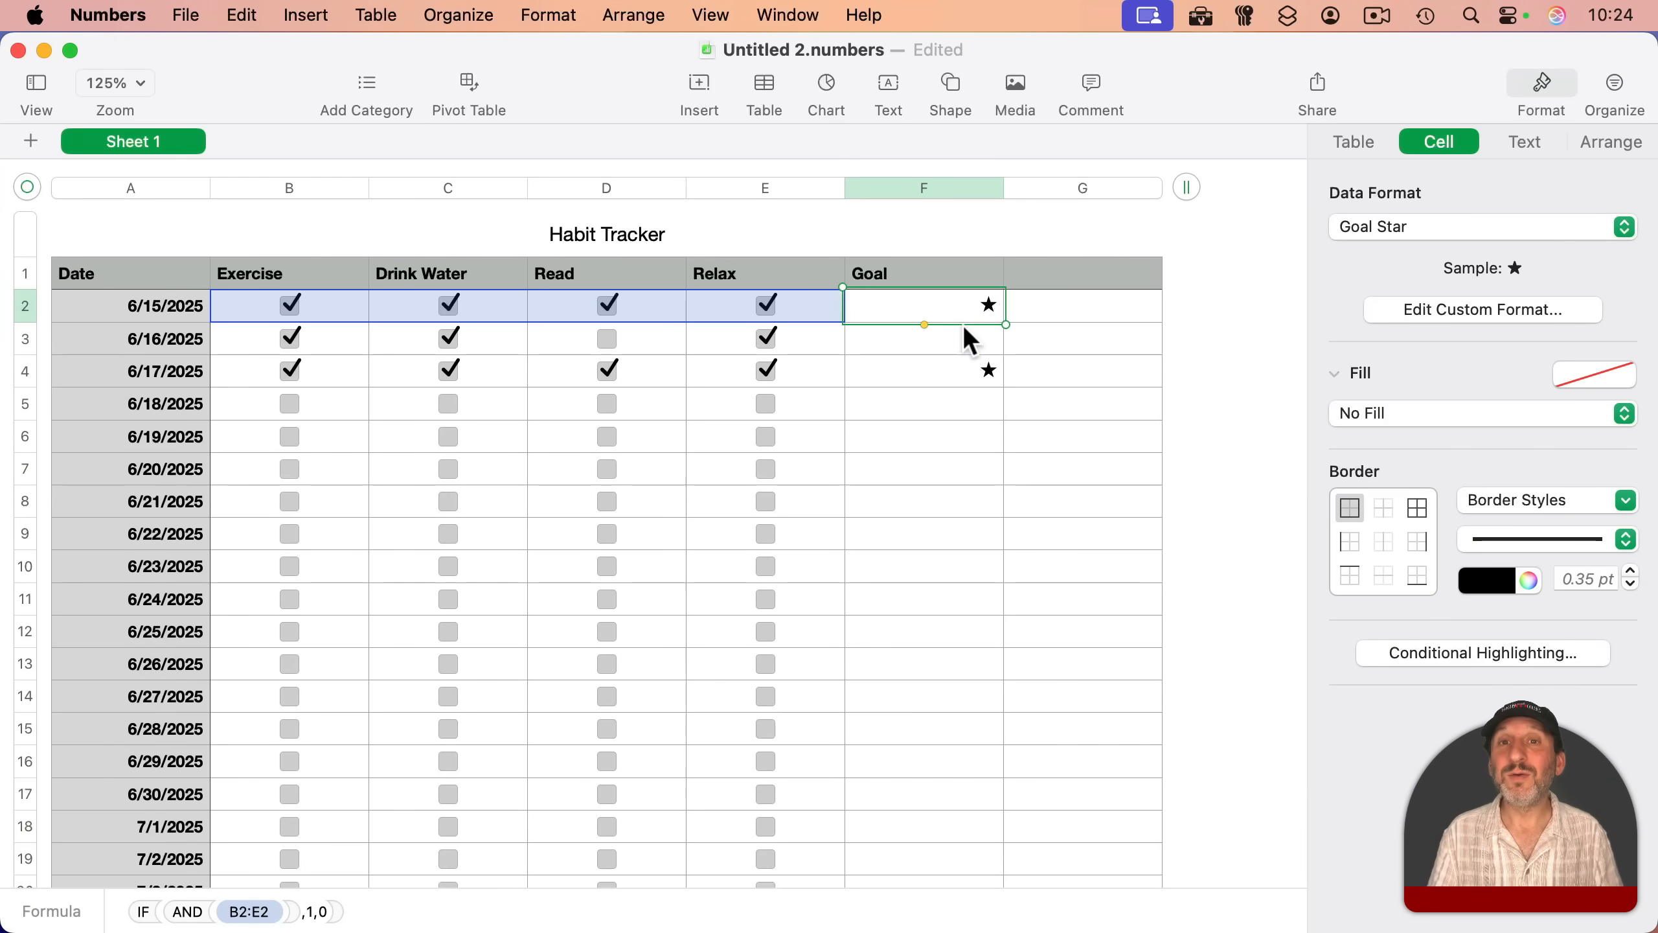
Step: Mark Relax, Read, Drink Water and Exercise as done for 6/18/2025 and select that day's Goal cell
{"action": "left_click", "coordinate": [767, 400]}
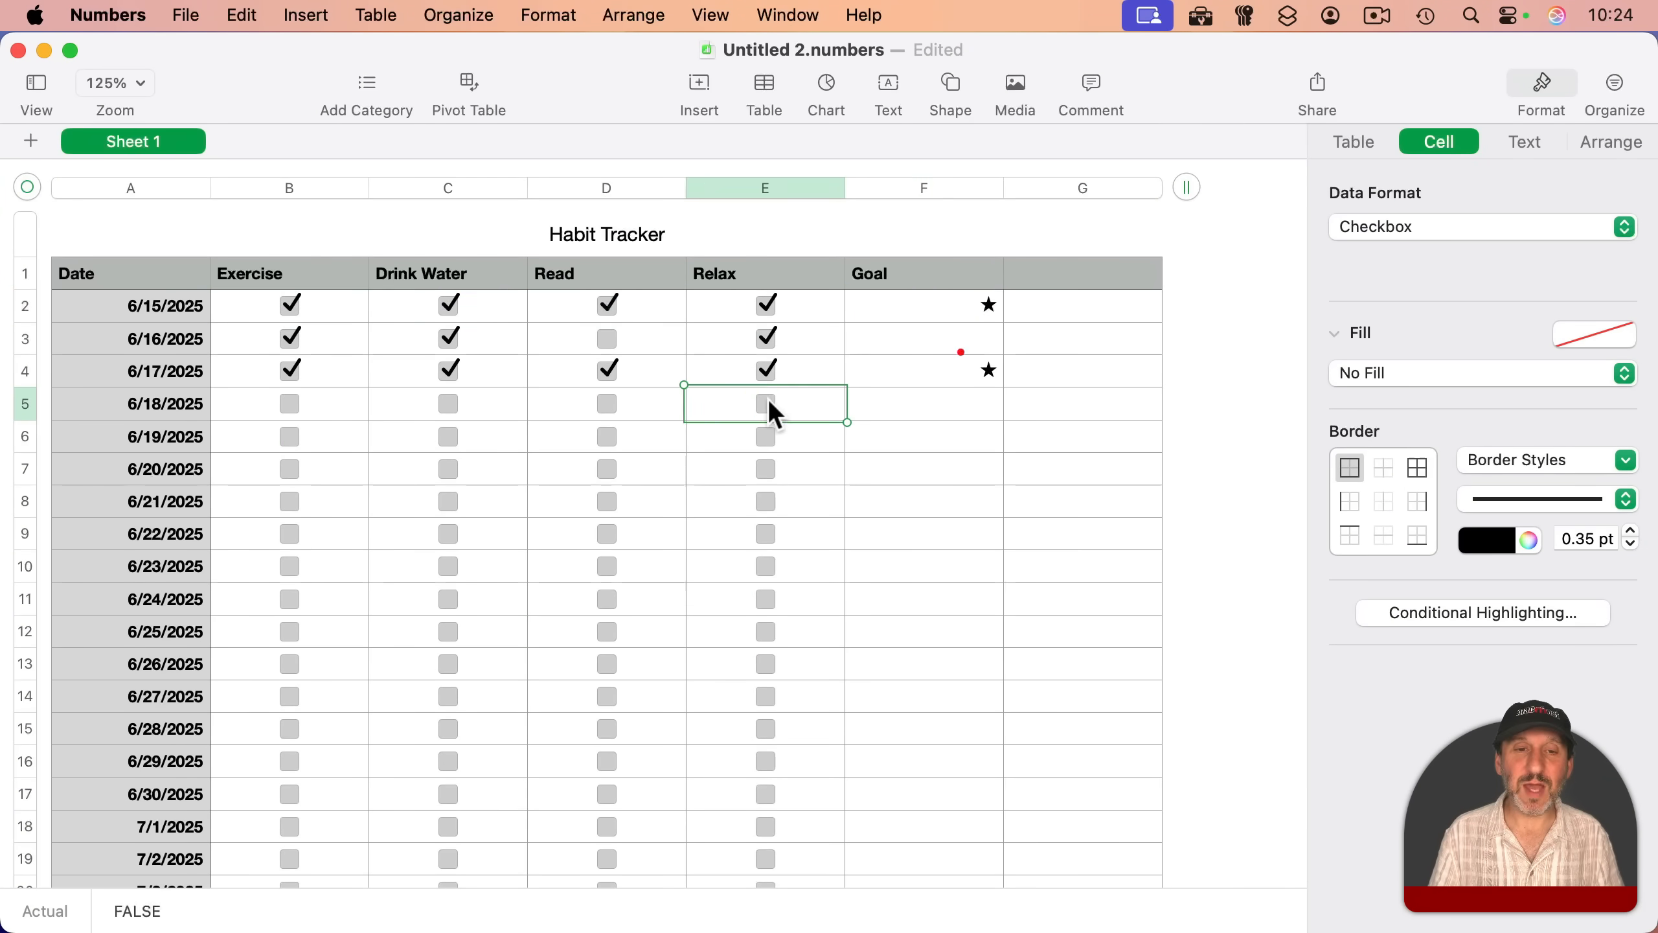
{"action": "left_click", "coordinate": [608, 404]}
{"action": "left_click", "coordinate": [449, 403]}
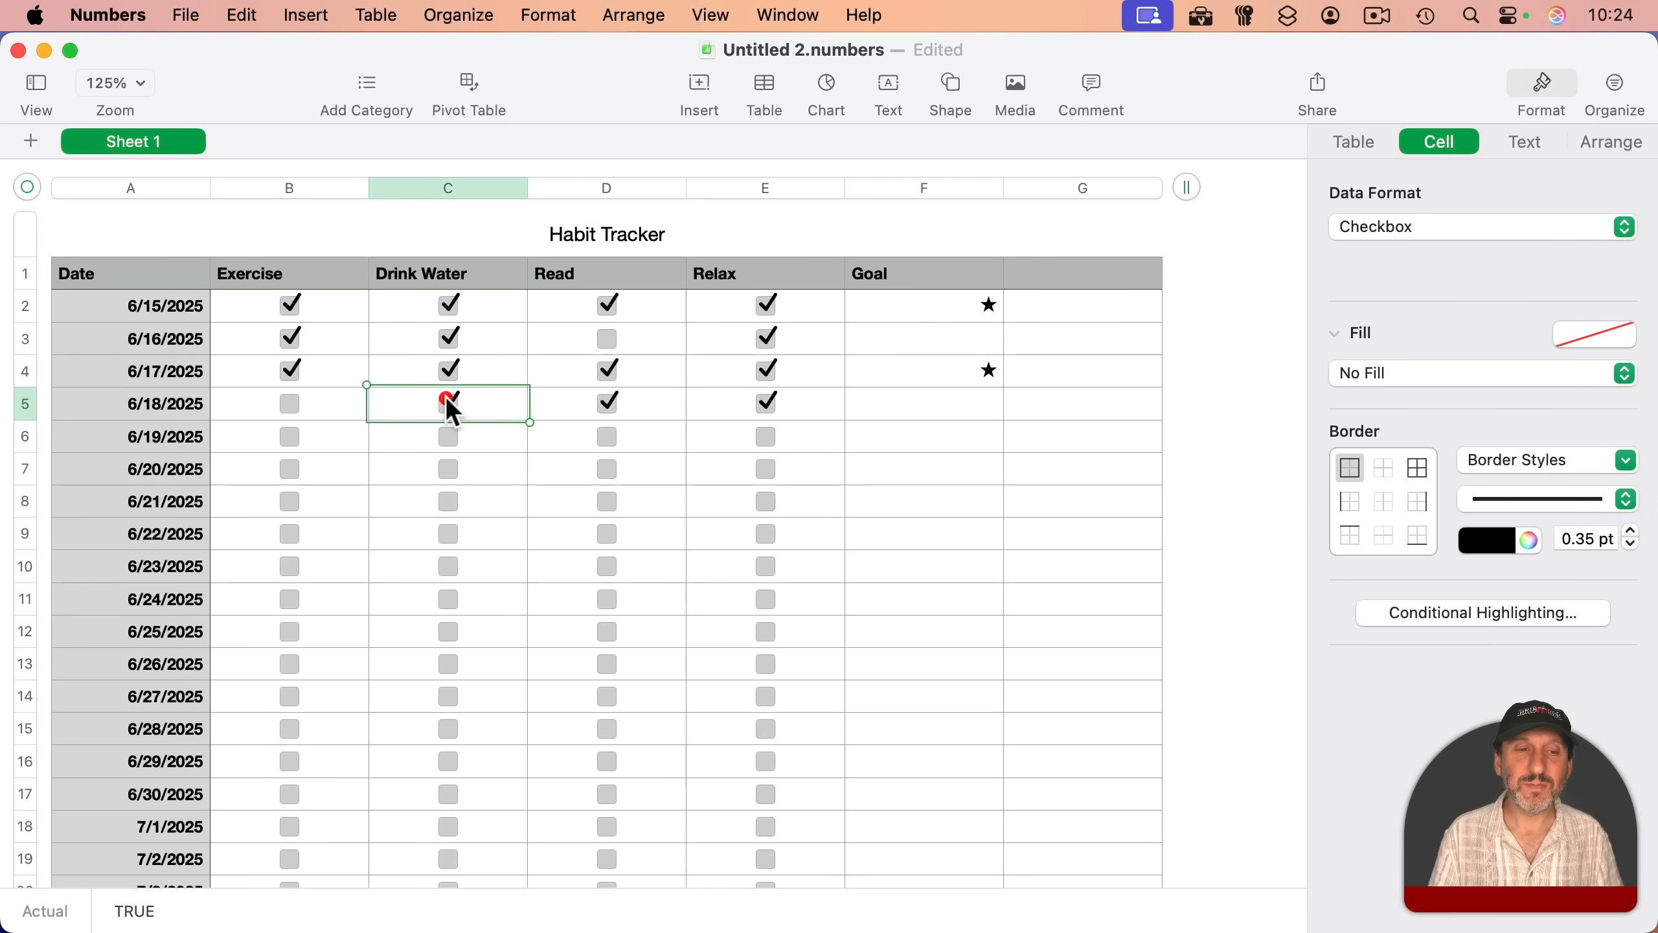
{"action": "left_click", "coordinate": [290, 402]}
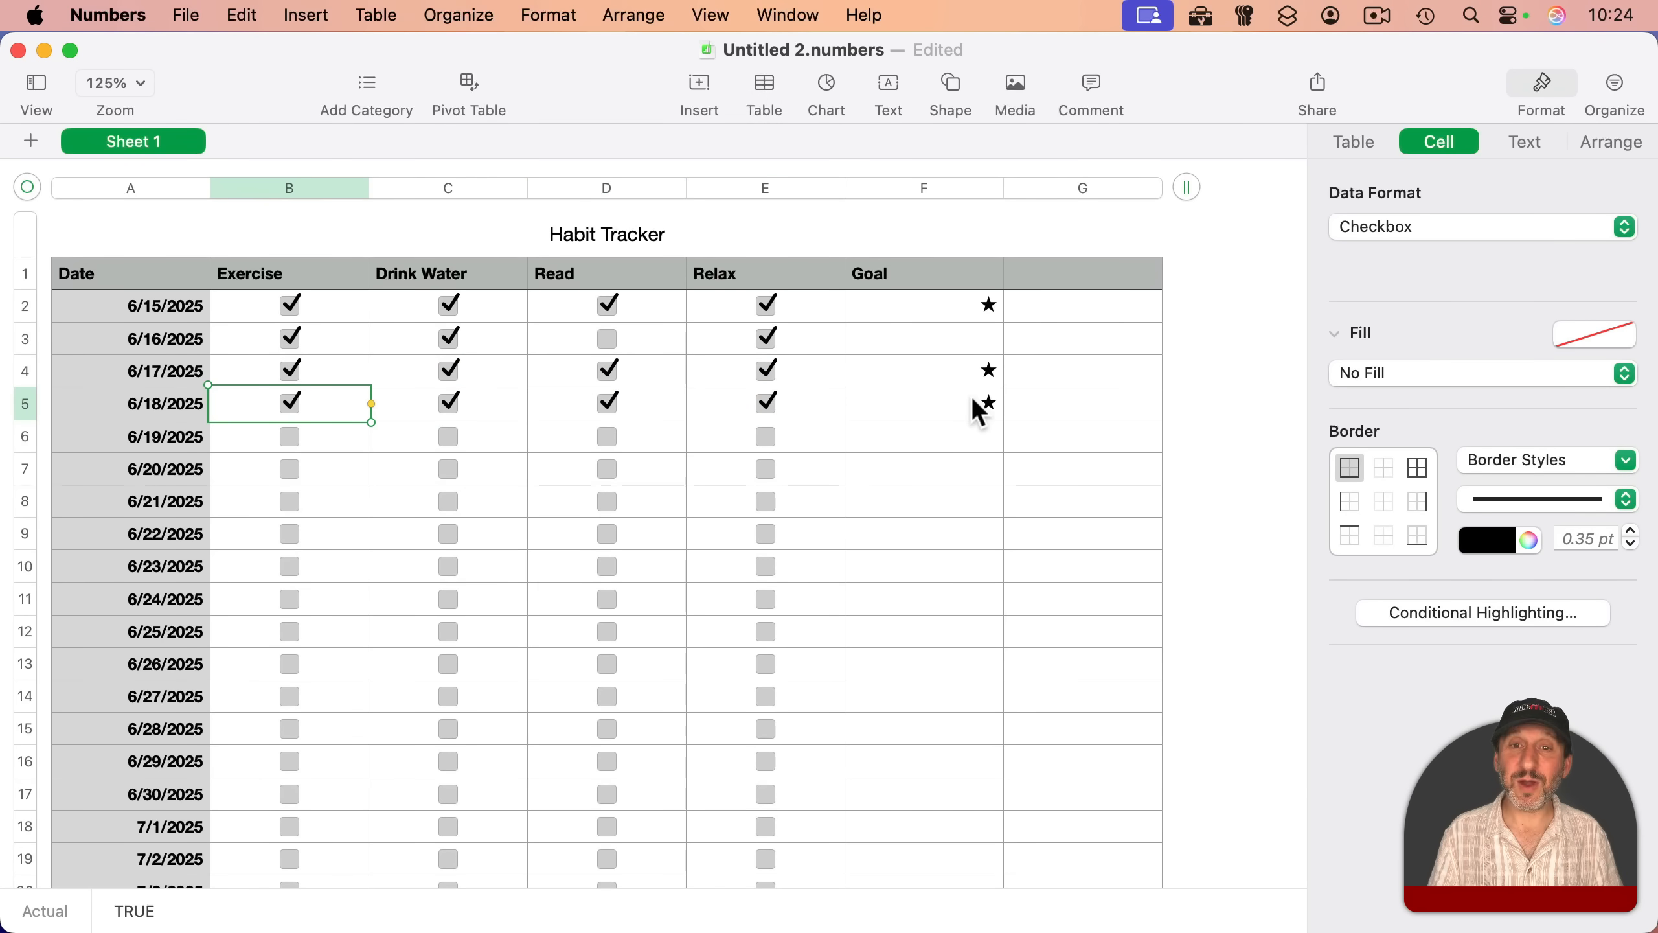
{"action": "left_click", "coordinate": [926, 402]}
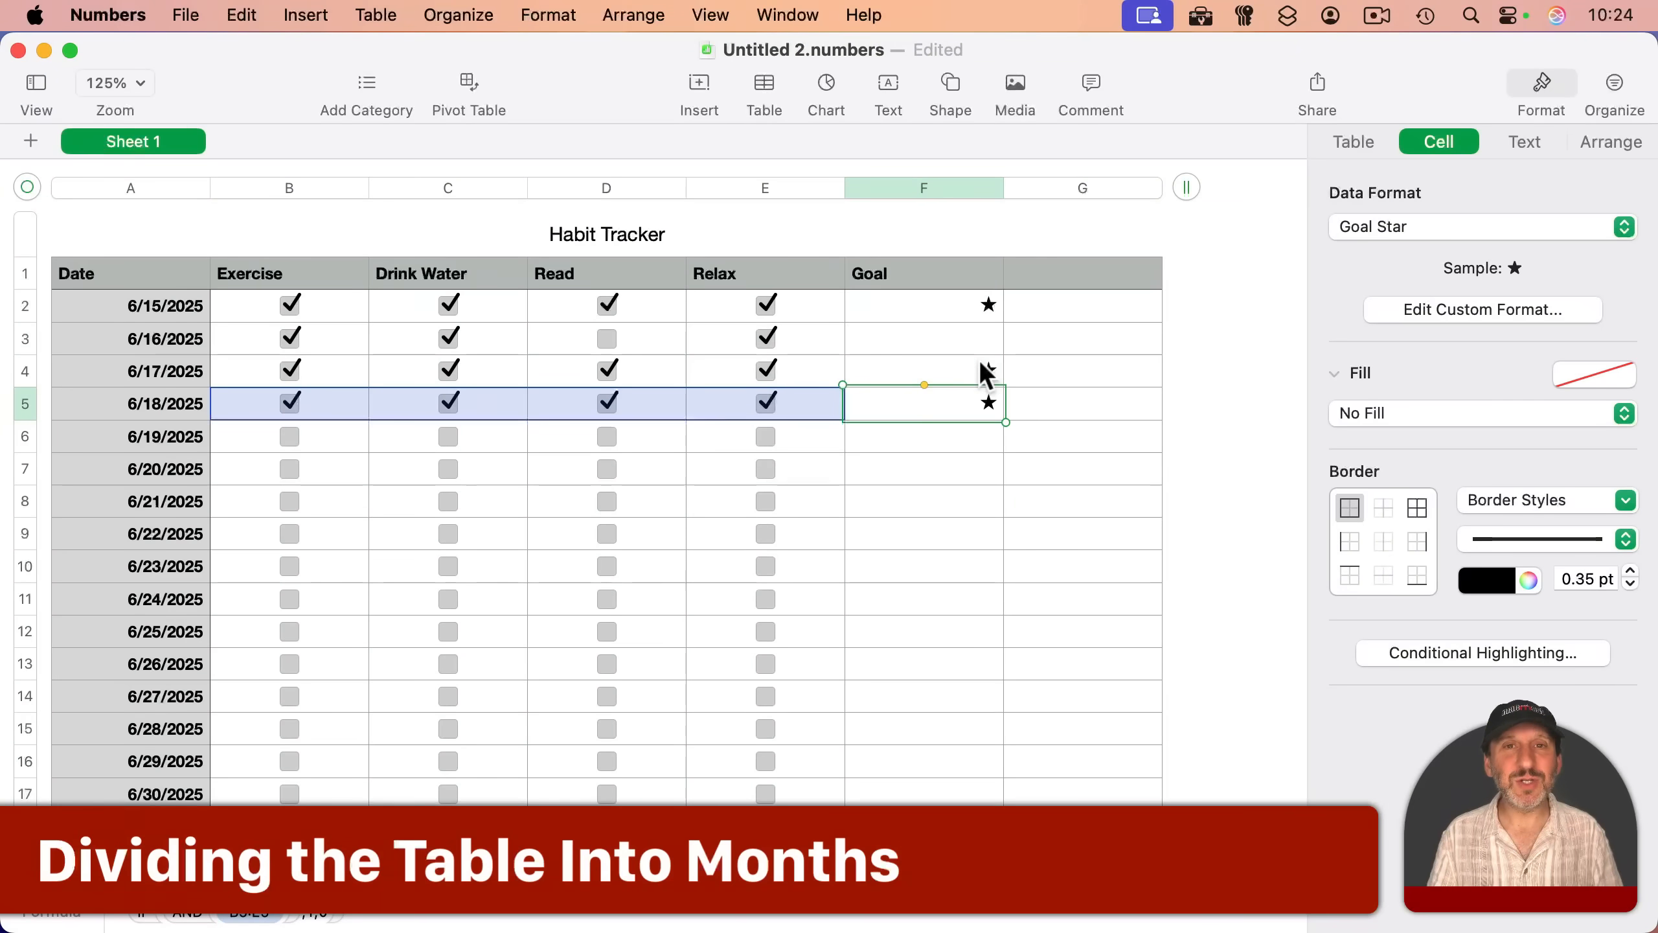
Step: Add a category to the habit tracker table based on the Date column
{"action": "scroll", "coordinate": [575, 672], "scroll_direction": "down", "scroll_amount": 5}
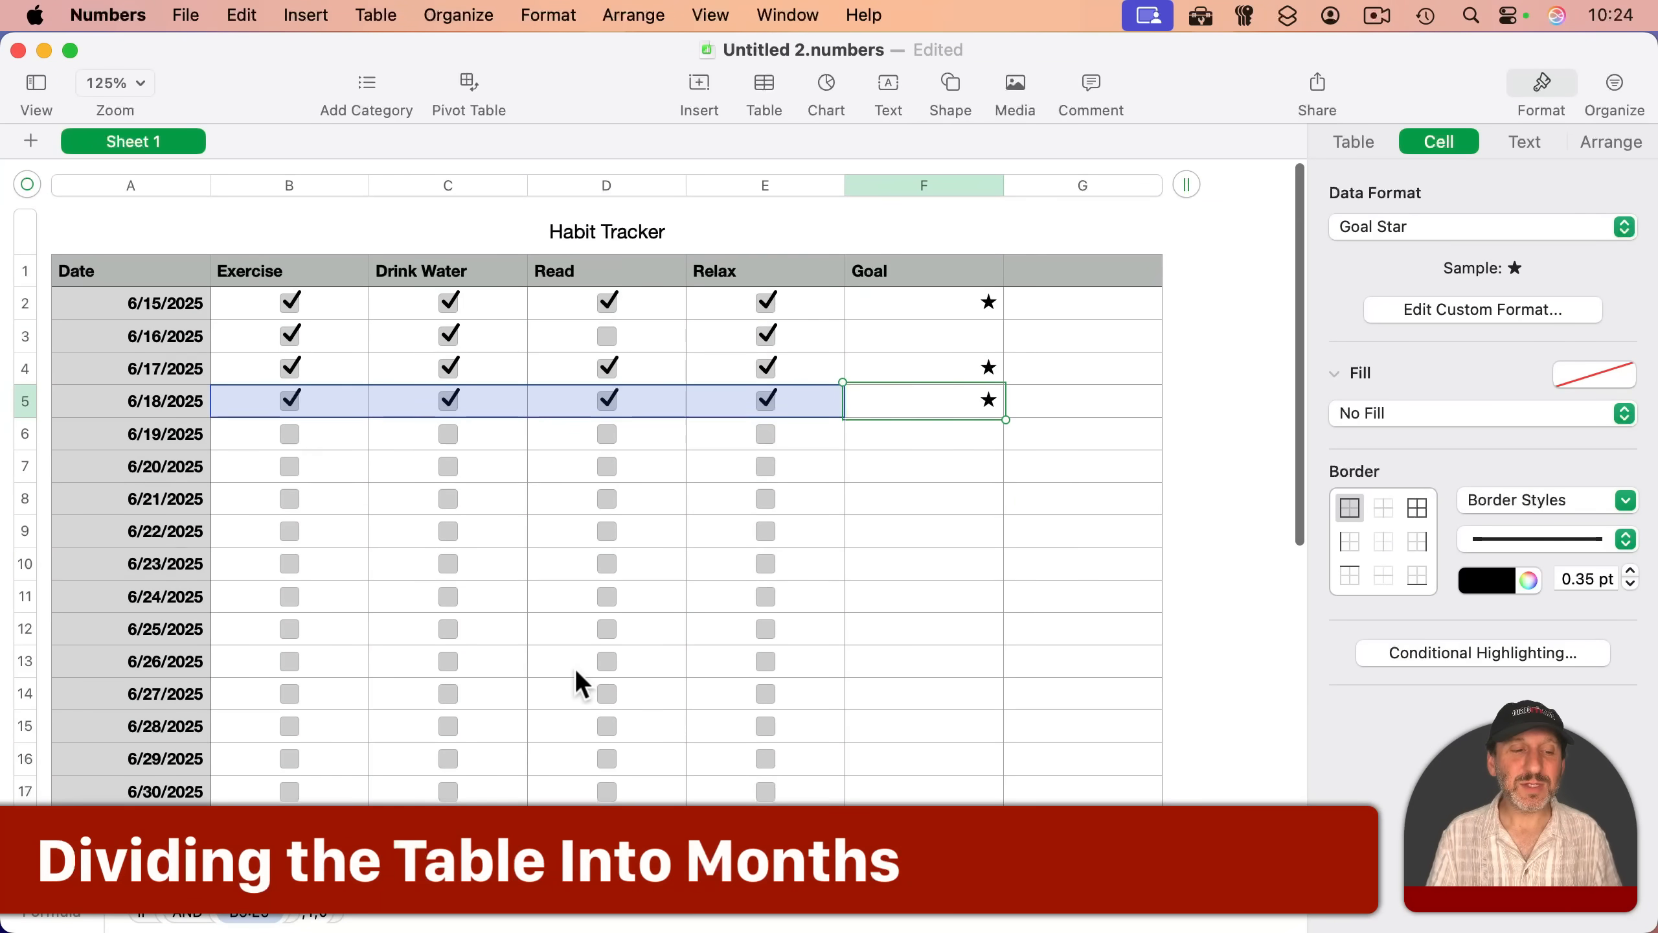
{"action": "scroll", "coordinate": [575, 668], "scroll_direction": "up", "scroll_amount": 5}
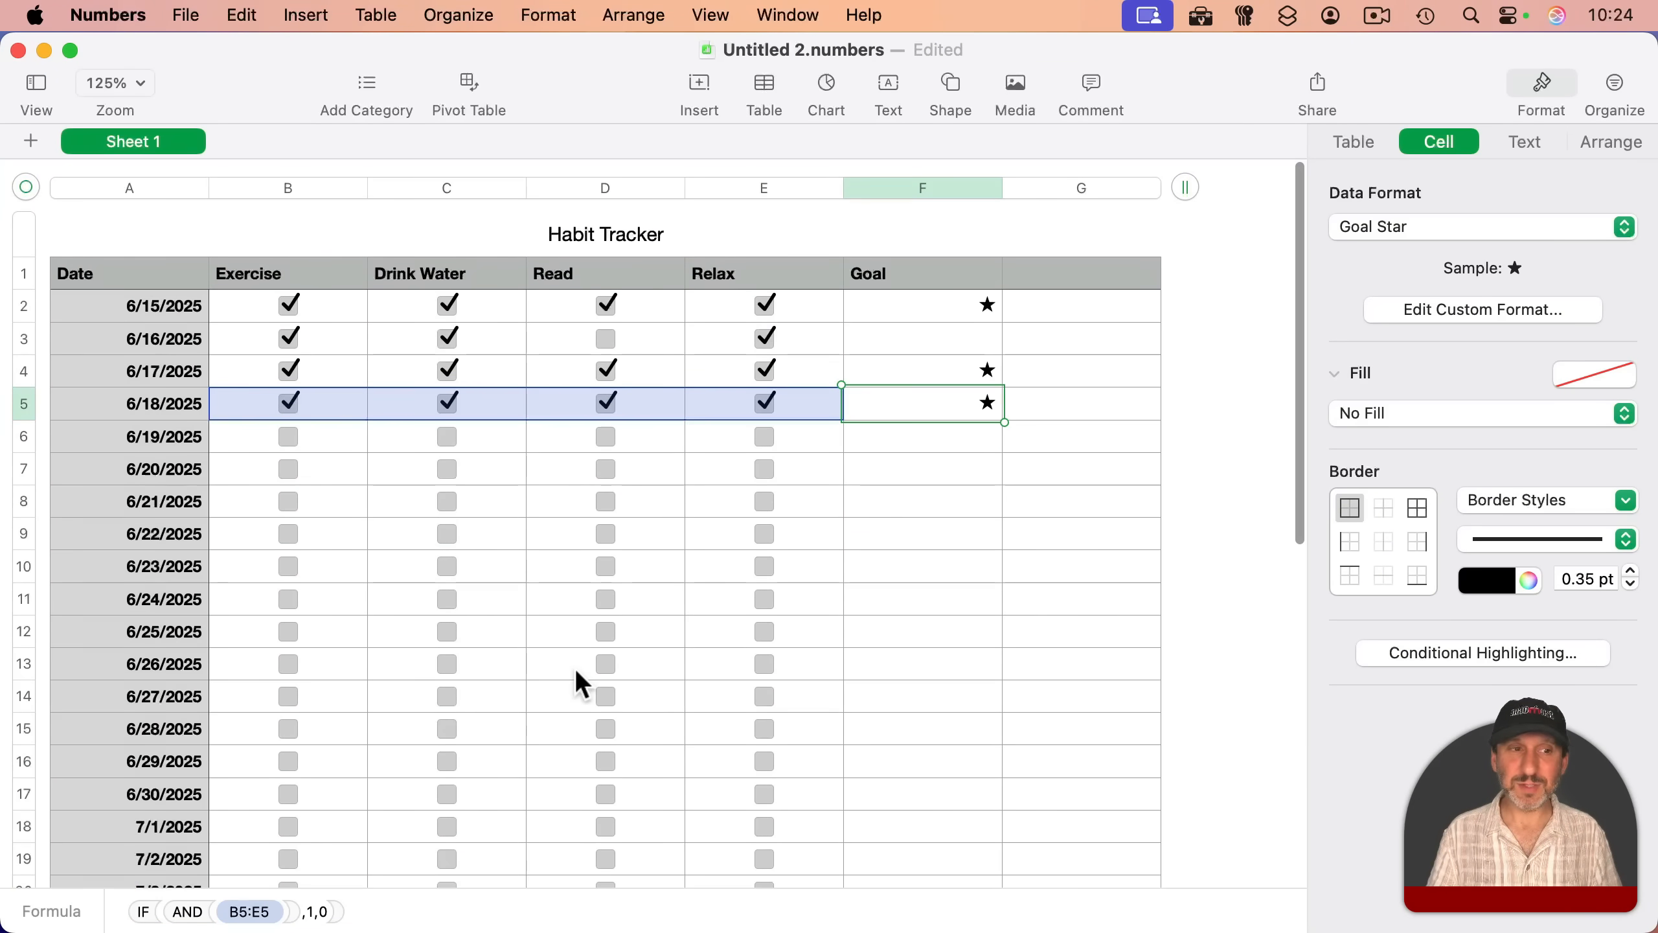
{"action": "scroll", "coordinate": [404, 682], "scroll_direction": "down", "scroll_amount": 5}
{"action": "scroll", "coordinate": [163, 588], "scroll_direction": "down", "scroll_amount": 4}
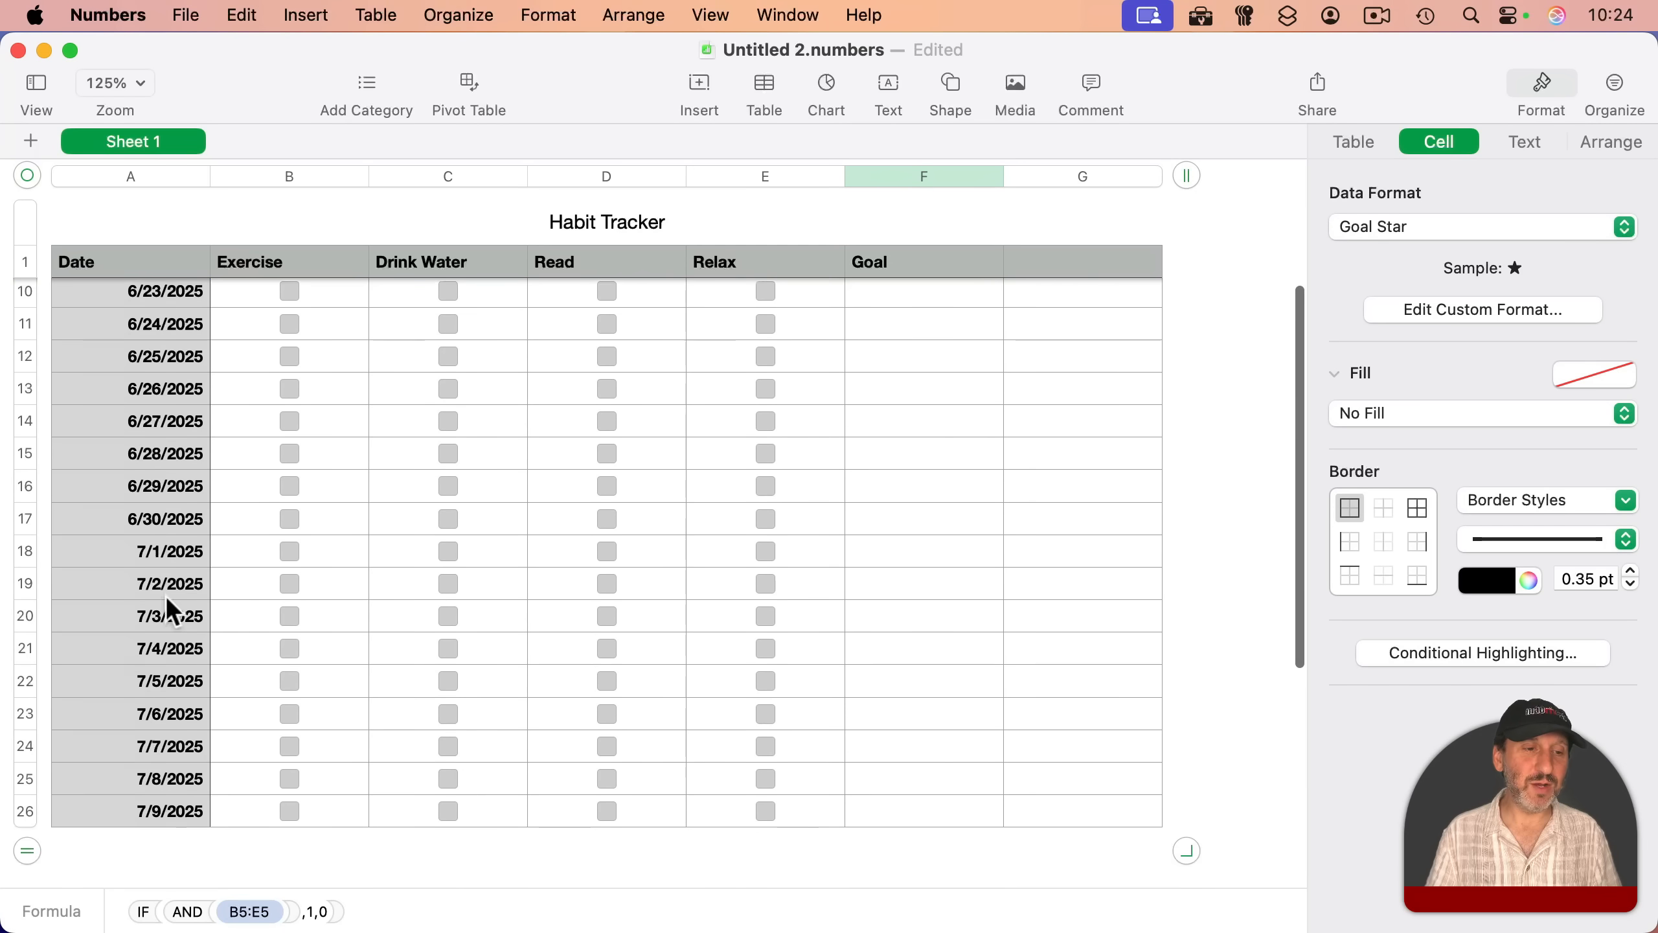
{"action": "scroll", "coordinate": [215, 575], "scroll_direction": "up", "scroll_amount": 5}
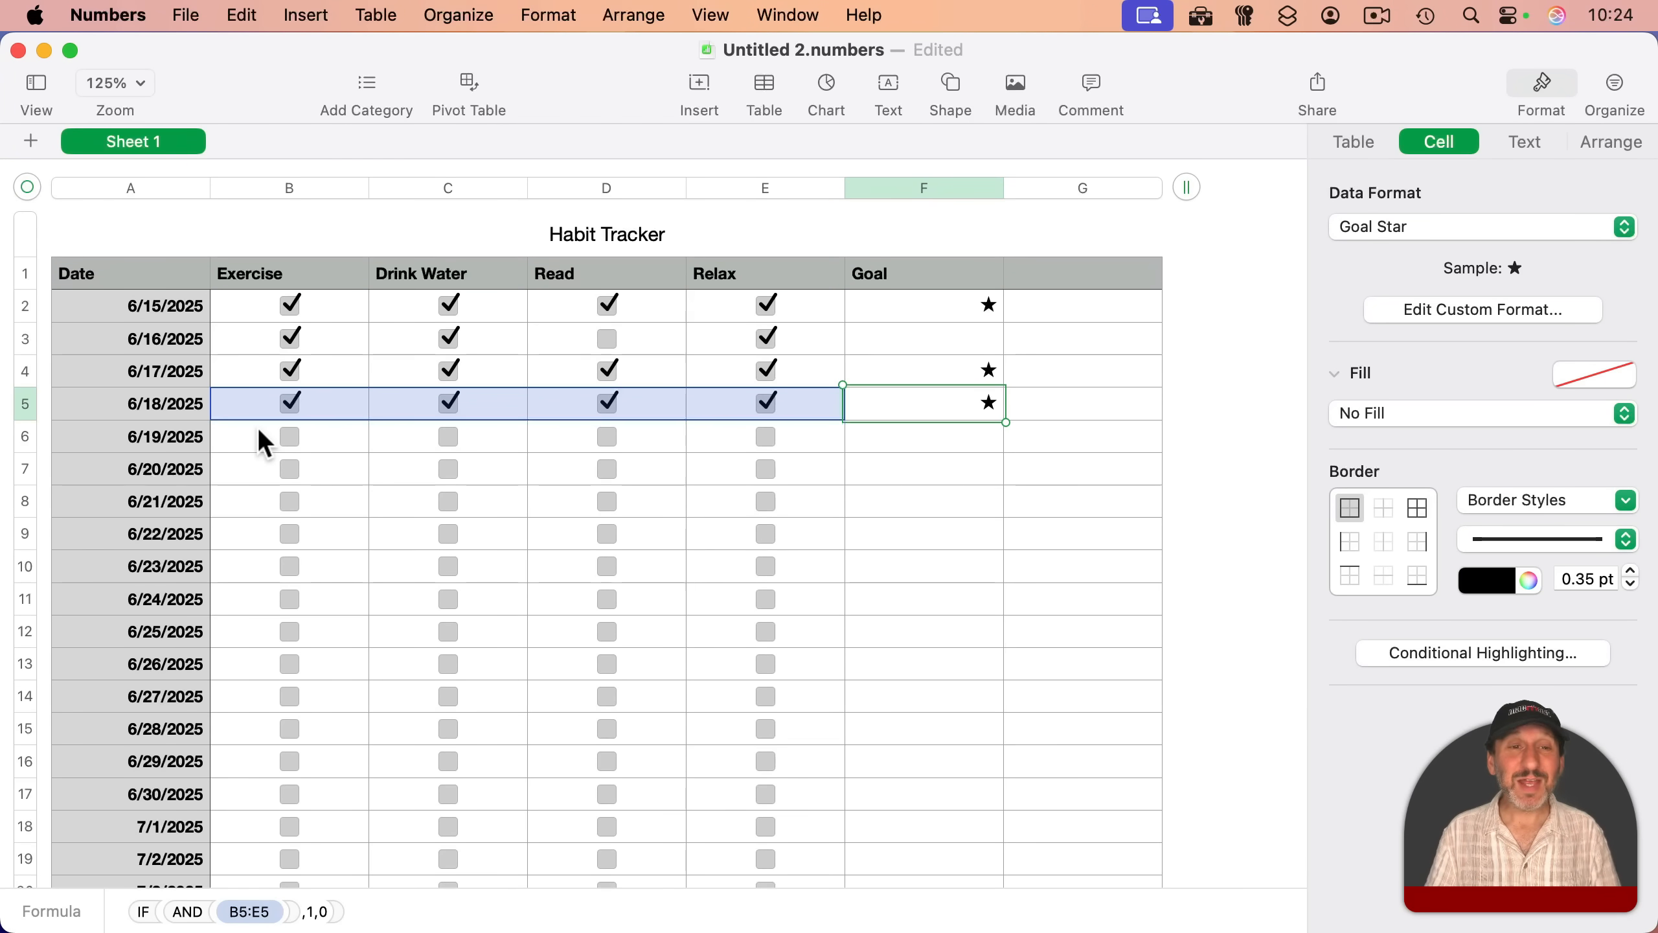
{"action": "left_click", "coordinate": [136, 189]}
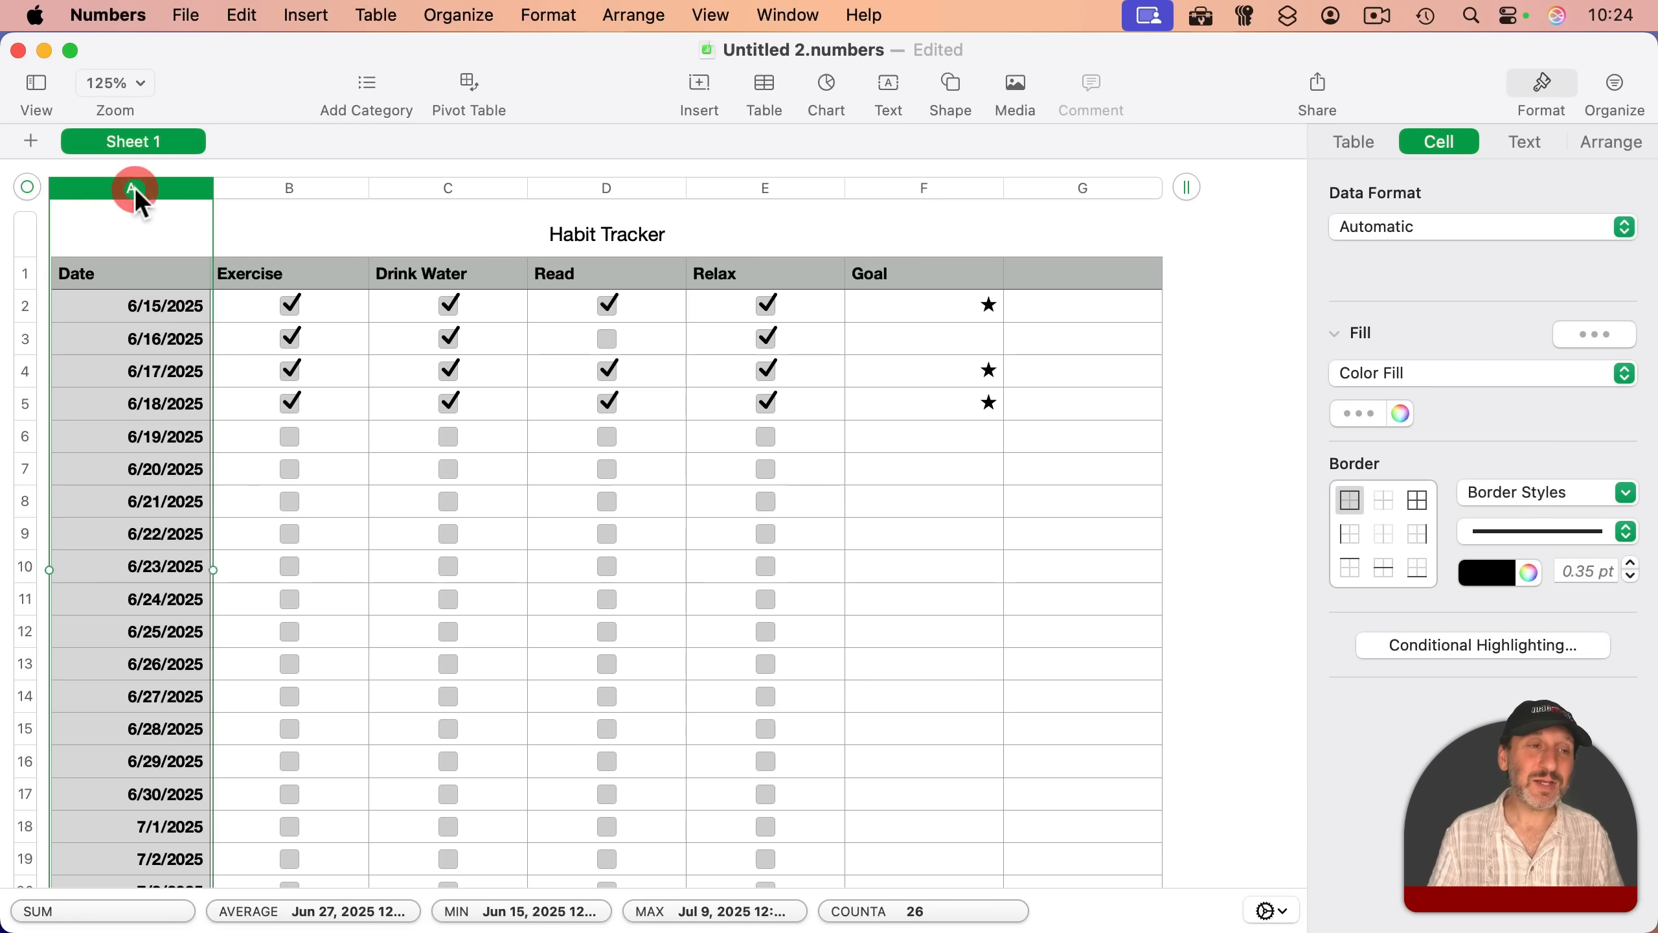
{"action": "left_click", "coordinate": [202, 190]}
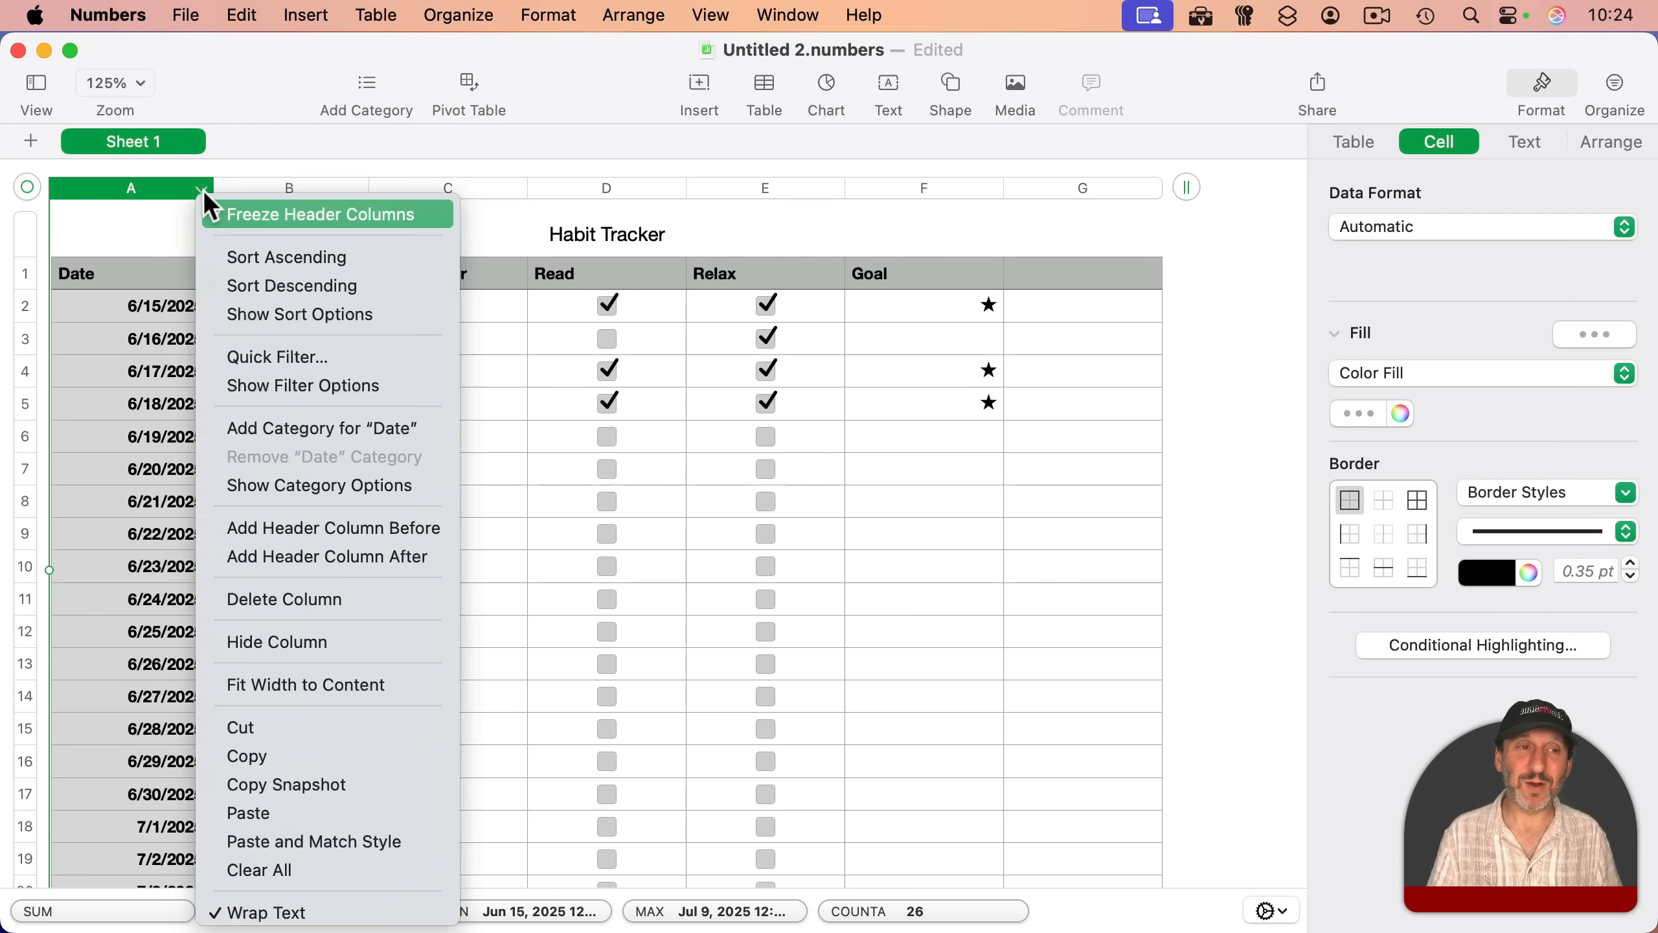
{"action": "left_click", "coordinate": [363, 431]}
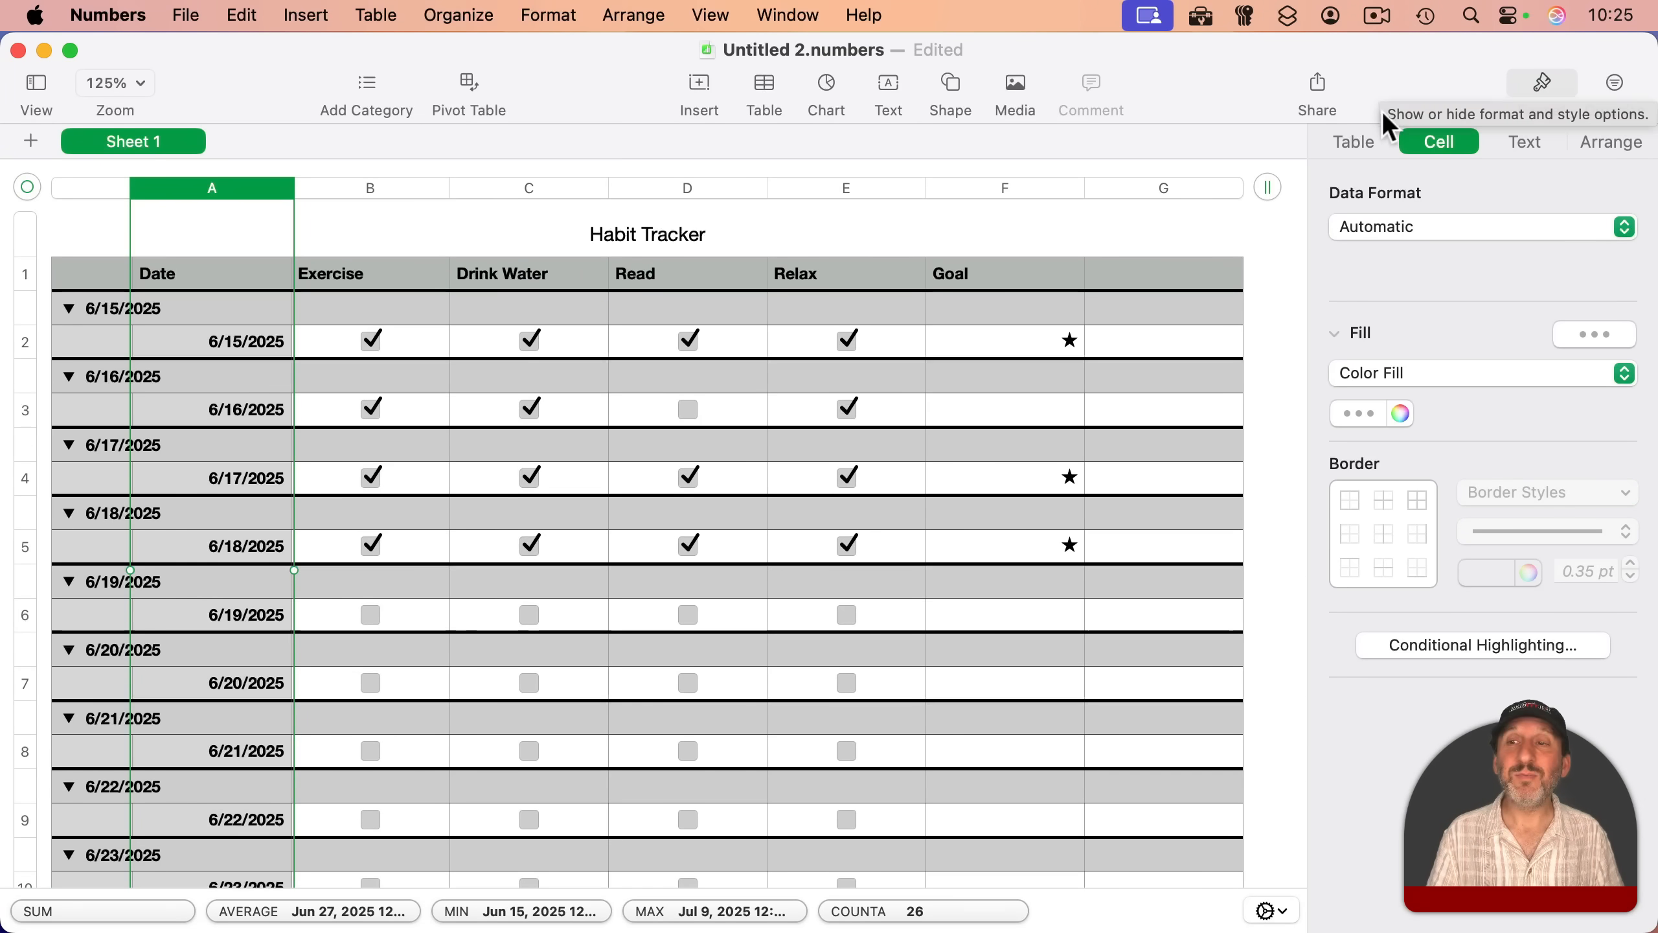
Step: Group the Date category by Year-Month
{"action": "left_click", "coordinate": [1609, 88]}
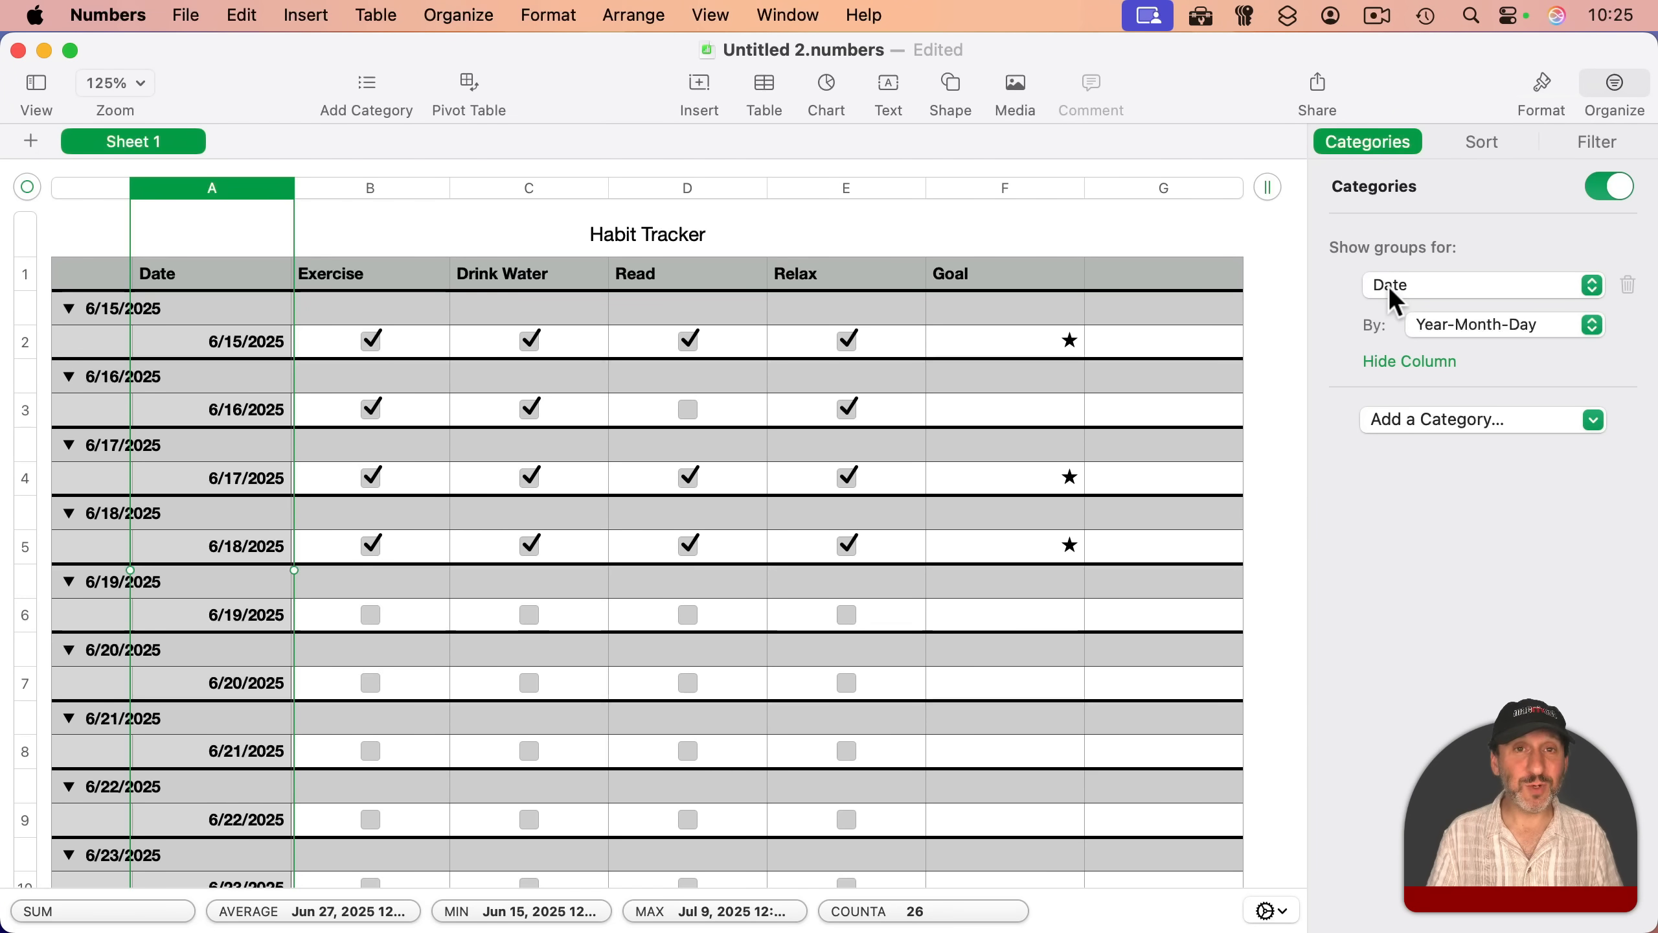
{"action": "left_click", "coordinate": [1482, 325]}
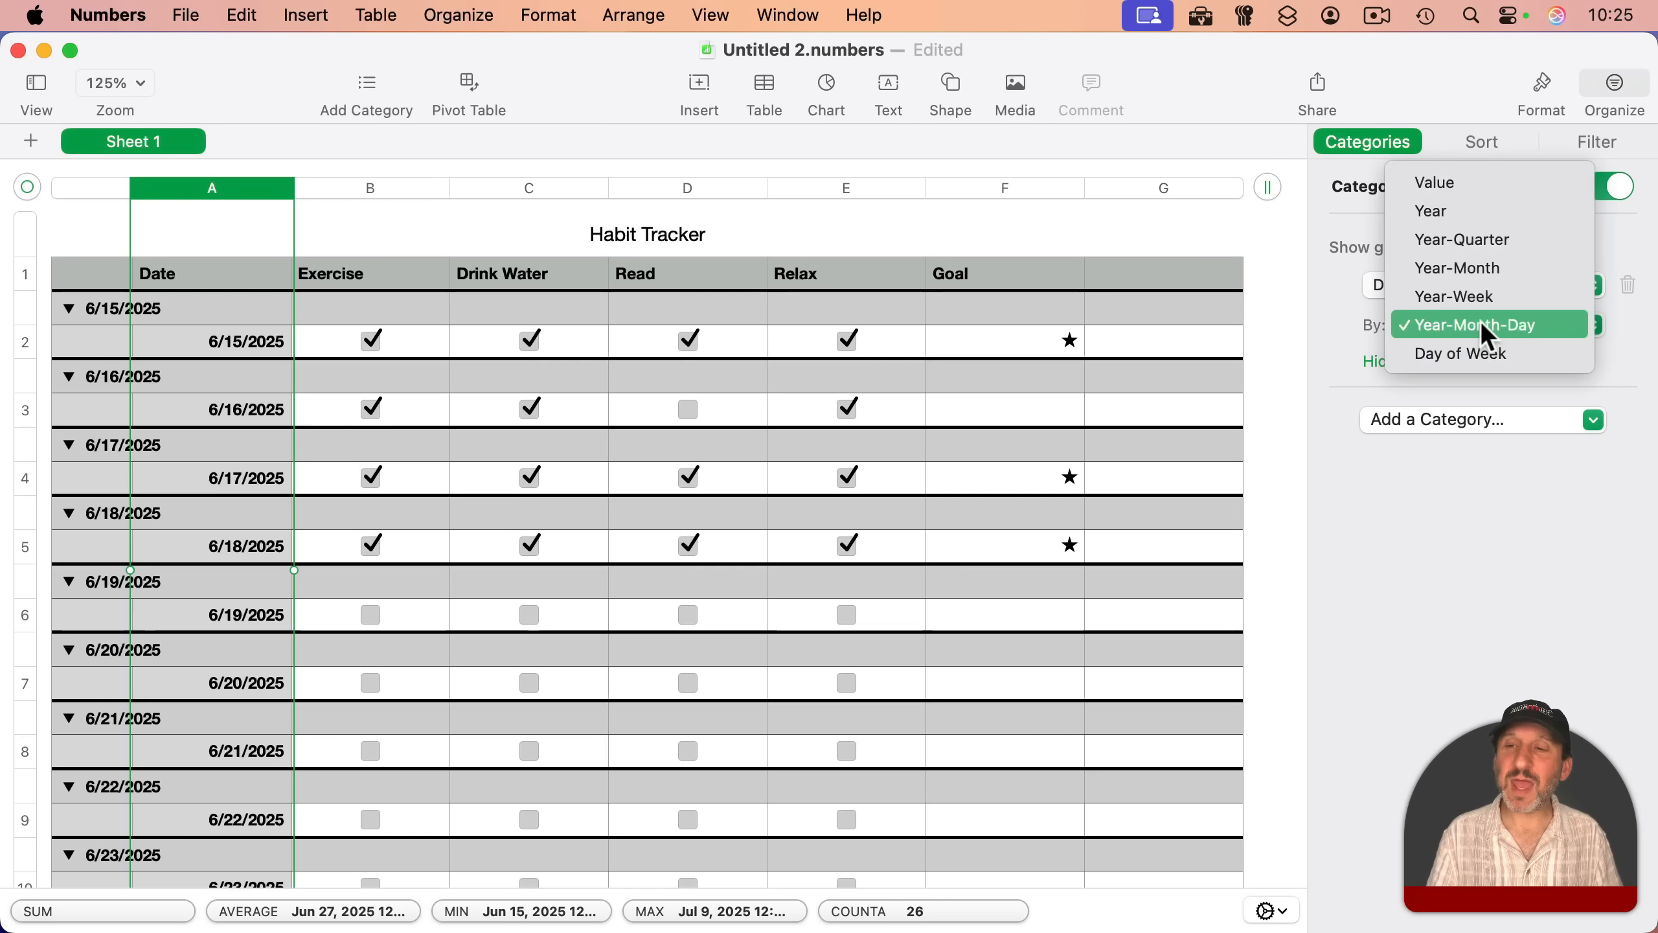
{"action": "left_click", "coordinate": [1484, 268]}
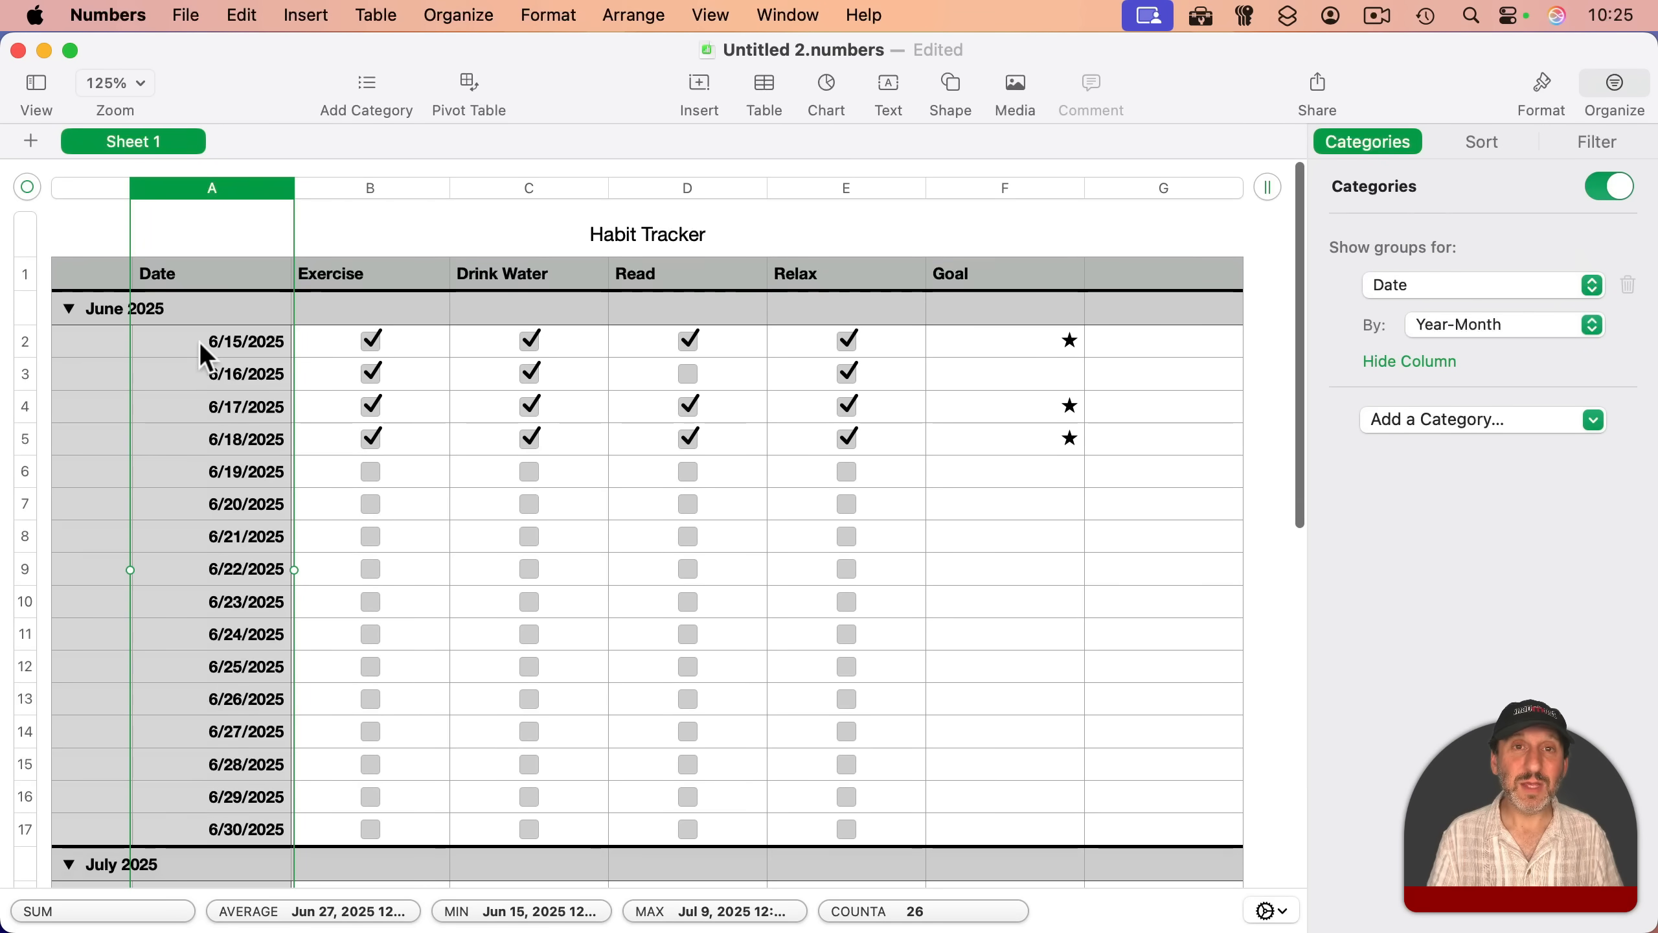
Step: Extend the table with more rows so the dates run through 9/5/2025, and review the monthly groups
{"action": "scroll", "coordinate": [205, 771], "scroll_direction": "down", "scroll_amount": 1}
{"action": "scroll", "coordinate": [205, 771], "scroll_direction": "down", "scroll_amount": 5}
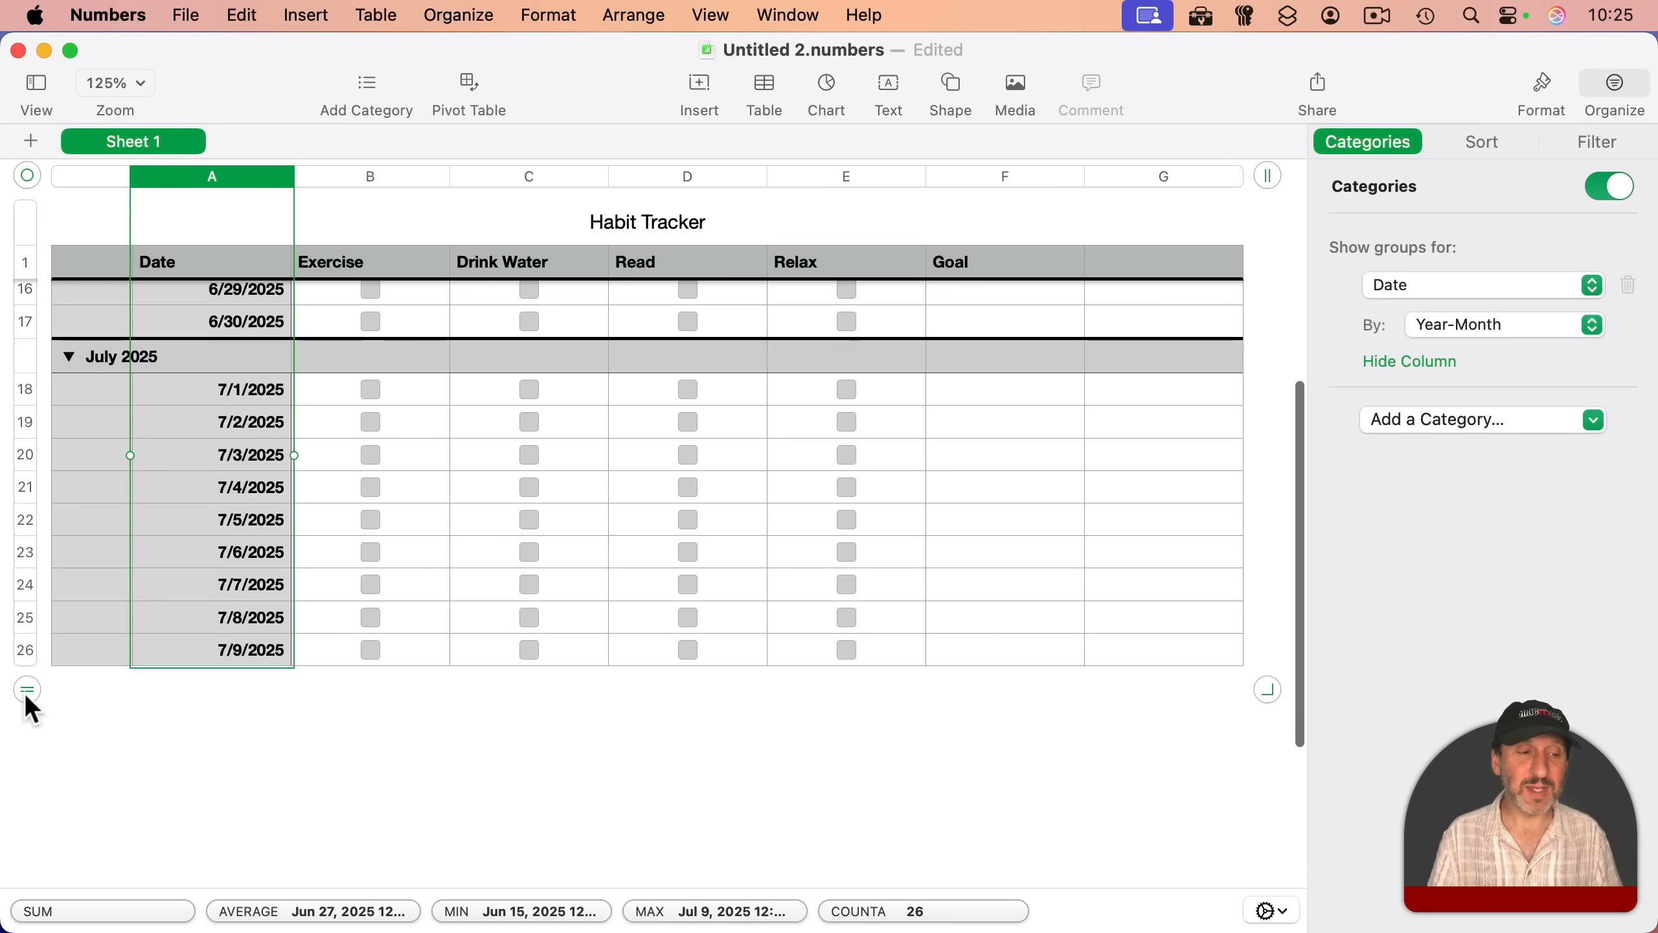
{"action": "left_click_drag", "start_coordinate": [23, 693], "coordinate": [39, 878]}
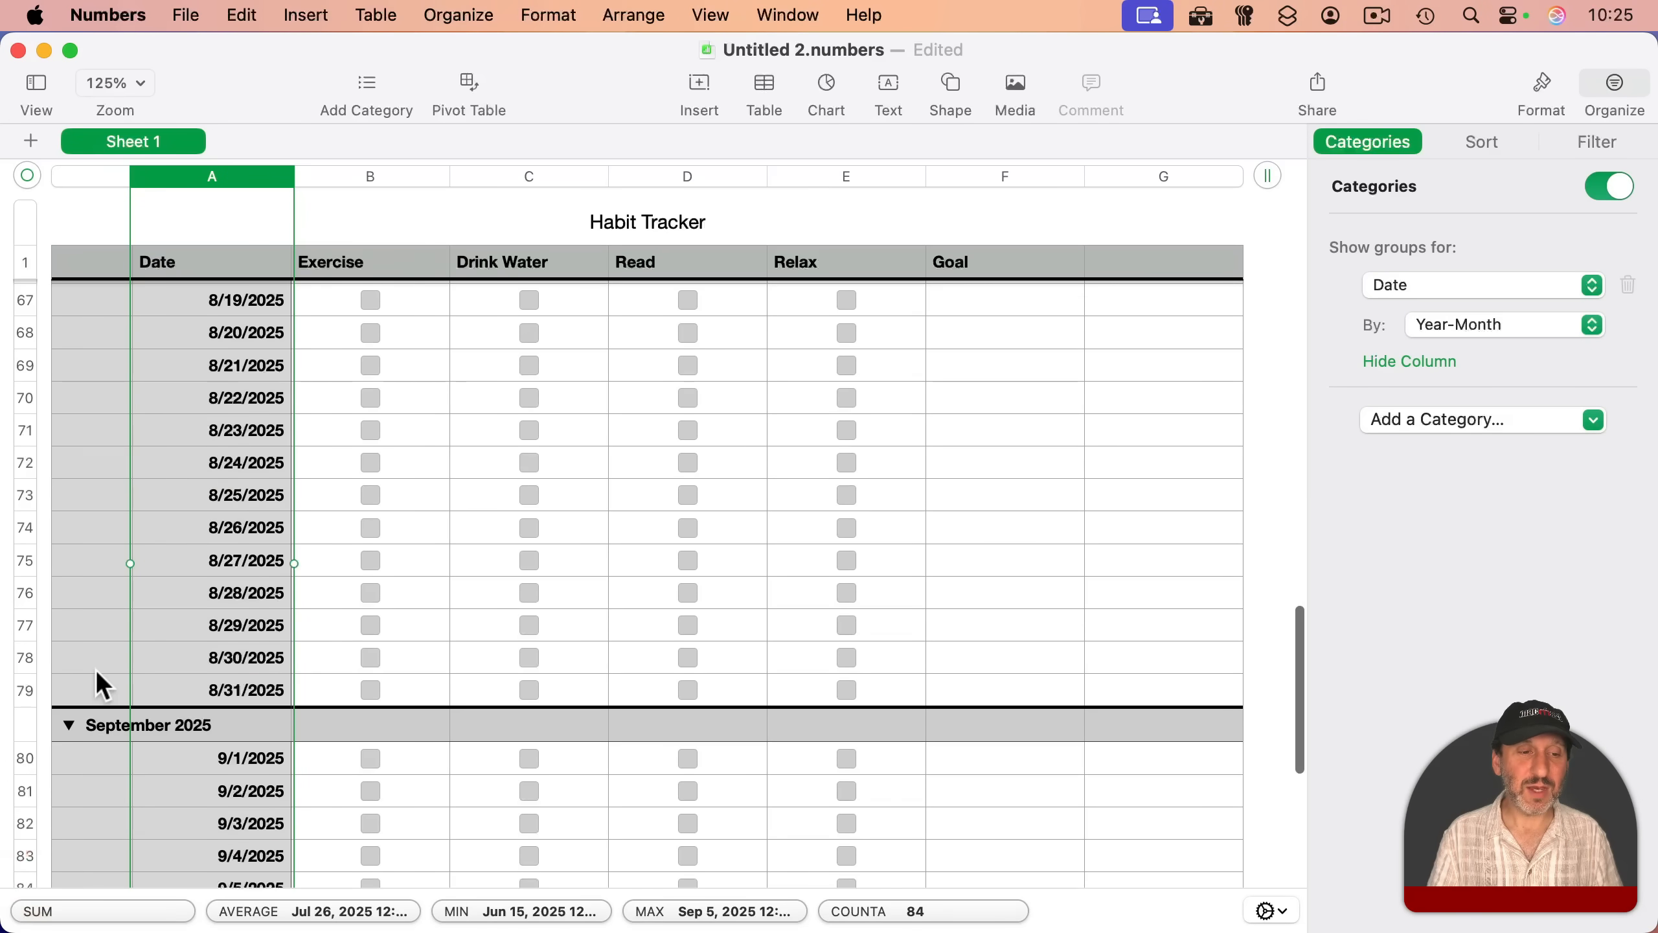
{"action": "scroll", "coordinate": [115, 648], "scroll_direction": "down", "scroll_amount": 3}
{"action": "scroll", "coordinate": [115, 647], "scroll_direction": "up", "scroll_amount": 20}
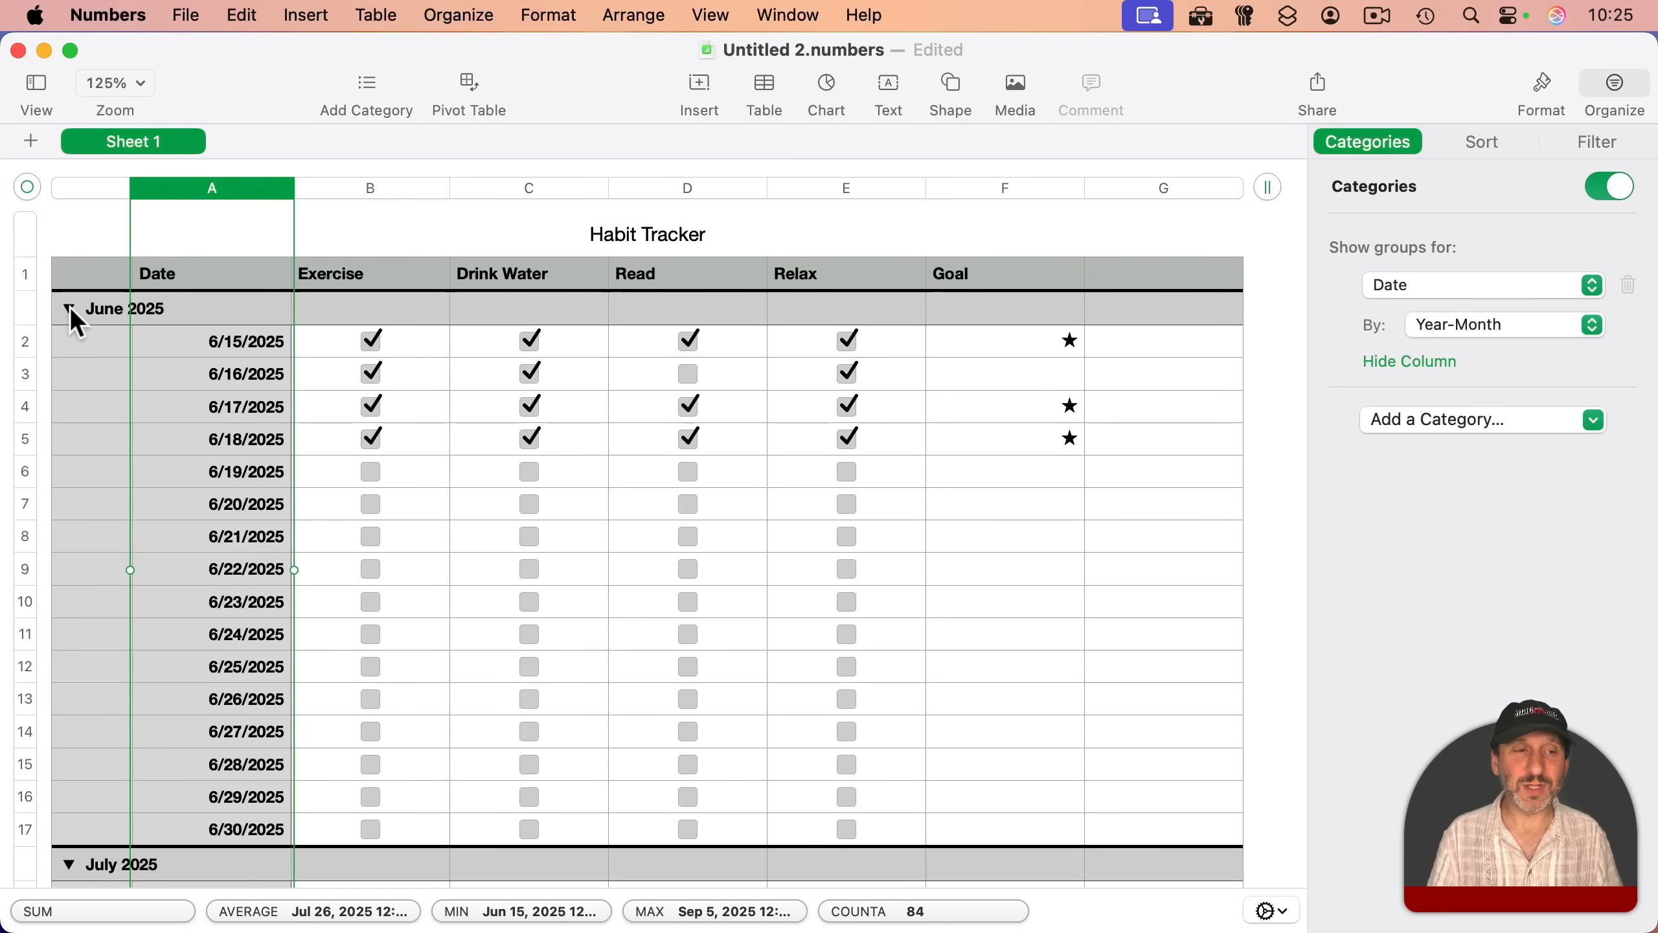
Step: Collapse the June 2025 group and expand it again
{"action": "left_click", "coordinate": [69, 309]}
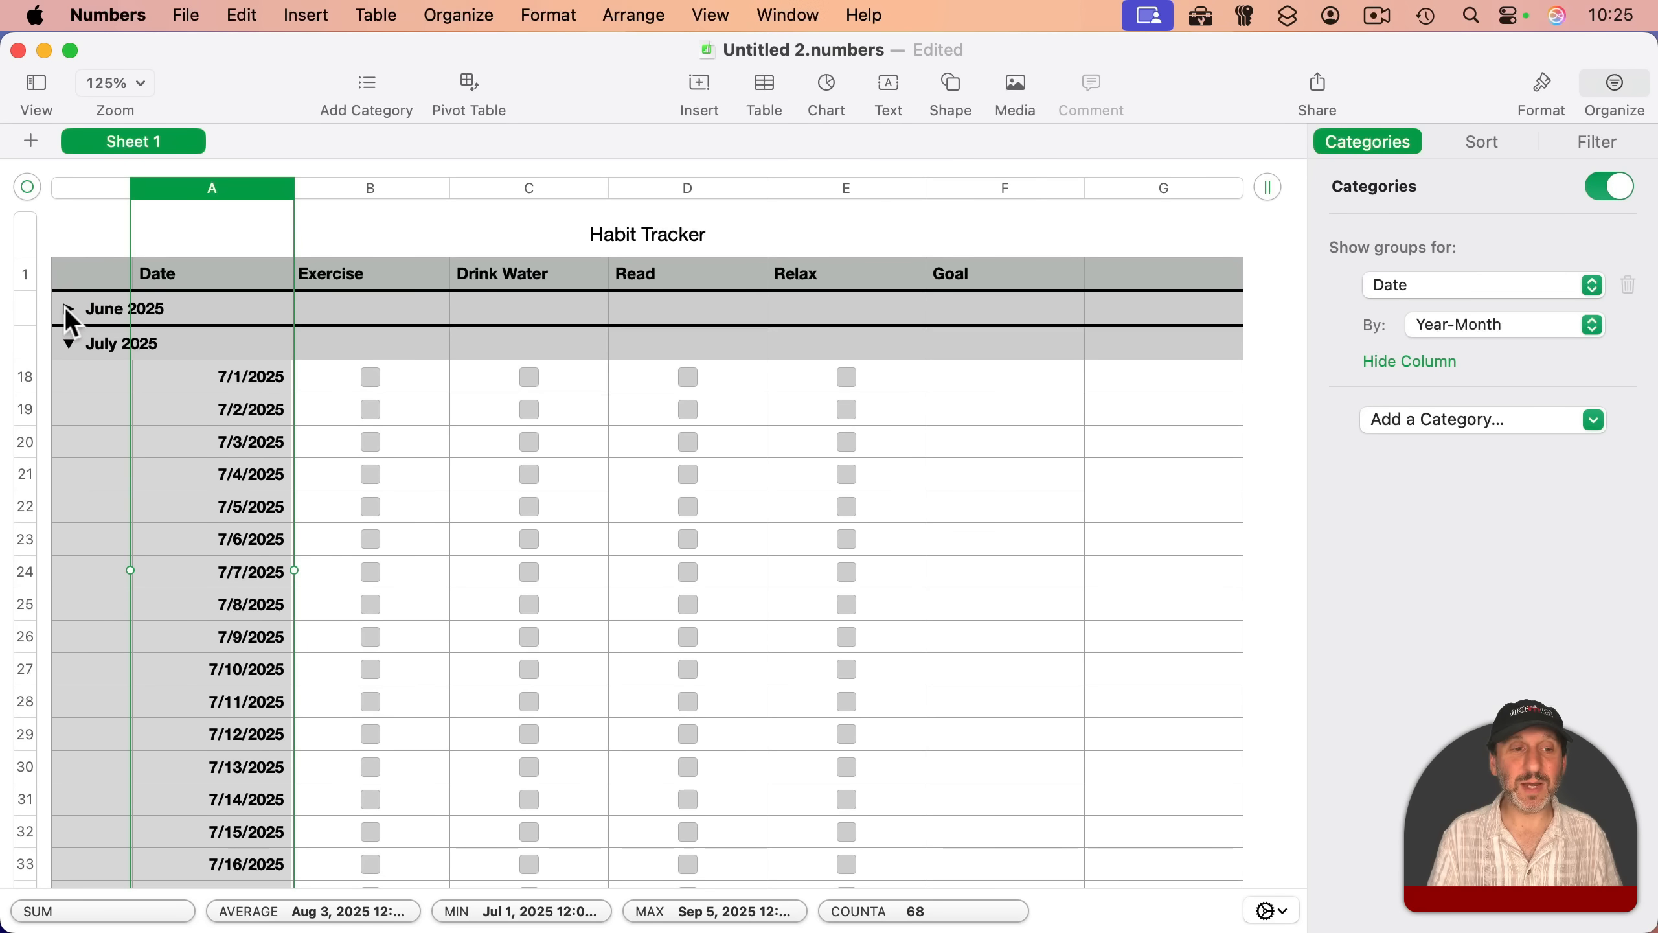
{"action": "left_click", "coordinate": [68, 308]}
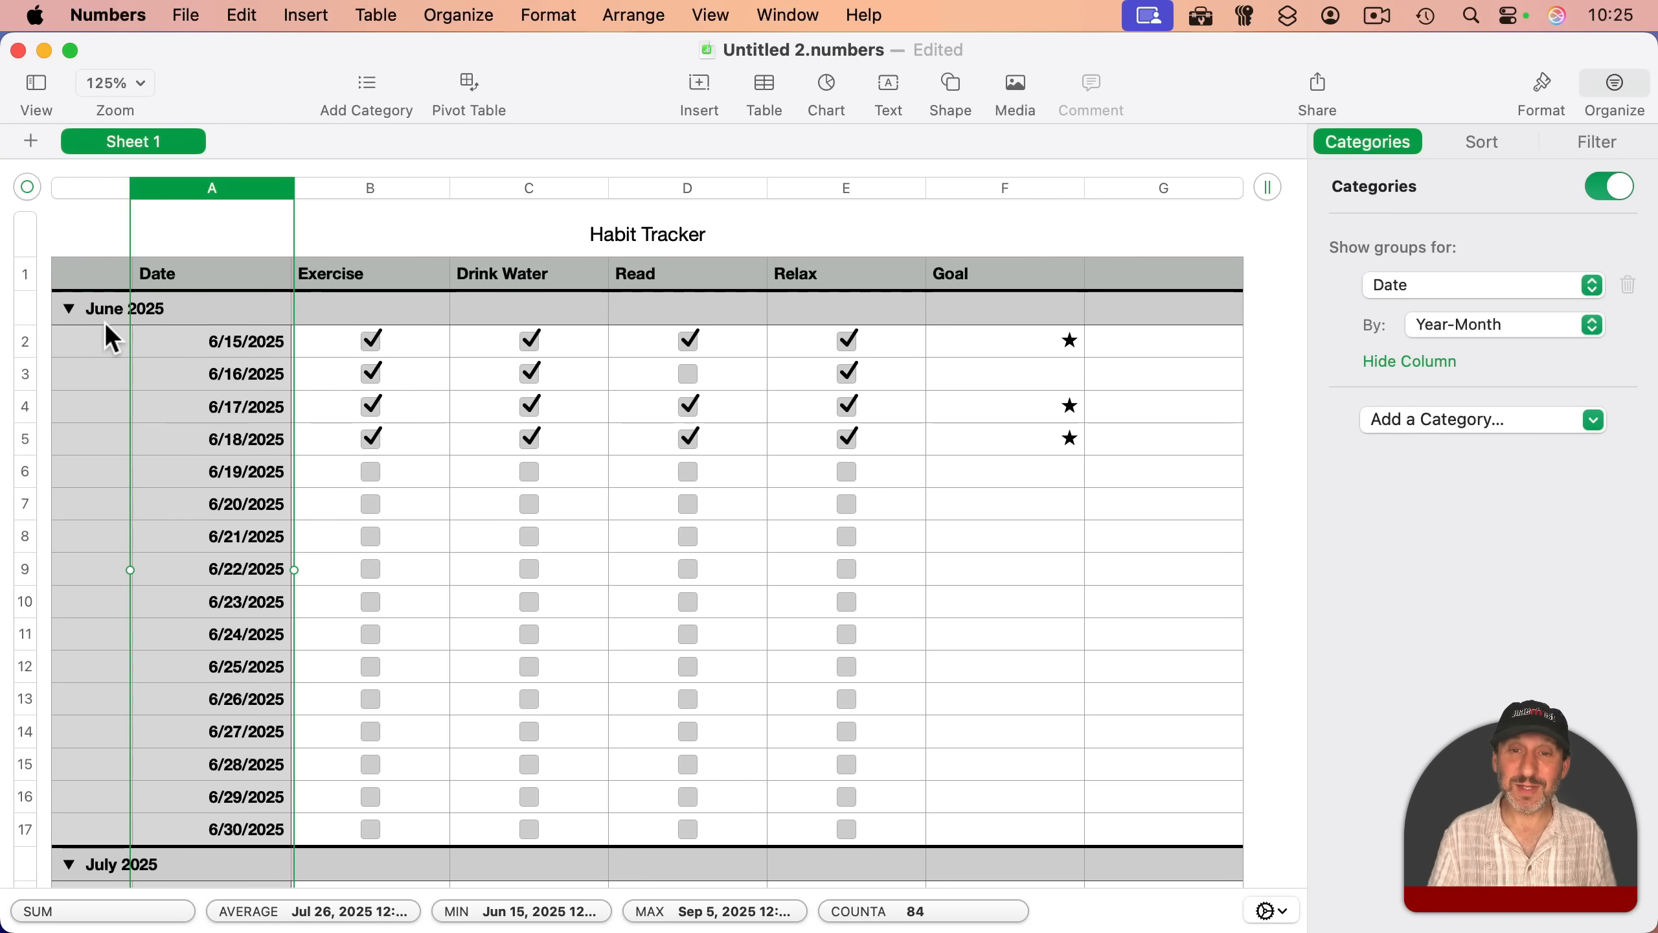
Step: Summarize the Goal column in the month group rows with Average
{"action": "left_click", "coordinate": [1007, 313]}
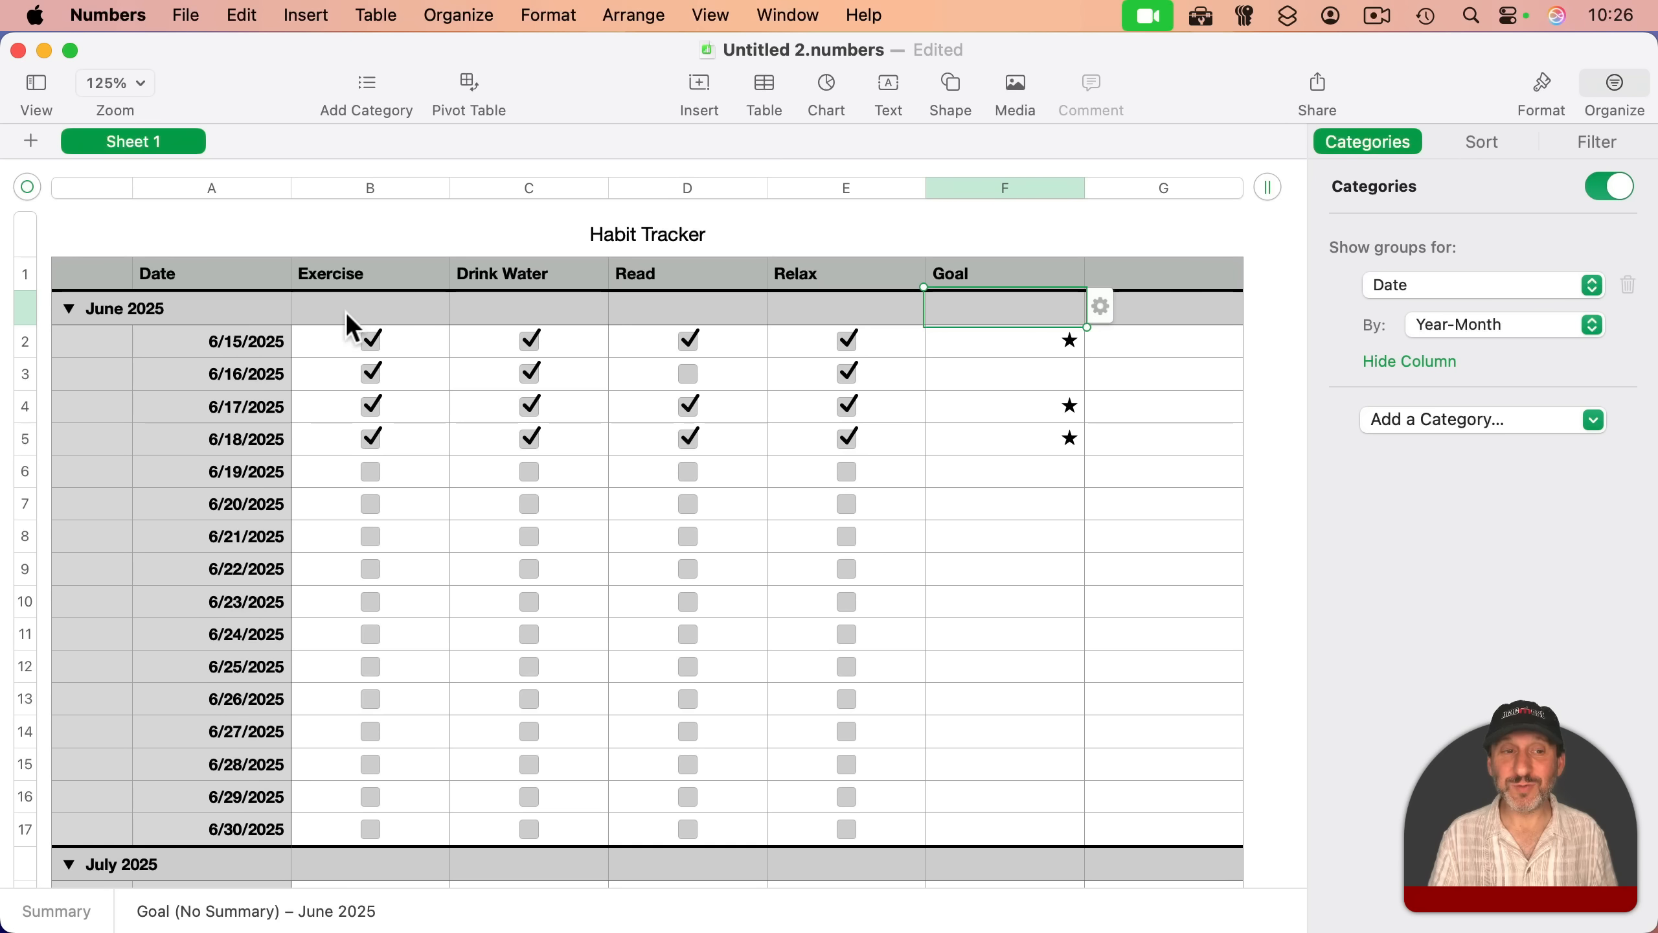
{"action": "left_click", "coordinate": [1099, 306]}
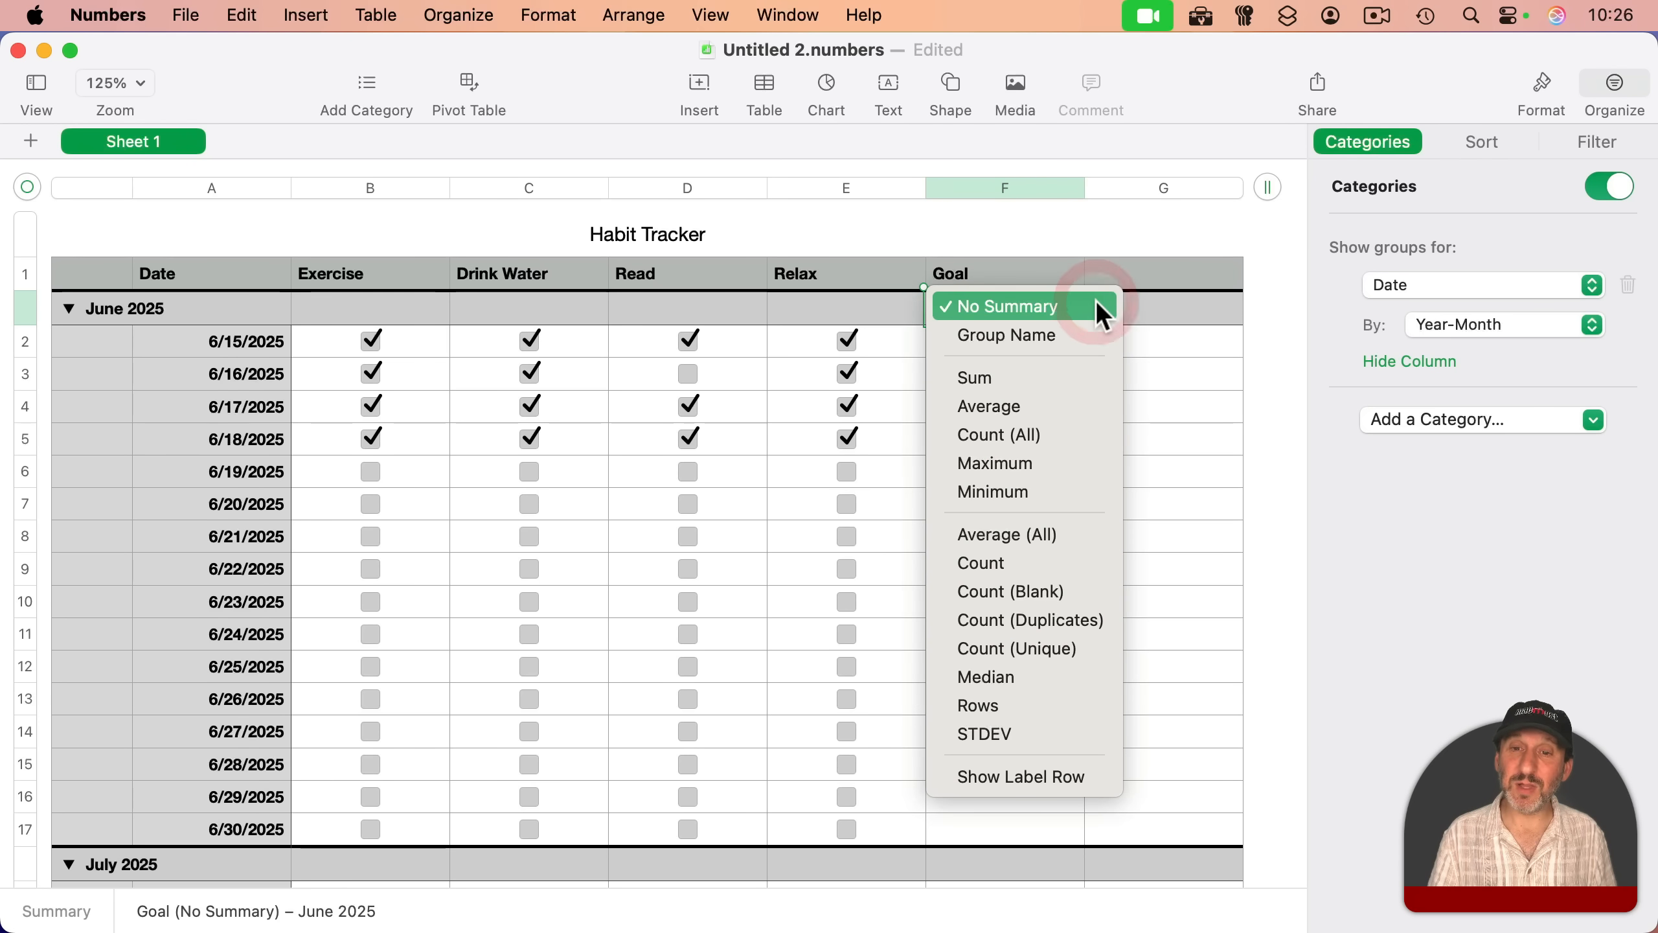
{"action": "left_click", "coordinate": [1017, 406]}
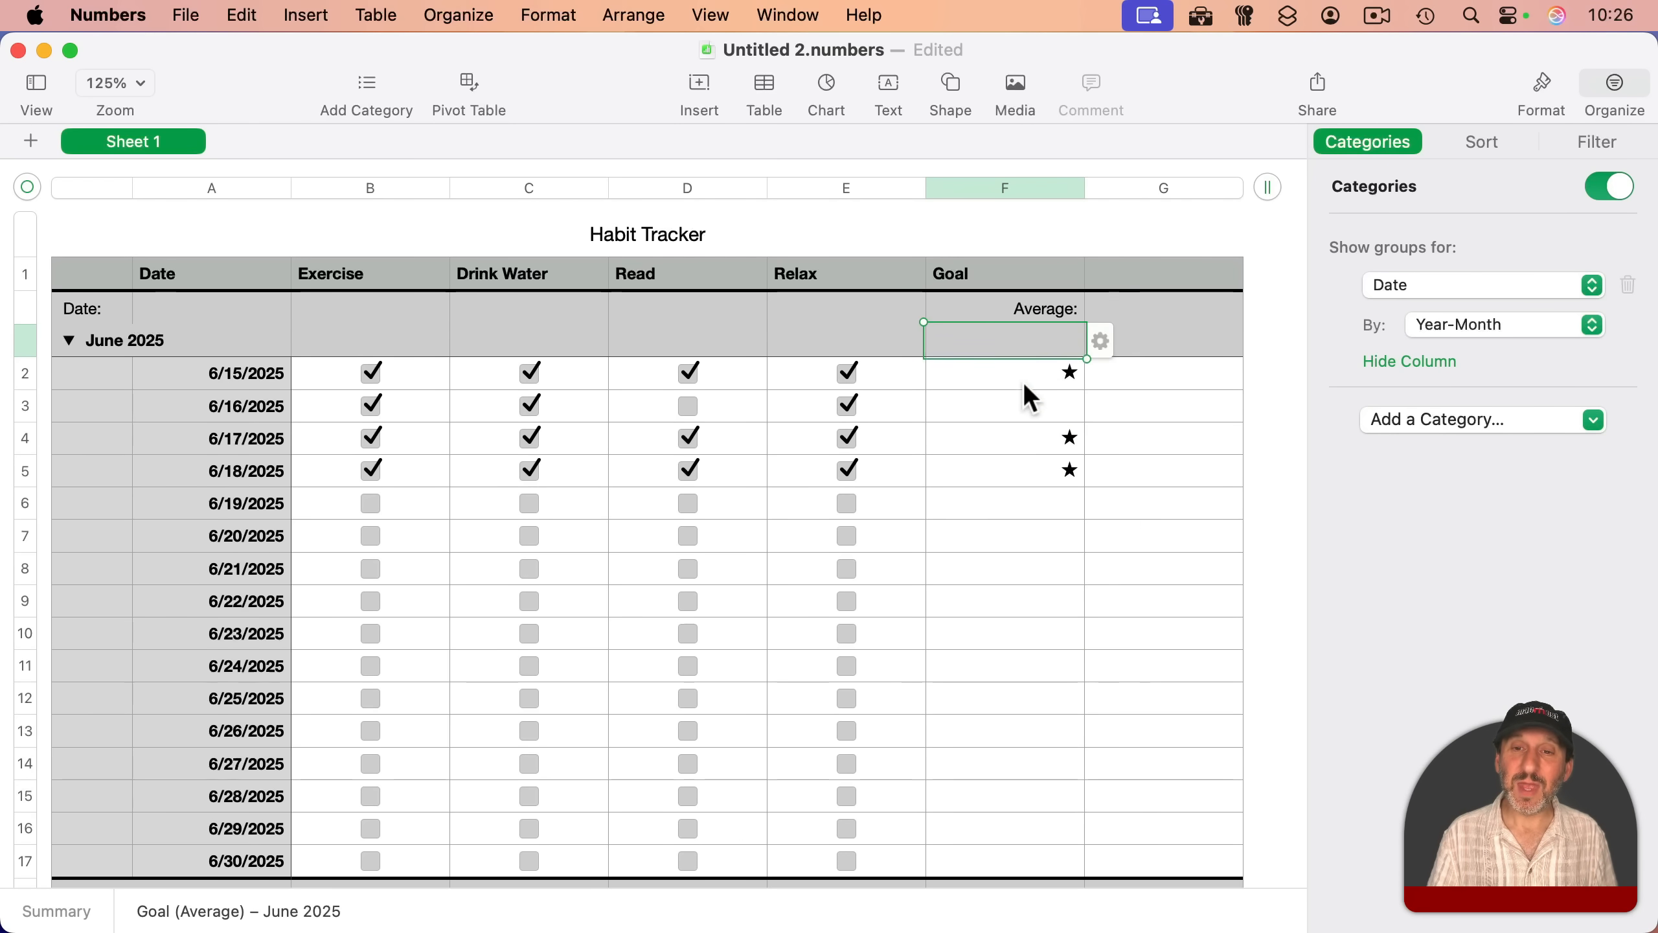
Step: Format the Goal summary as Percentage and hide the summary label row
{"action": "left_click", "coordinate": [1524, 95]}
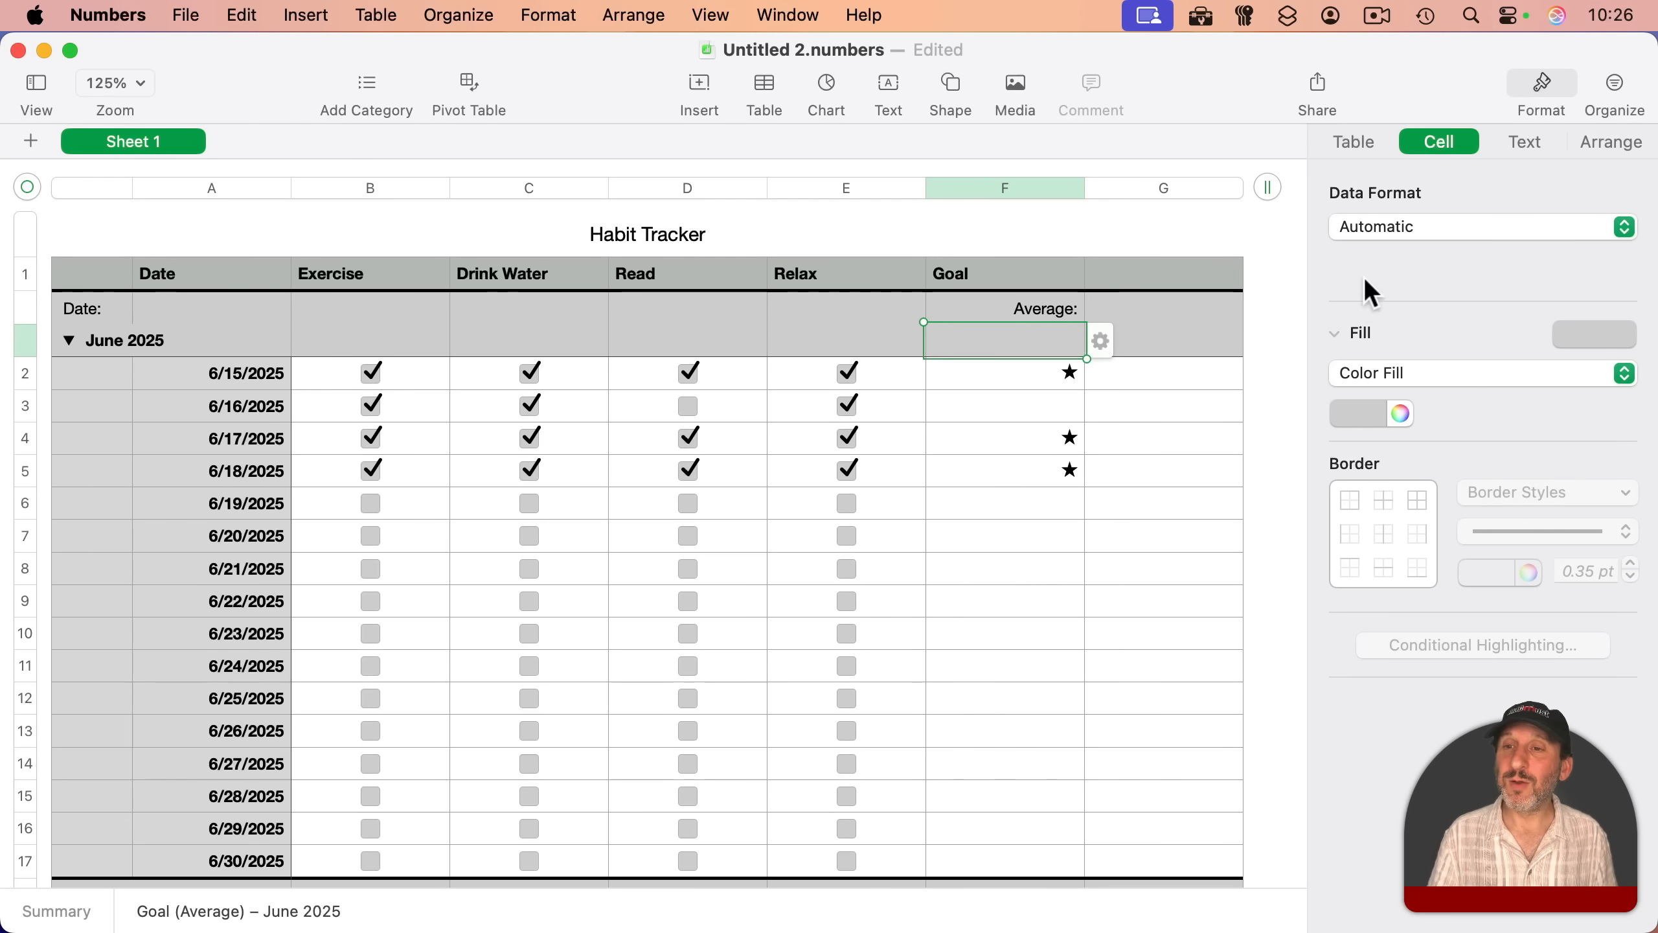
{"action": "left_click", "coordinate": [1381, 226]}
{"action": "left_click", "coordinate": [1385, 324]}
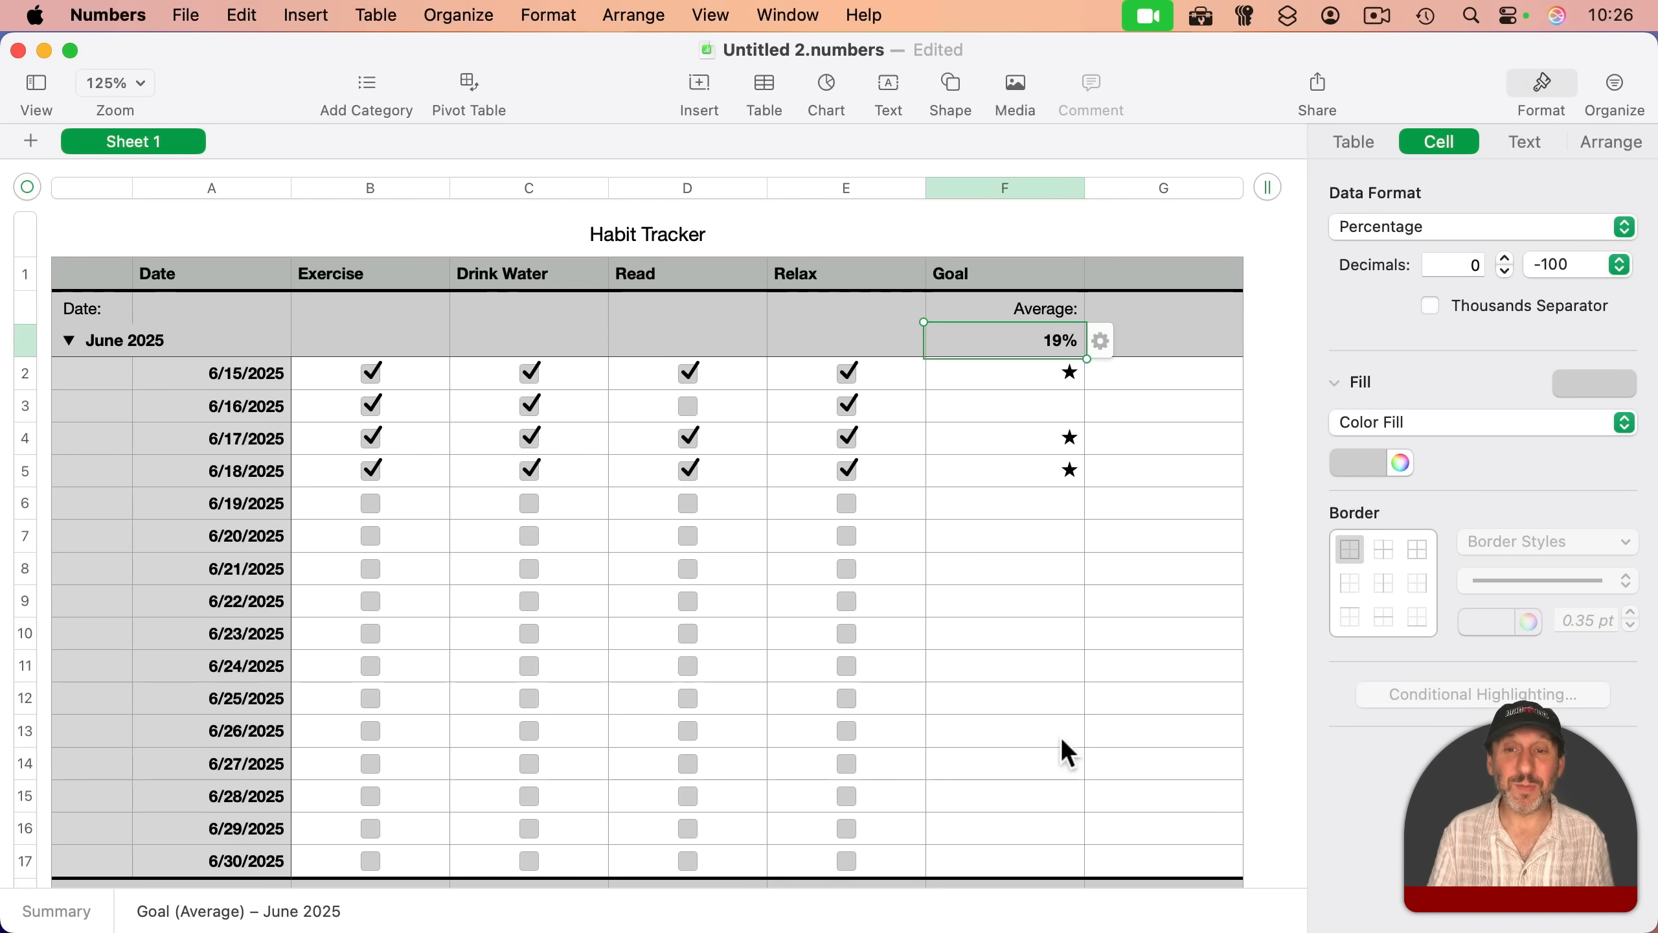
{"action": "left_click", "coordinate": [1099, 342]}
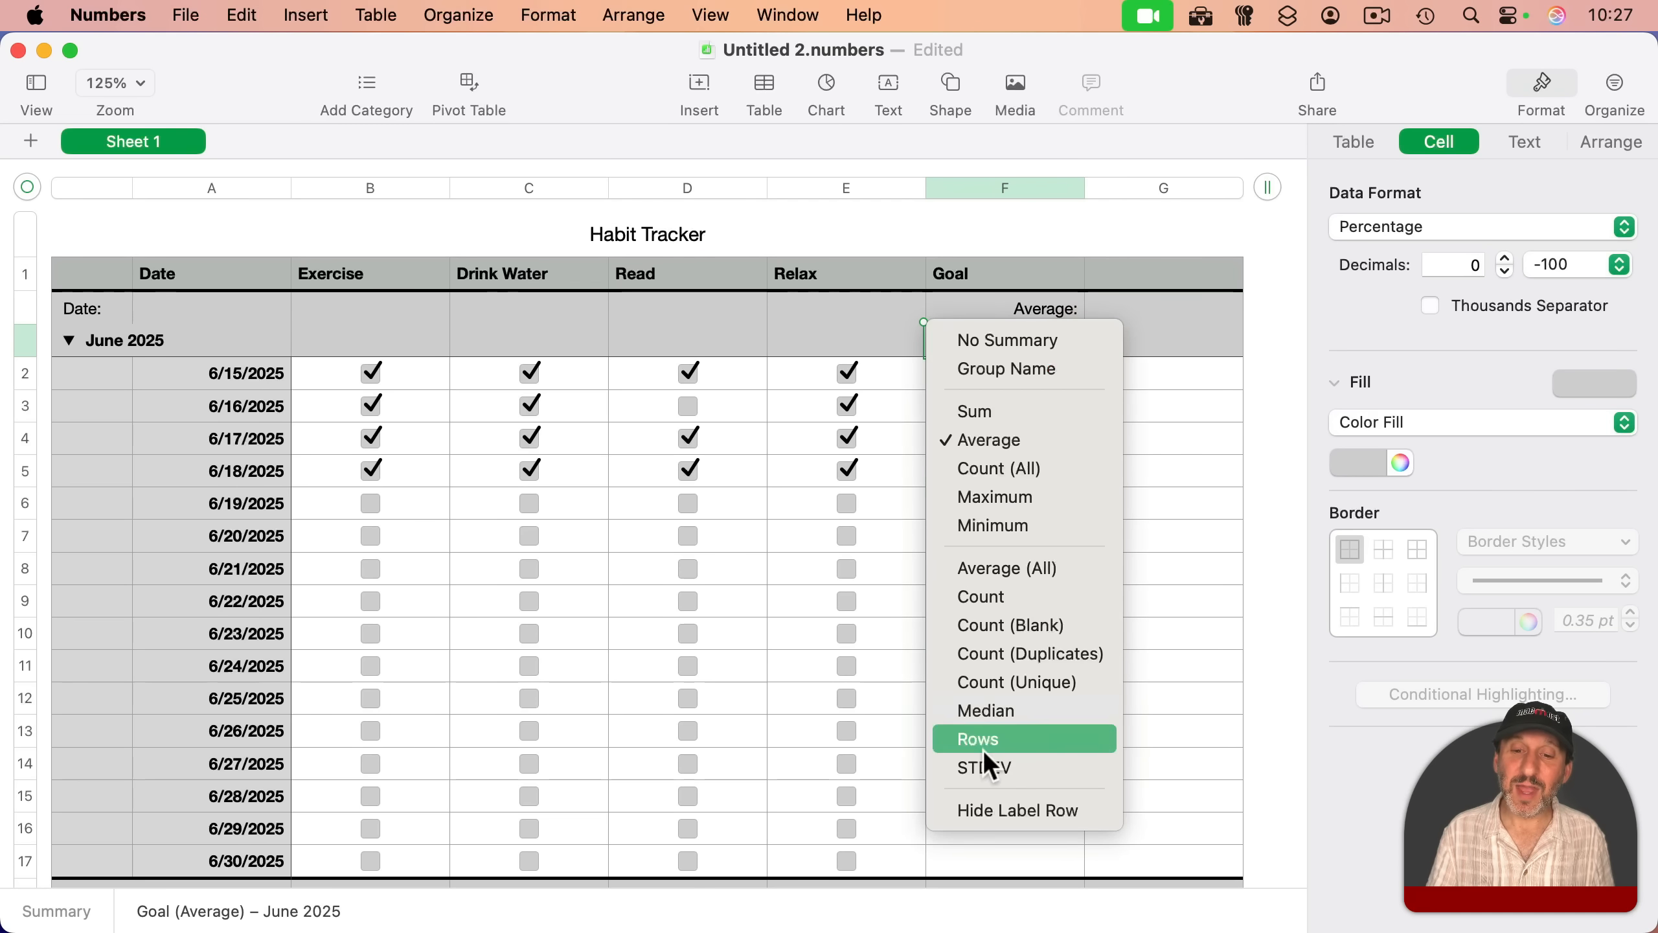
{"action": "left_click", "coordinate": [988, 810]}
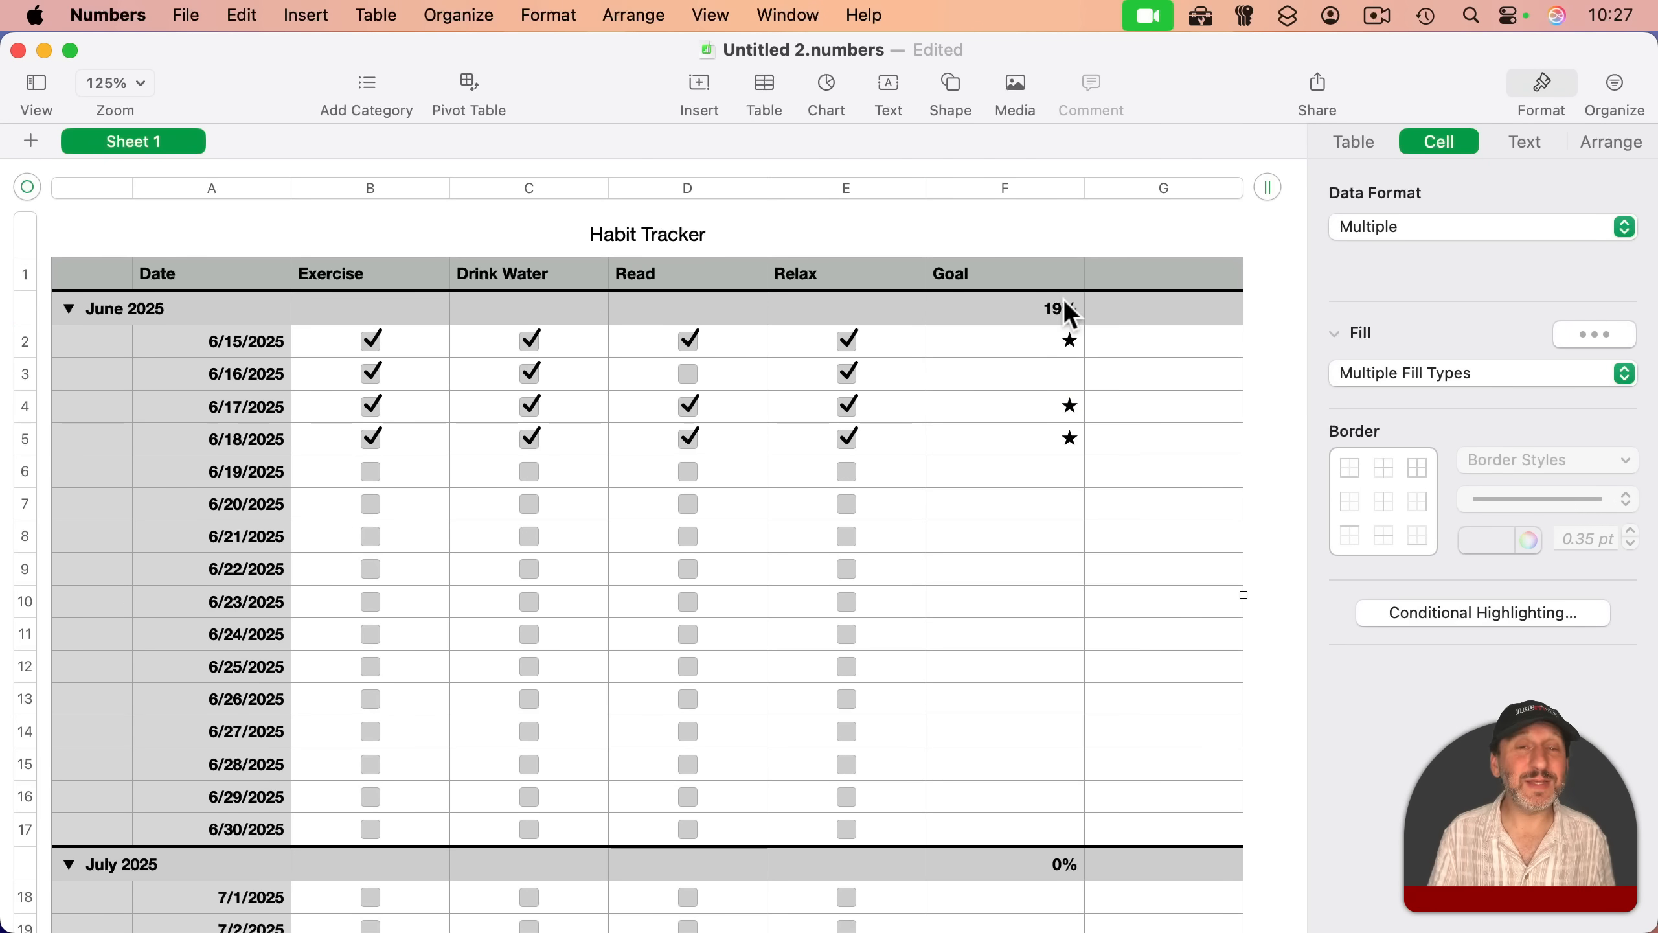
Step: Set the month group summaries of the Exercise, Drink Water, Read and Relax columns to Average
{"action": "left_click", "coordinate": [339, 313]}
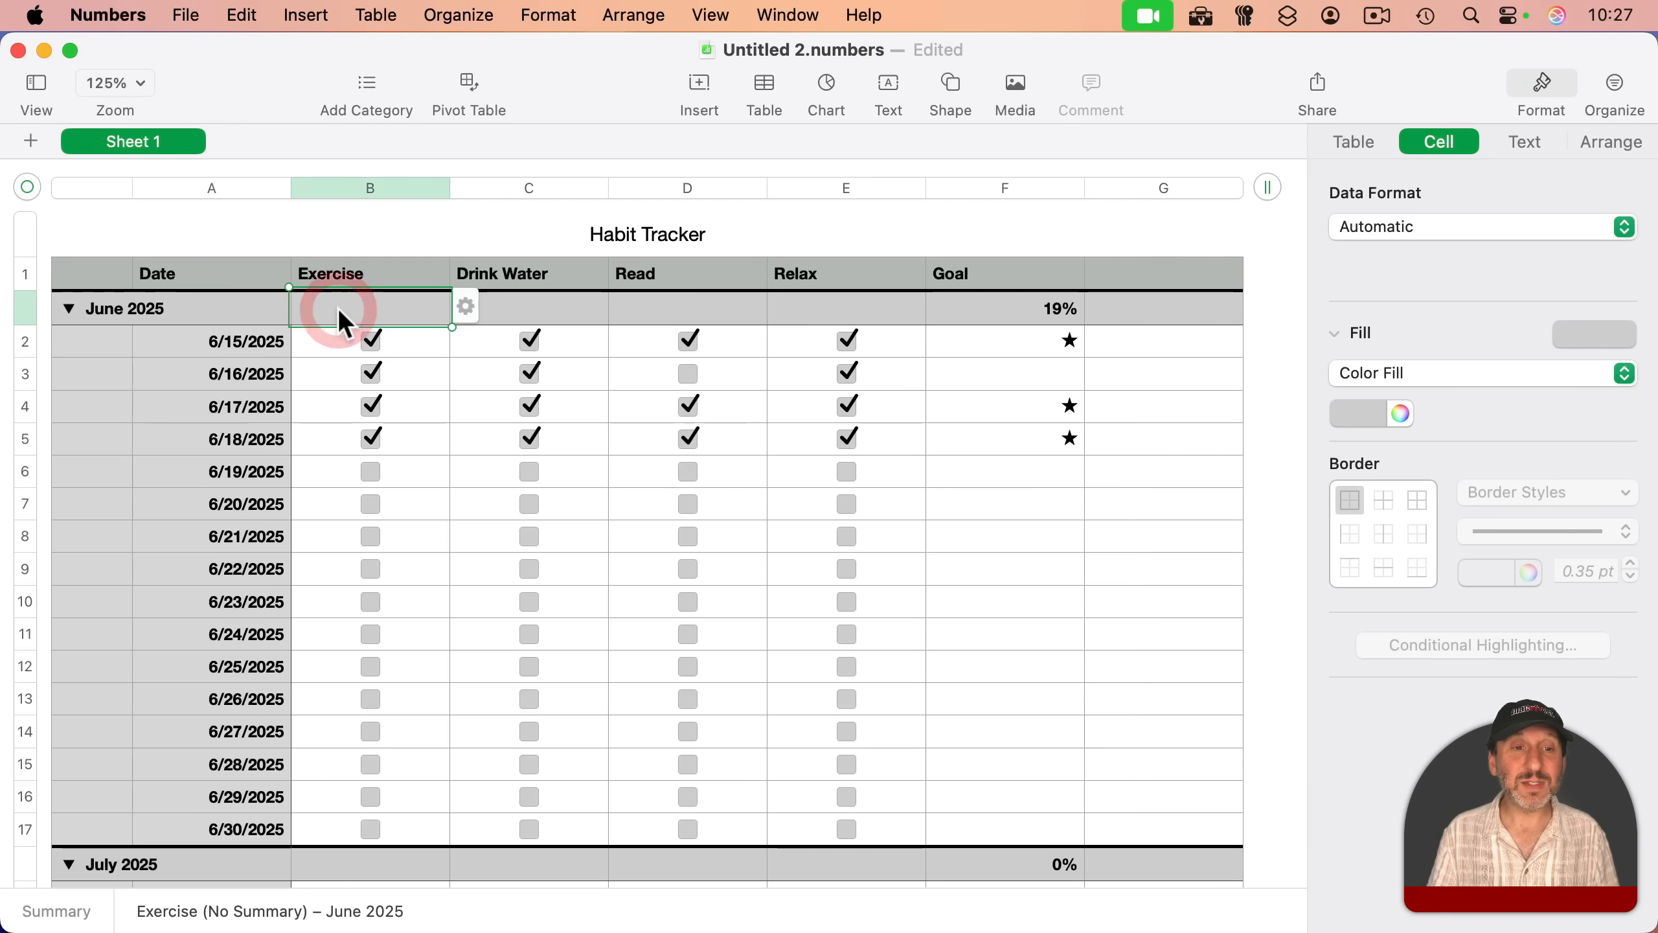
{"action": "left_click", "coordinate": [457, 306]}
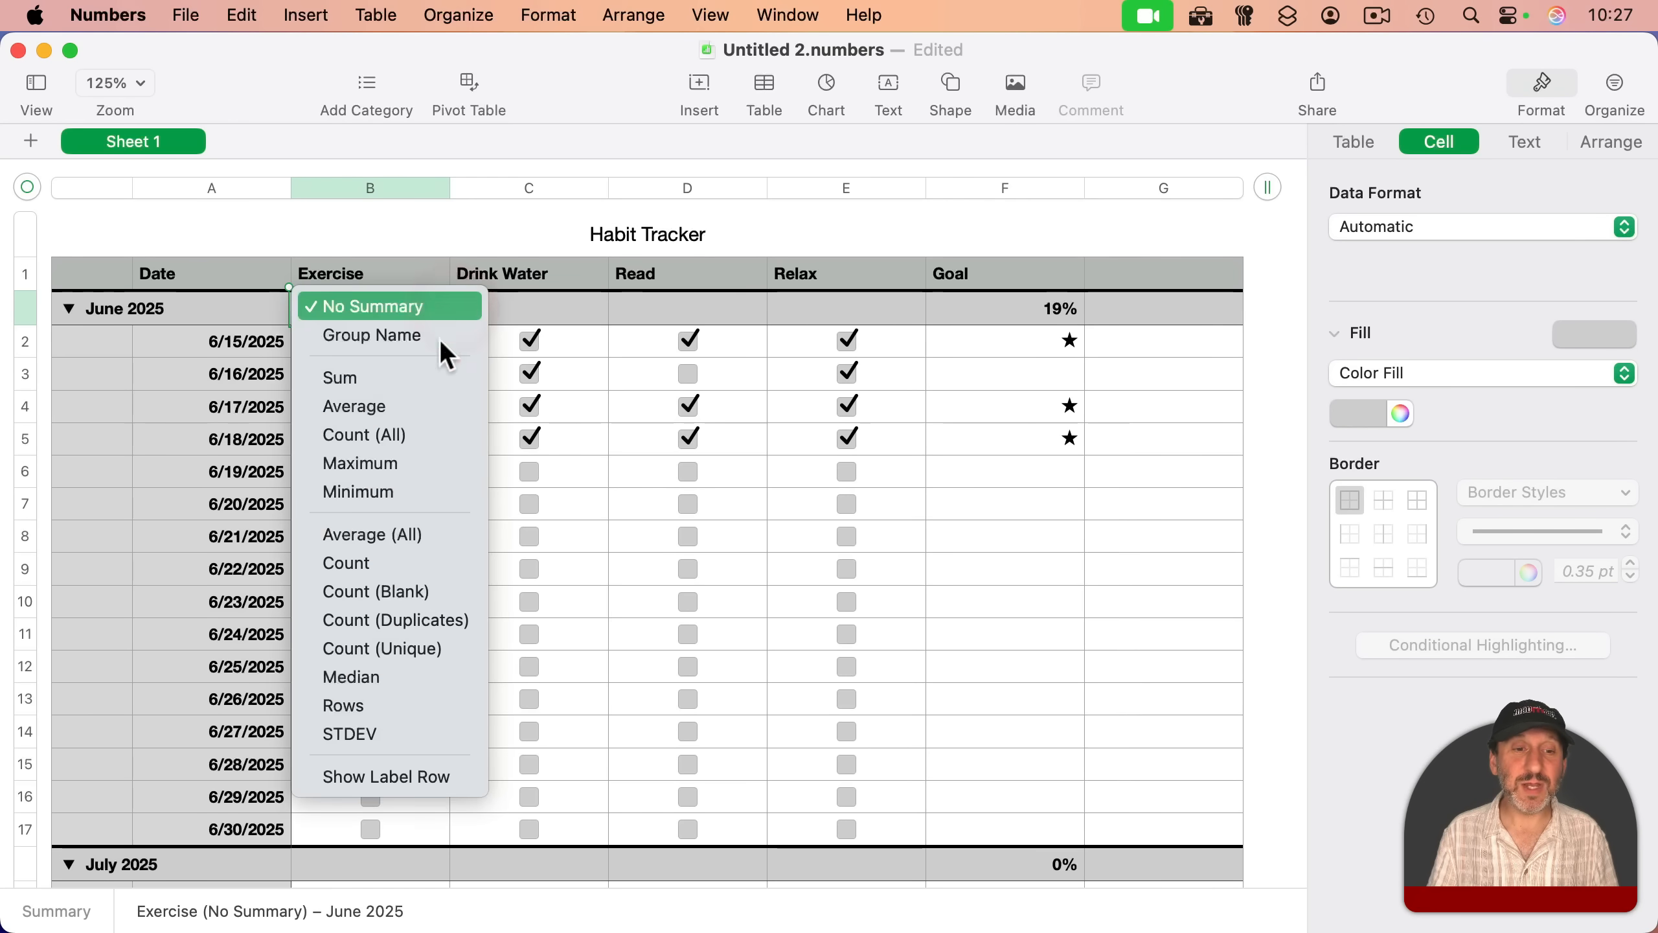
{"action": "left_click", "coordinate": [411, 409]}
{"action": "left_click", "coordinate": [565, 308]}
{"action": "left_click", "coordinate": [624, 307]}
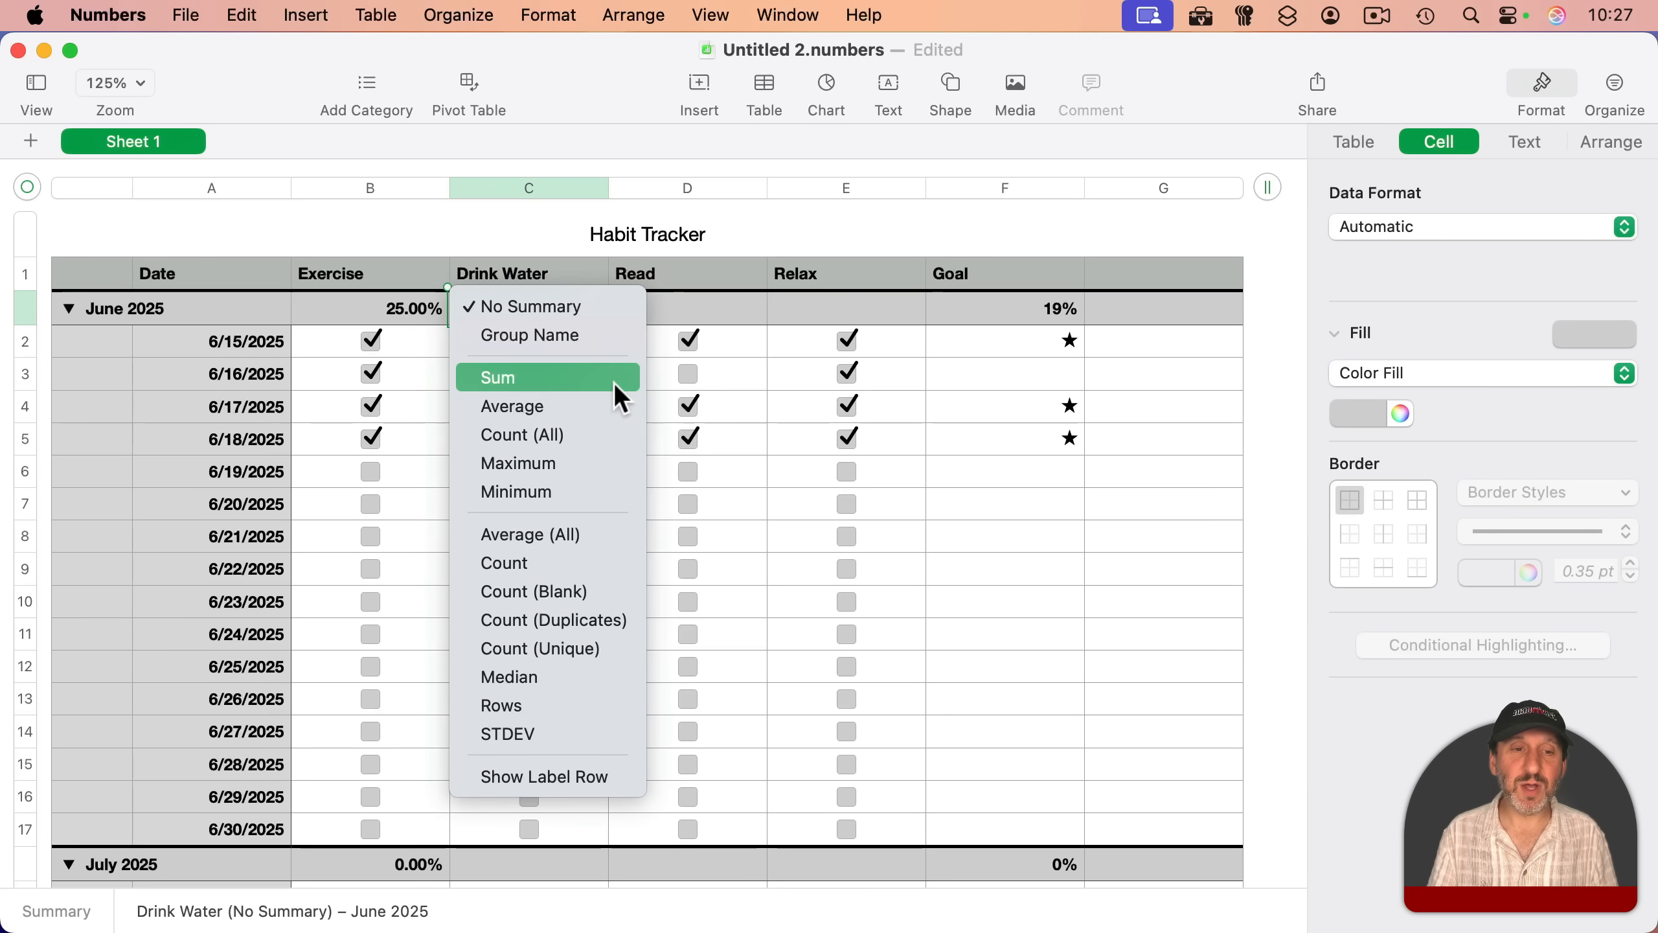
{"action": "left_click", "coordinate": [609, 399]}
{"action": "left_click", "coordinate": [760, 306]}
{"action": "left_click", "coordinate": [781, 306]}
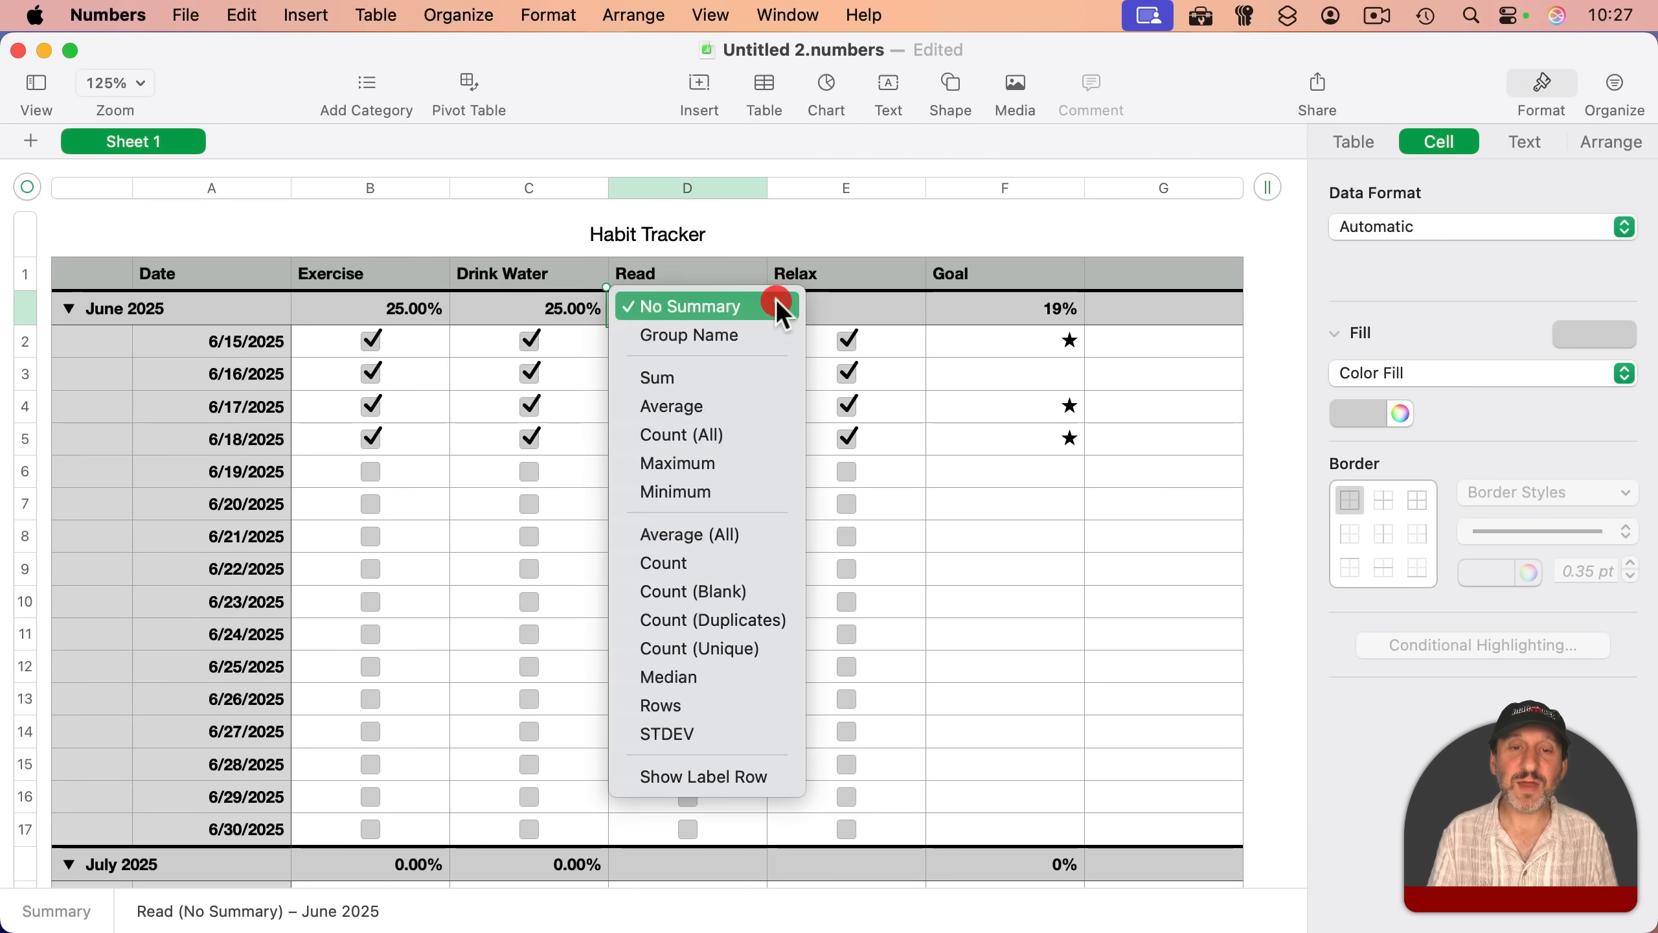
{"action": "left_click", "coordinate": [756, 403]}
{"action": "left_click", "coordinate": [879, 309]}
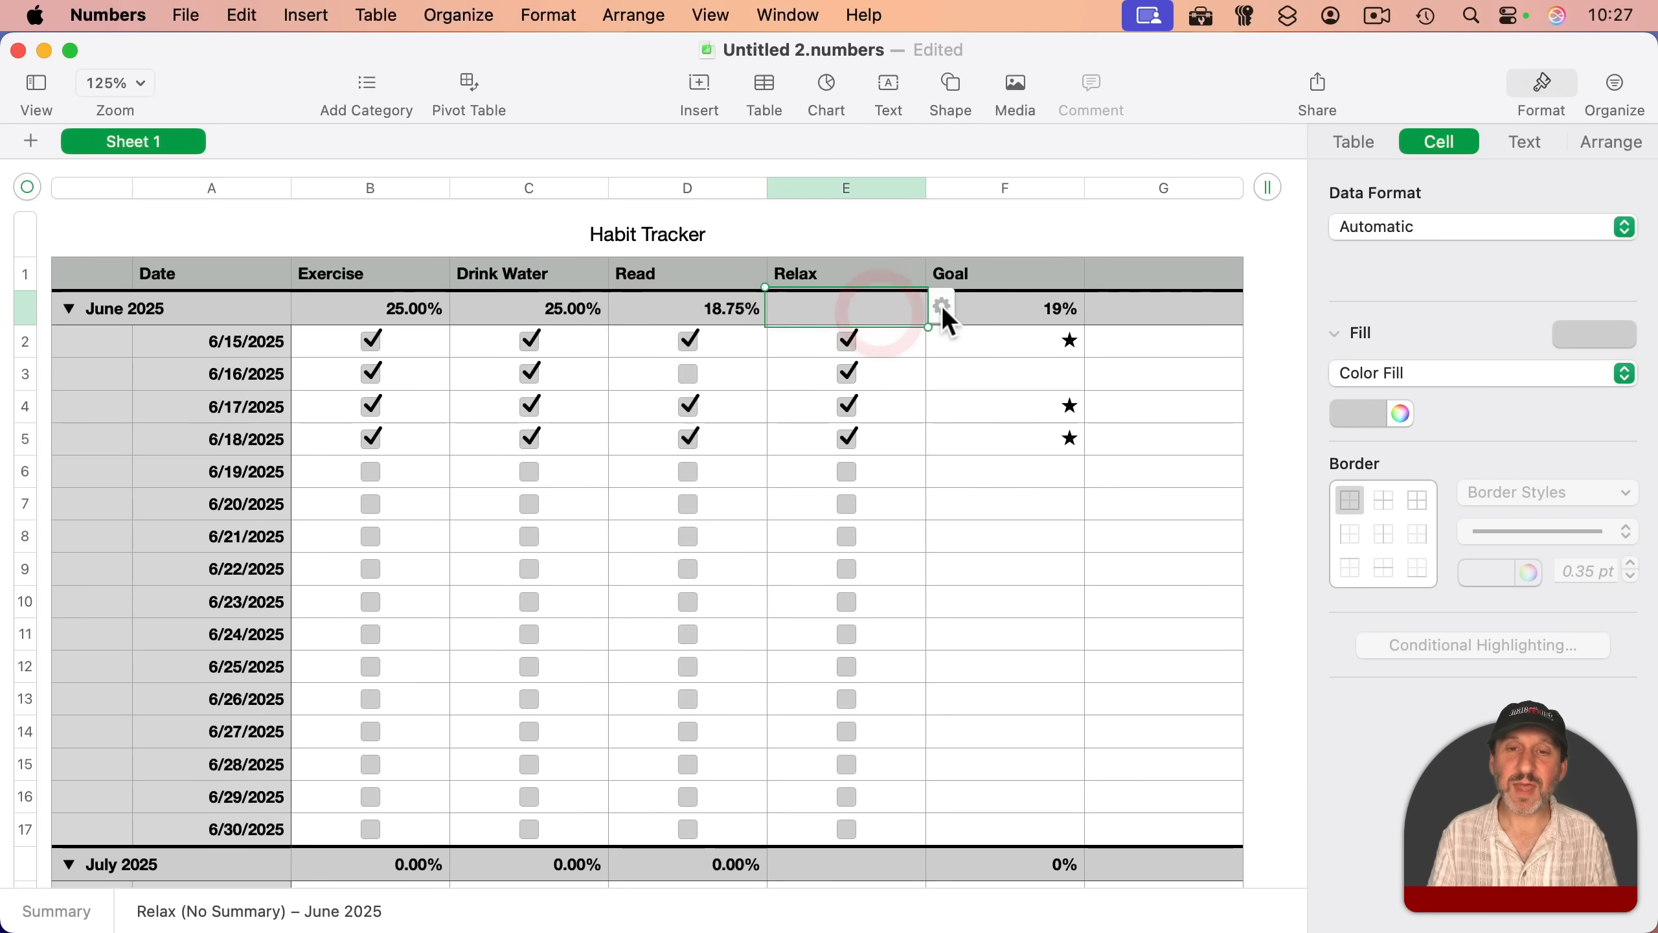
{"action": "left_click", "coordinate": [940, 307]}
{"action": "left_click", "coordinate": [932, 408]}
Step: Format the Exercise through Relax group summaries as Percentage with 0 decimals
{"action": "left_click", "coordinate": [418, 312]}
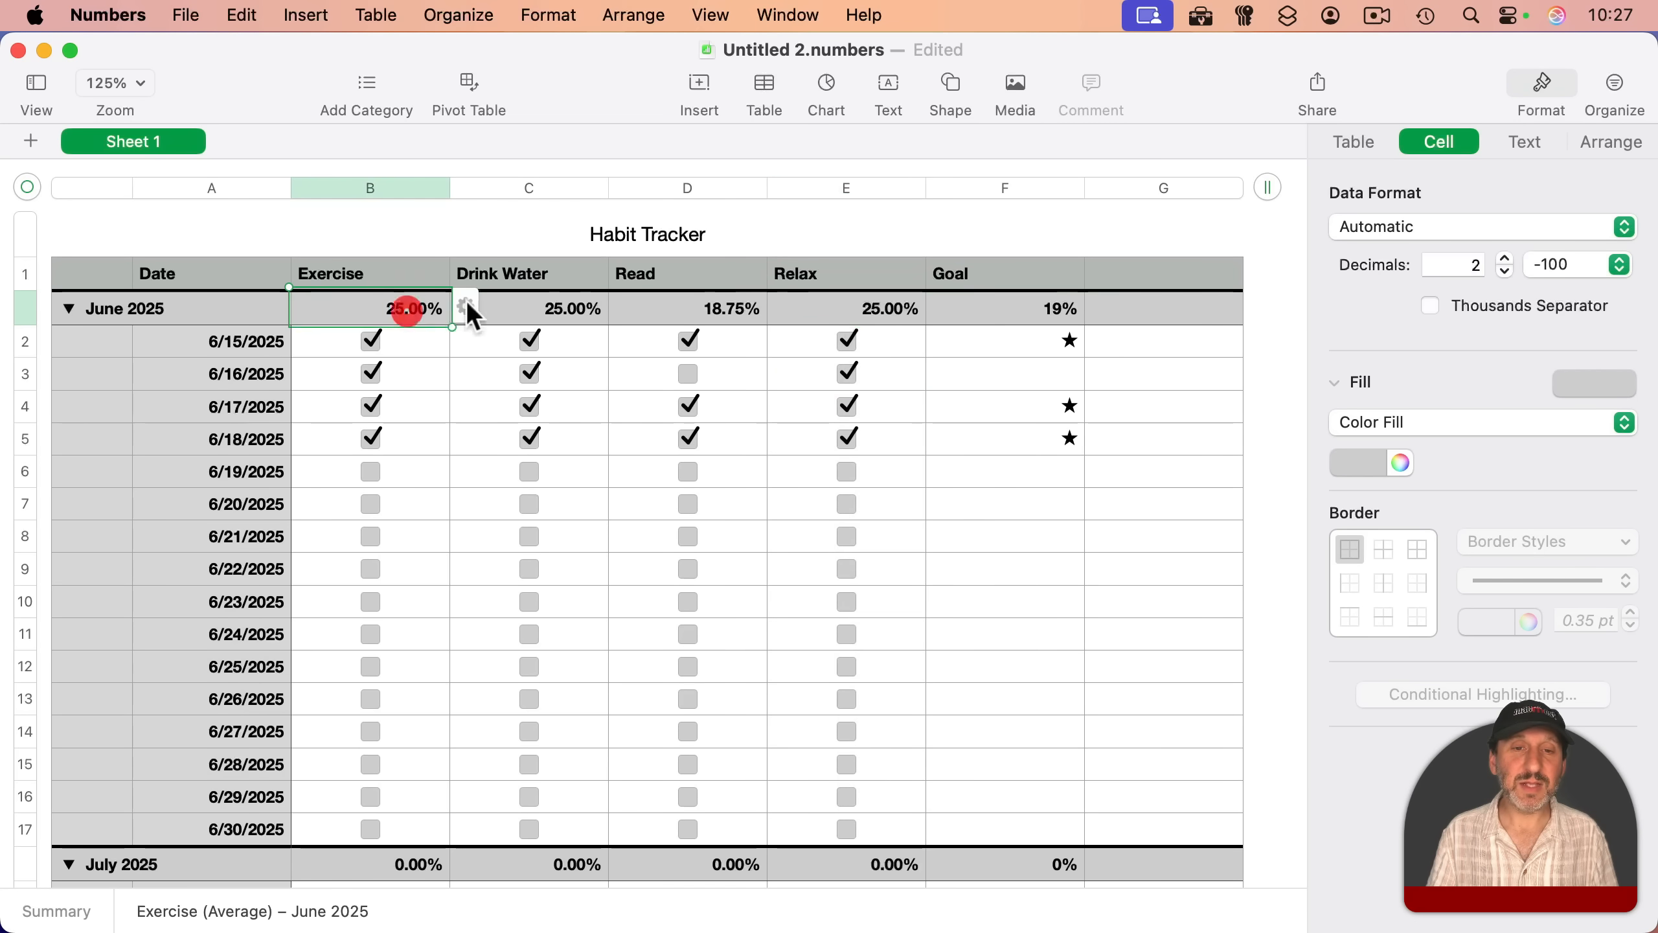
{"action": "left_click", "coordinate": [842, 314], "text": "shift"}
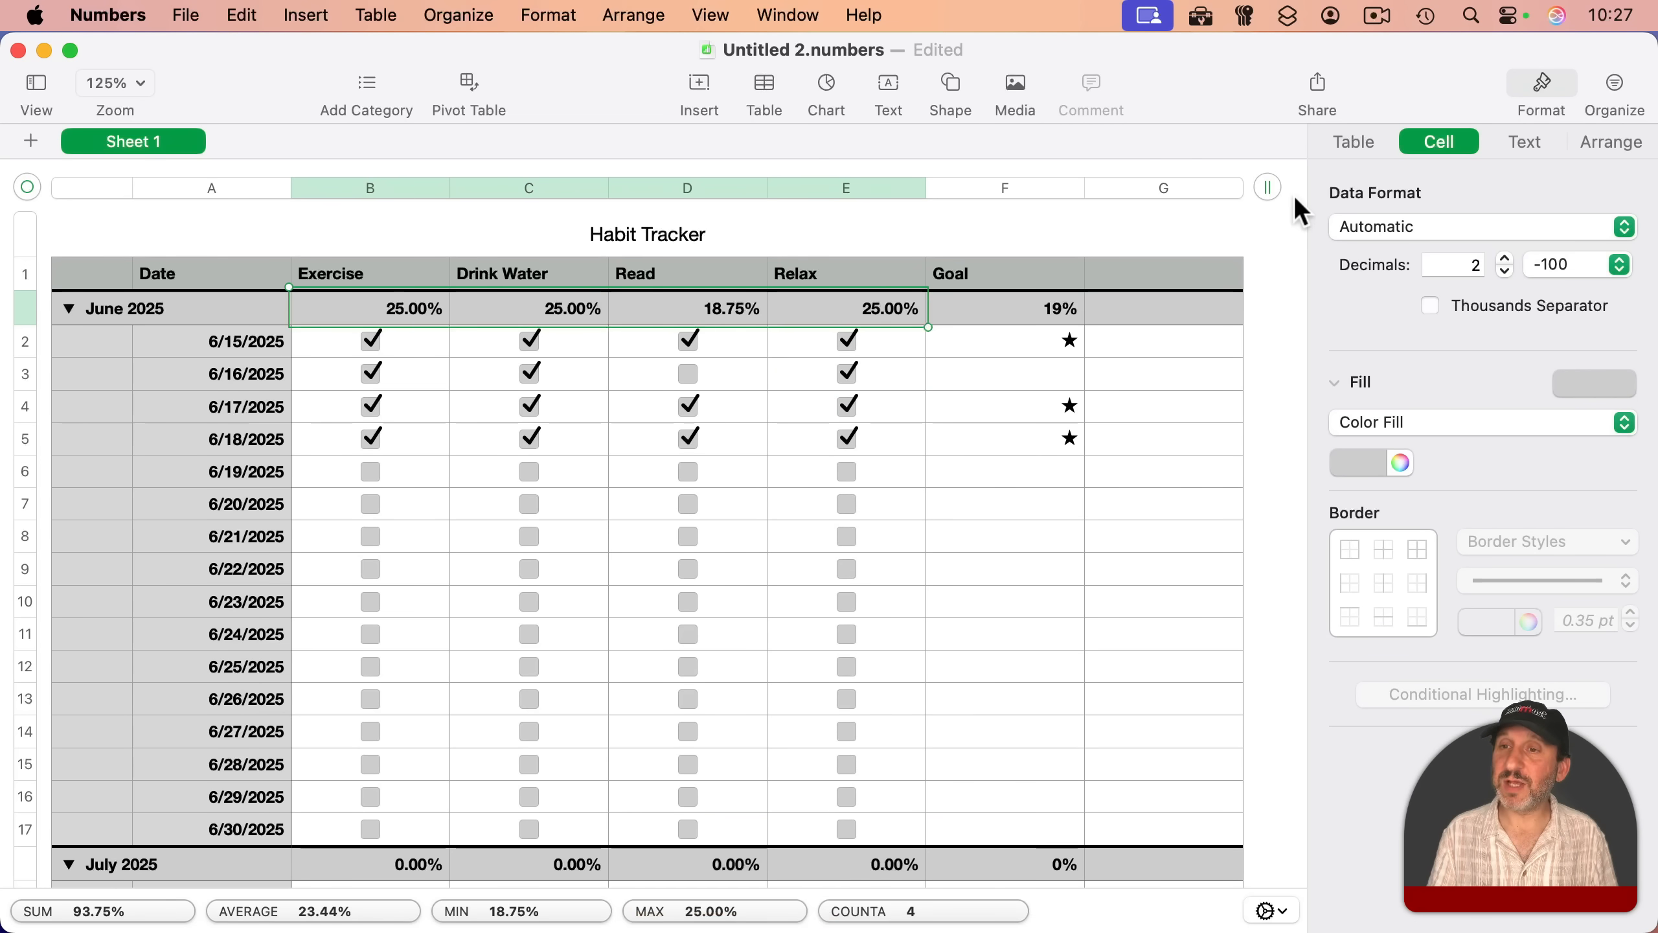
{"action": "left_click", "coordinate": [1373, 229]}
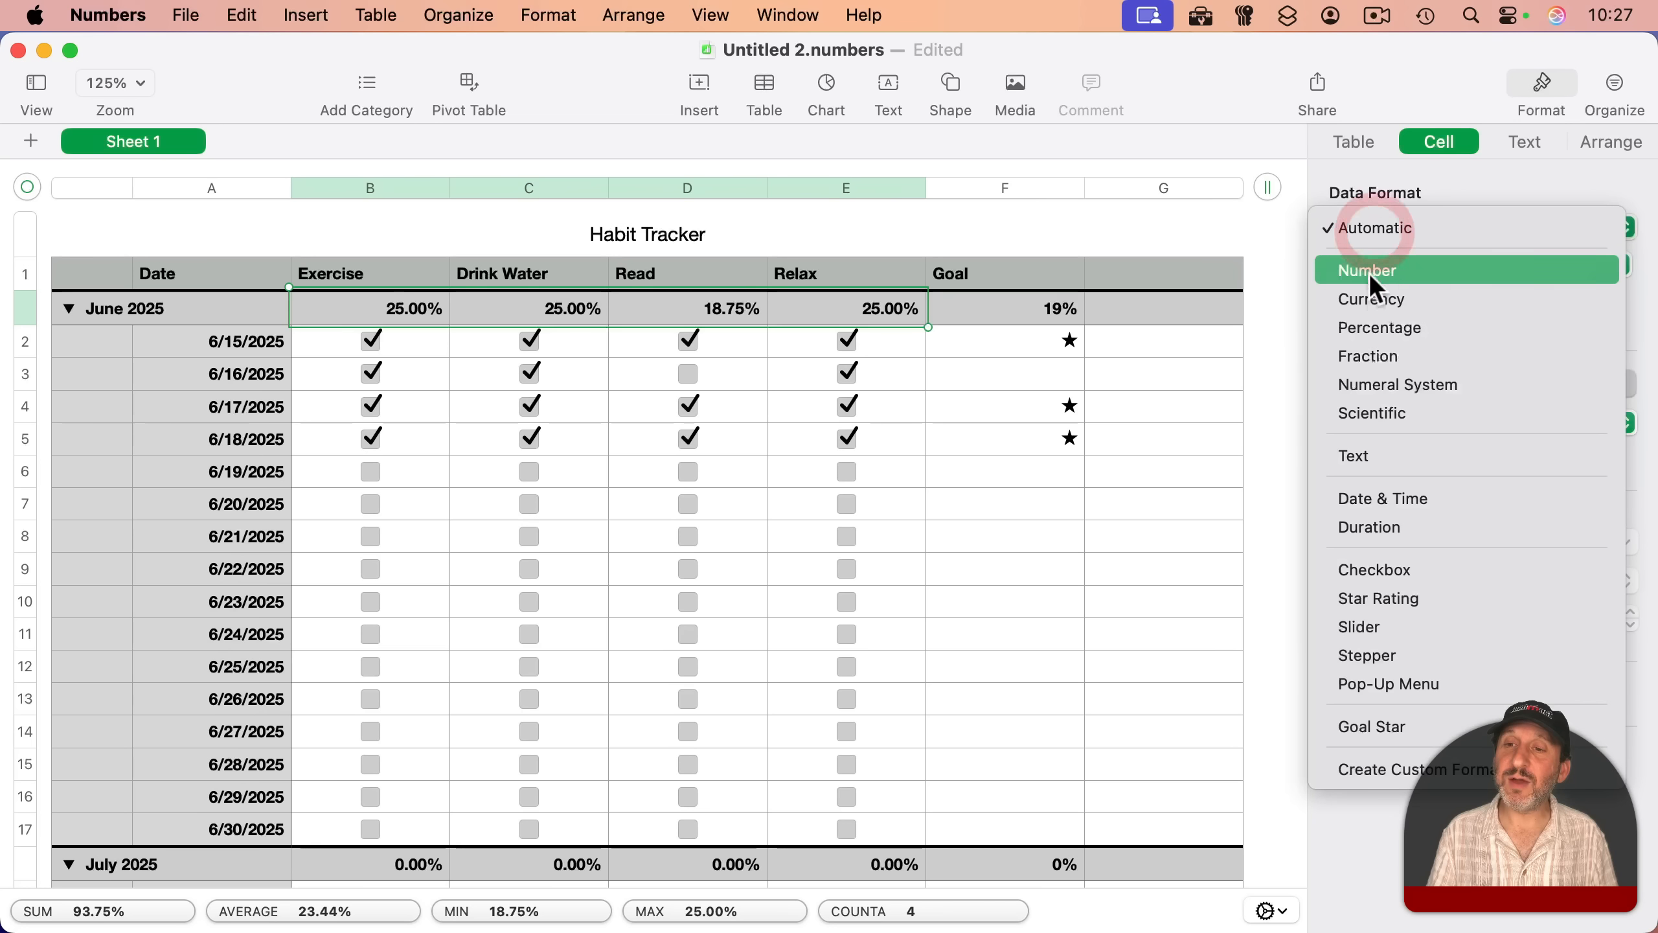
{"action": "left_click", "coordinate": [1372, 328]}
{"action": "left_click", "coordinate": [1504, 270]}
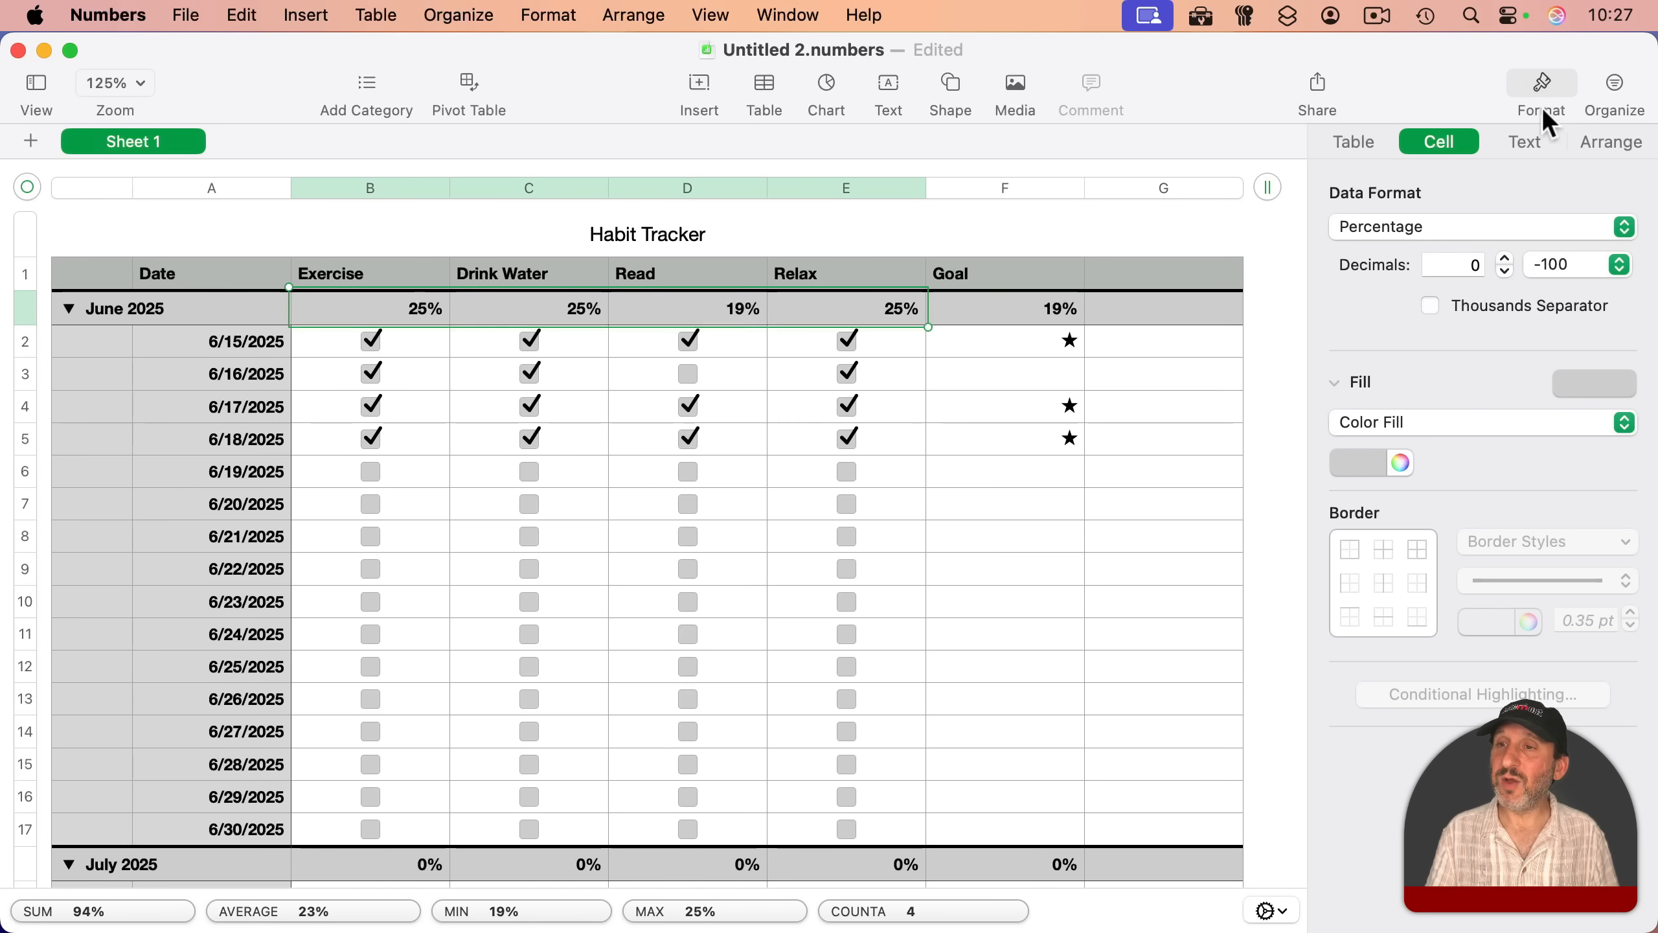
Step: Remove bold from the Exercise through Relax group summaries, then select the June 2025 Goal summary
{"action": "left_click", "coordinate": [1519, 141]}
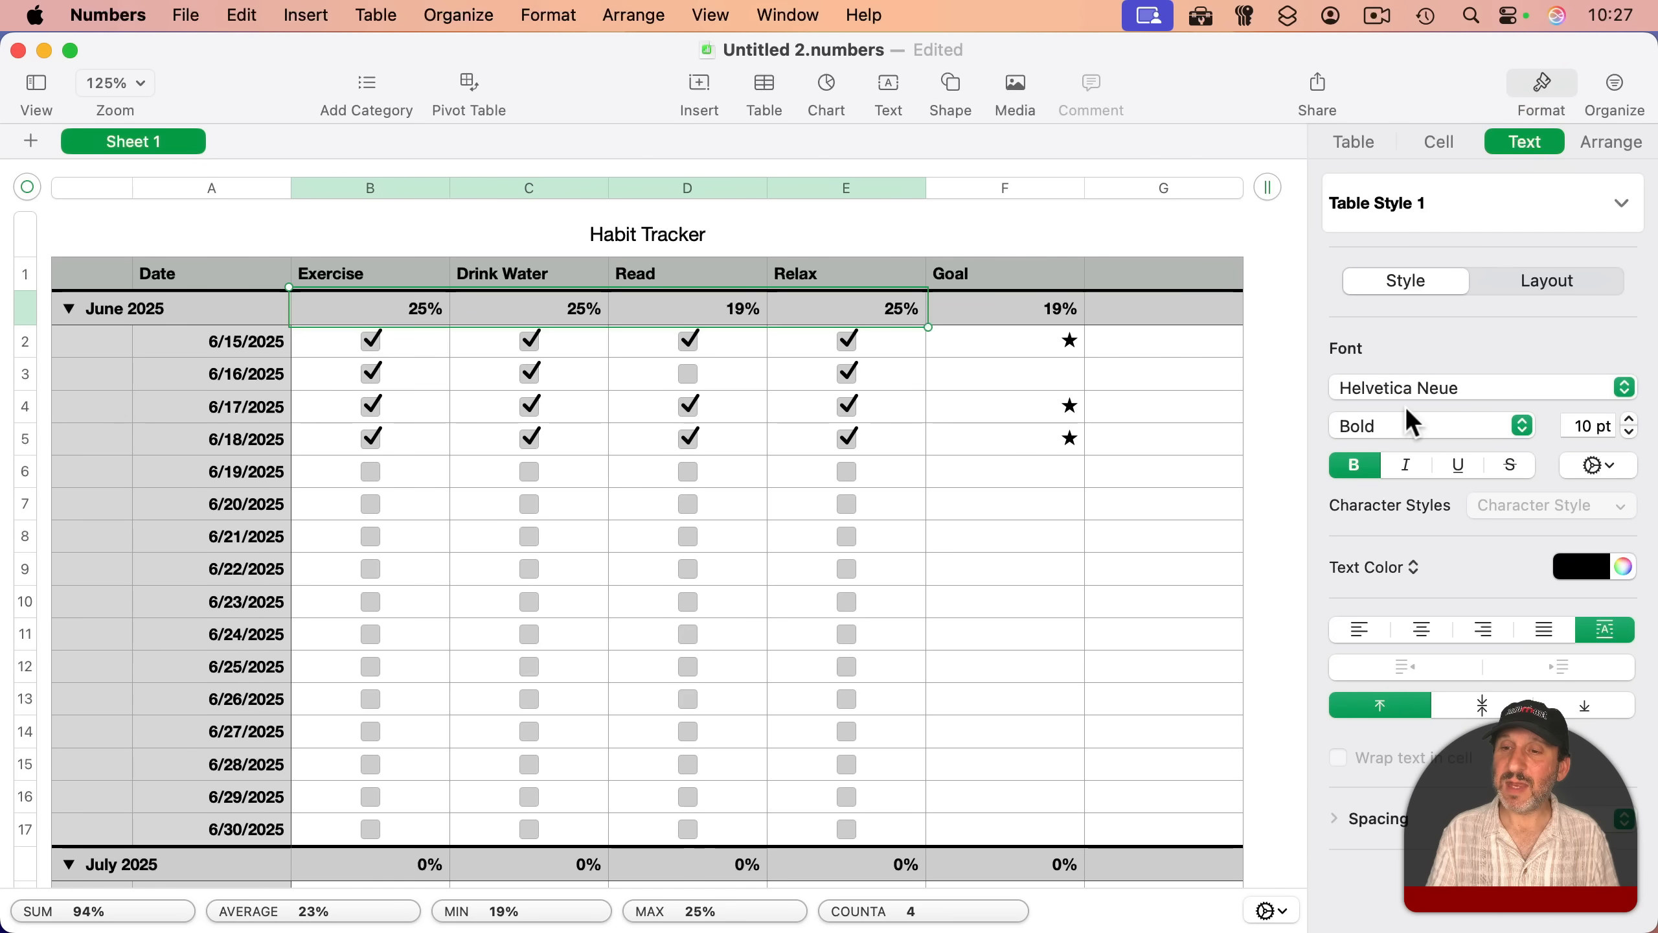
{"action": "left_click", "coordinate": [1356, 466]}
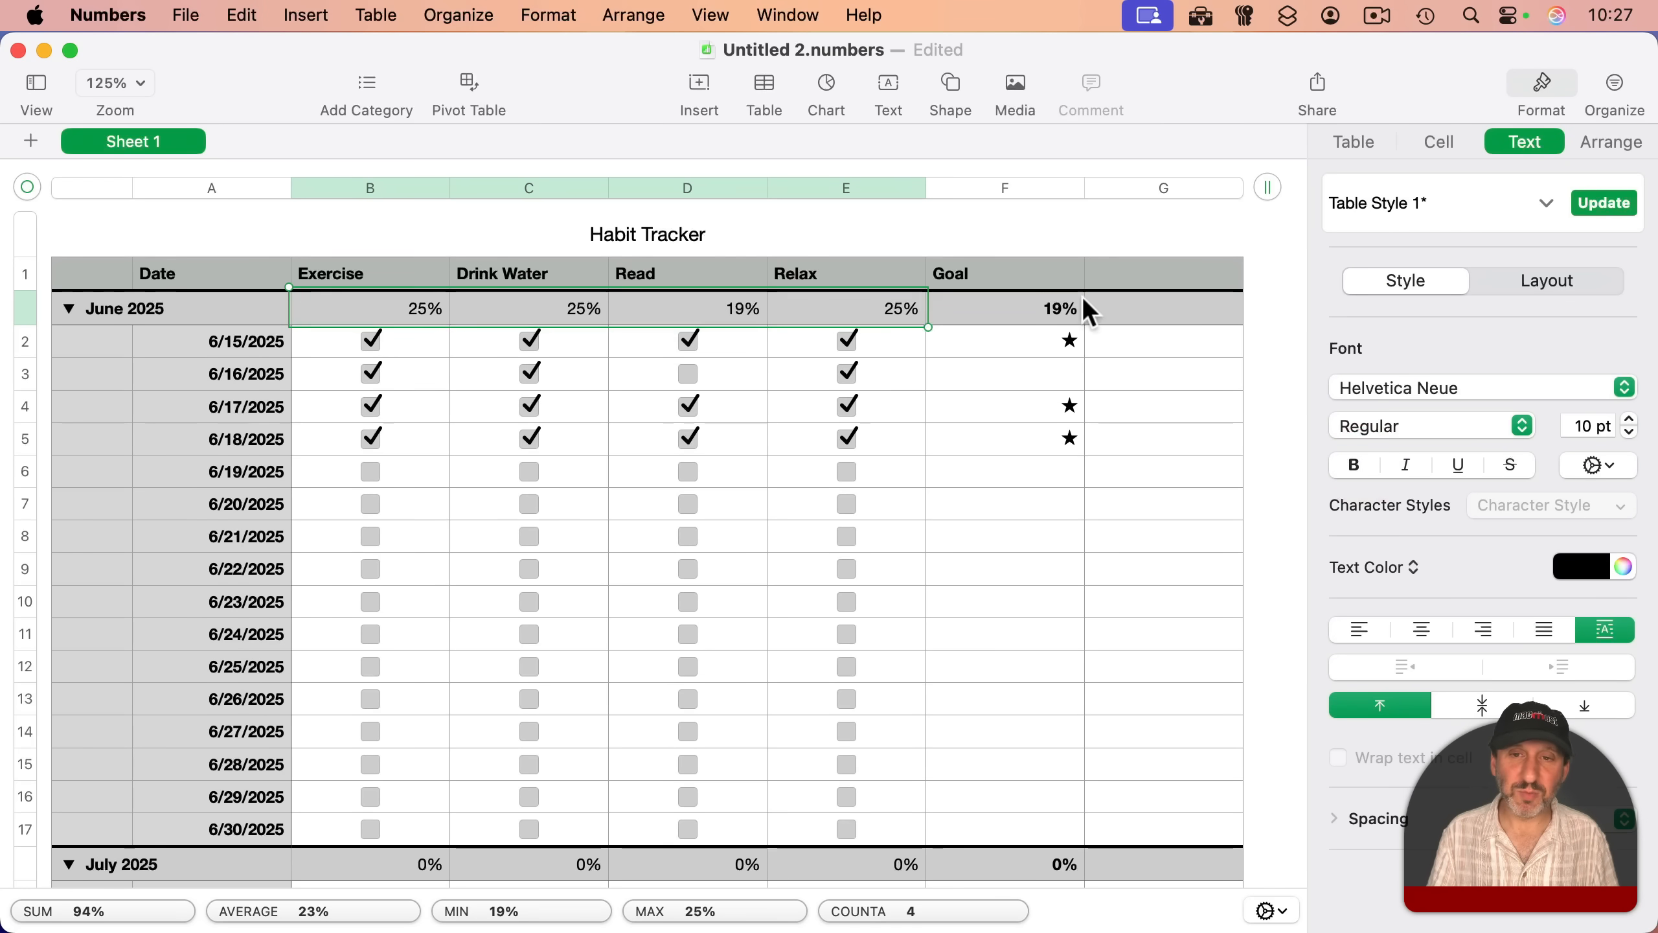
{"action": "left_click", "coordinate": [1018, 307]}
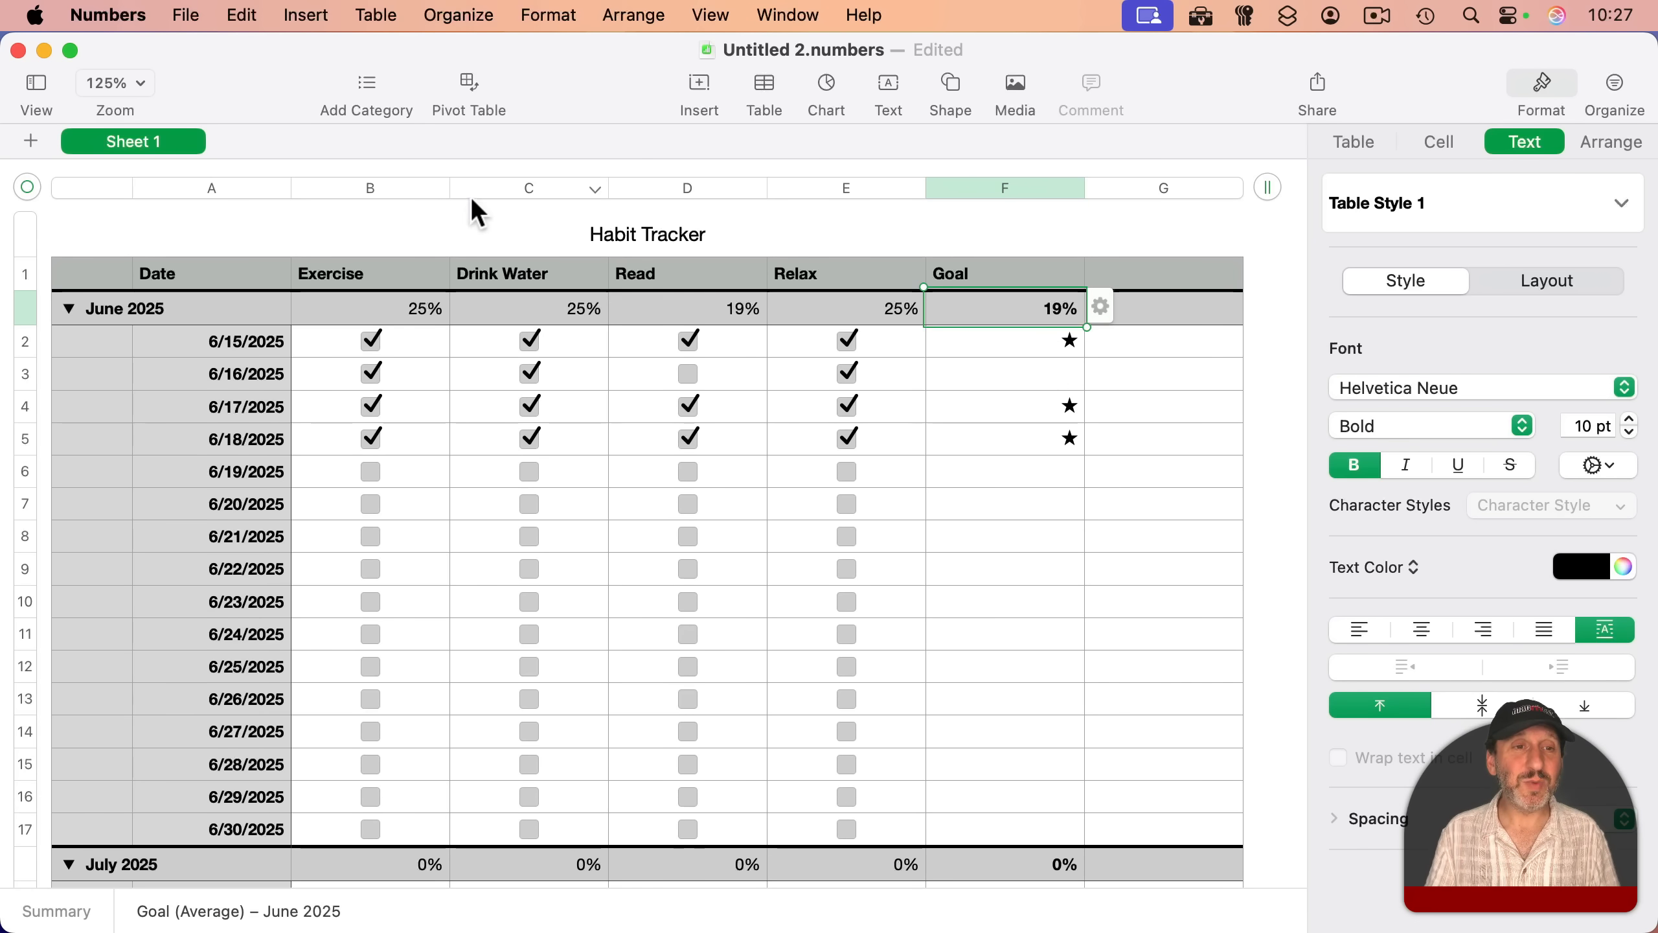
Step: Narrow the Exercise, Drink Water, Read and Relax columns to about half their width, and narrow the Goal column as well
{"action": "left_click", "coordinate": [359, 189]}
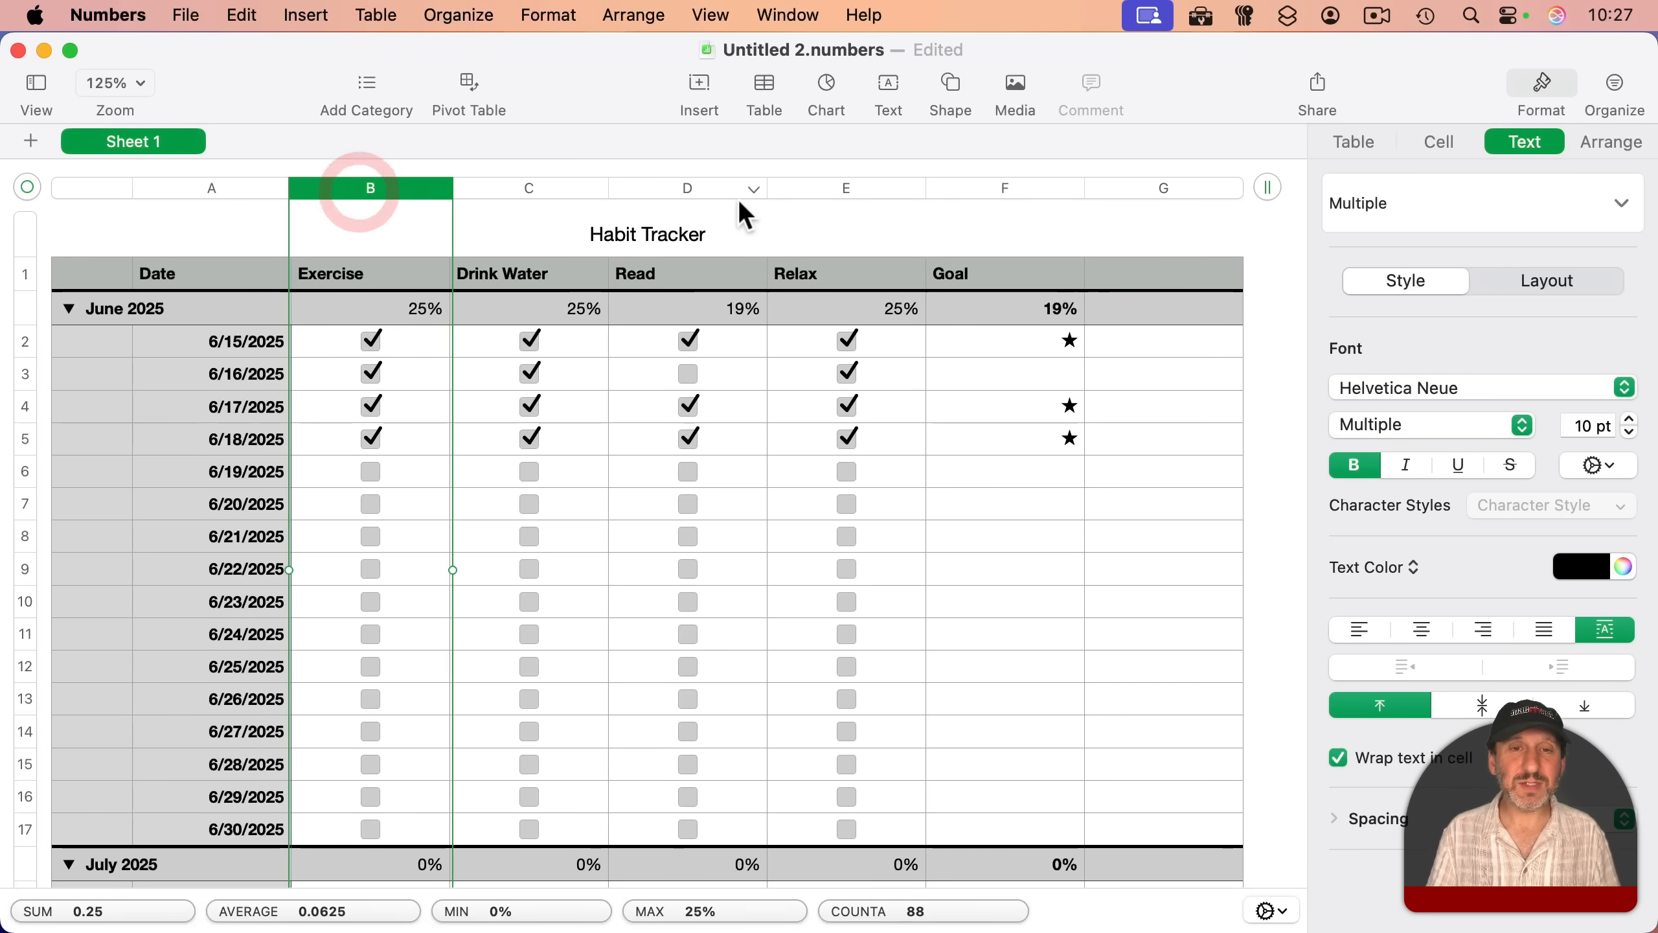
{"action": "left_click", "coordinate": [871, 187], "text": "shift"}
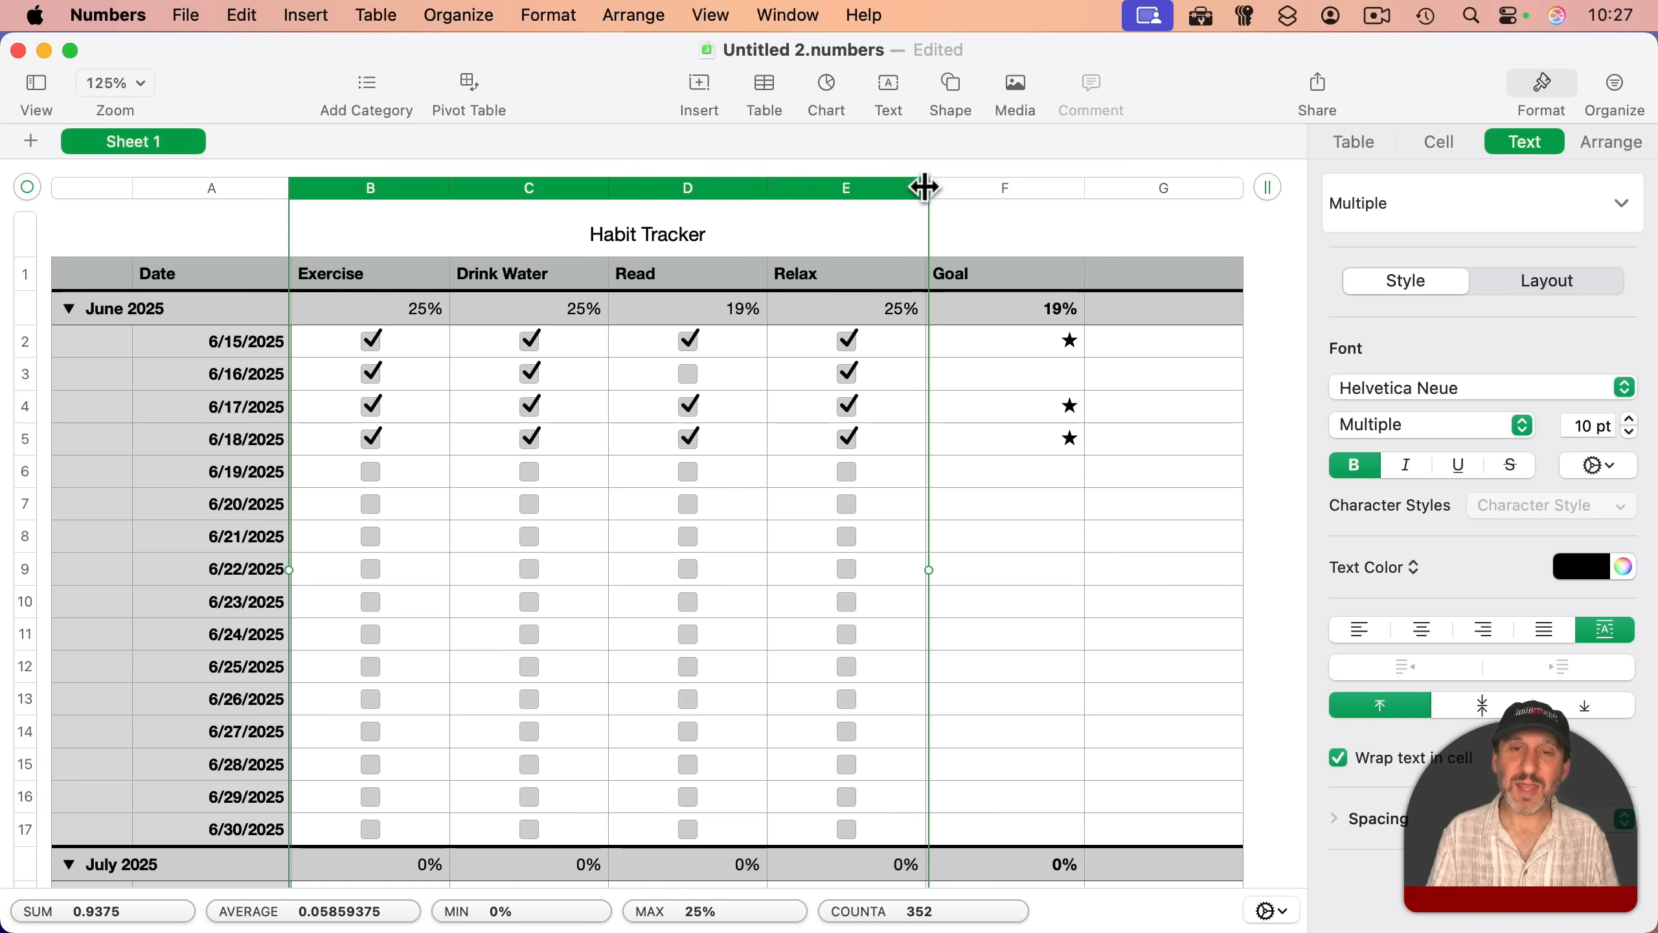
{"action": "left_click_drag", "start_coordinate": [927, 188], "coordinate": [617, 192]}
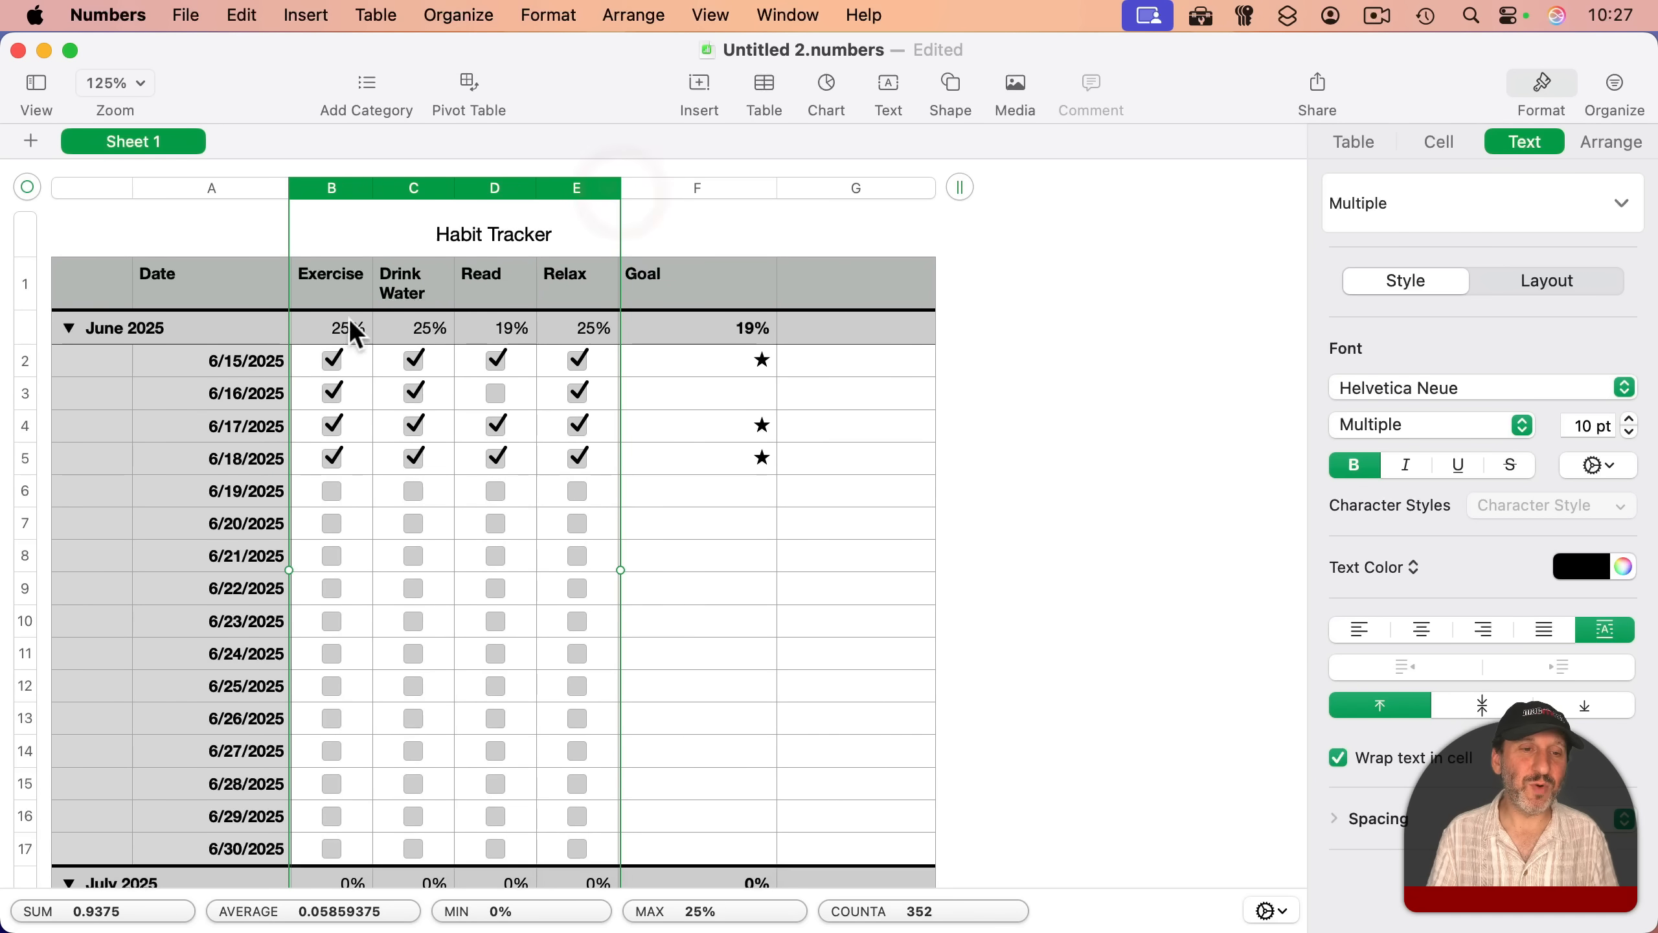
{"action": "left_click", "coordinate": [697, 189]}
{"action": "left_click_drag", "start_coordinate": [778, 185], "coordinate": [723, 191]}
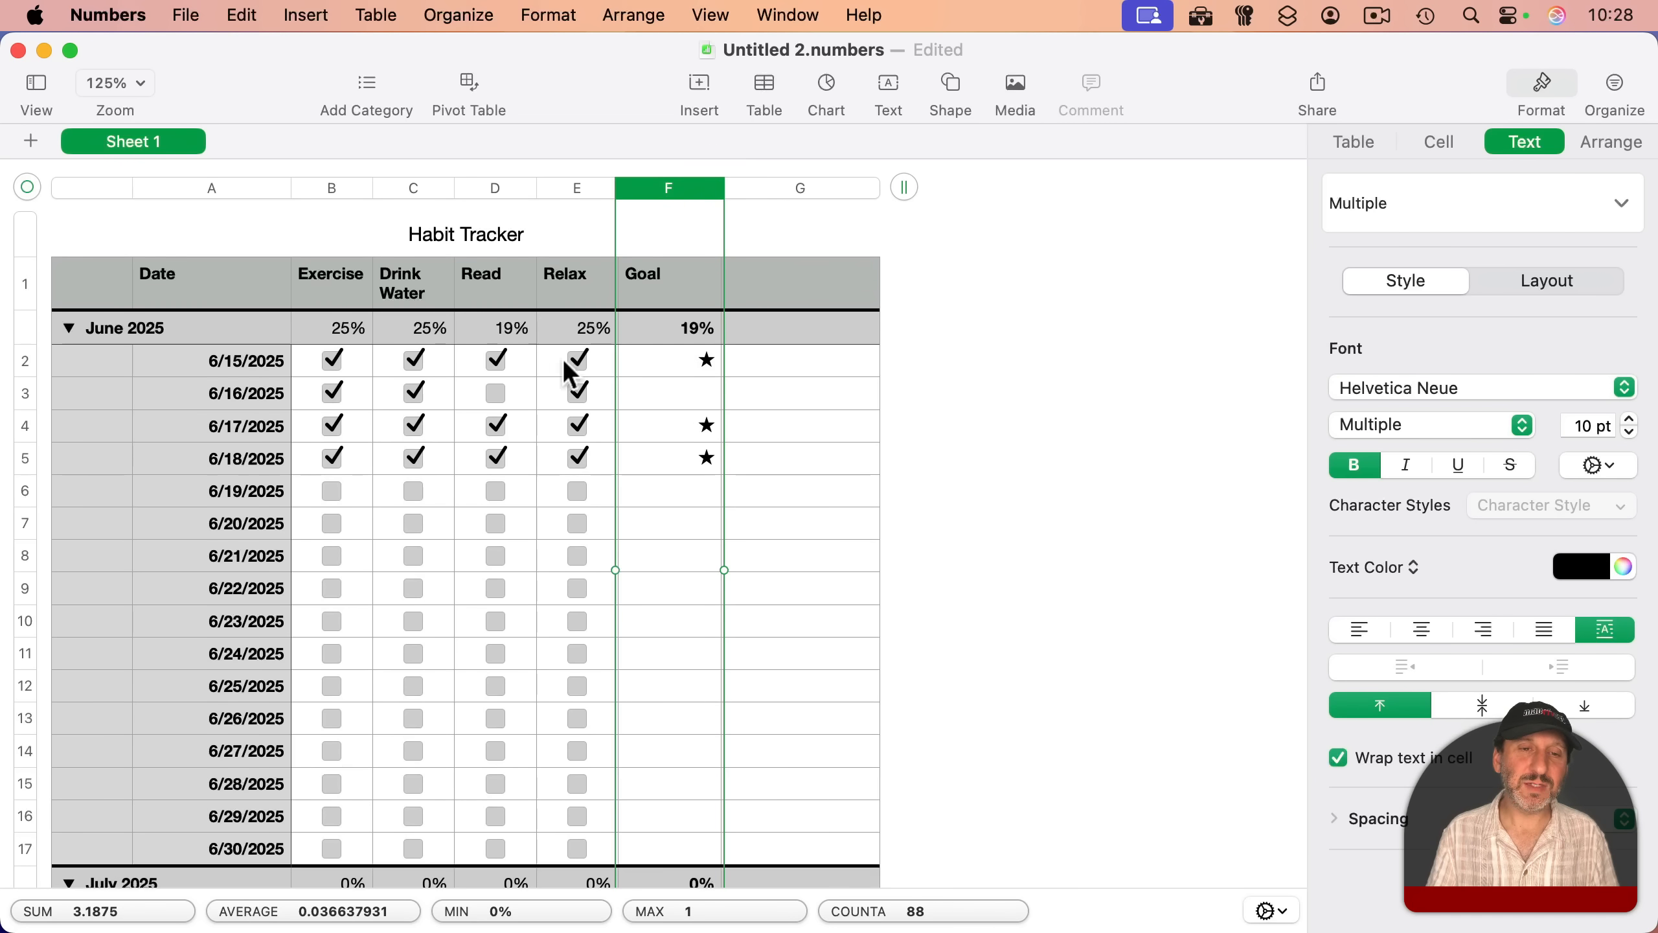
Step: Add one new row below 9/5/2025 at the end of the September 2025 group
{"action": "scroll", "coordinate": [369, 439], "scroll_direction": "down", "scroll_amount": 1}
{"action": "scroll", "coordinate": [367, 435], "scroll_direction": "down", "scroll_amount": 15}
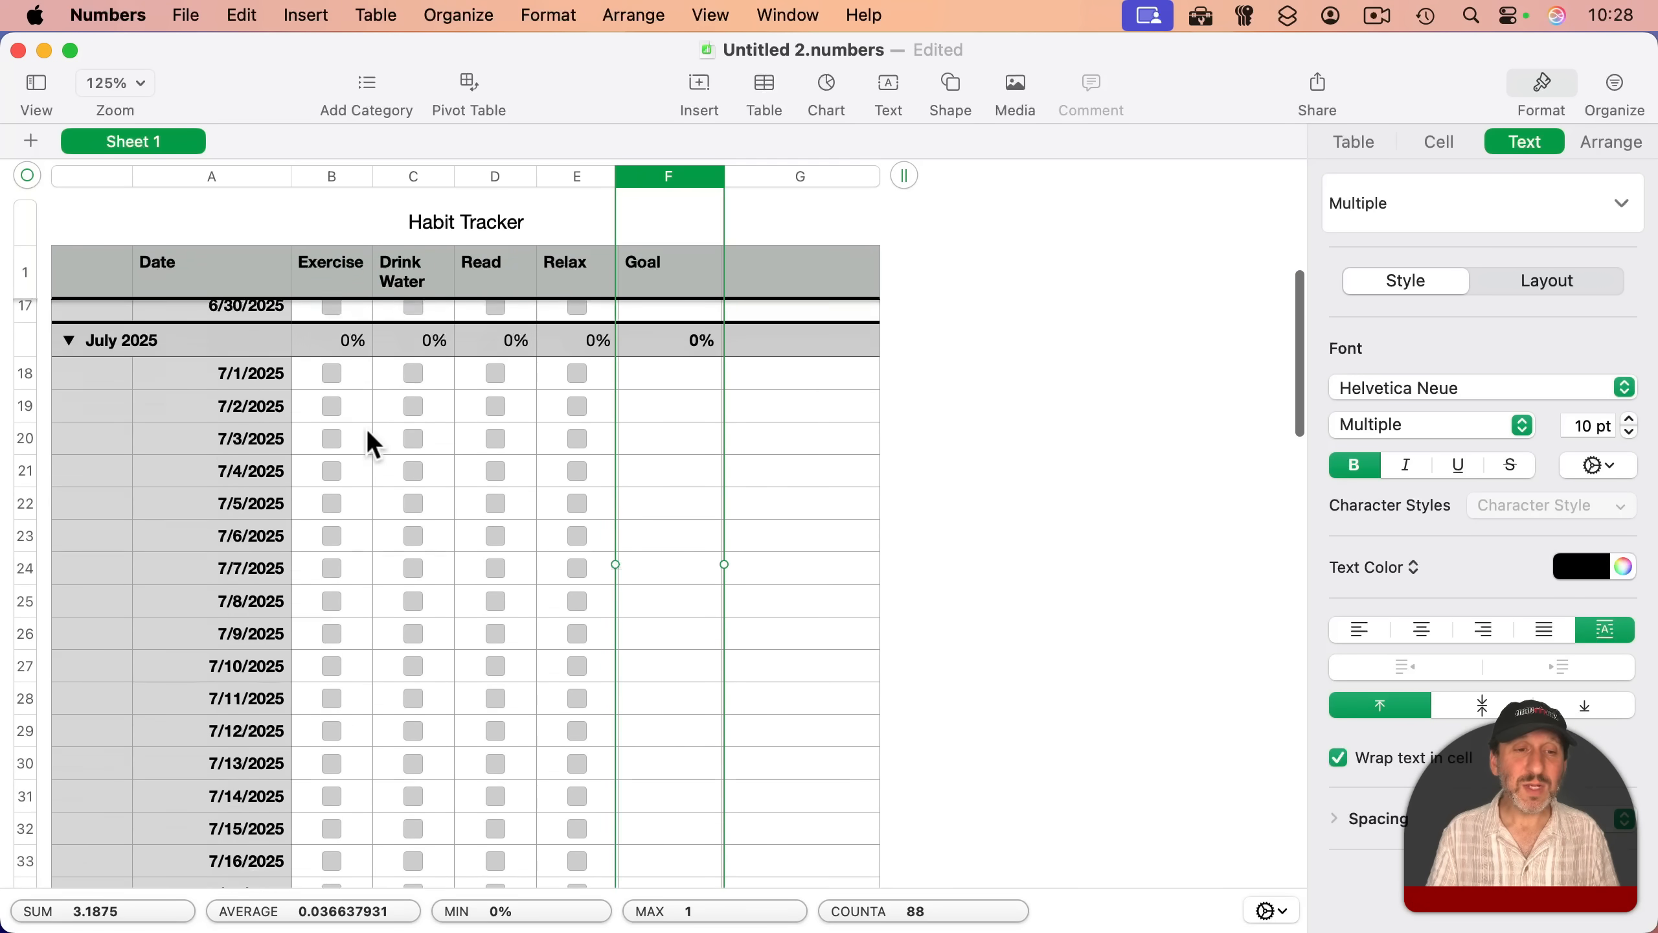
{"action": "scroll", "coordinate": [367, 435], "scroll_direction": "down", "scroll_amount": 15}
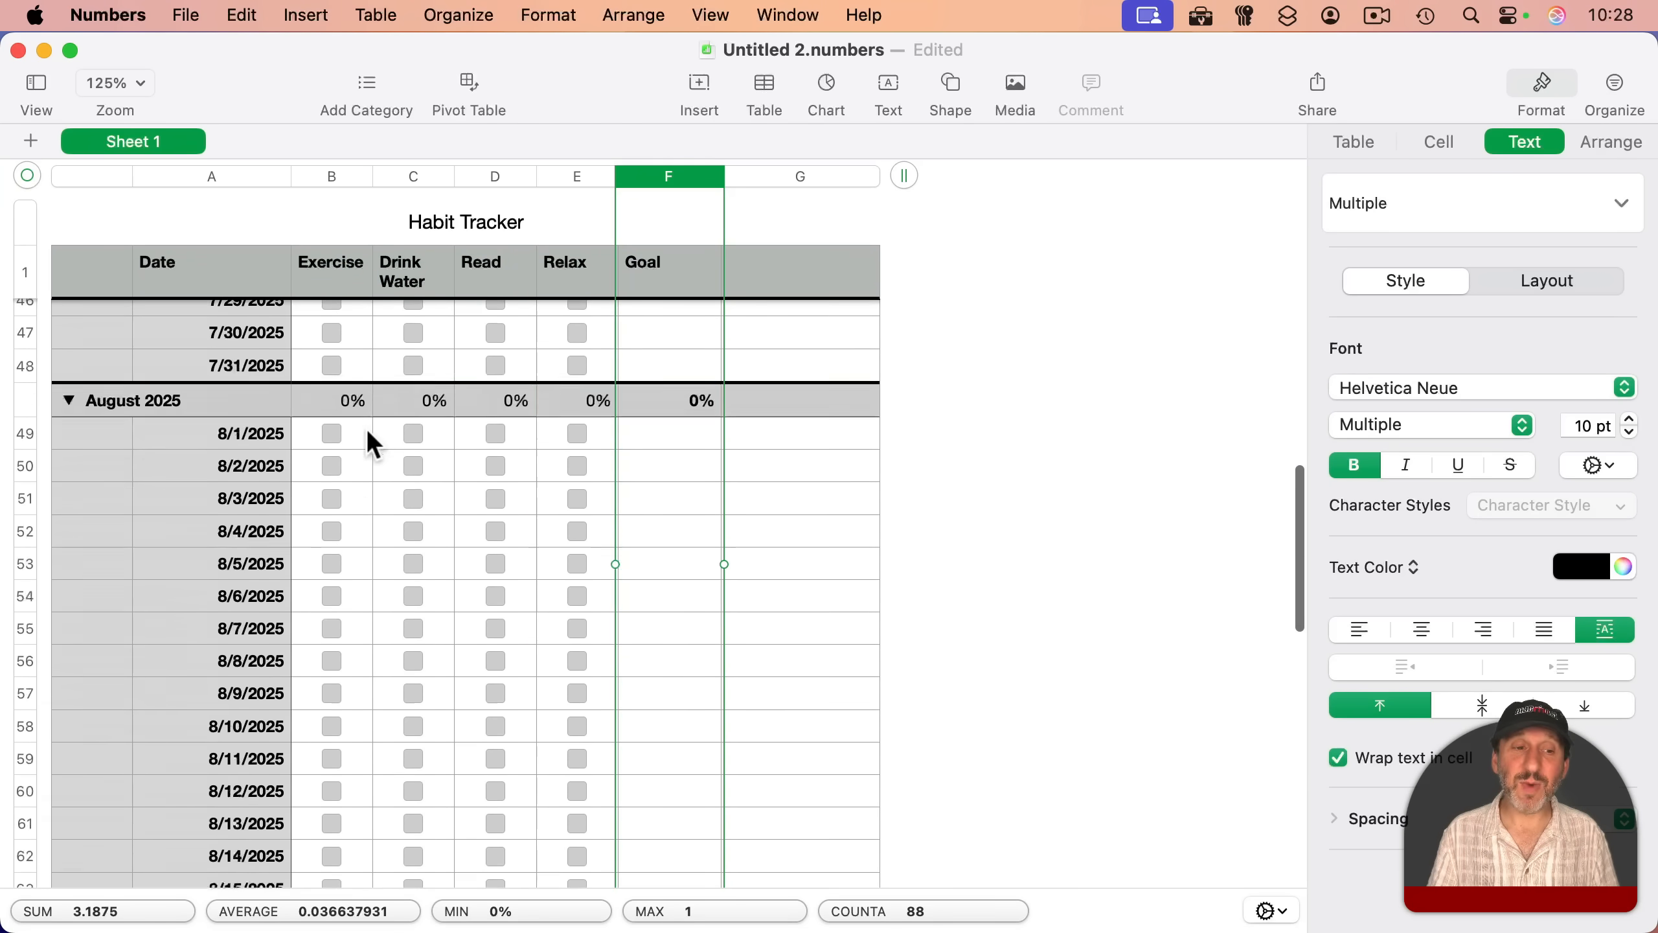
{"action": "scroll", "coordinate": [368, 434], "scroll_direction": "down", "scroll_amount": 8}
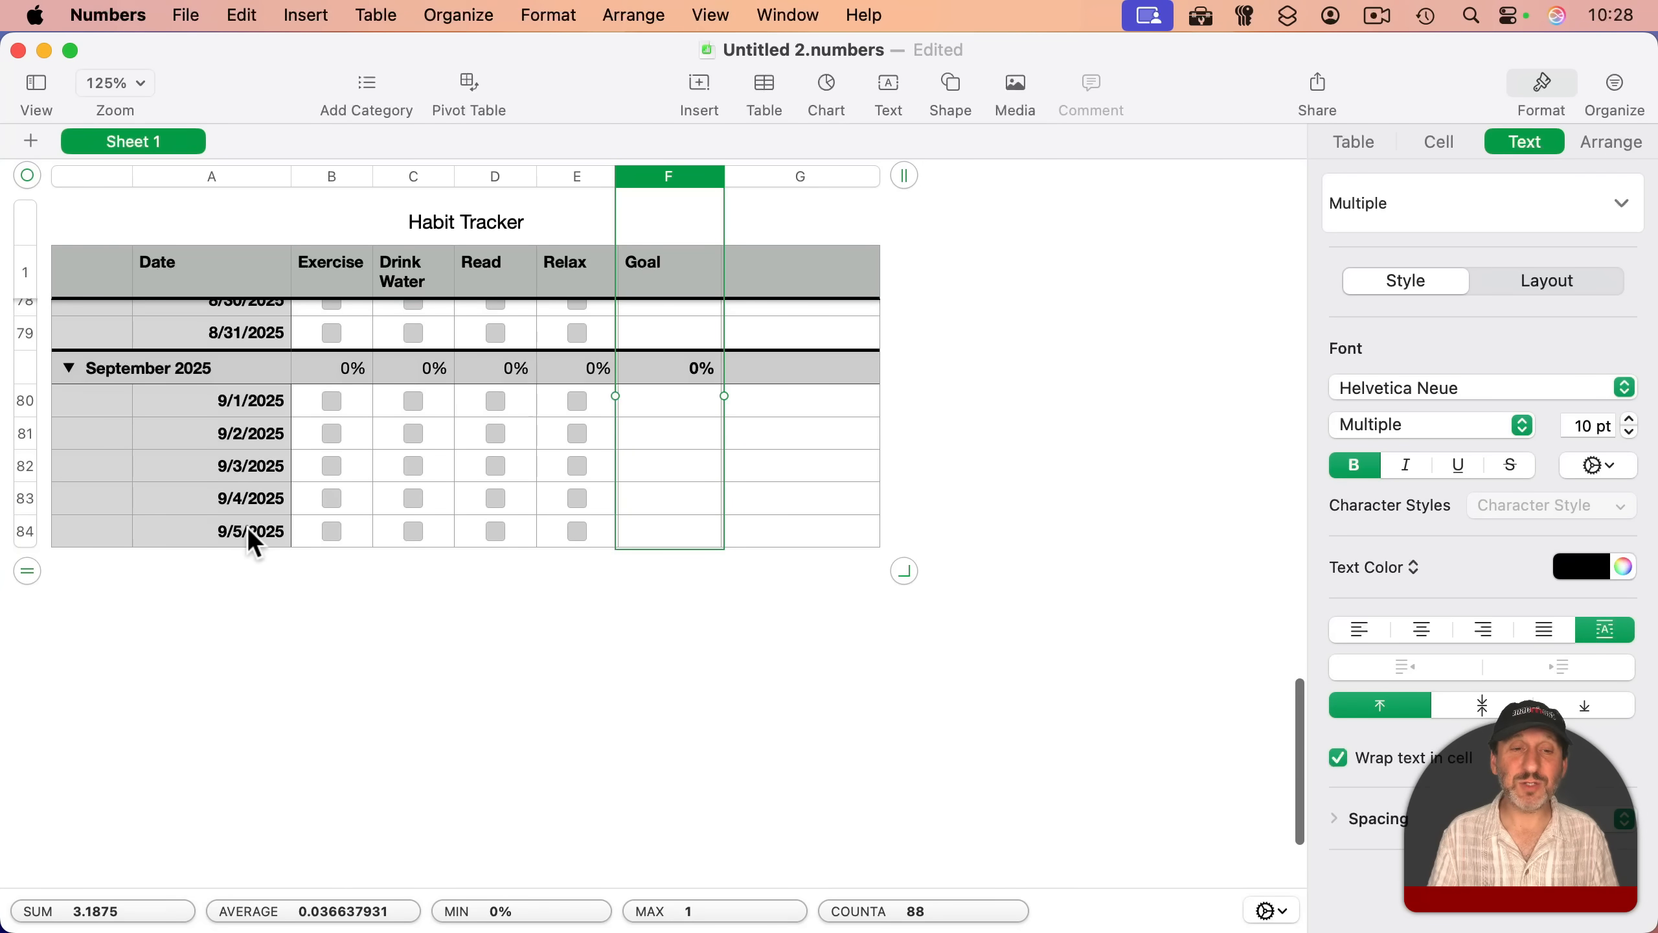
{"action": "double_click", "coordinate": [214, 528]}
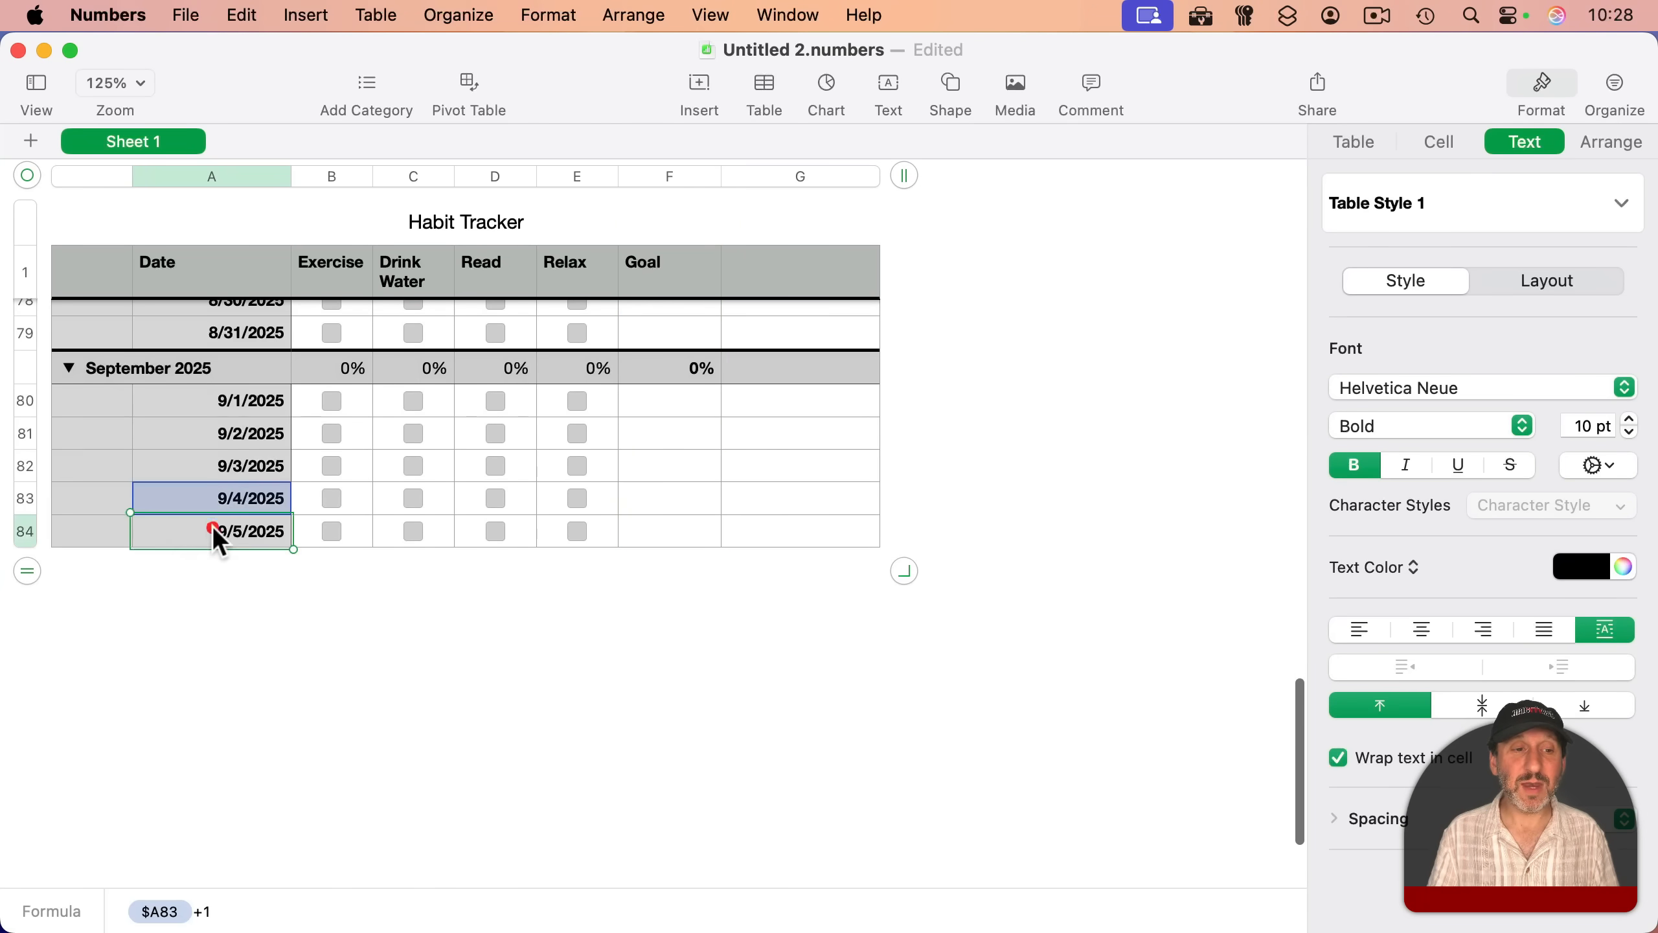
{"action": "key", "text": "Return"}
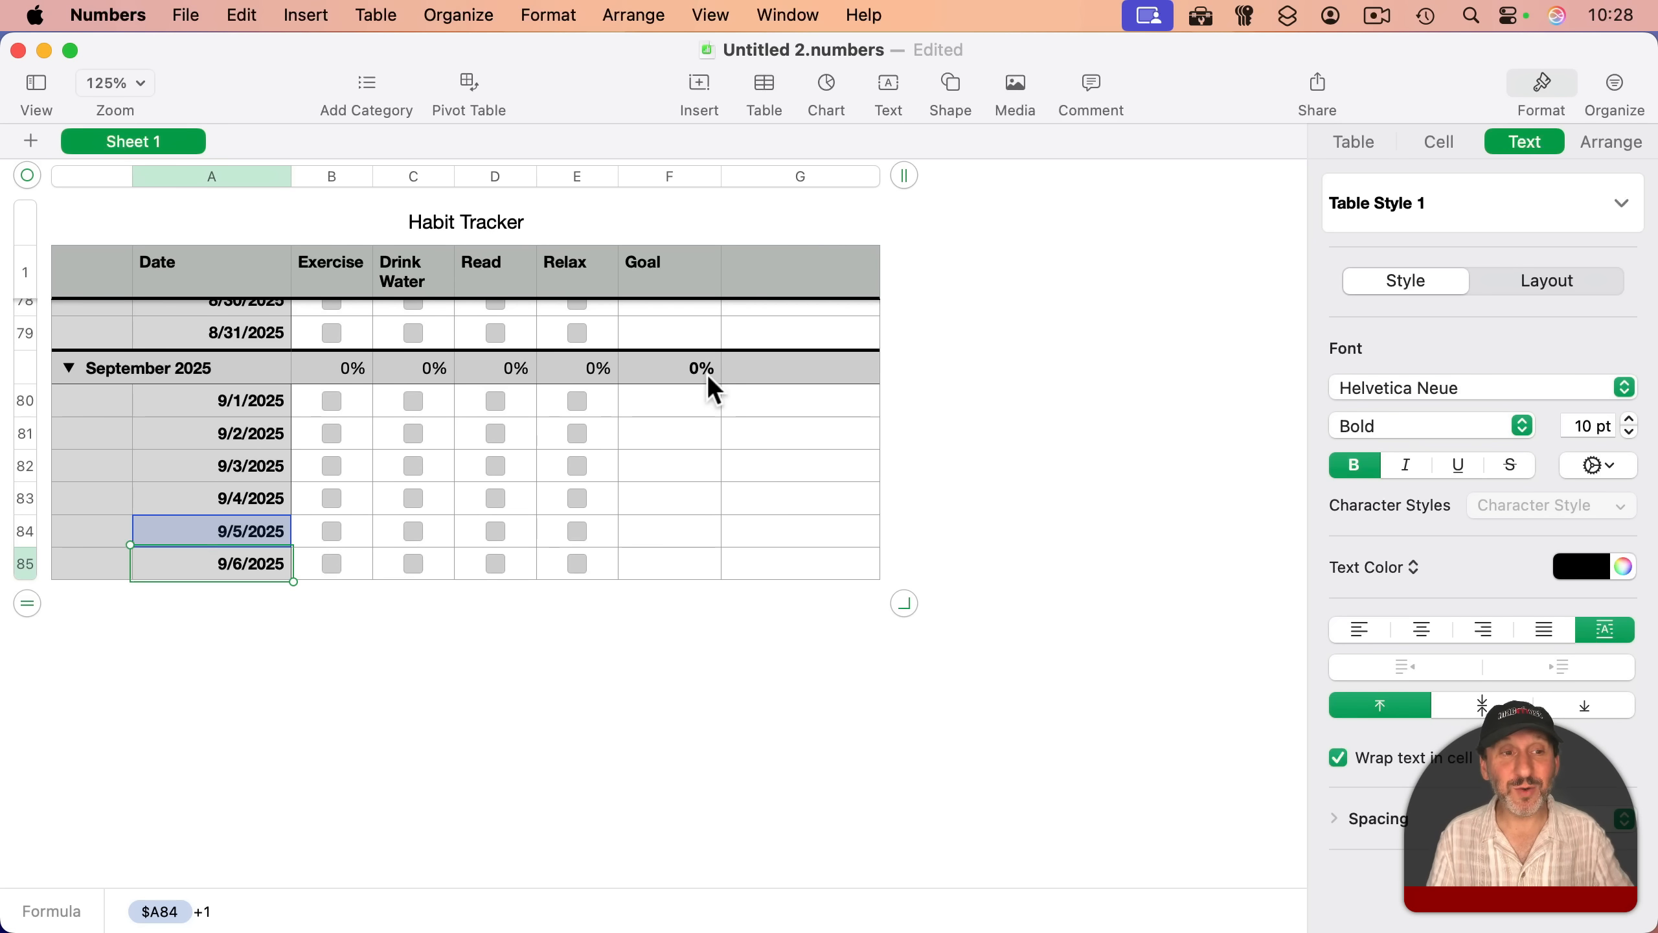
Step: Extend the table with more rows so the dates run through 9/30/2025
{"action": "left_click_drag", "start_coordinate": [28, 605], "coordinate": [44, 854]}
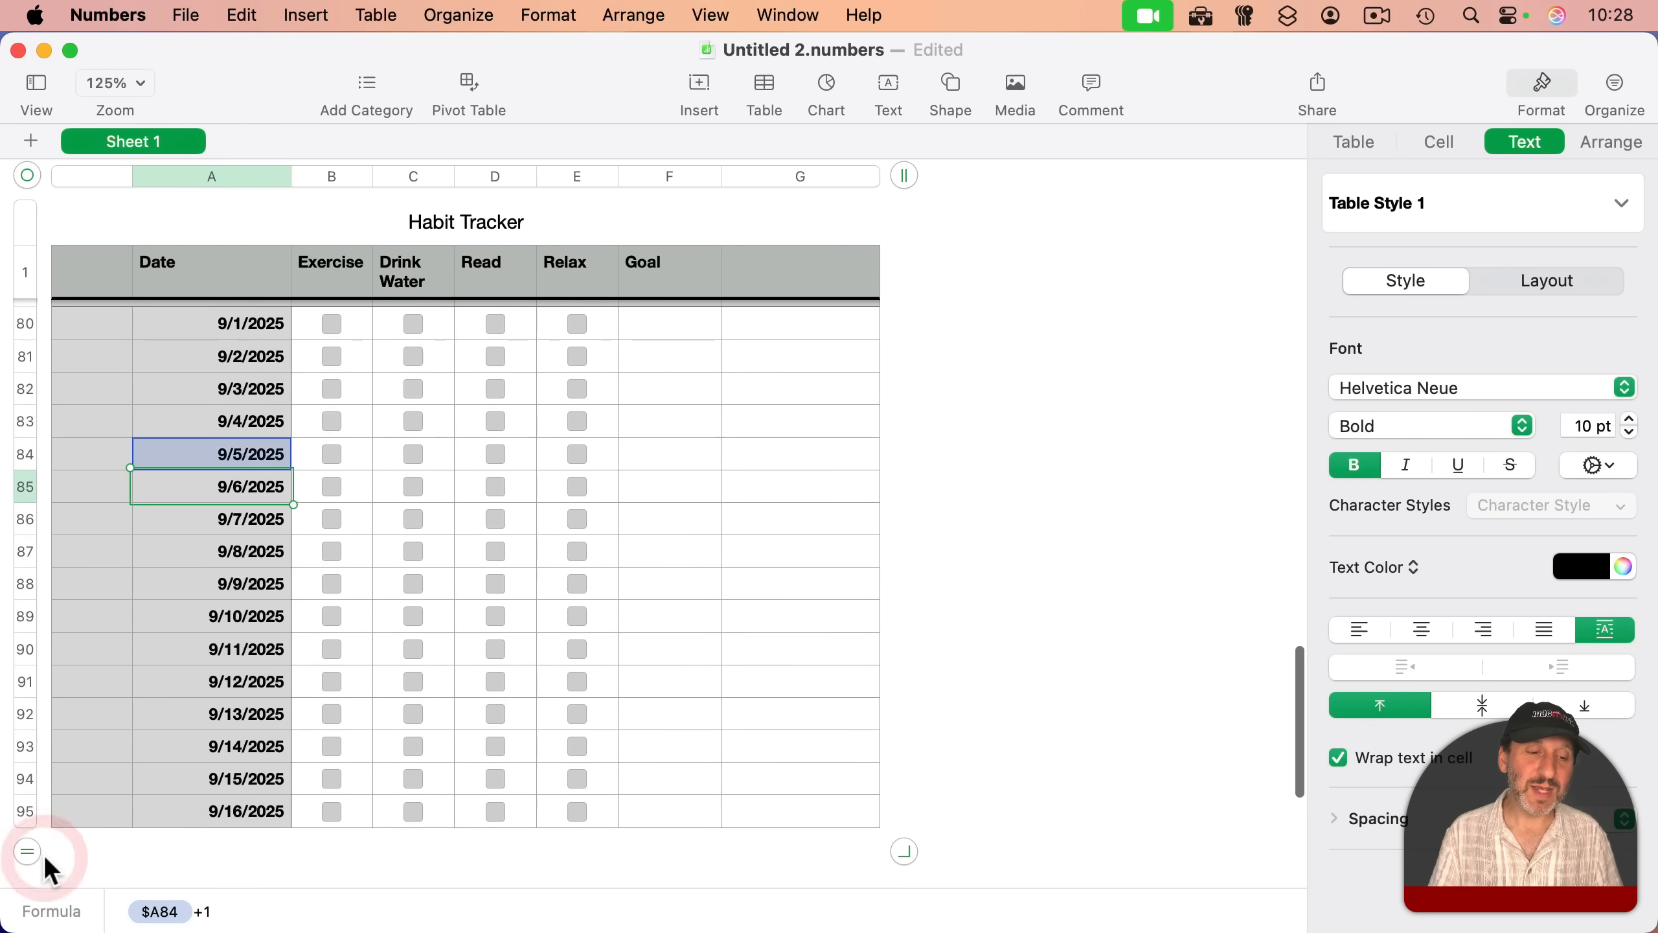
{"action": "scroll", "coordinate": [44, 843], "scroll_direction": "down", "scroll_amount": 10}
{"action": "left_click_drag", "start_coordinate": [29, 436], "coordinate": [25, 879]}
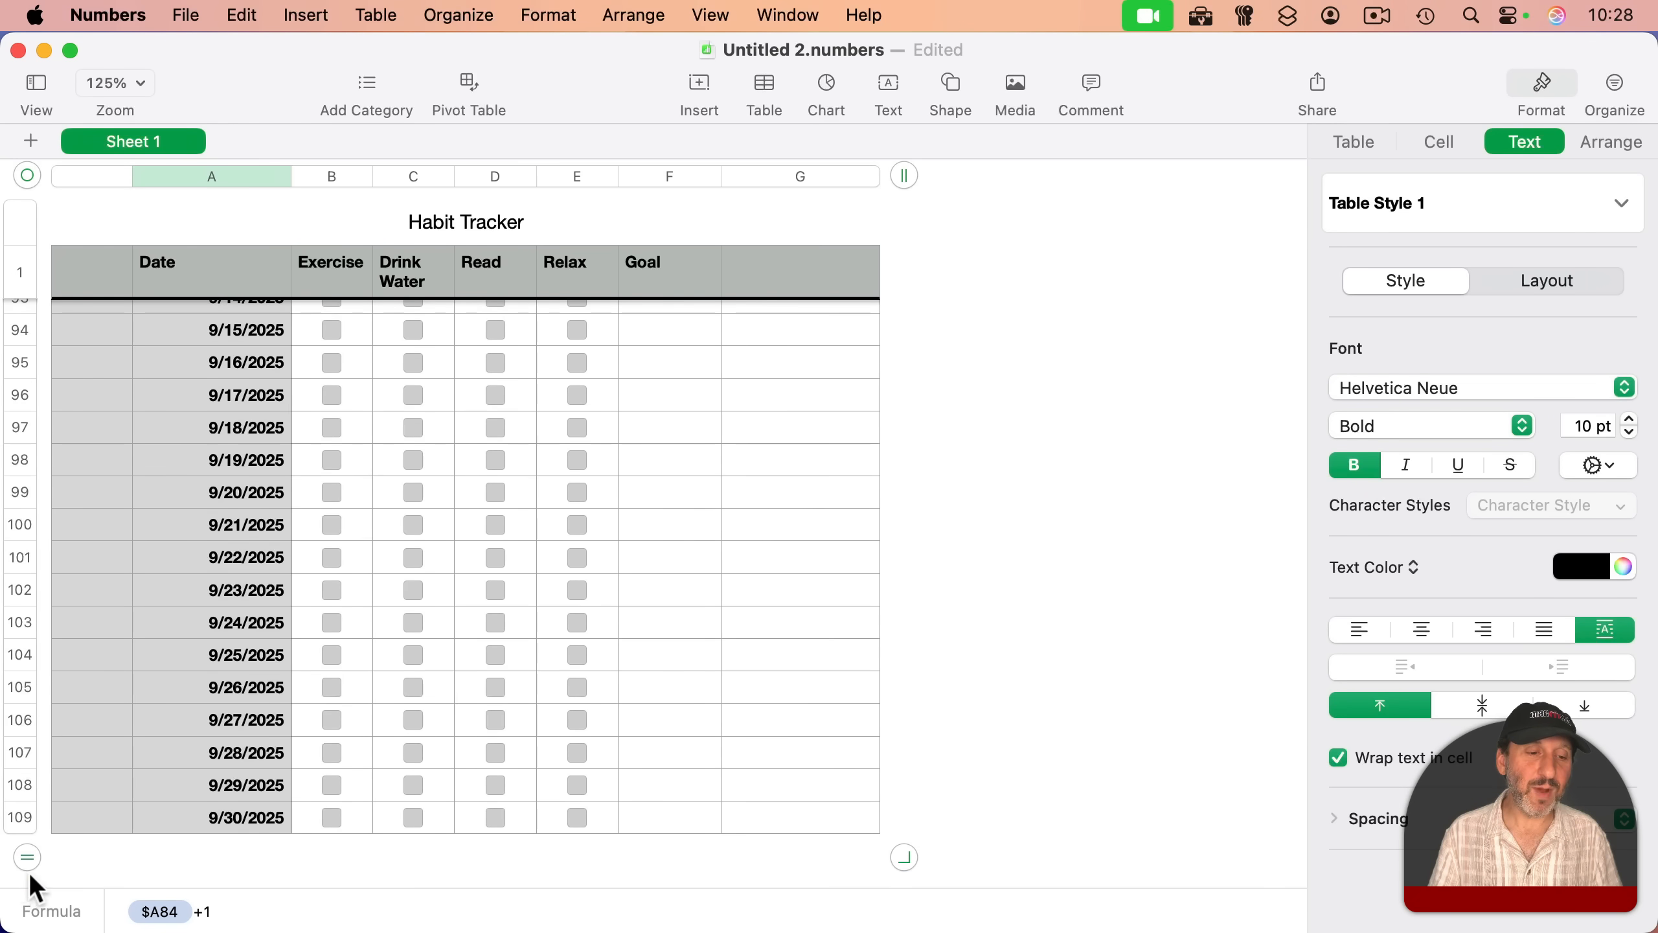
Step: Mark Exercise, Drink Water, Read and Relax as done for 9/1/2025
{"action": "scroll", "coordinate": [332, 775], "scroll_direction": "up", "scroll_amount": 10}
{"action": "left_click", "coordinate": [330, 529]}
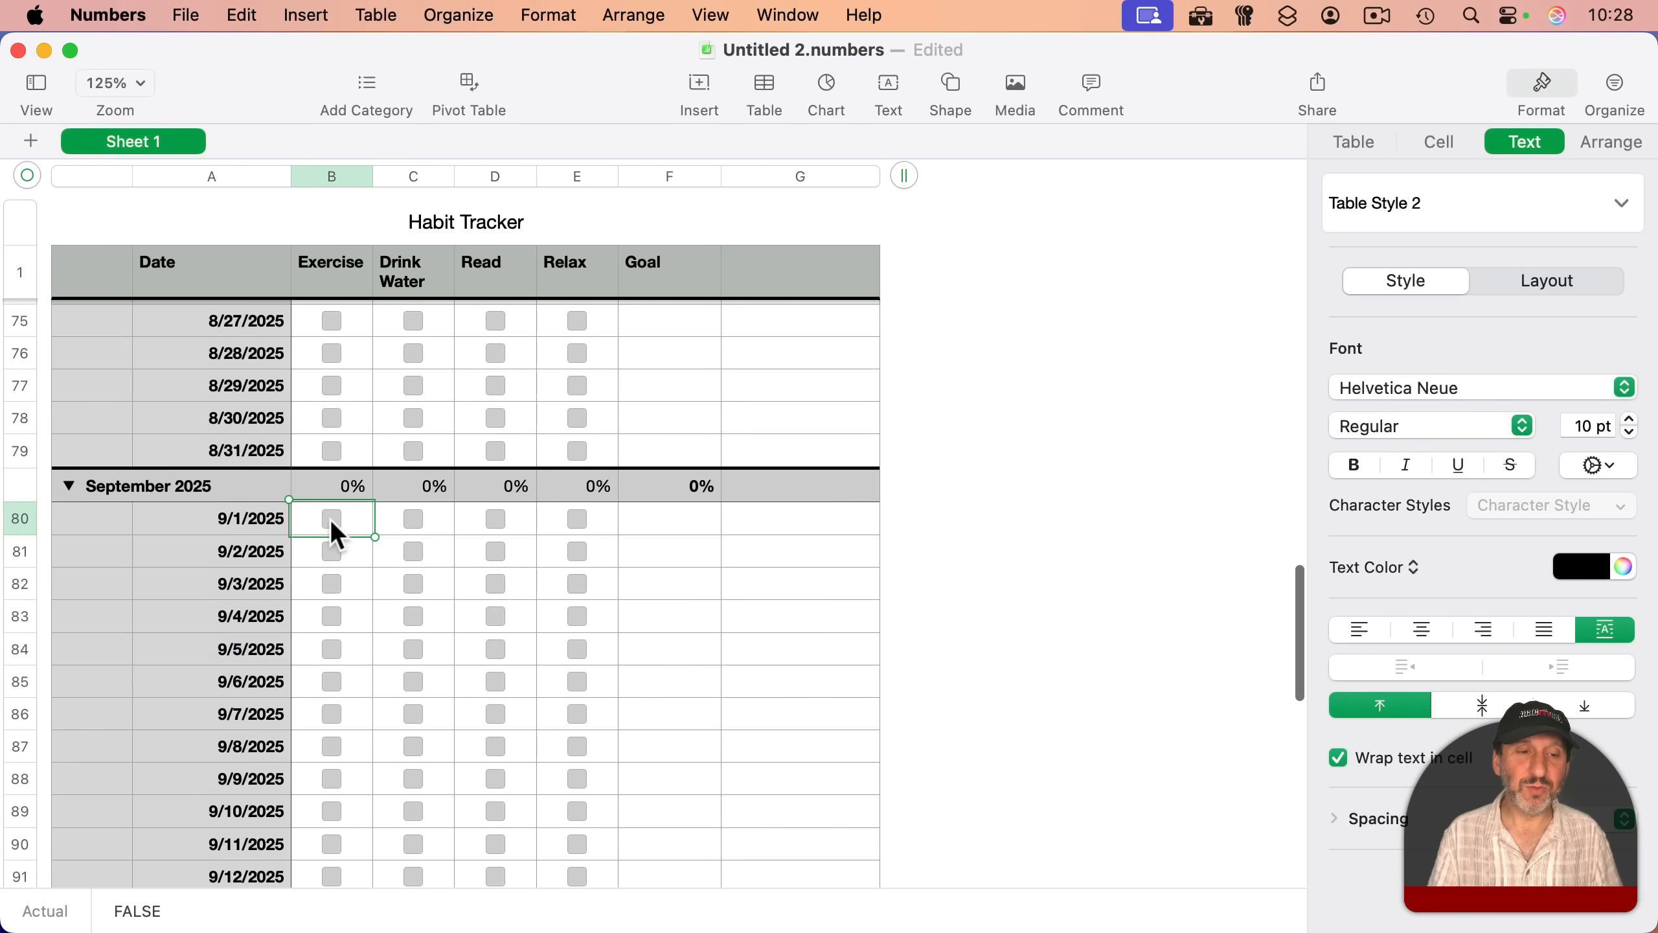
{"action": "left_click", "coordinate": [332, 519]}
{"action": "left_click", "coordinate": [413, 518]}
{"action": "left_click", "coordinate": [496, 519]}
{"action": "left_click", "coordinate": [577, 518]}
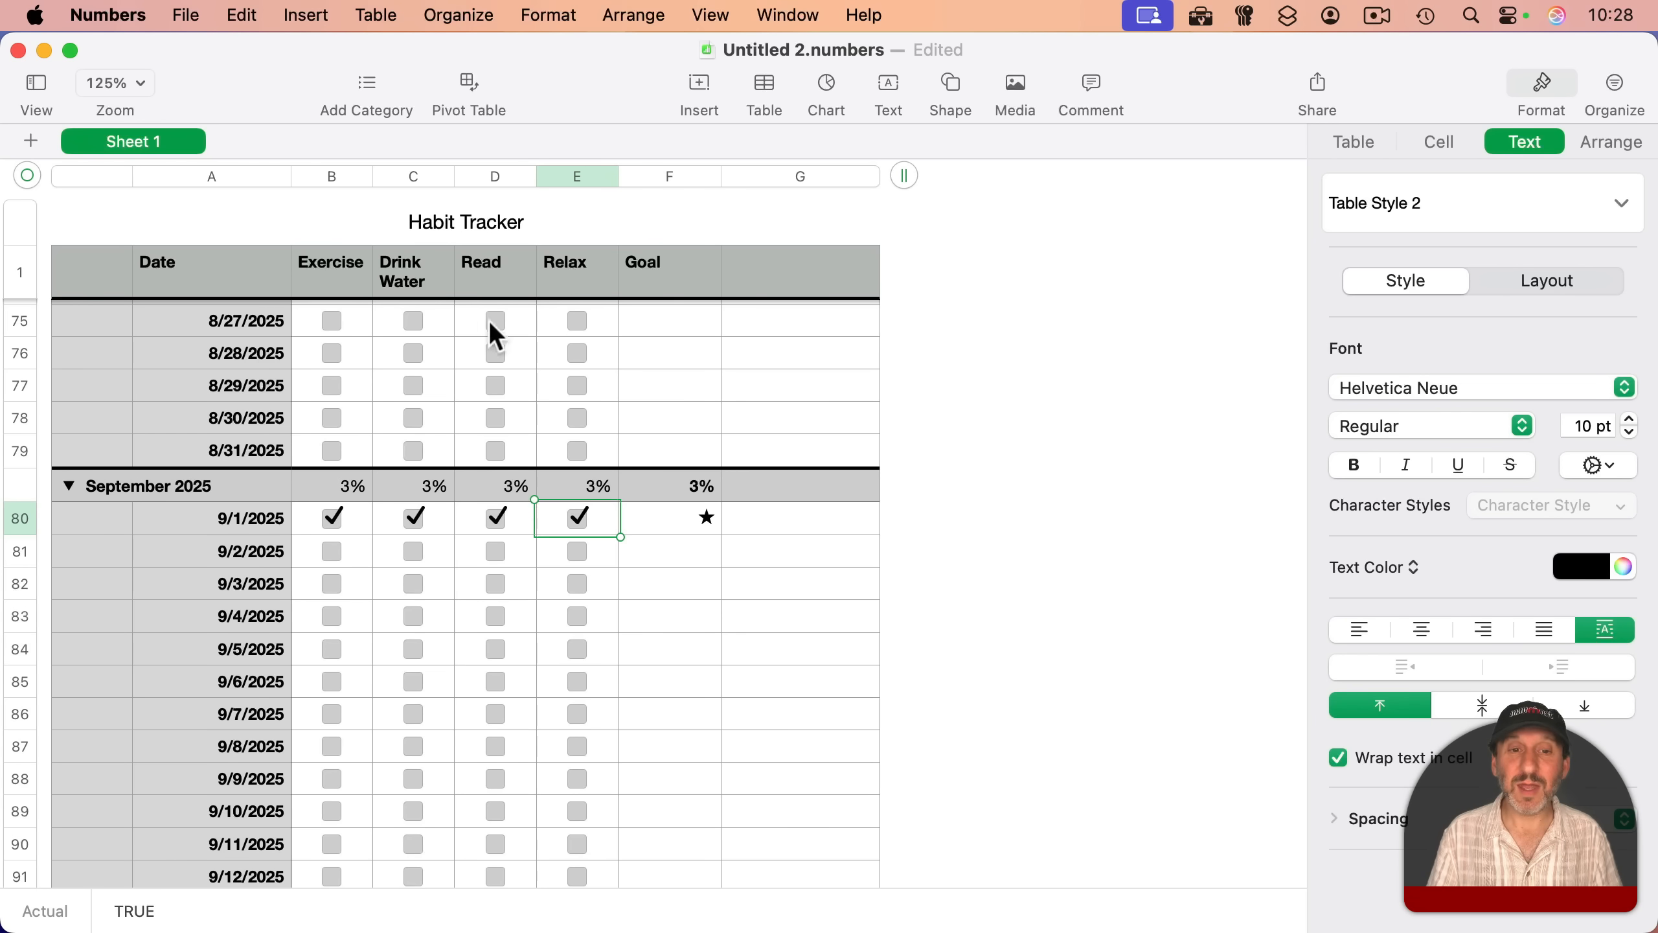
{"action": "scroll", "coordinate": [428, 601], "scroll_direction": "up", "scroll_amount": 15}
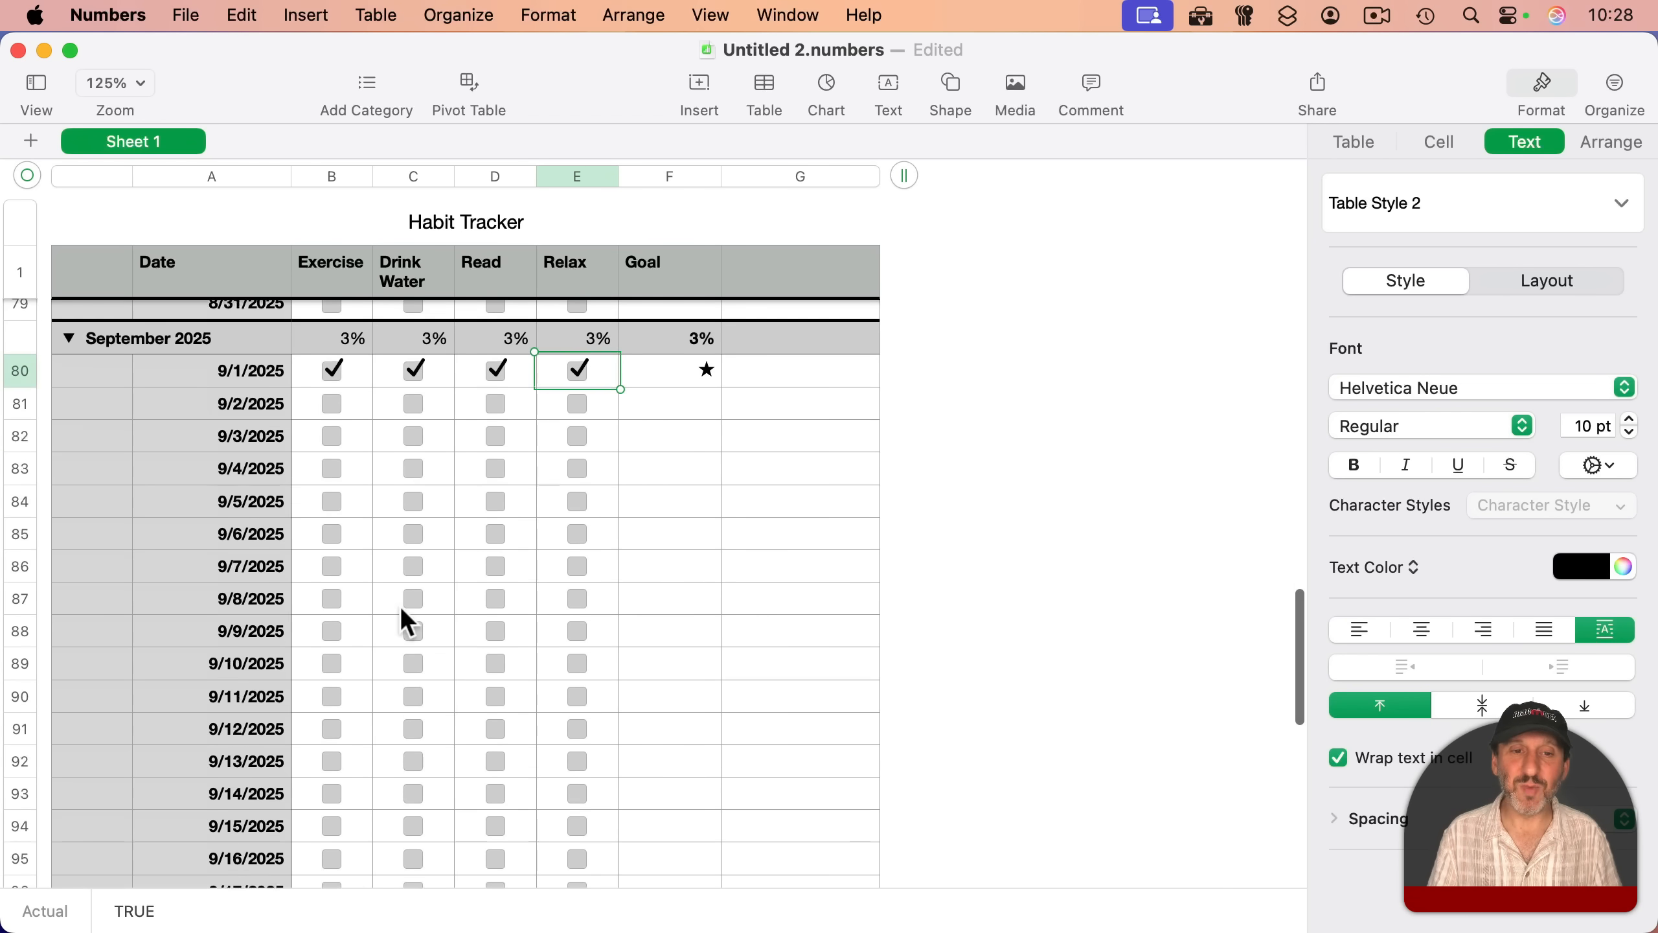
Step: Enter the header Streak for the empty column beside Goal
{"action": "left_click", "coordinate": [762, 290]}
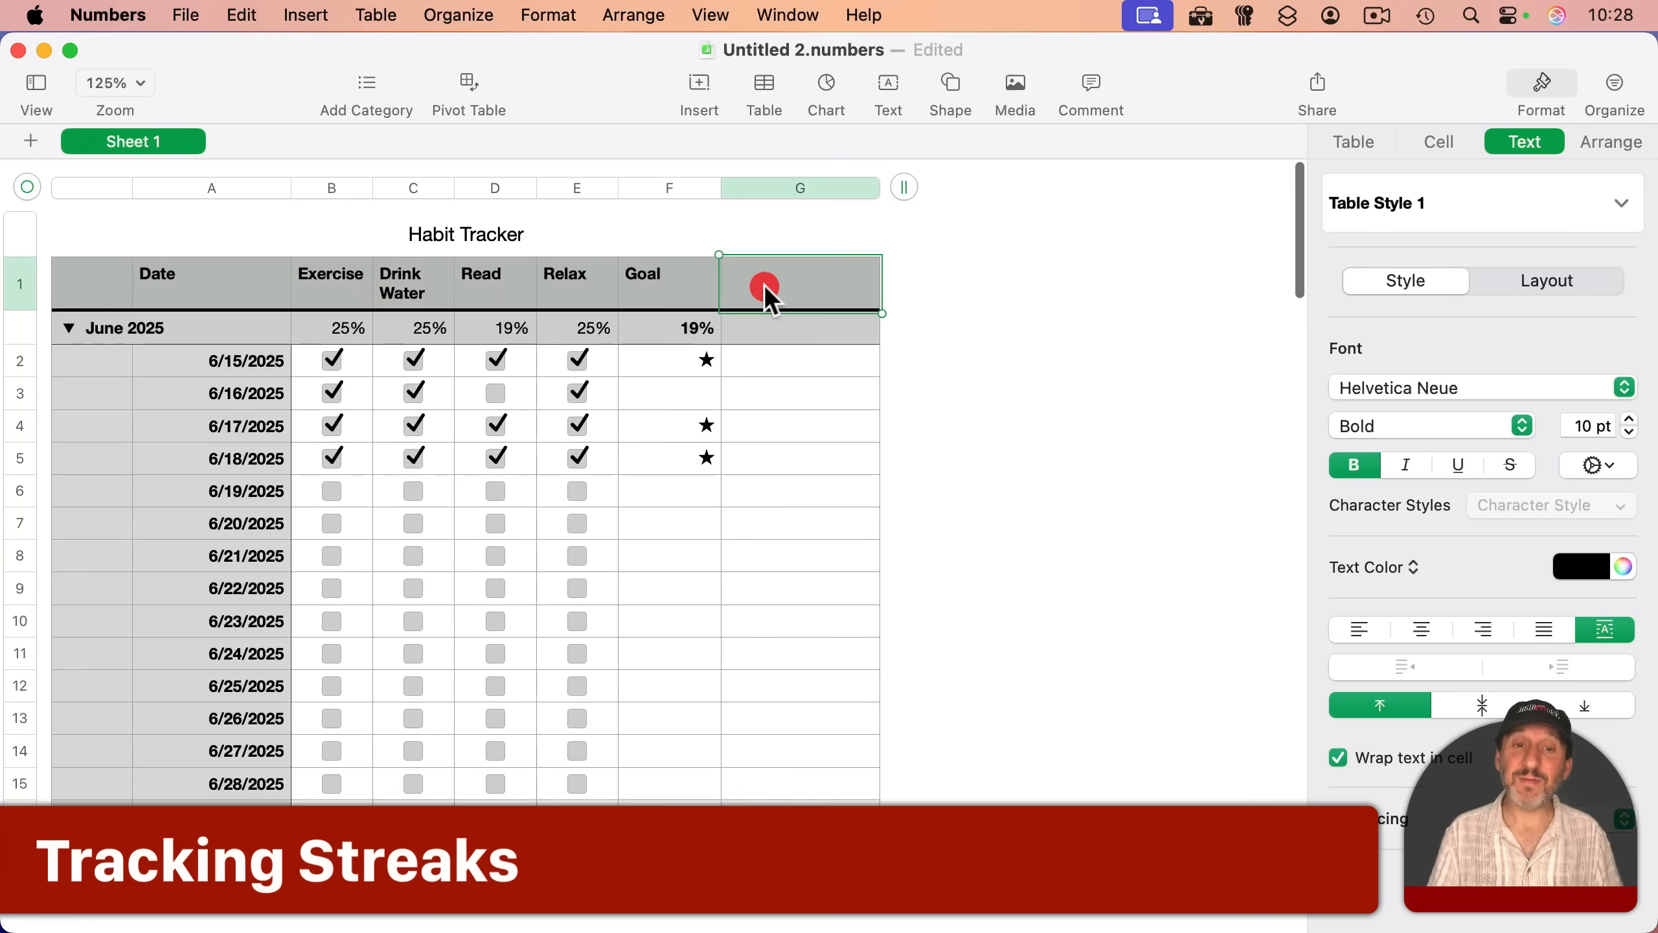
{"action": "type", "text": "Streak"}
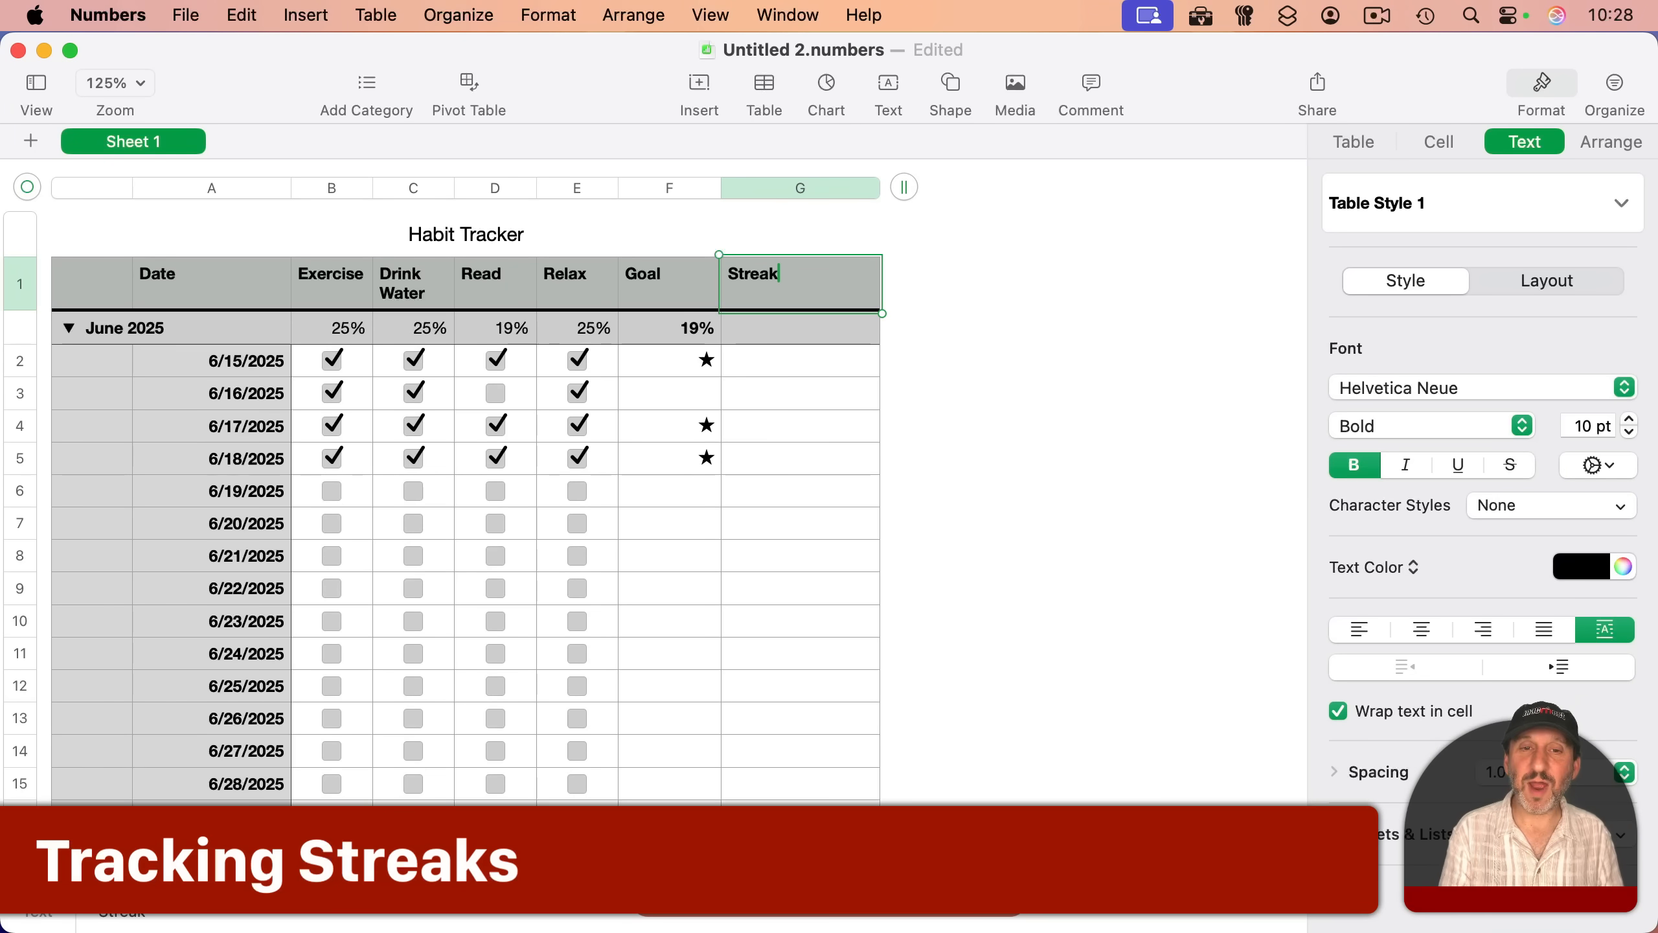
{"action": "key", "text": "Return"}
Step: Enter a streak formula for 6/16/2025 in cell G3: IF(F3=1,G2+1,0)
{"action": "left_click", "coordinate": [801, 396]}
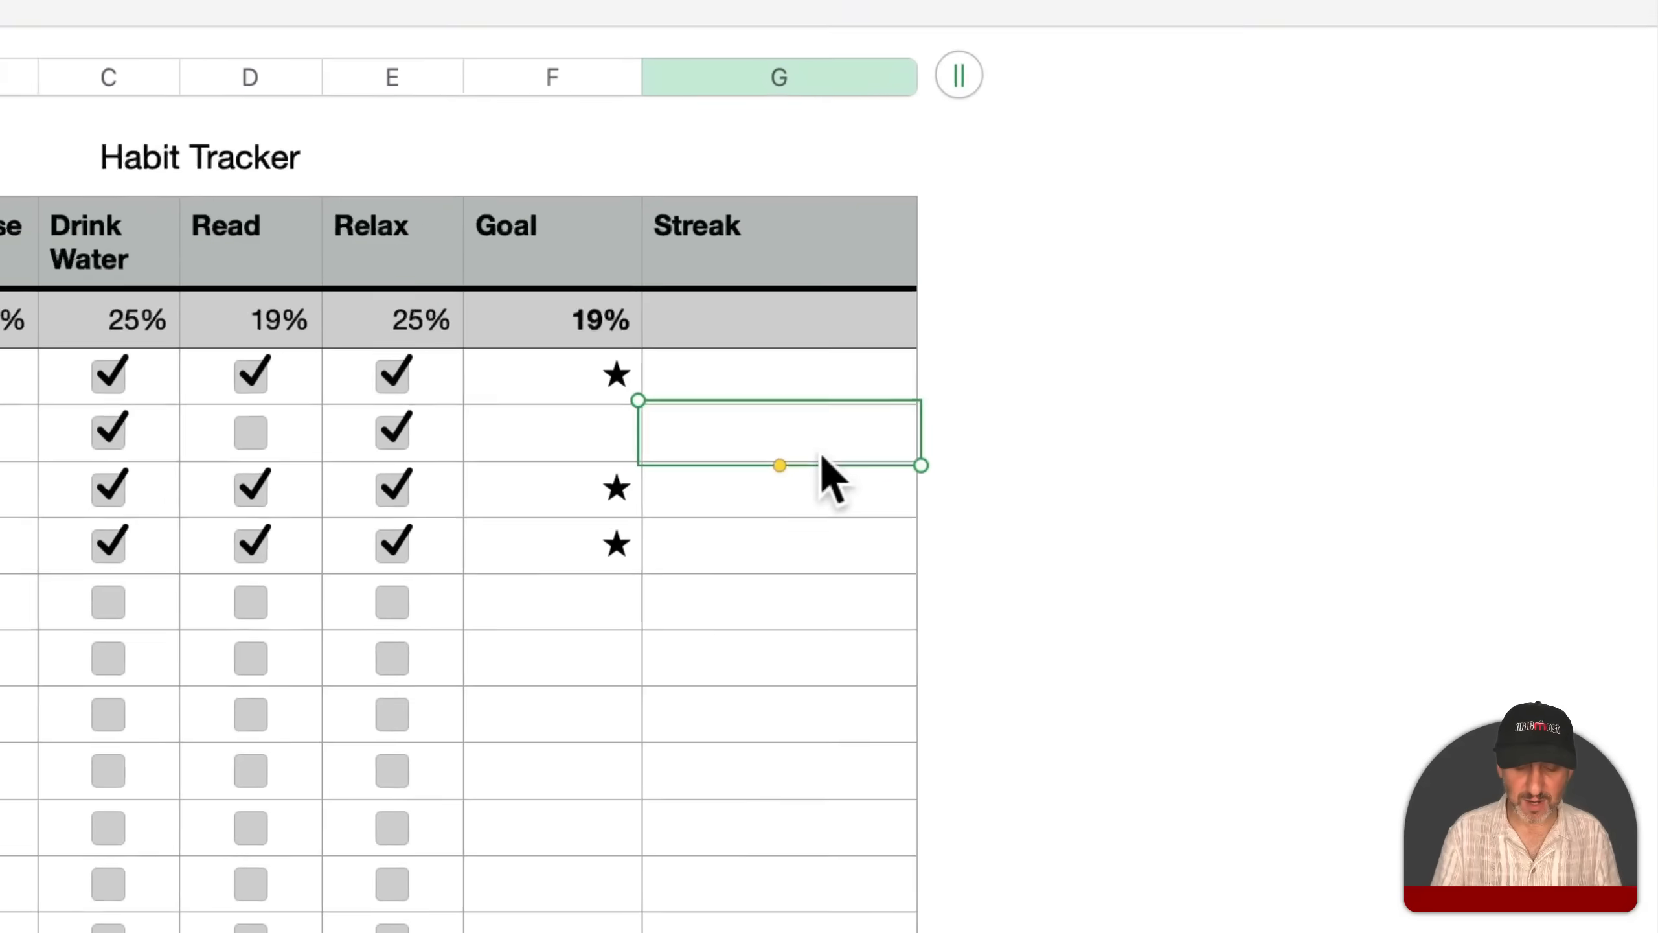
{"action": "type", "text": "="}
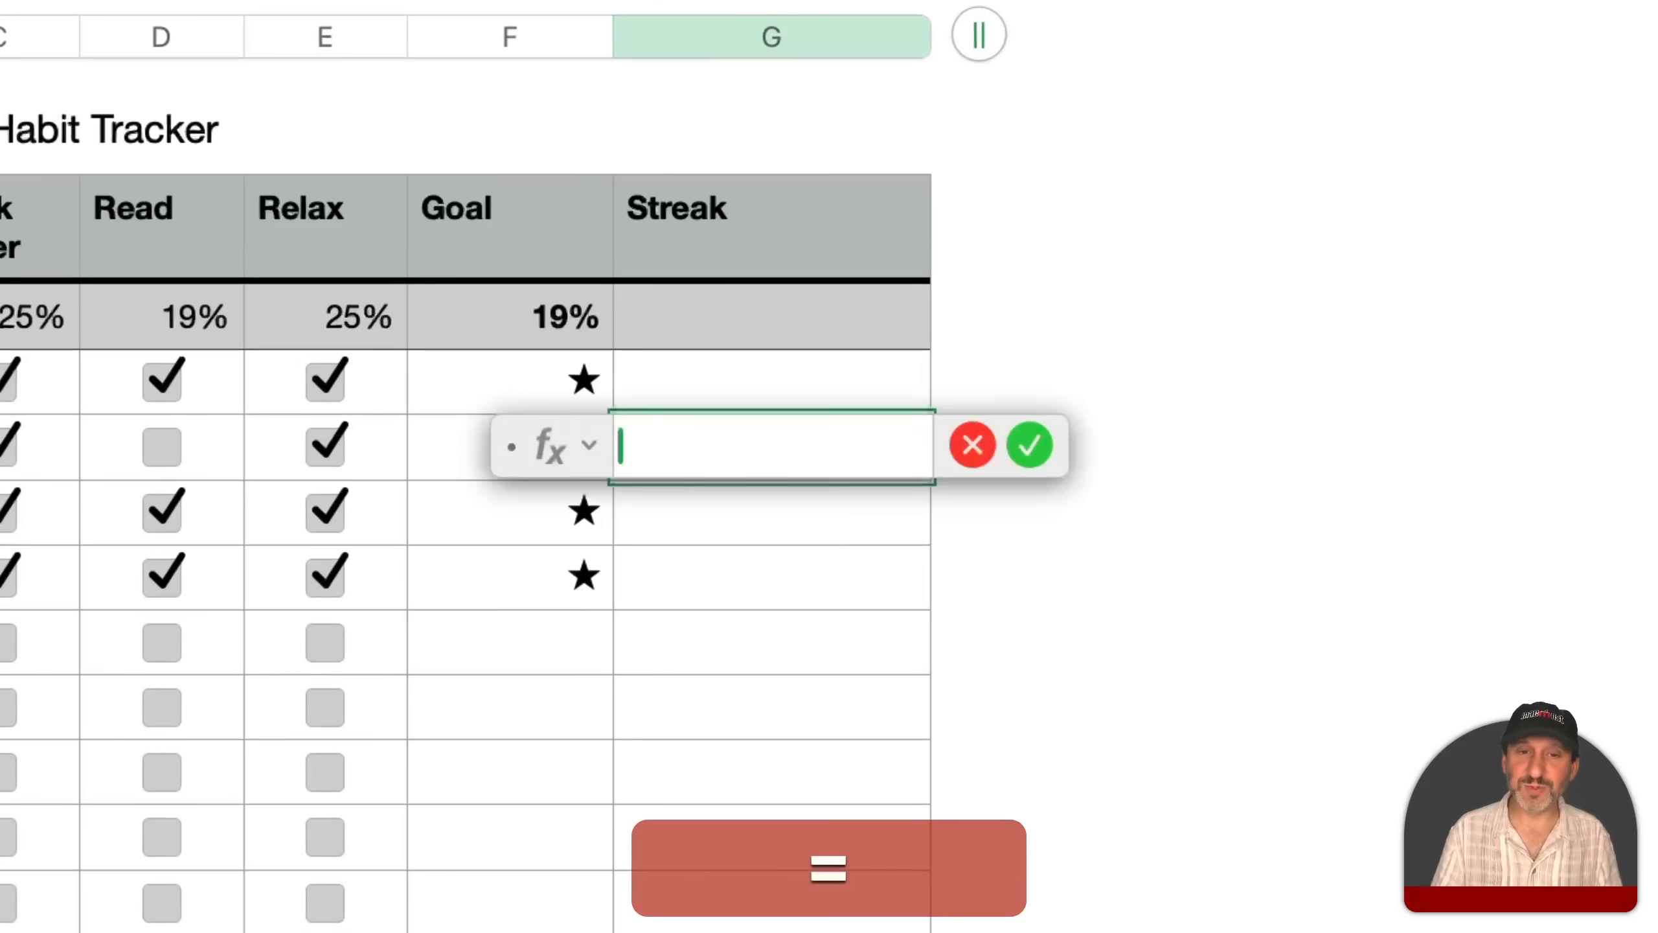
{"action": "left_click_drag", "start_coordinate": [597, 480], "coordinate": [944, 592]}
{"action": "type", "text": "if"}
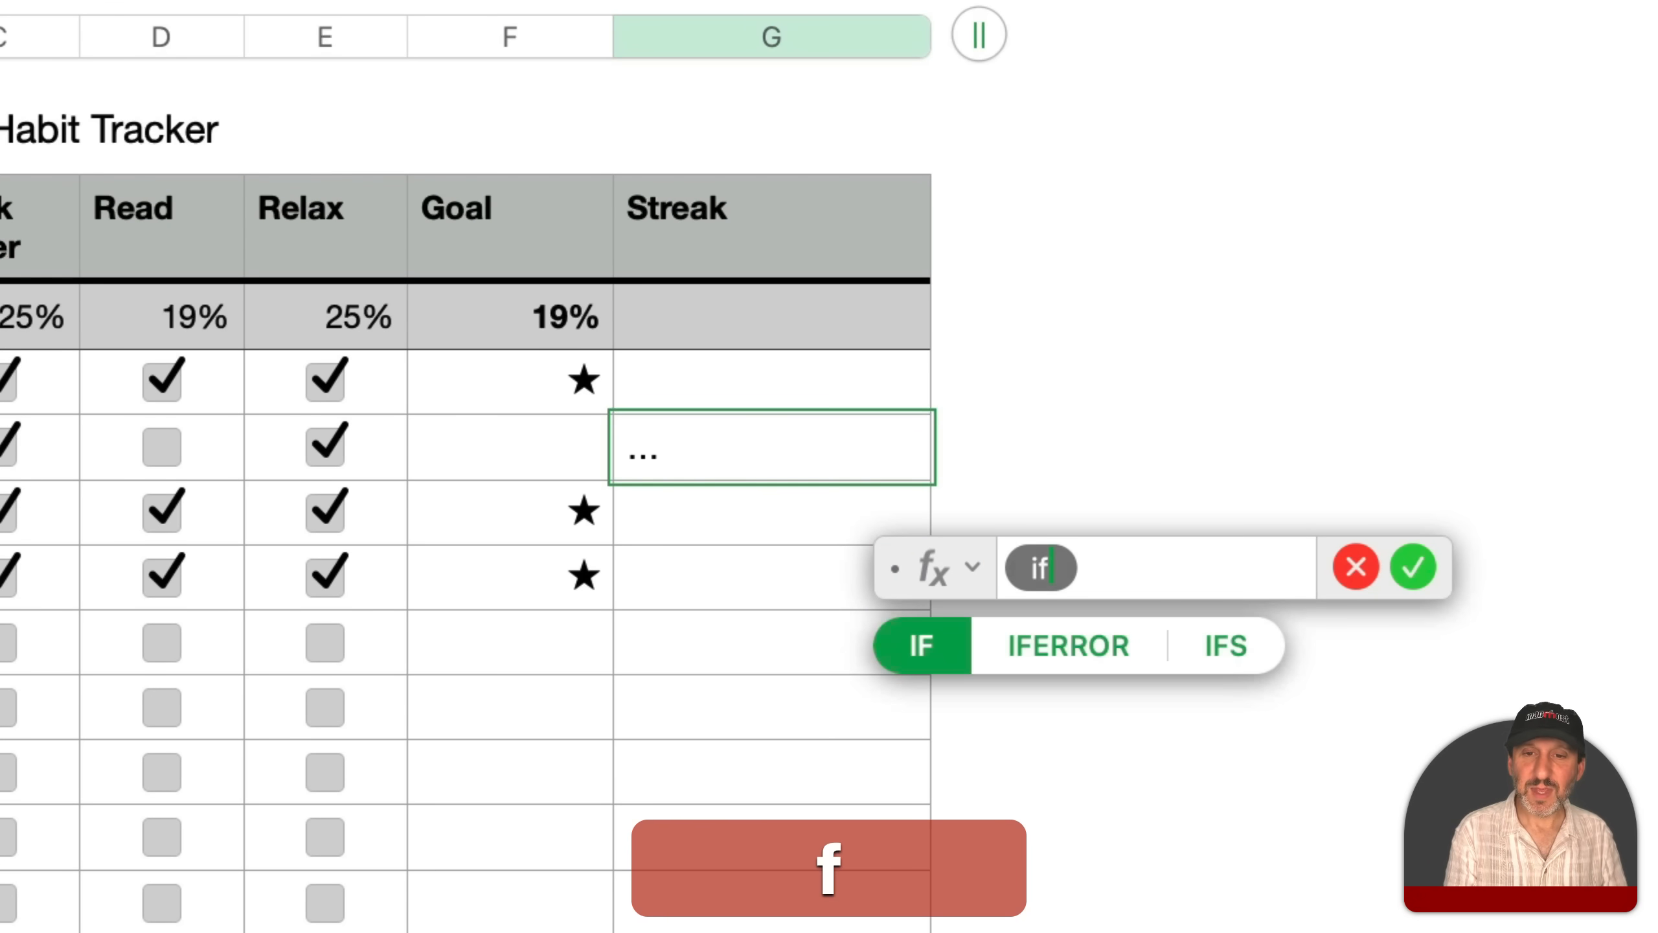
{"action": "type", "text": "("}
{"action": "left_click", "coordinate": [547, 448]}
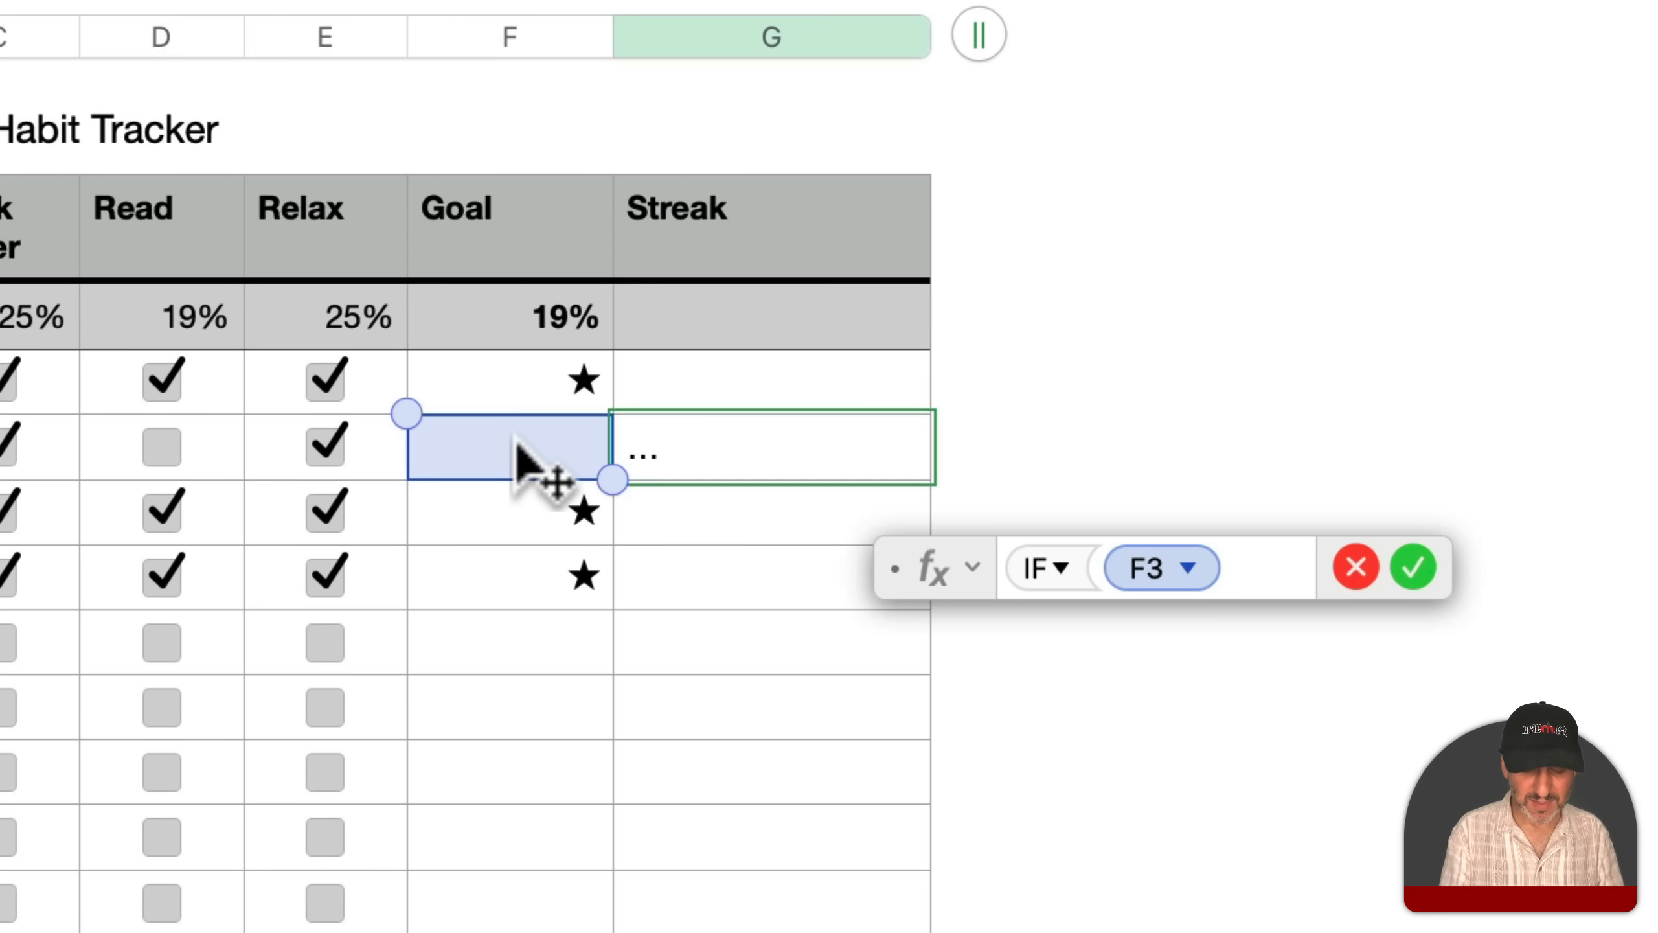
{"action": "type", "text": "=1"}
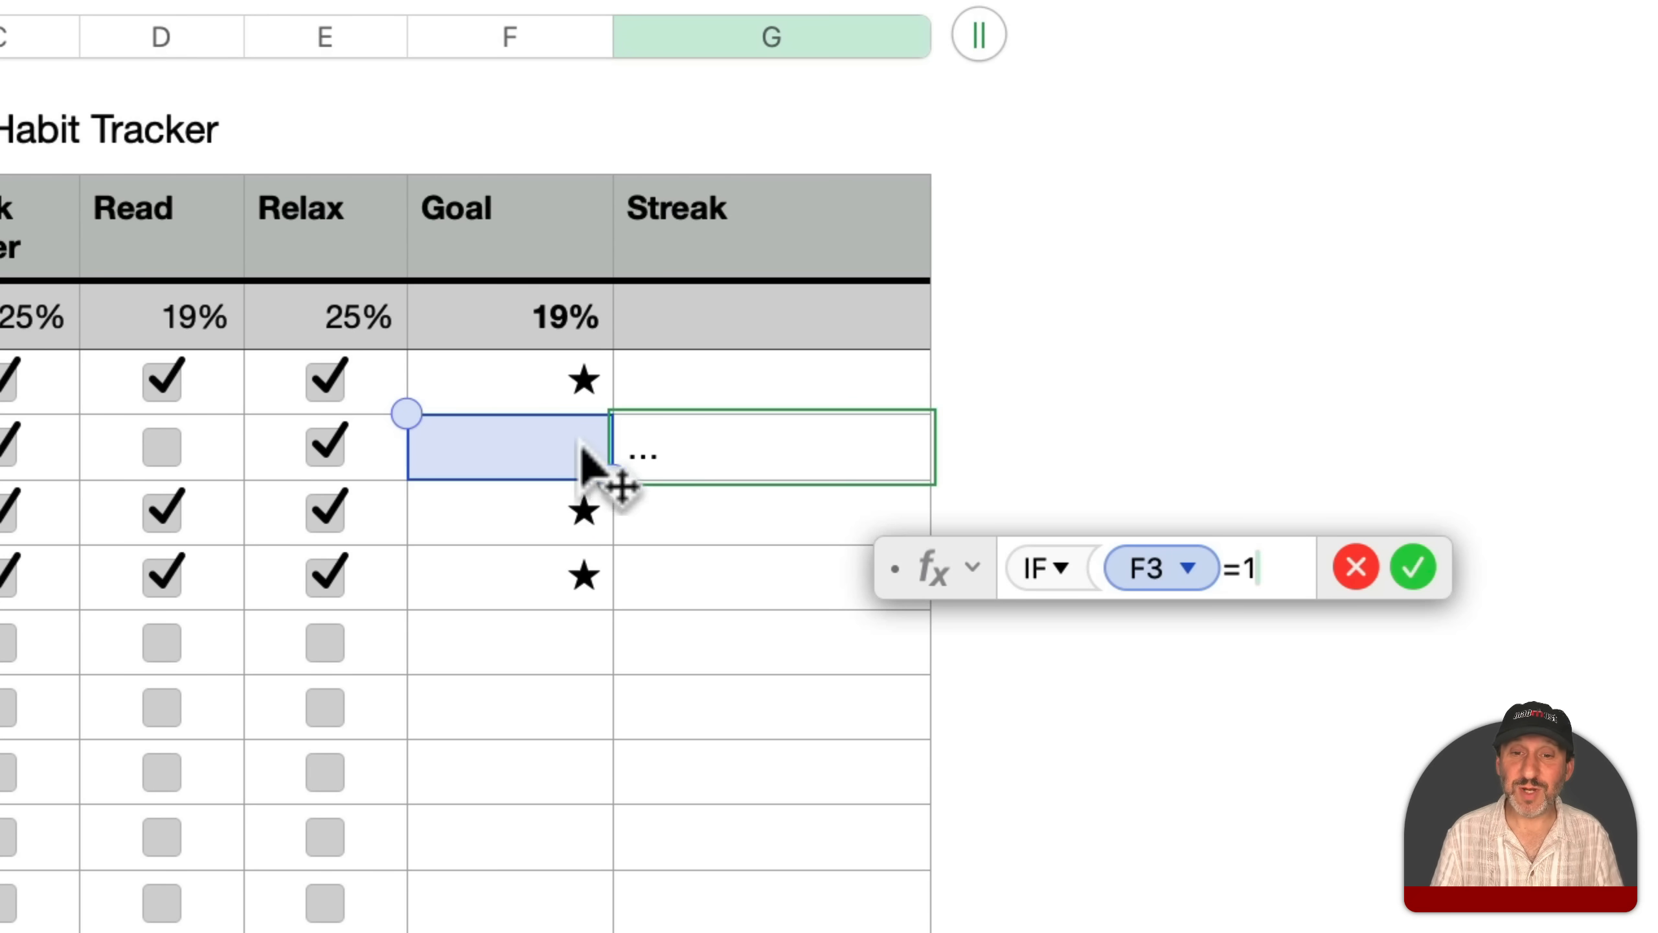
{"action": "type", "text": ","}
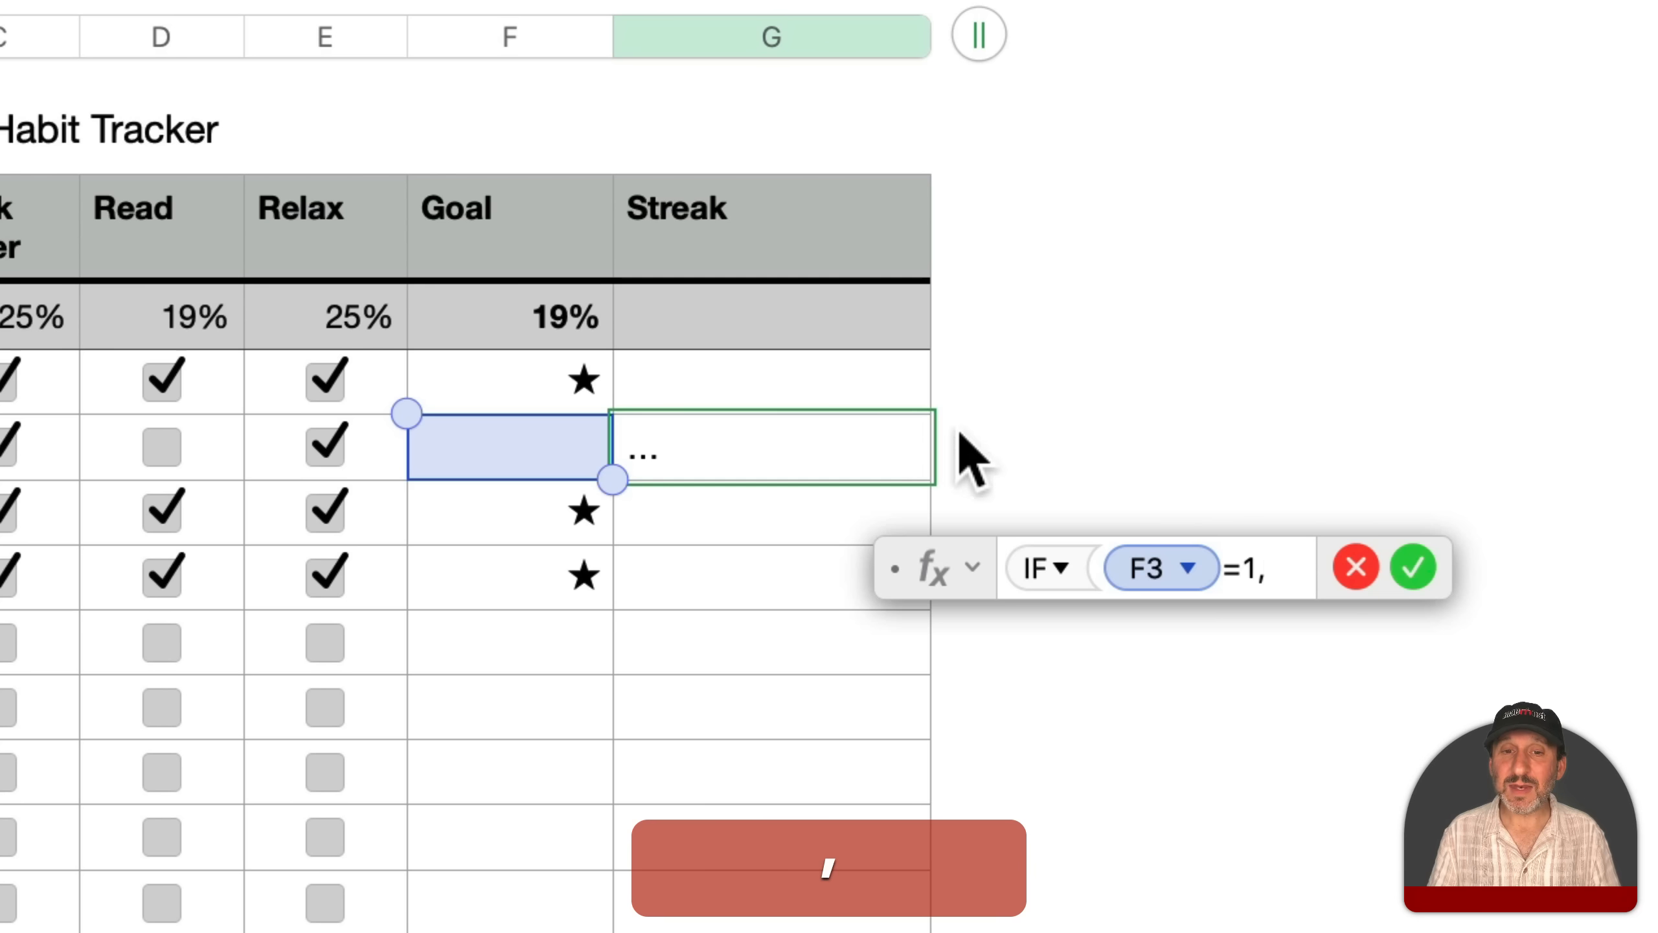
{"action": "left_click", "coordinate": [786, 389]}
{"action": "type", "text": "+1"}
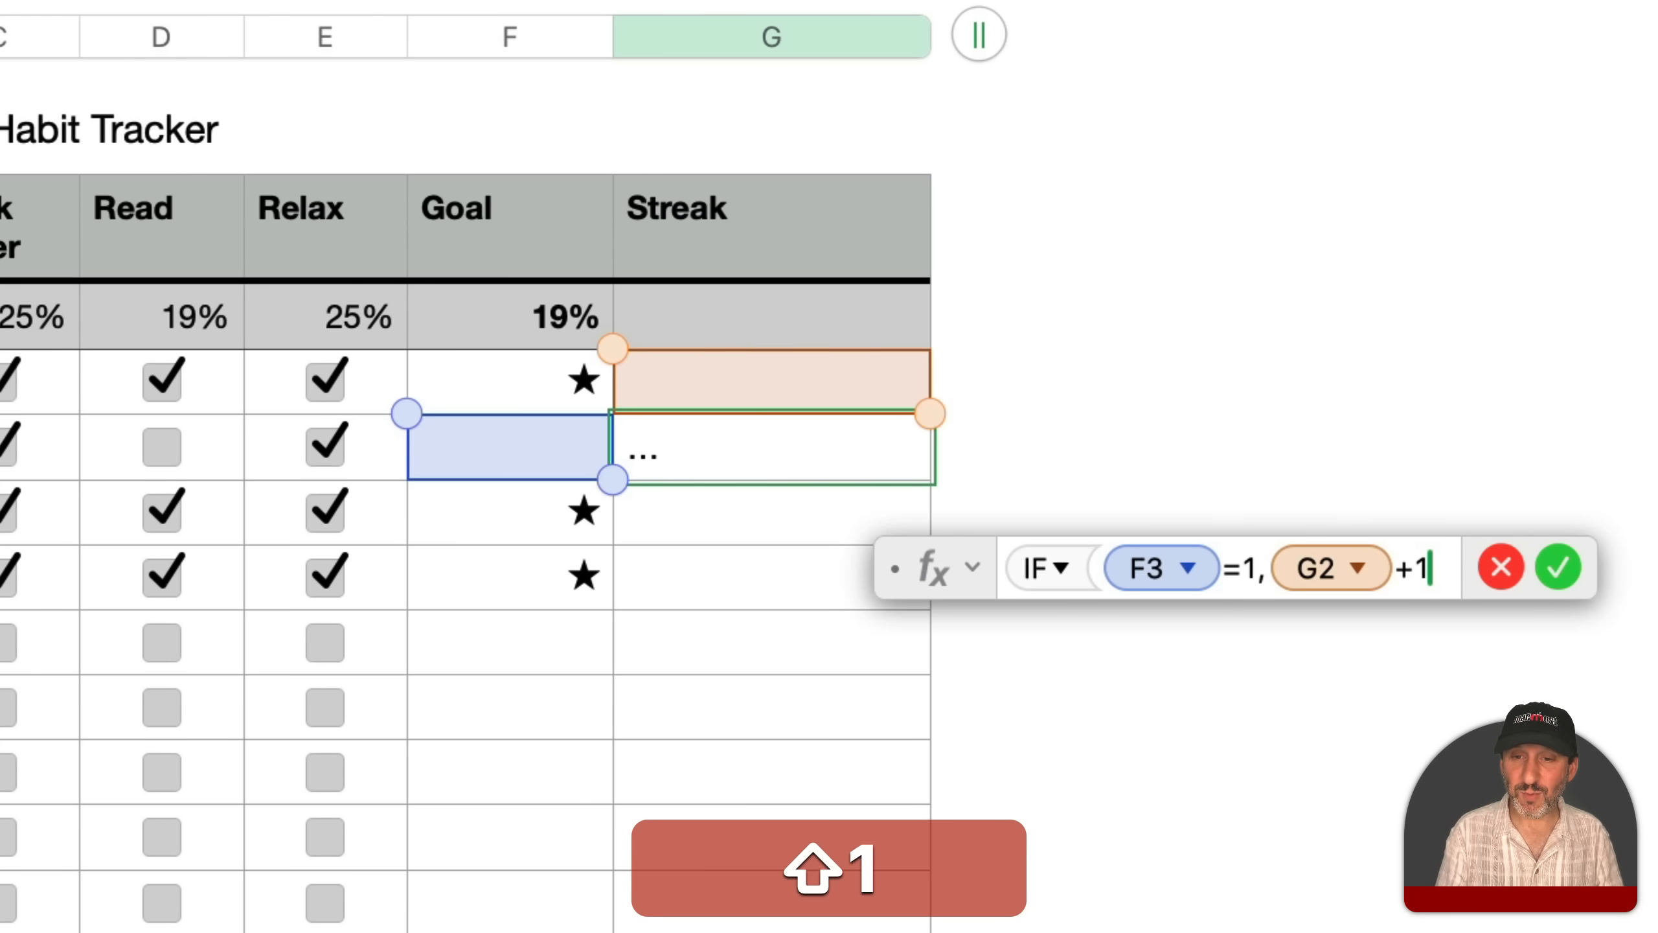
{"action": "type", "text": ",0"}
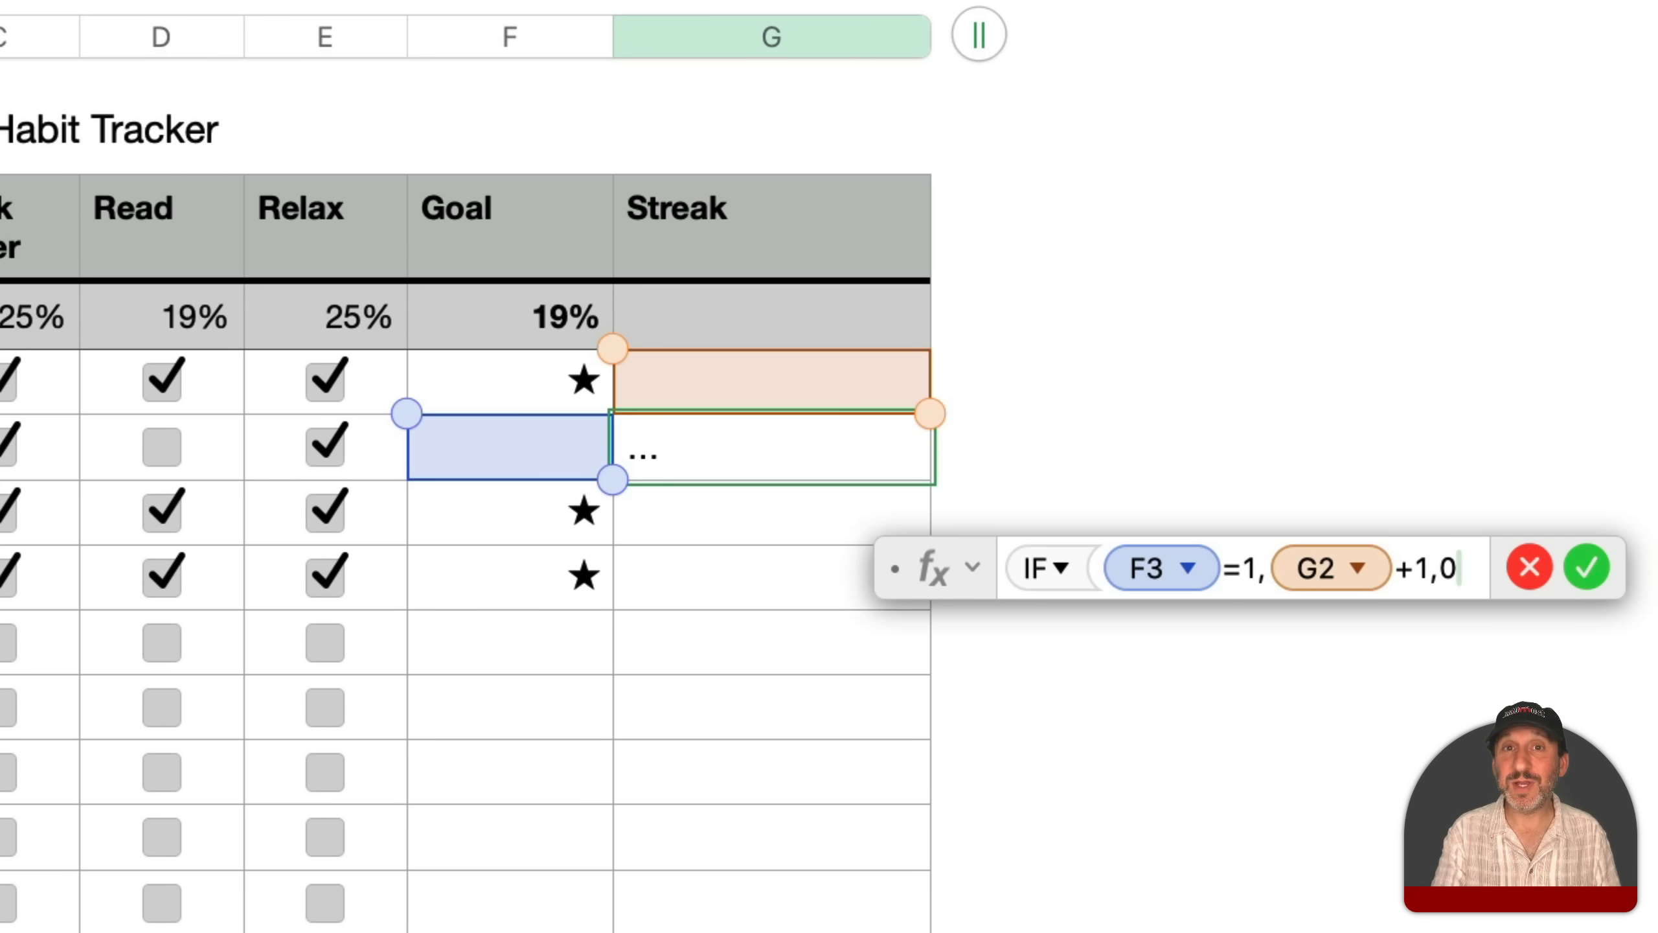
{"action": "type", "text": ")"}
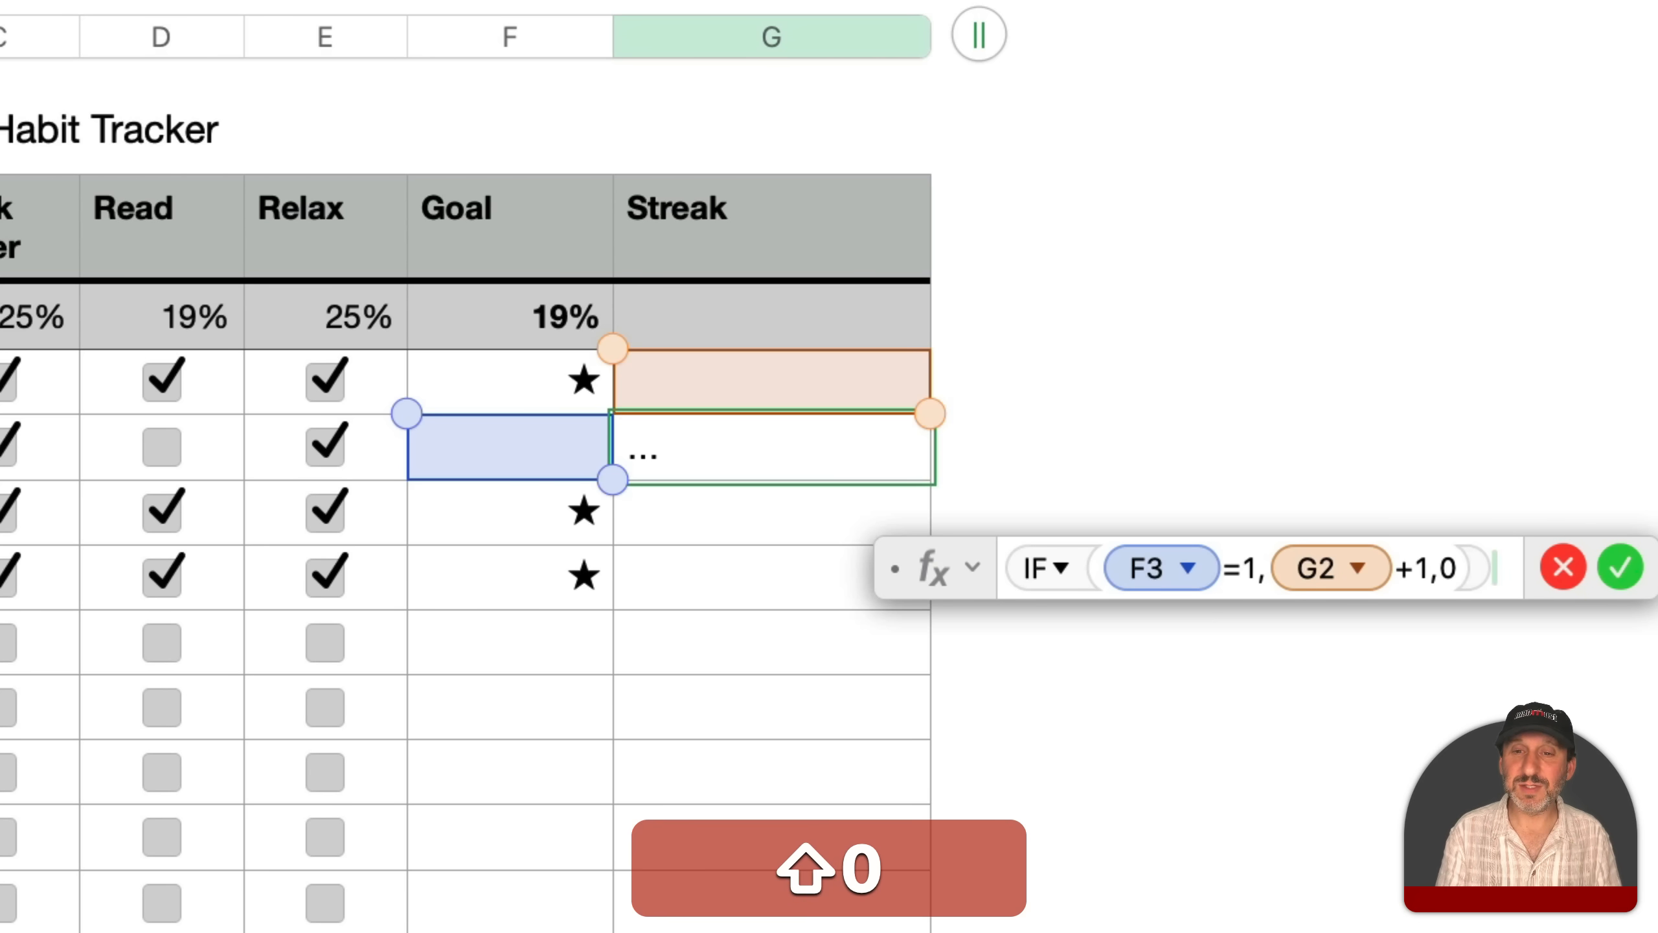
{"action": "key", "text": "Return"}
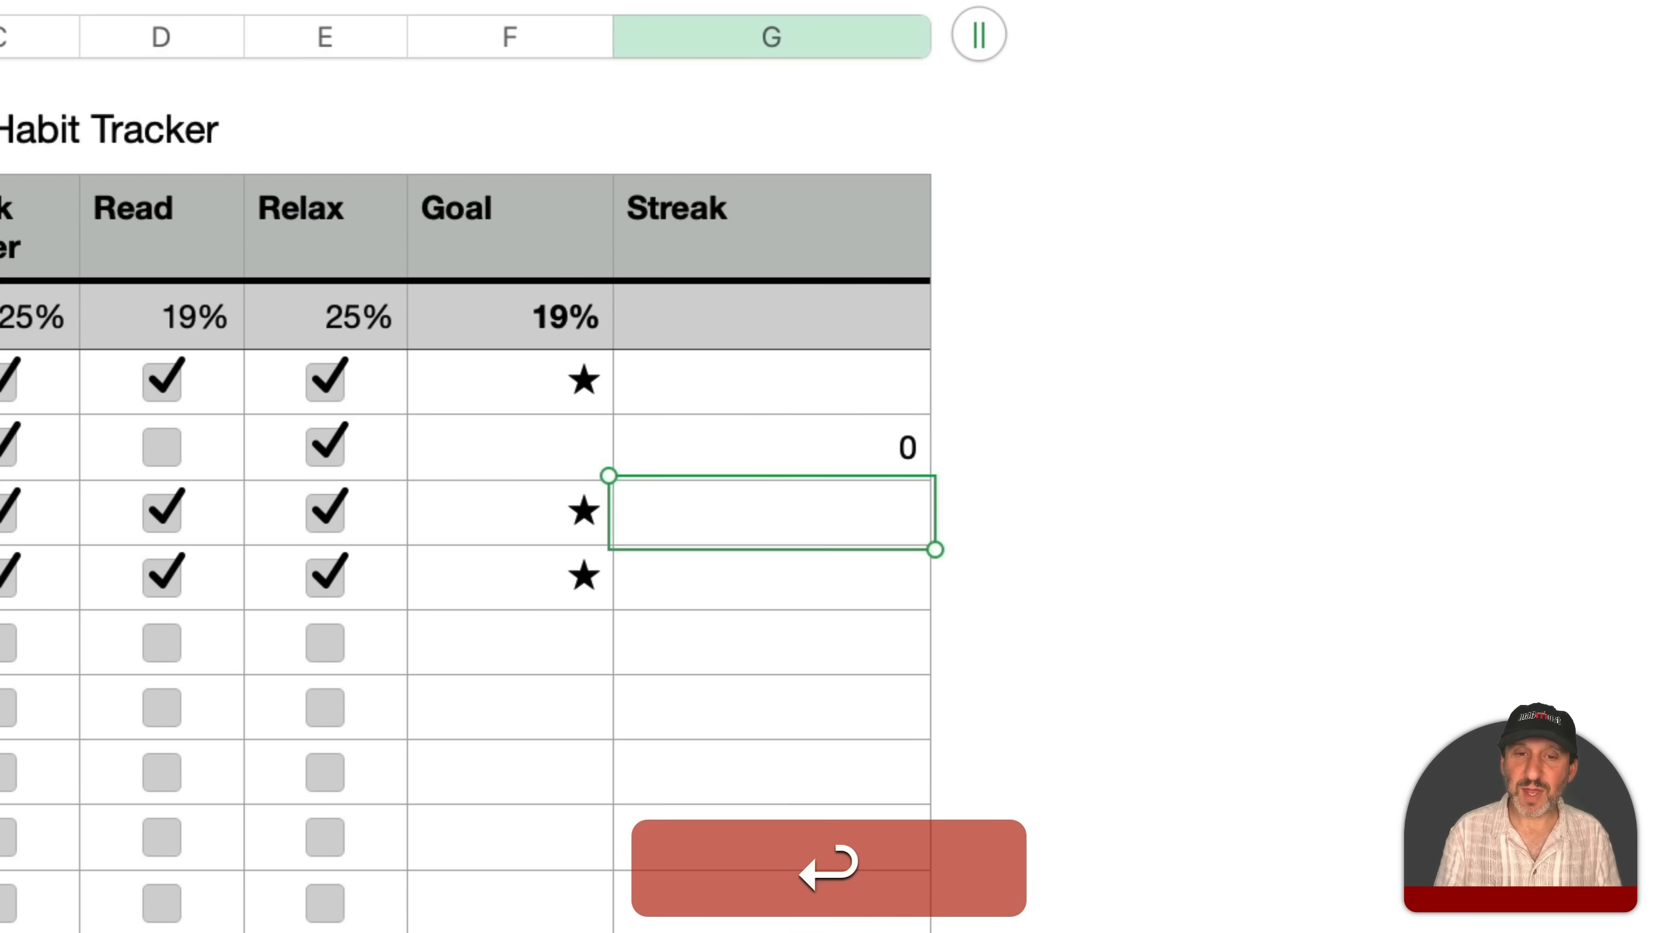
Step: Copy the streak formula from G3 to every body cell of the Streak column
{"action": "left_click", "coordinate": [879, 418]}
{"action": "key", "text": "super+c"}
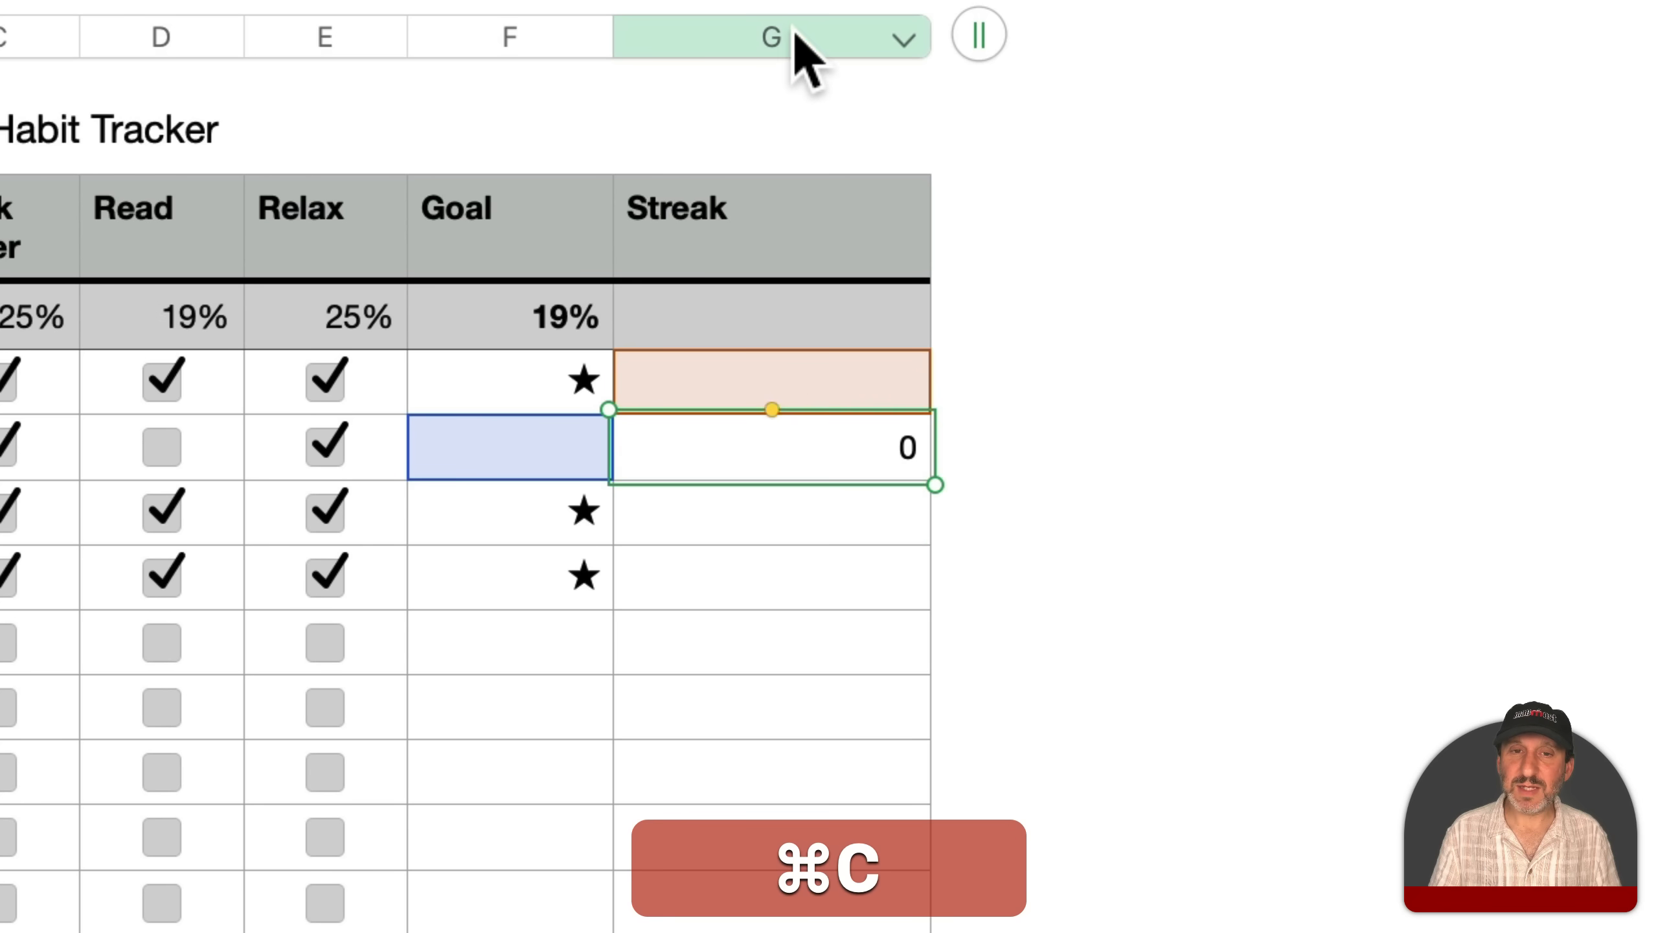
{"action": "left_click", "coordinate": [798, 46]}
{"action": "key", "text": "super+v"}
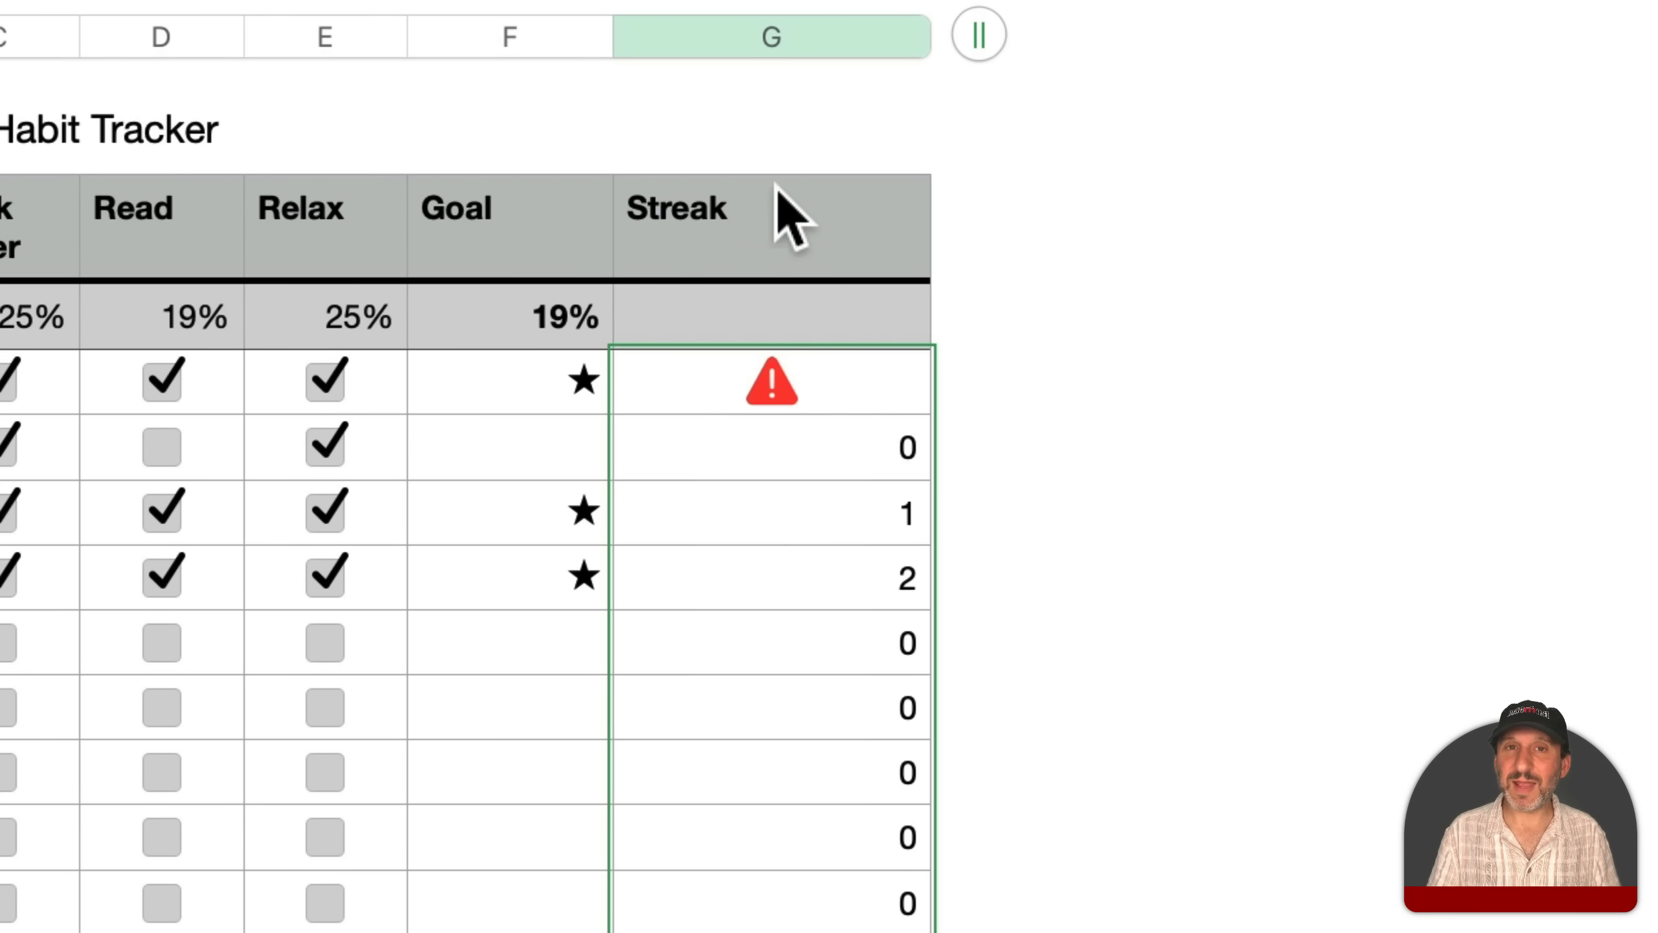
Step: Wrap the formula in G2 in IFERROR with a fallback of 0: IFERROR(IF(F2=1,G1+1,0),0)
{"action": "double_click", "coordinate": [777, 387]}
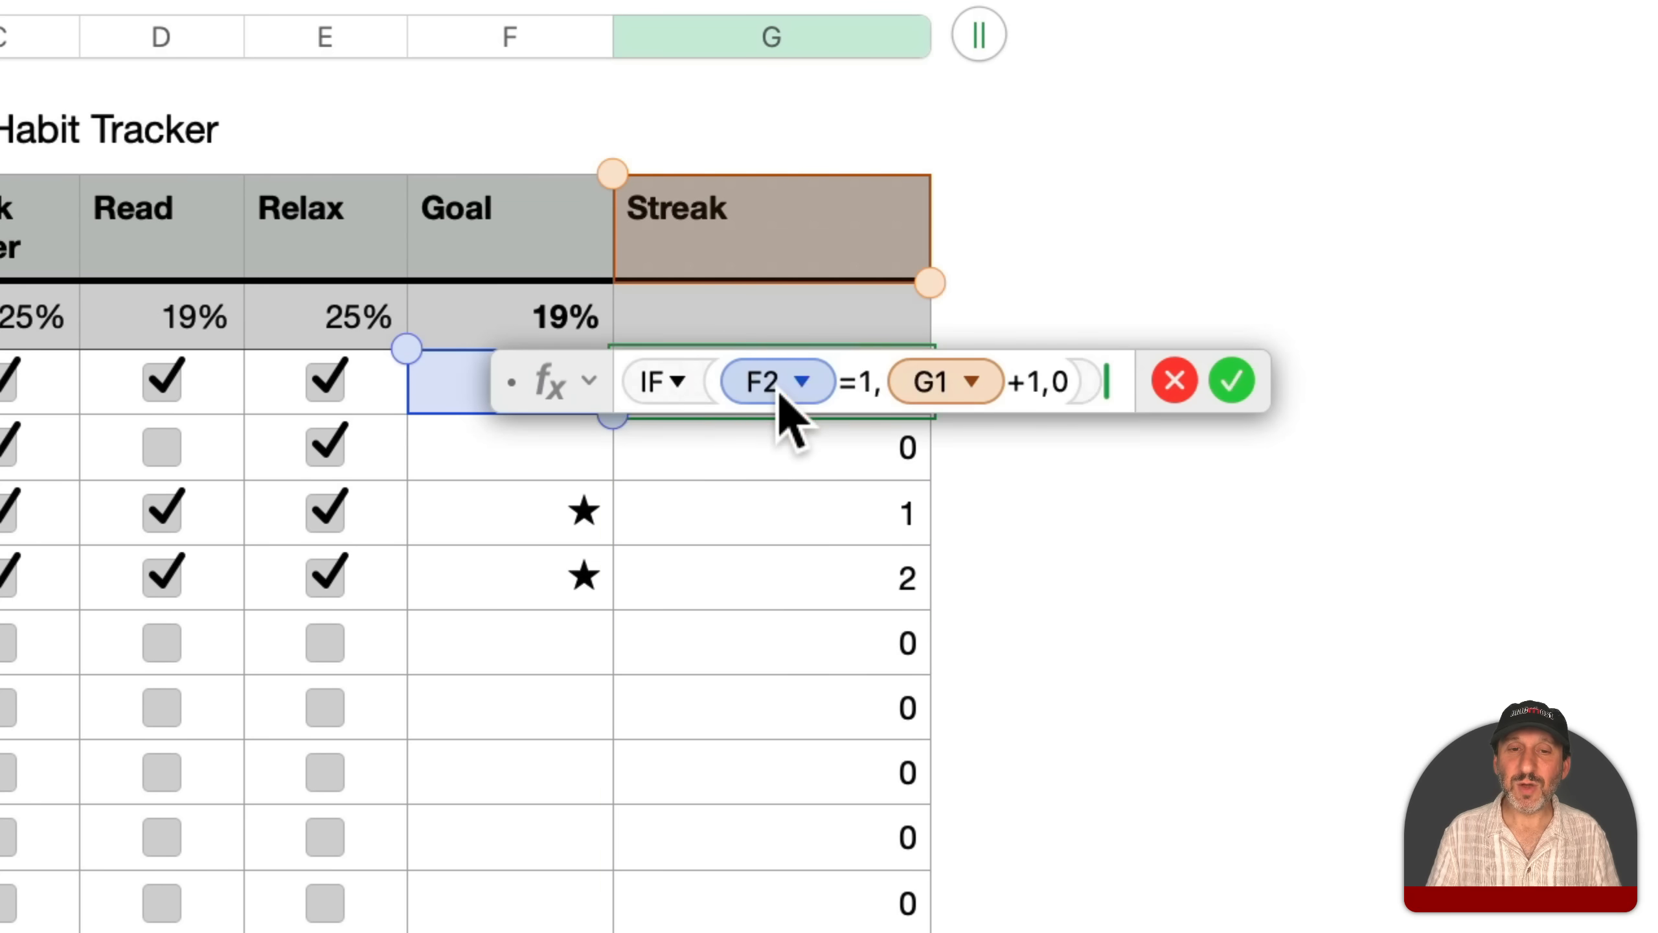
{"action": "left_click", "coordinate": [627, 383]}
{"action": "type", "text": "IFERROR("}
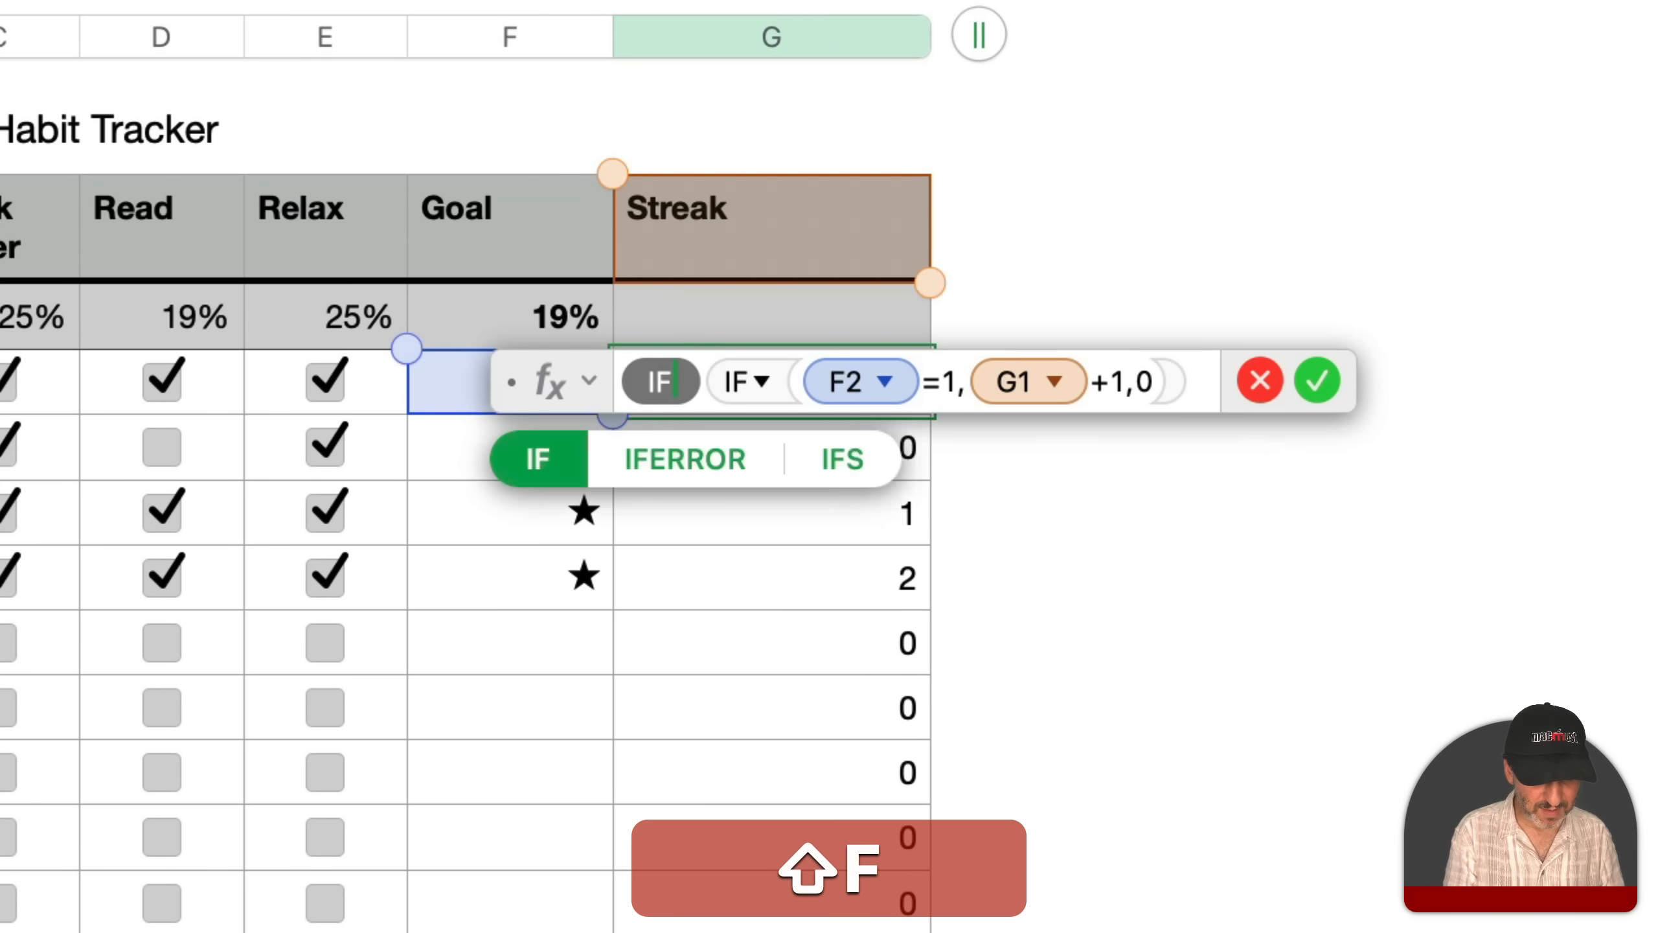
{"action": "key", "text": "super+Right"}
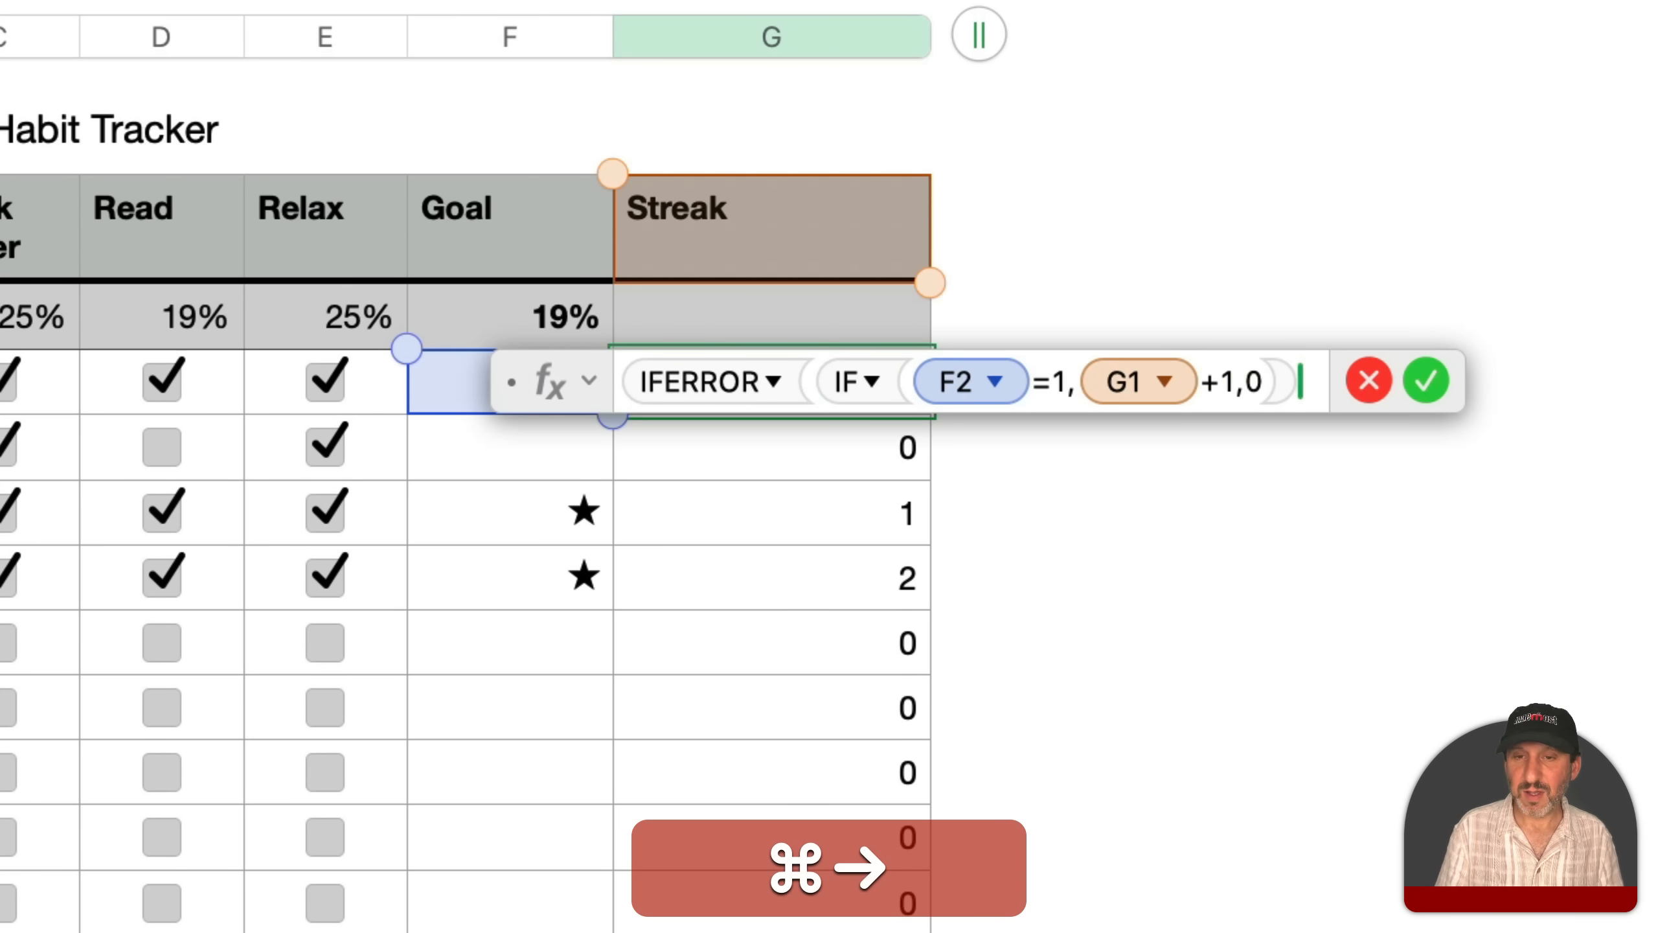
{"action": "type", "text": ",0)"}
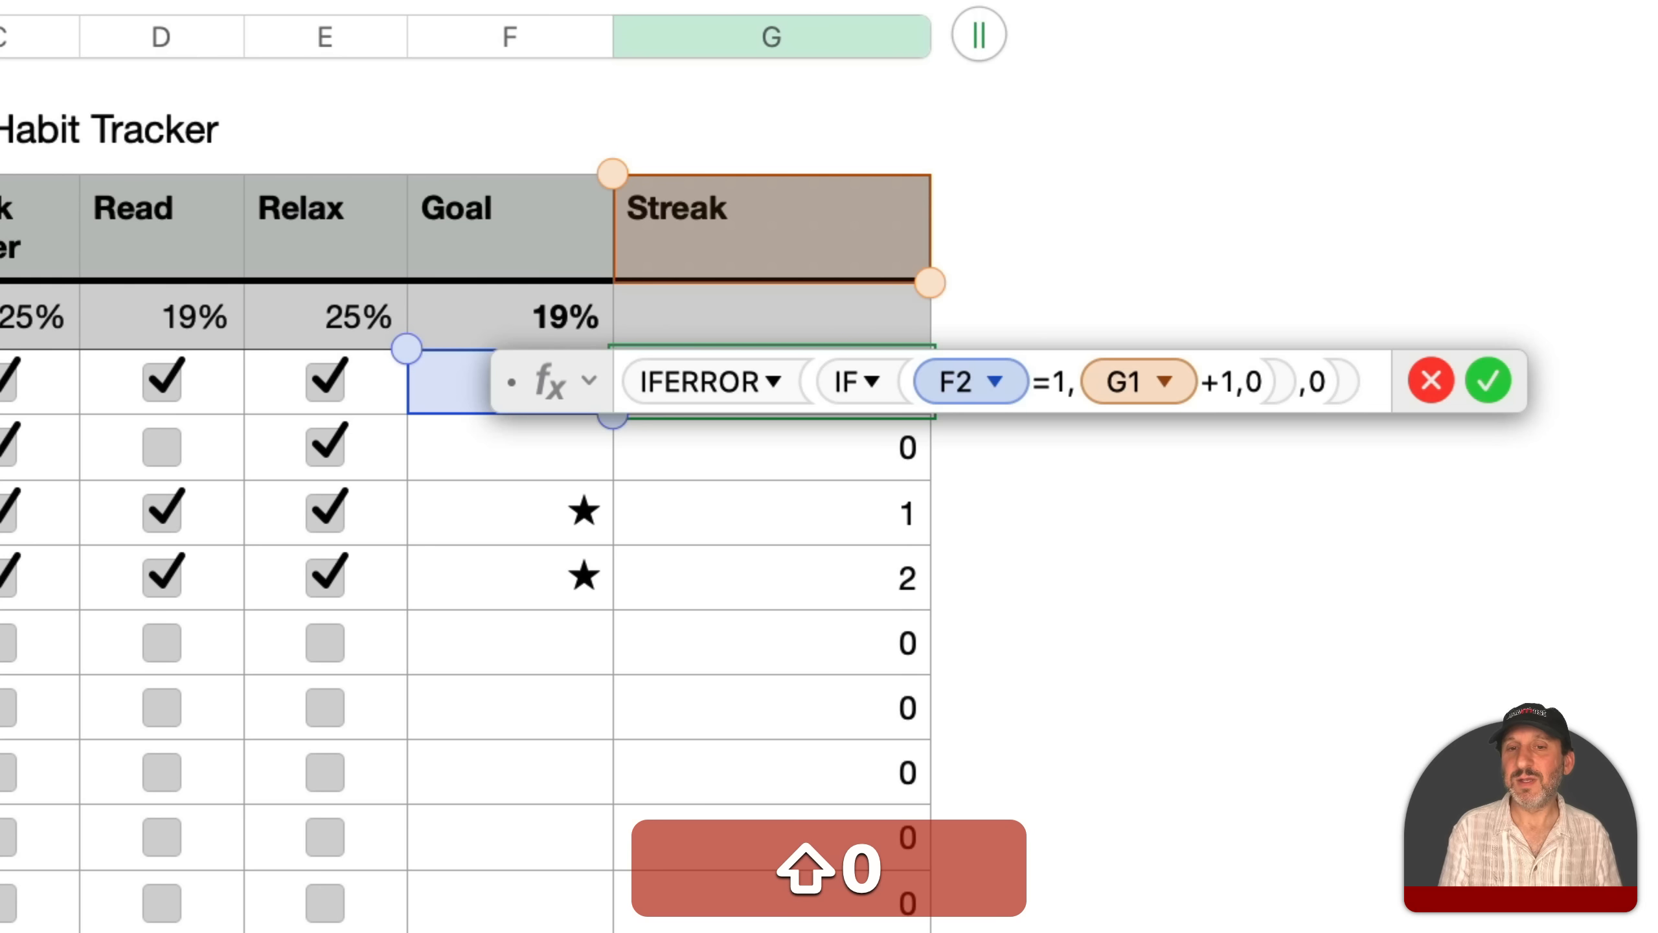
{"action": "key", "text": "Return"}
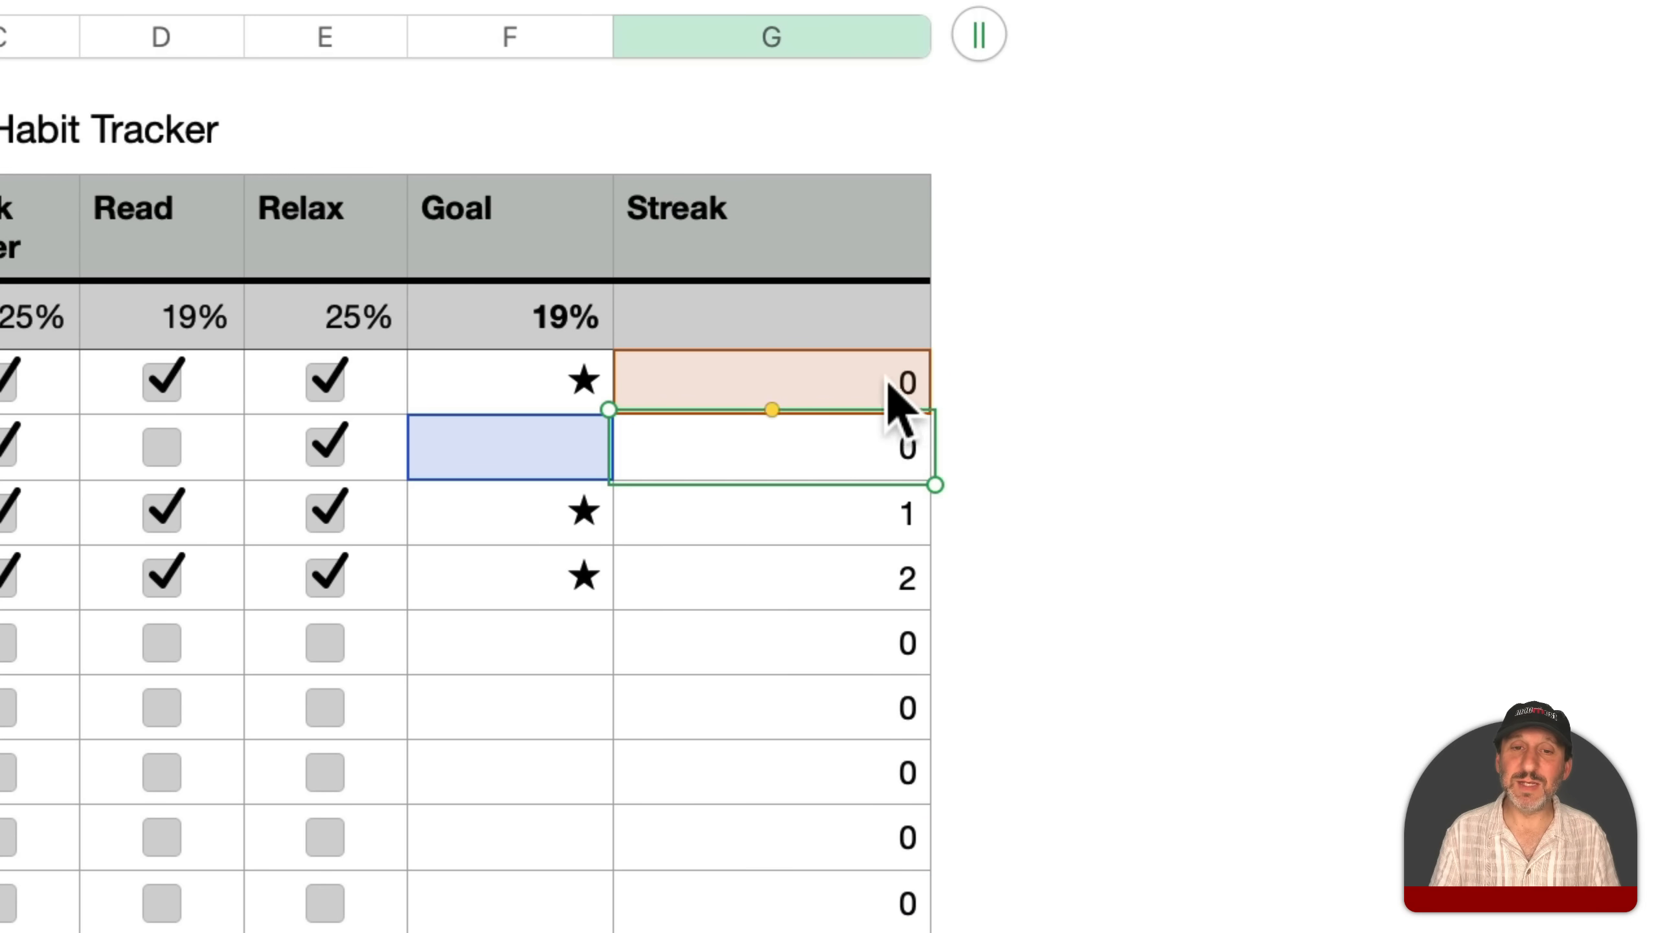
Step: Copy the IFERROR formula from G2 to all body cells of the Streak column
{"action": "left_click", "coordinate": [810, 369]}
{"action": "key", "text": "super+c"}
{"action": "left_click", "coordinate": [793, 33]}
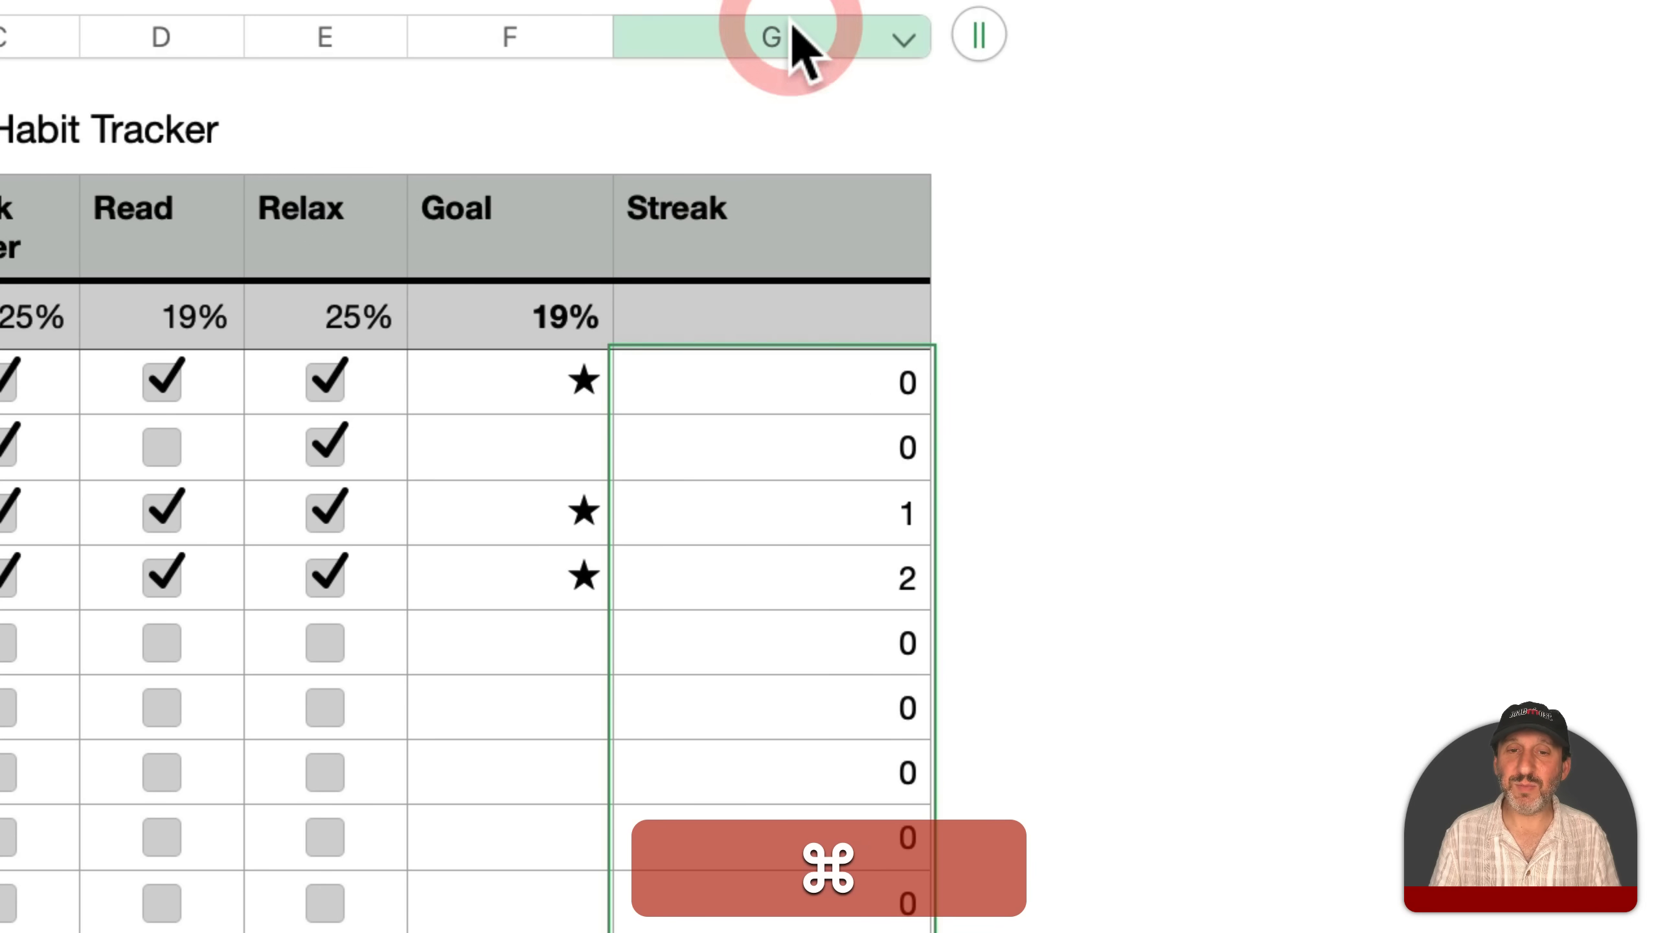
{"action": "key", "text": "super+v"}
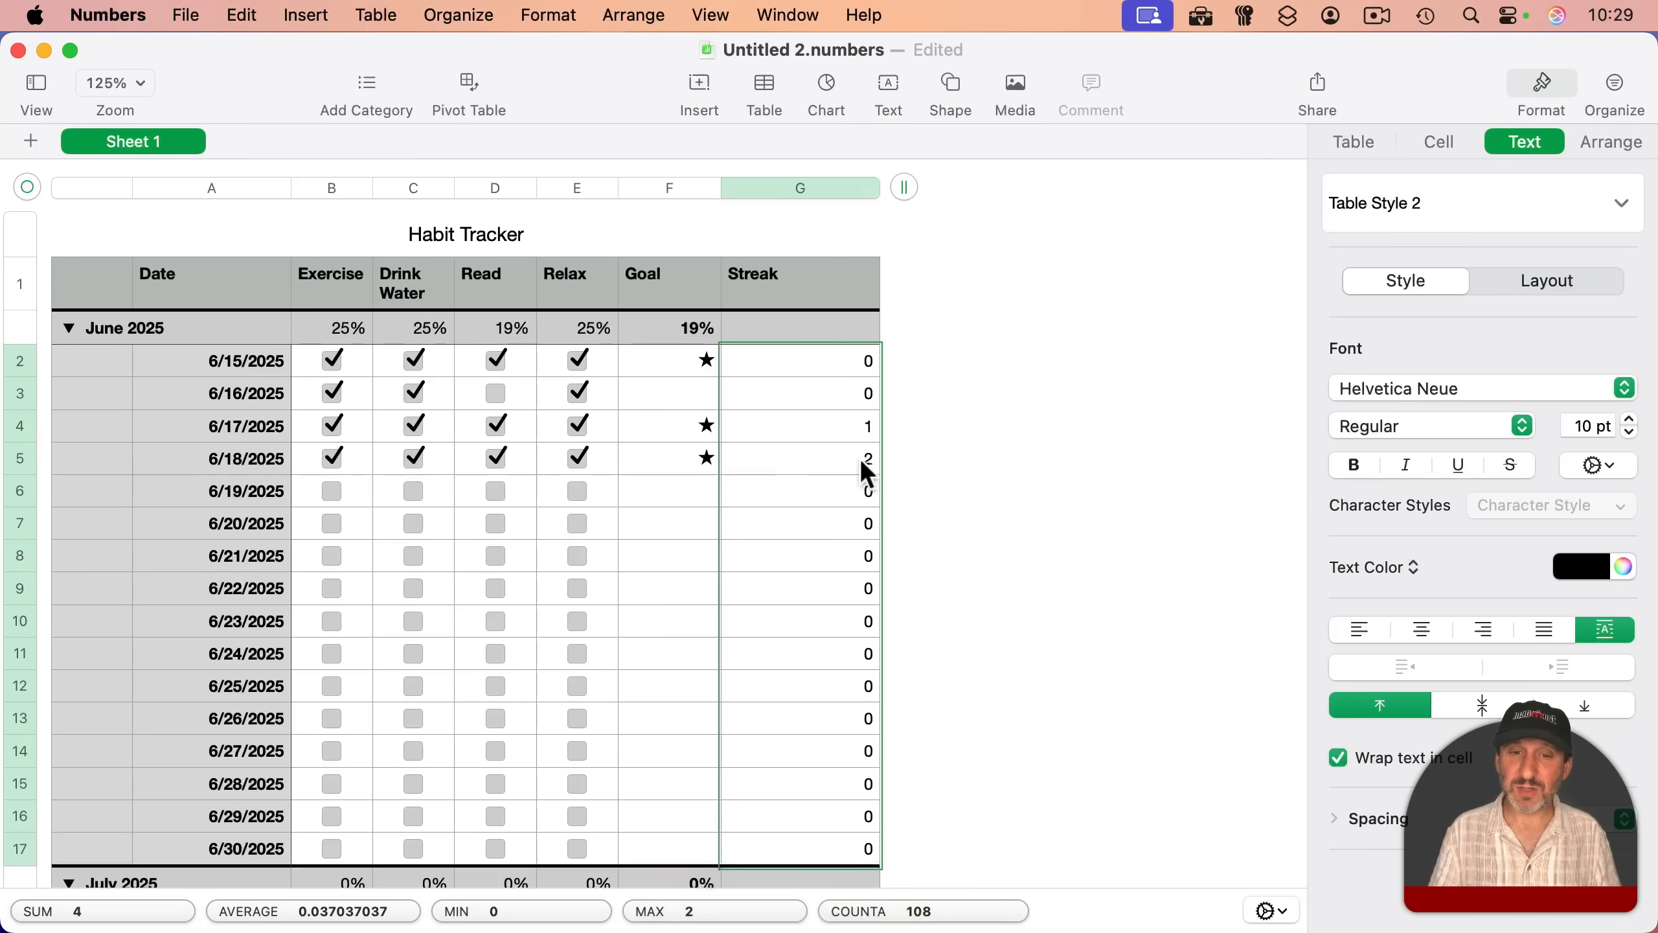
Step: Mark Relax, Read, Drink Water and Exercise as done for 6/19/2025
{"action": "left_click", "coordinate": [574, 489]}
{"action": "left_click", "coordinate": [496, 489]}
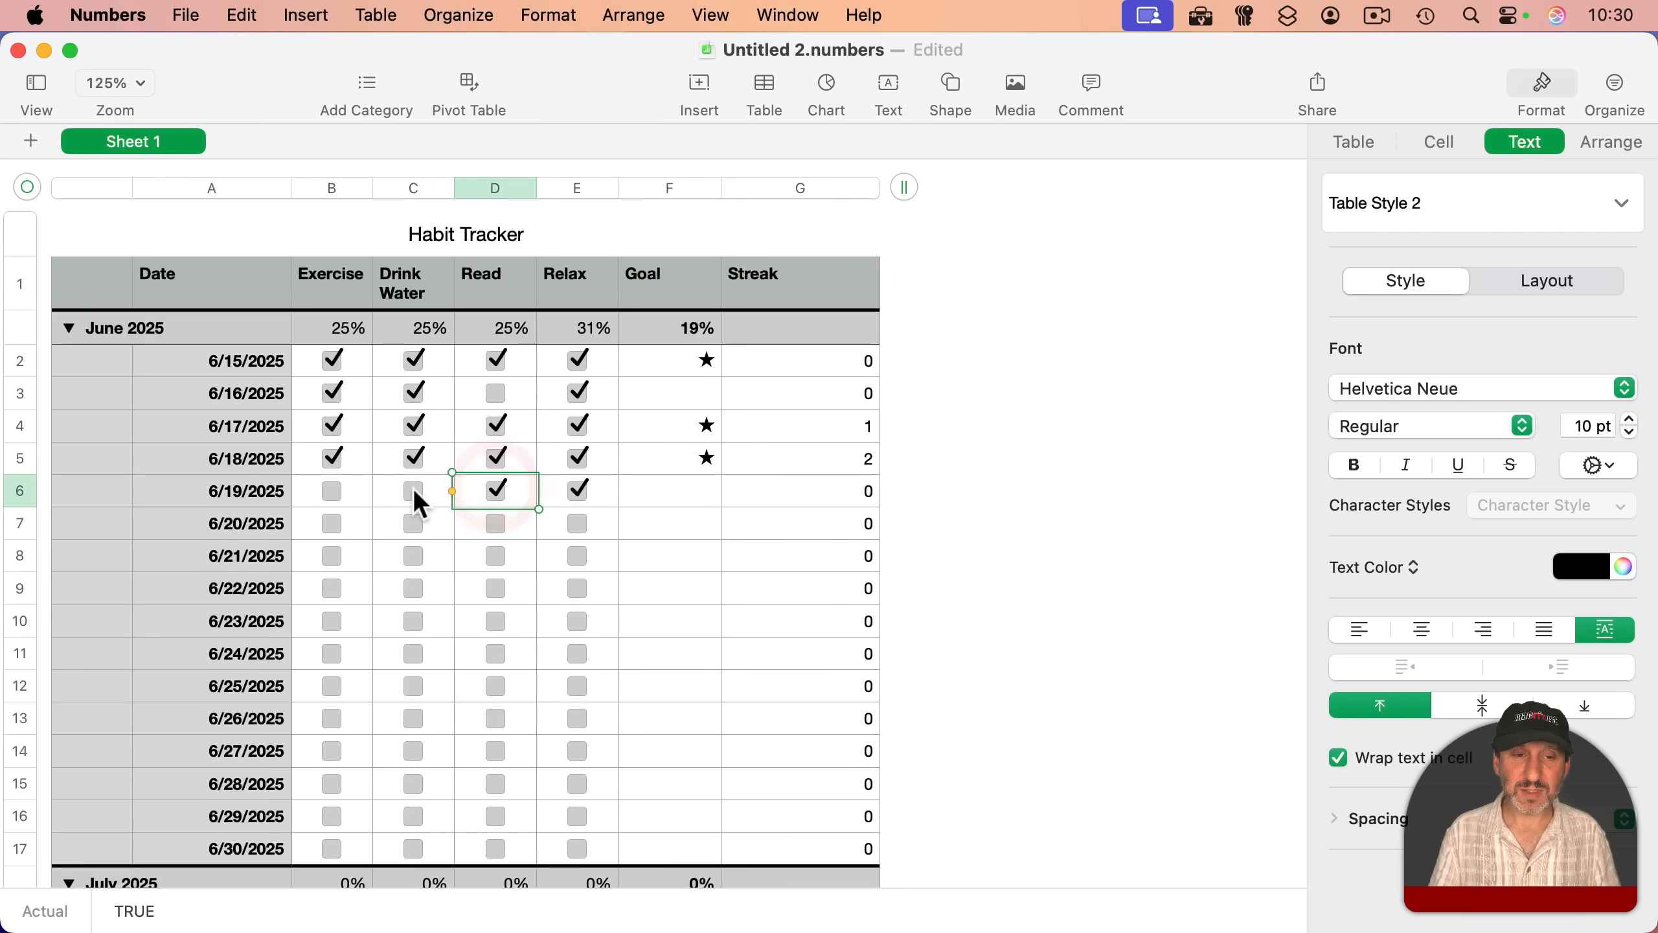
{"action": "left_click", "coordinate": [414, 490]}
{"action": "left_click", "coordinate": [334, 487]}
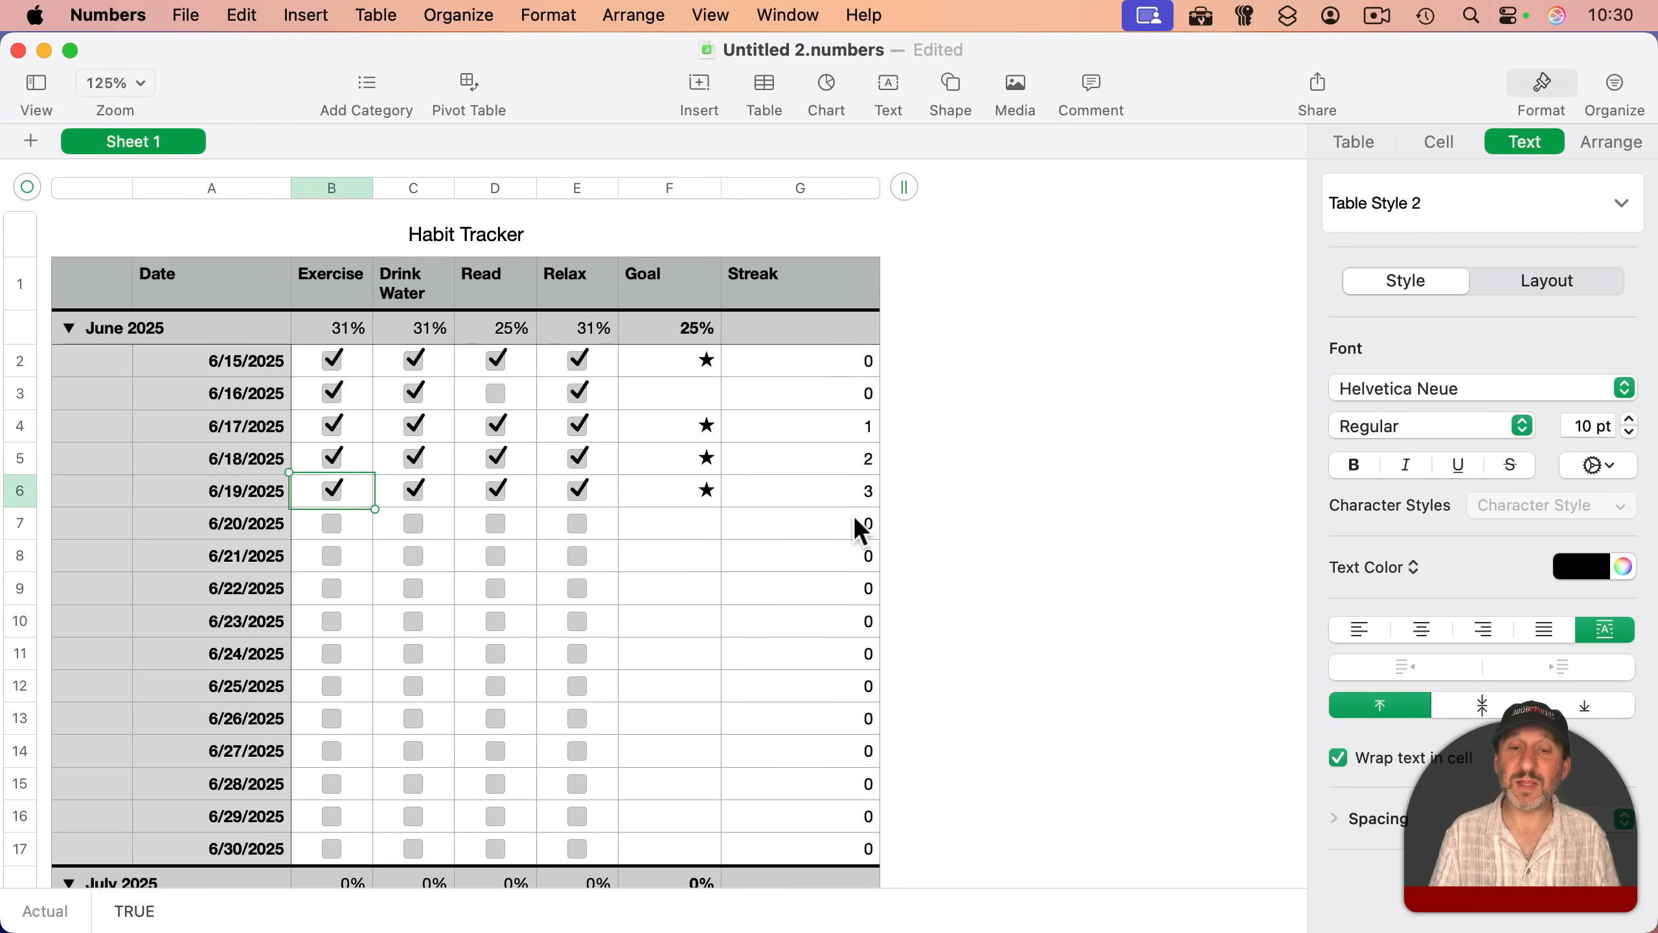
Step: Start a custom number format named Streak Number for the body cells of the Streak column
{"action": "left_click", "coordinate": [799, 187]}
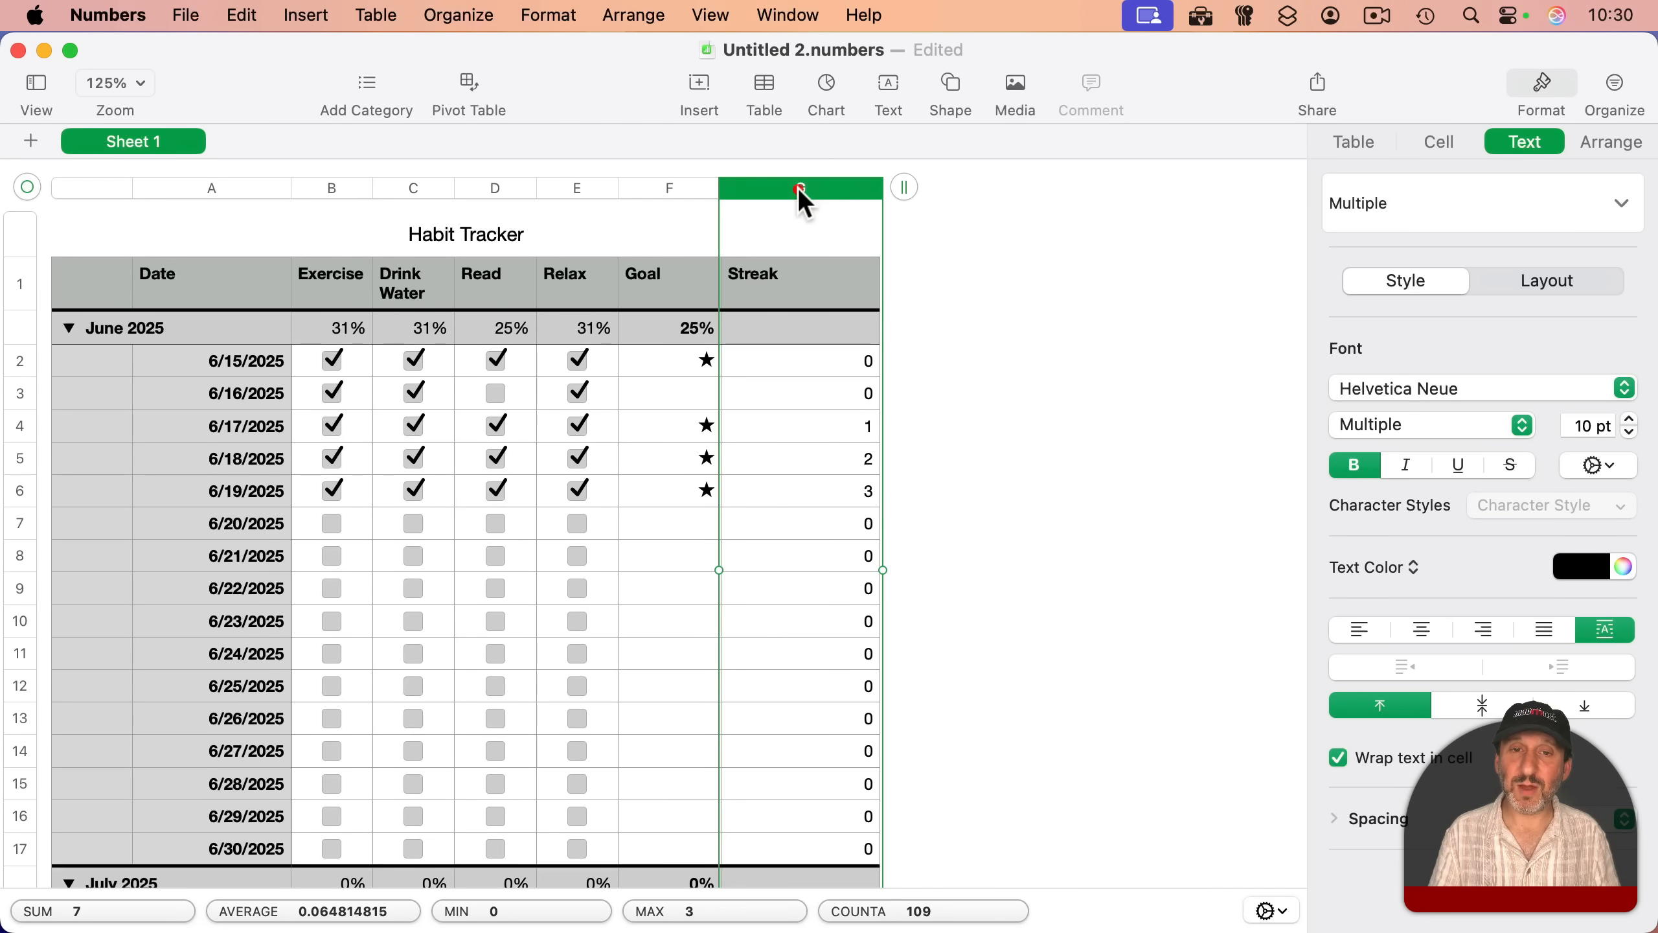
{"action": "left_click", "coordinate": [799, 187]}
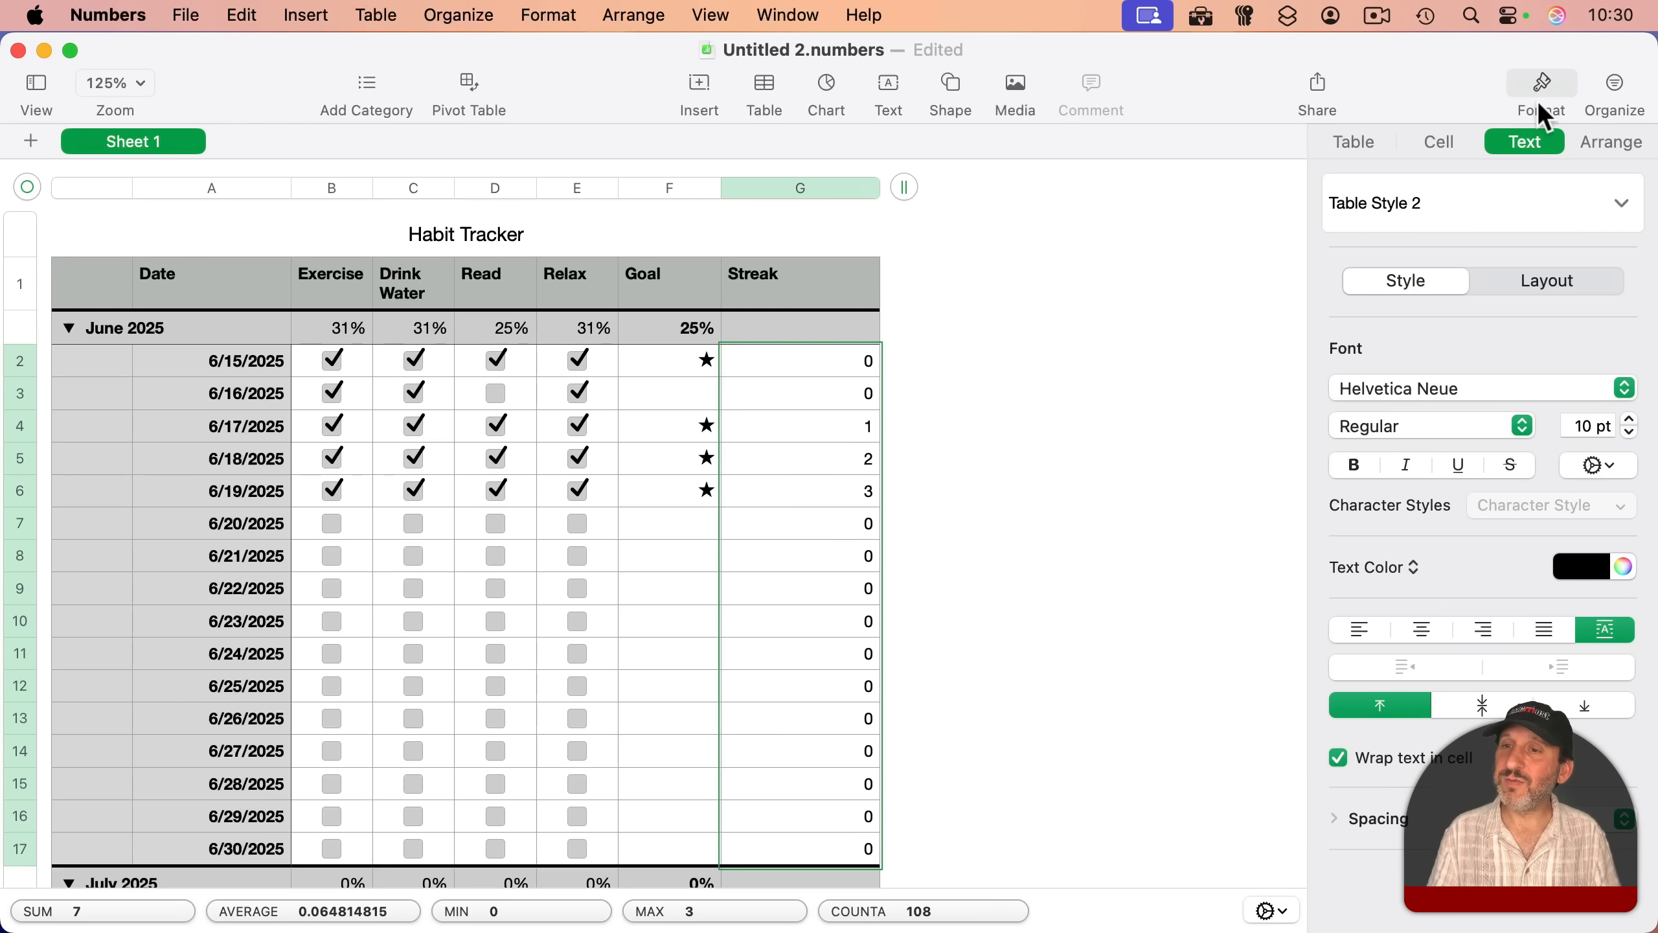
{"action": "left_click", "coordinate": [1440, 143]}
{"action": "left_click", "coordinate": [1410, 232]}
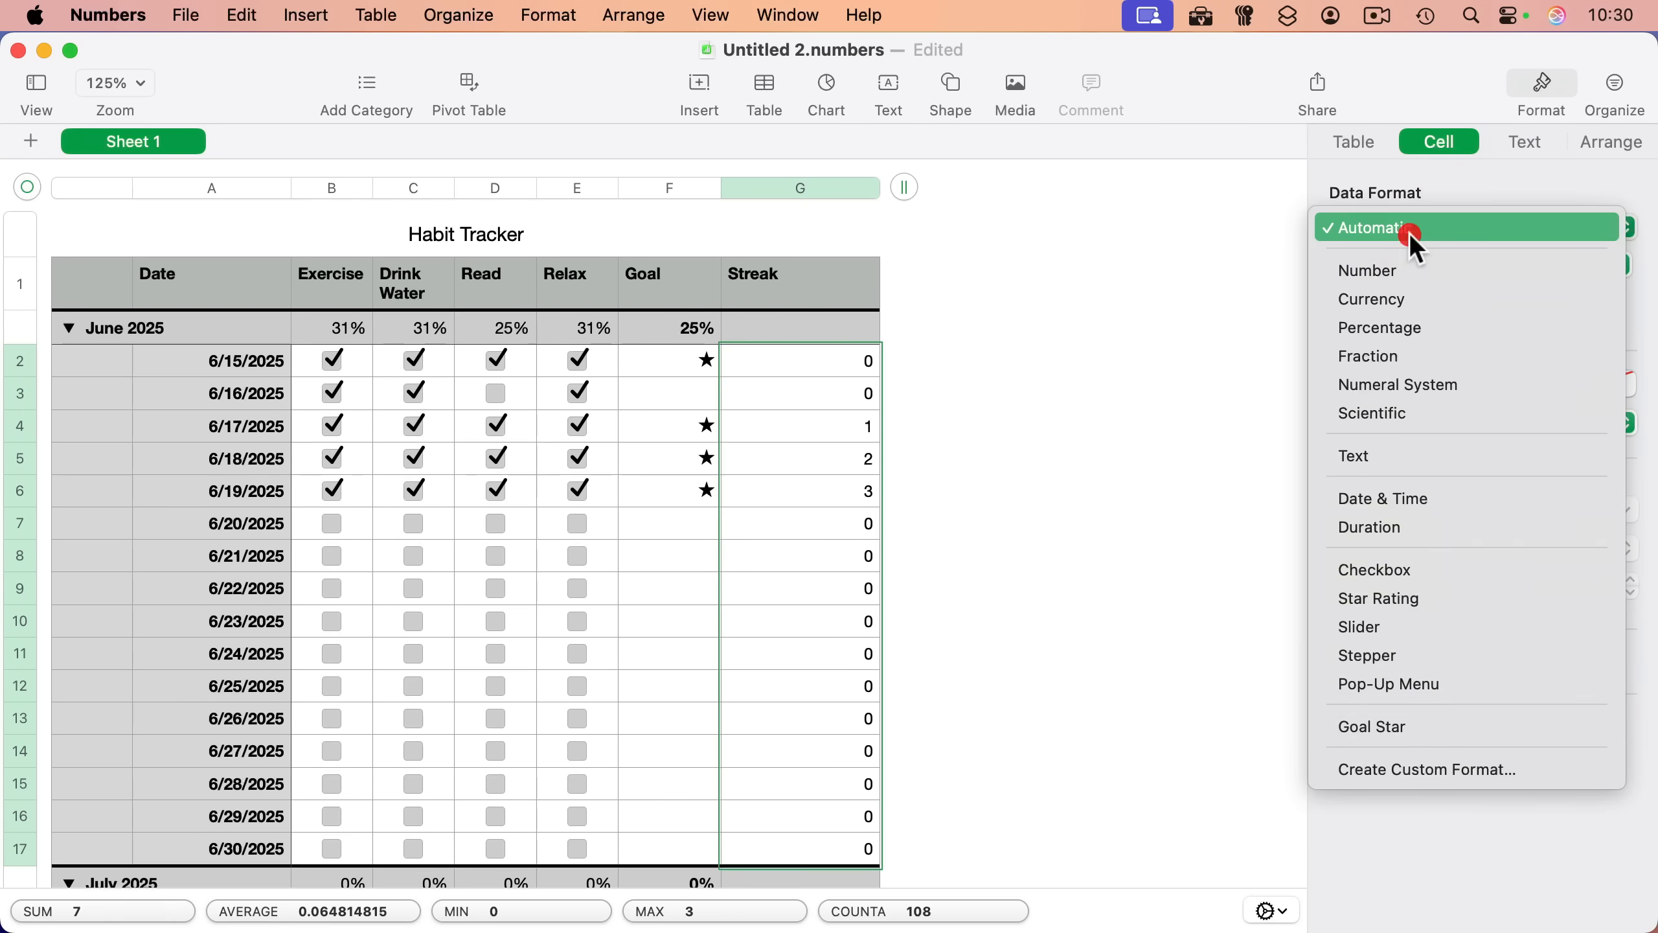
{"action": "left_click", "coordinate": [1361, 777]}
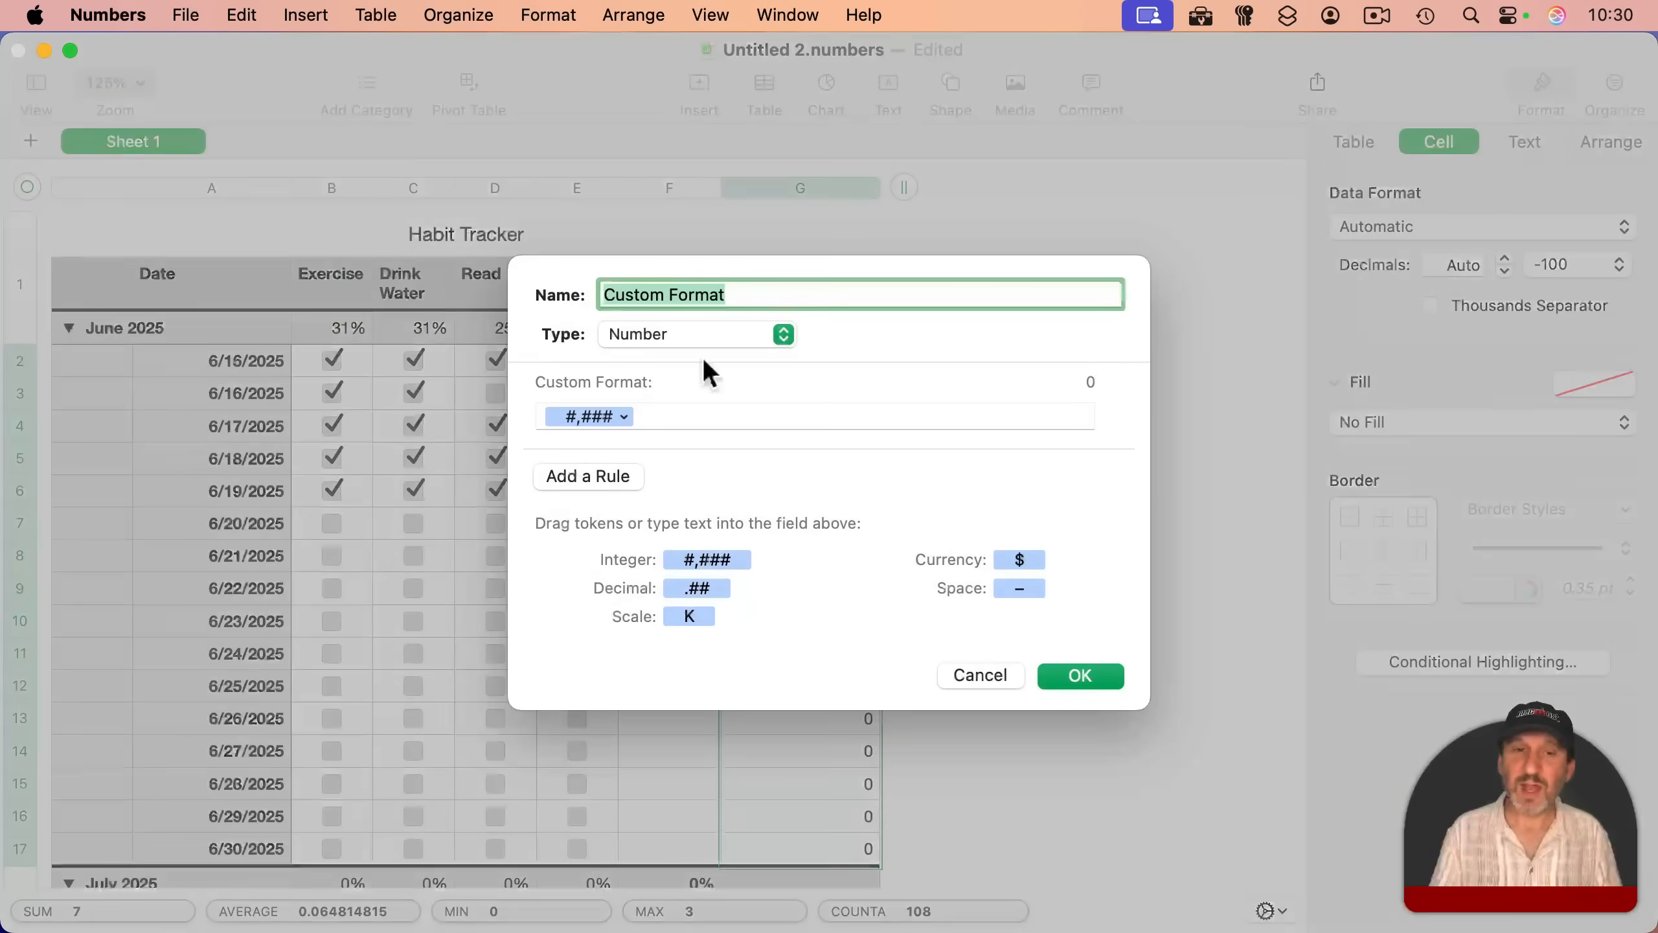
{"action": "type", "text": "Streak Number"}
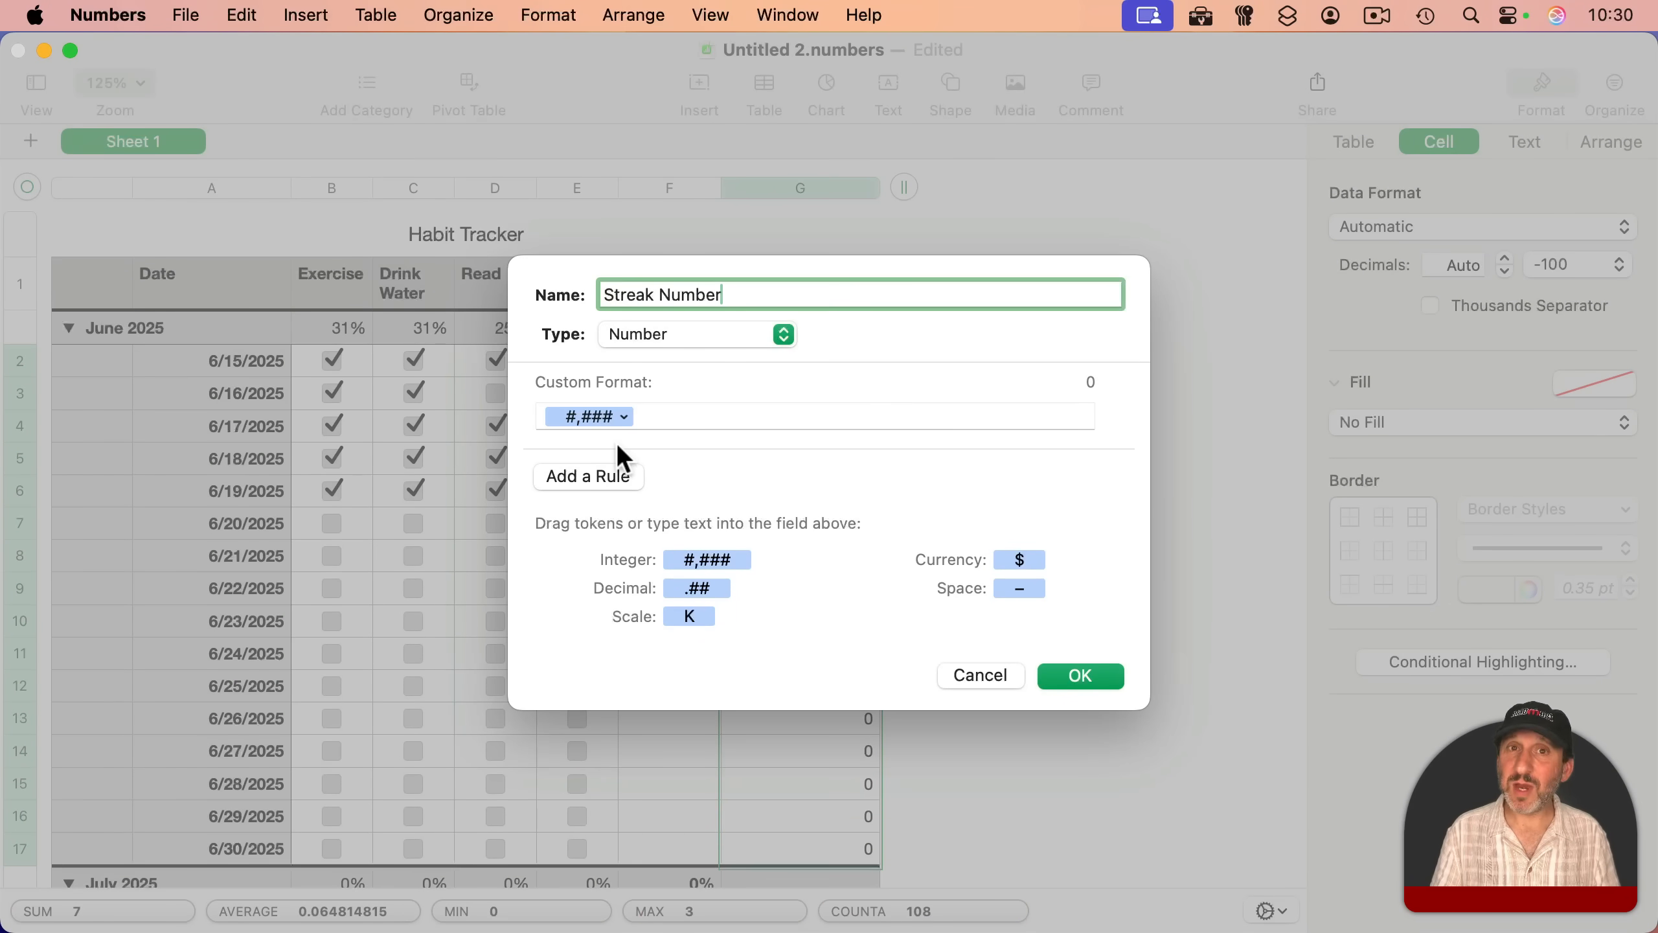
Step: Add a rule to the Streak Number format that shows nothing if the value is equal to 0, and apply the format
{"action": "left_click", "coordinate": [601, 472]}
{"action": "left_click", "coordinate": [617, 437]}
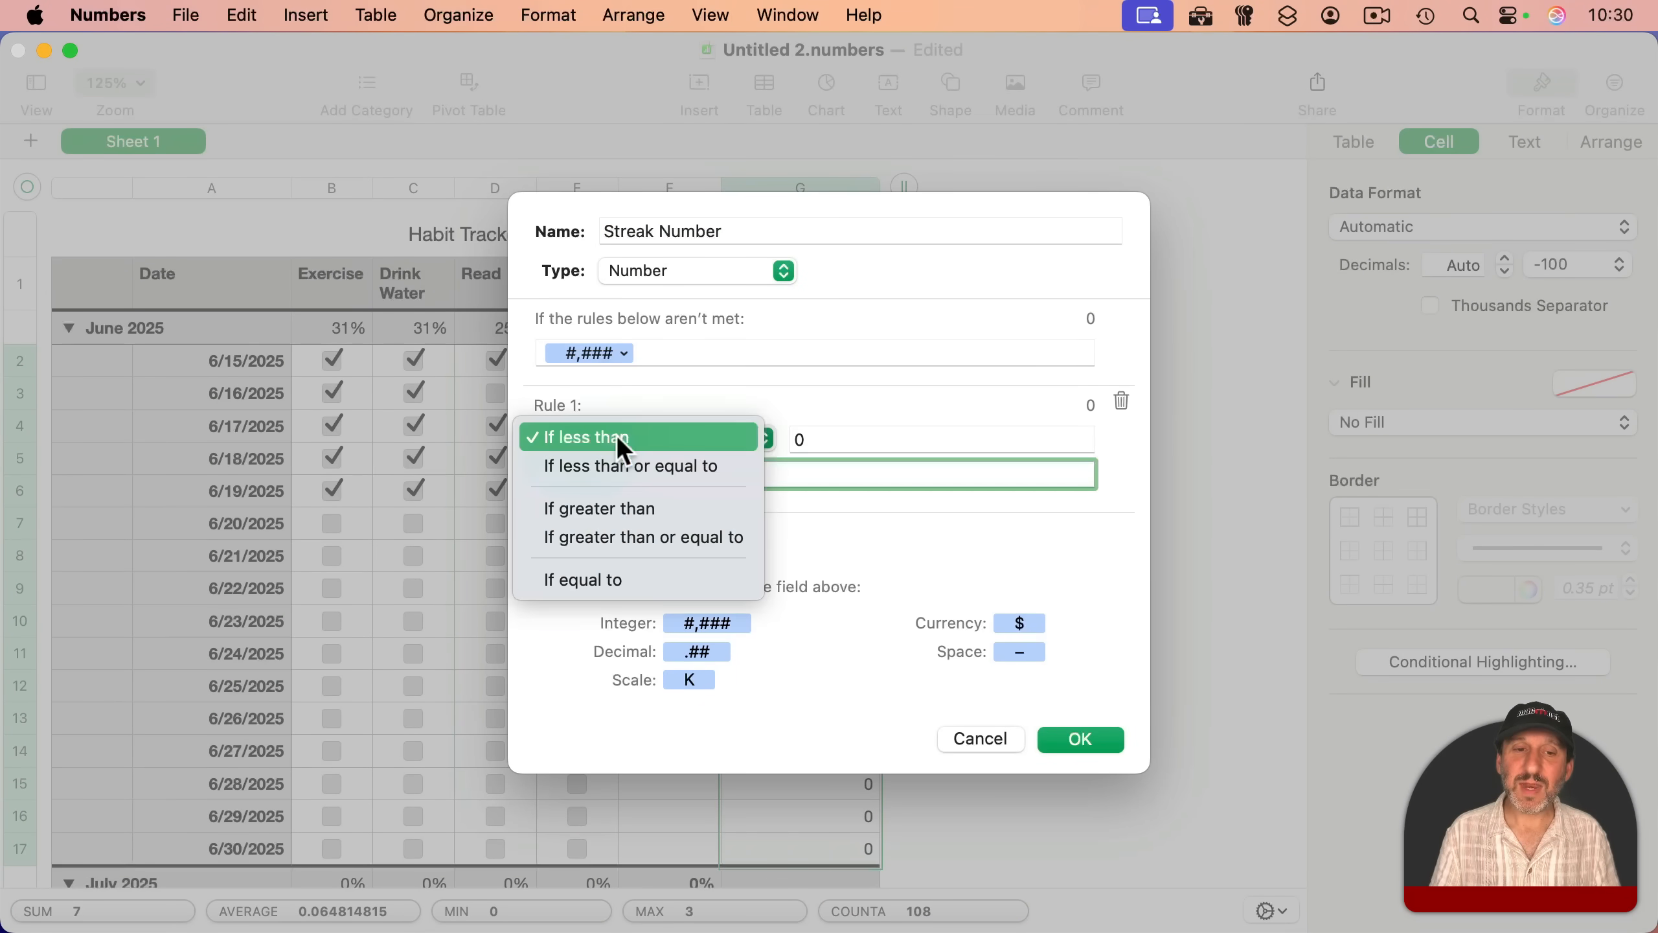
{"action": "left_click", "coordinate": [614, 567]}
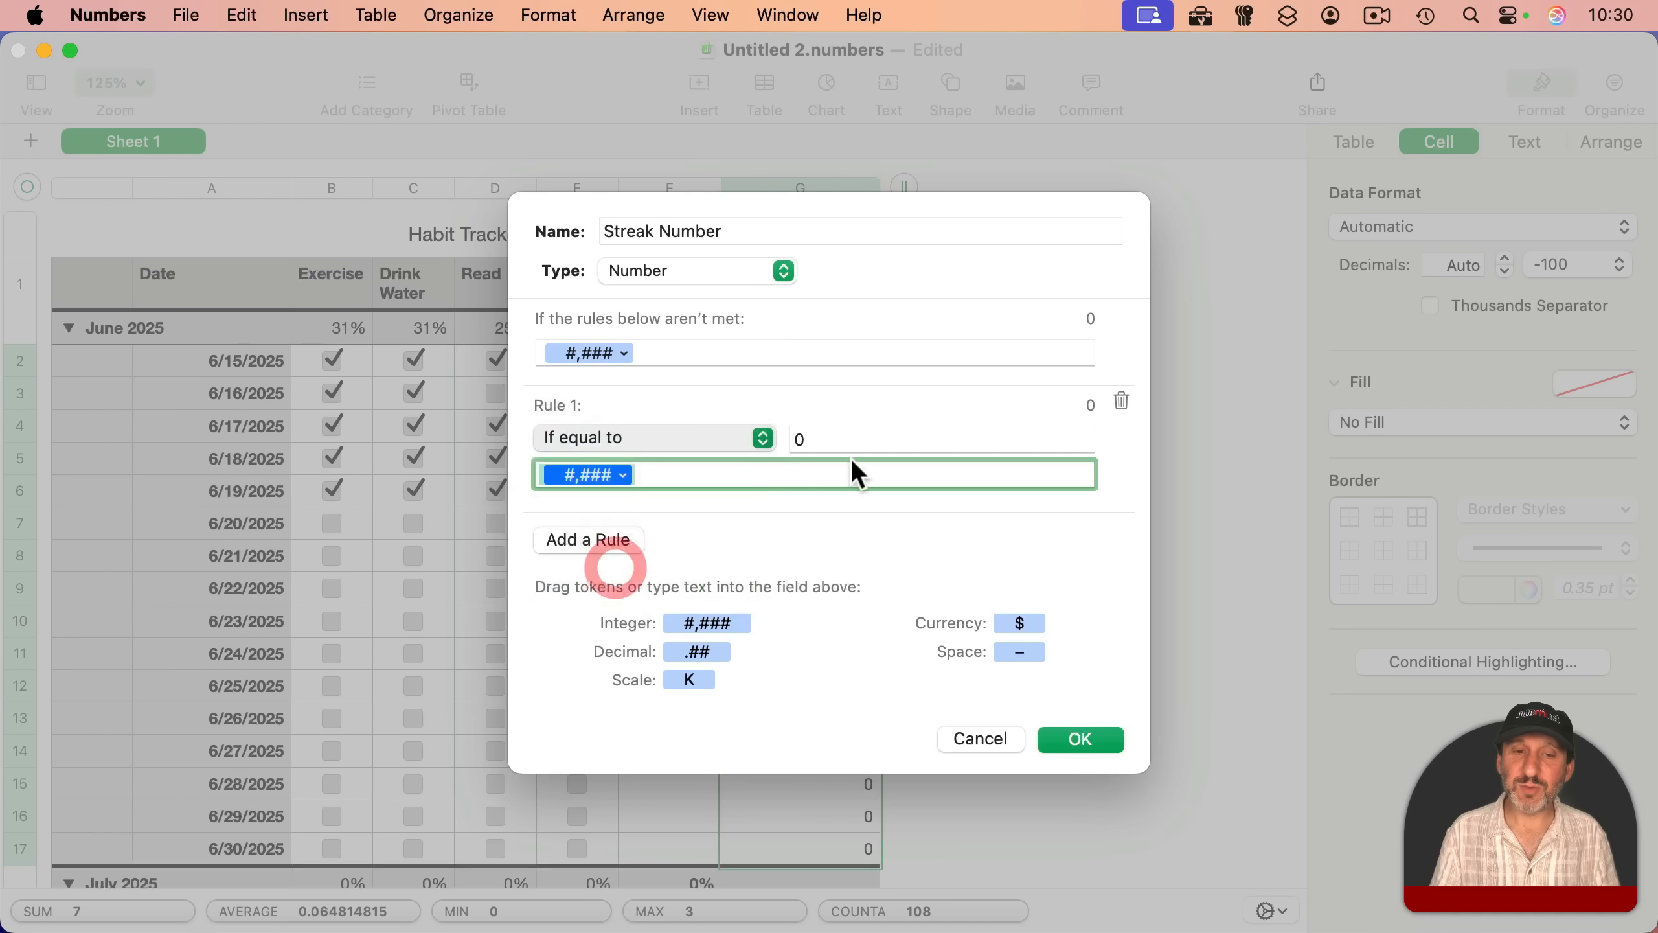
{"action": "left_click", "coordinate": [667, 472]}
{"action": "key", "text": "BackSpace"}
{"action": "left_click", "coordinate": [1079, 732]}
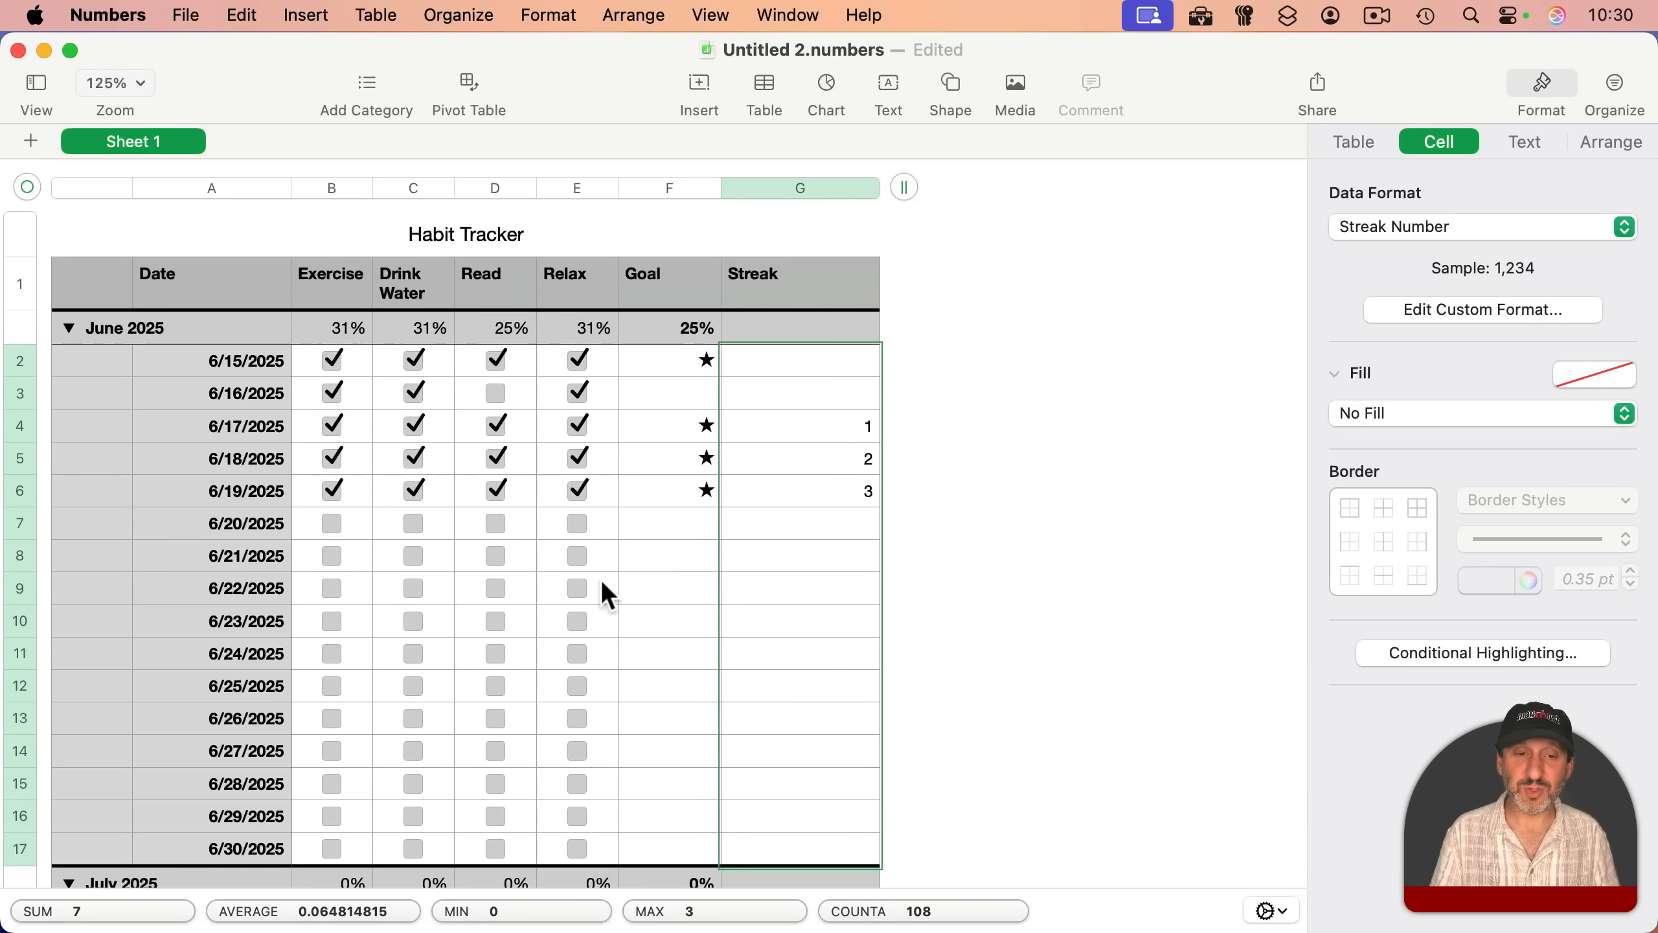
Step: Mark all four habits as done for 7/4/2025 in the July 2025 group
{"action": "scroll", "coordinate": [666, 686], "scroll_direction": "down", "scroll_amount": 10}
{"action": "left_click", "coordinate": [576, 455]}
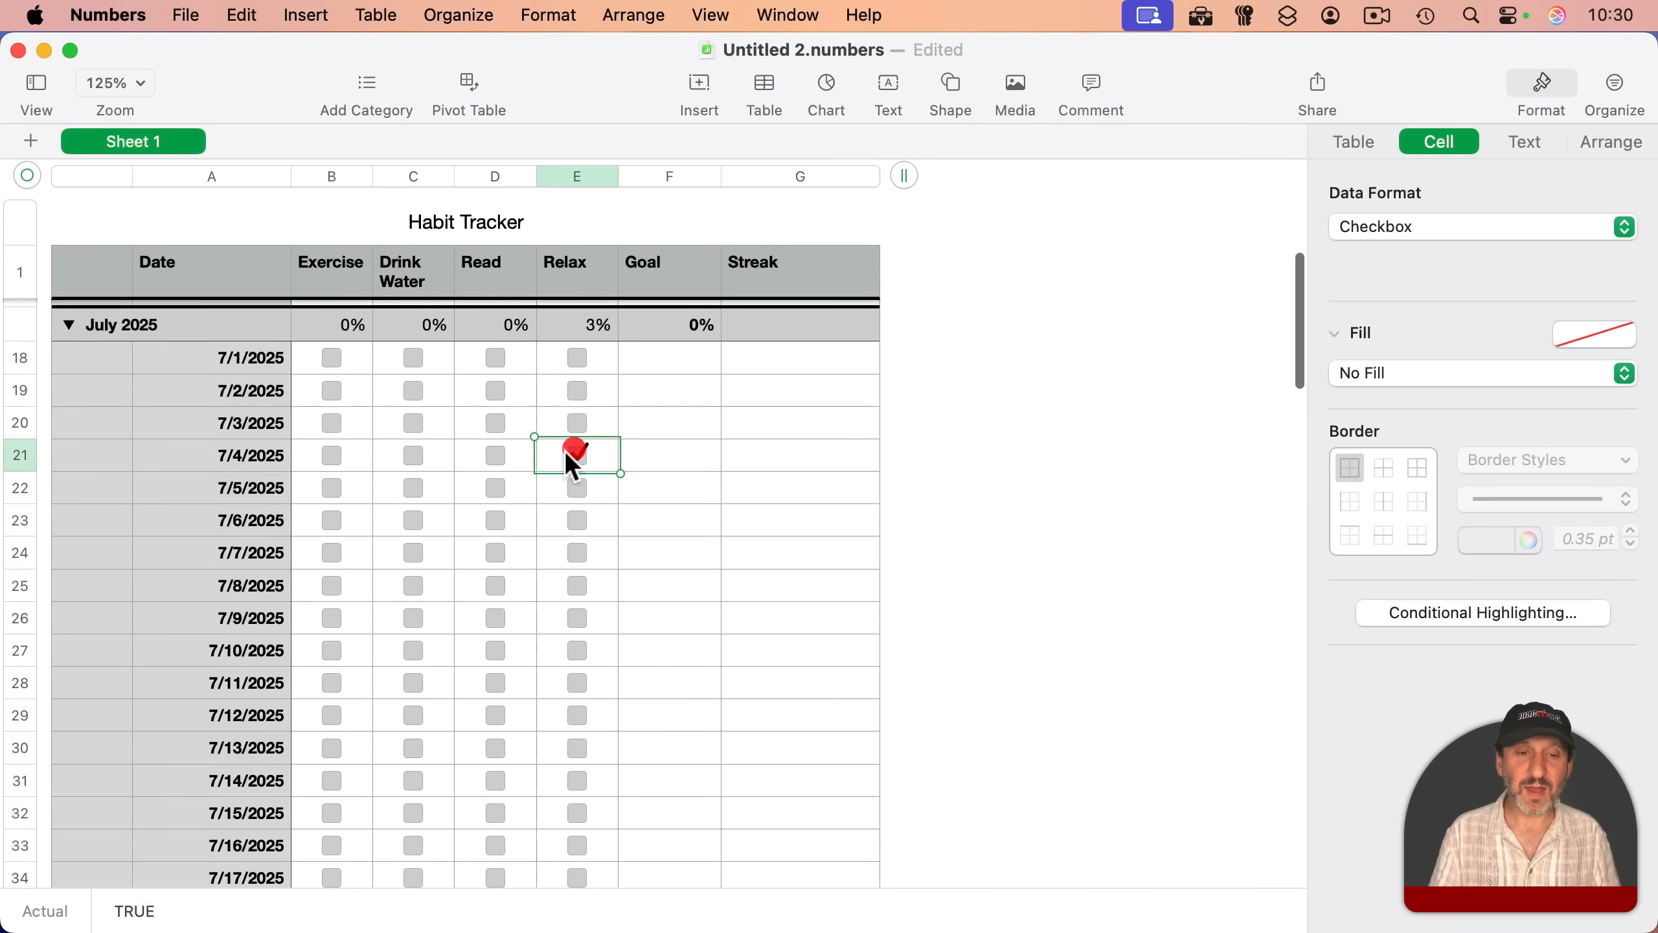
{"action": "left_click", "coordinate": [494, 457]}
{"action": "left_click", "coordinate": [390, 459]}
{"action": "left_click", "coordinate": [414, 456]}
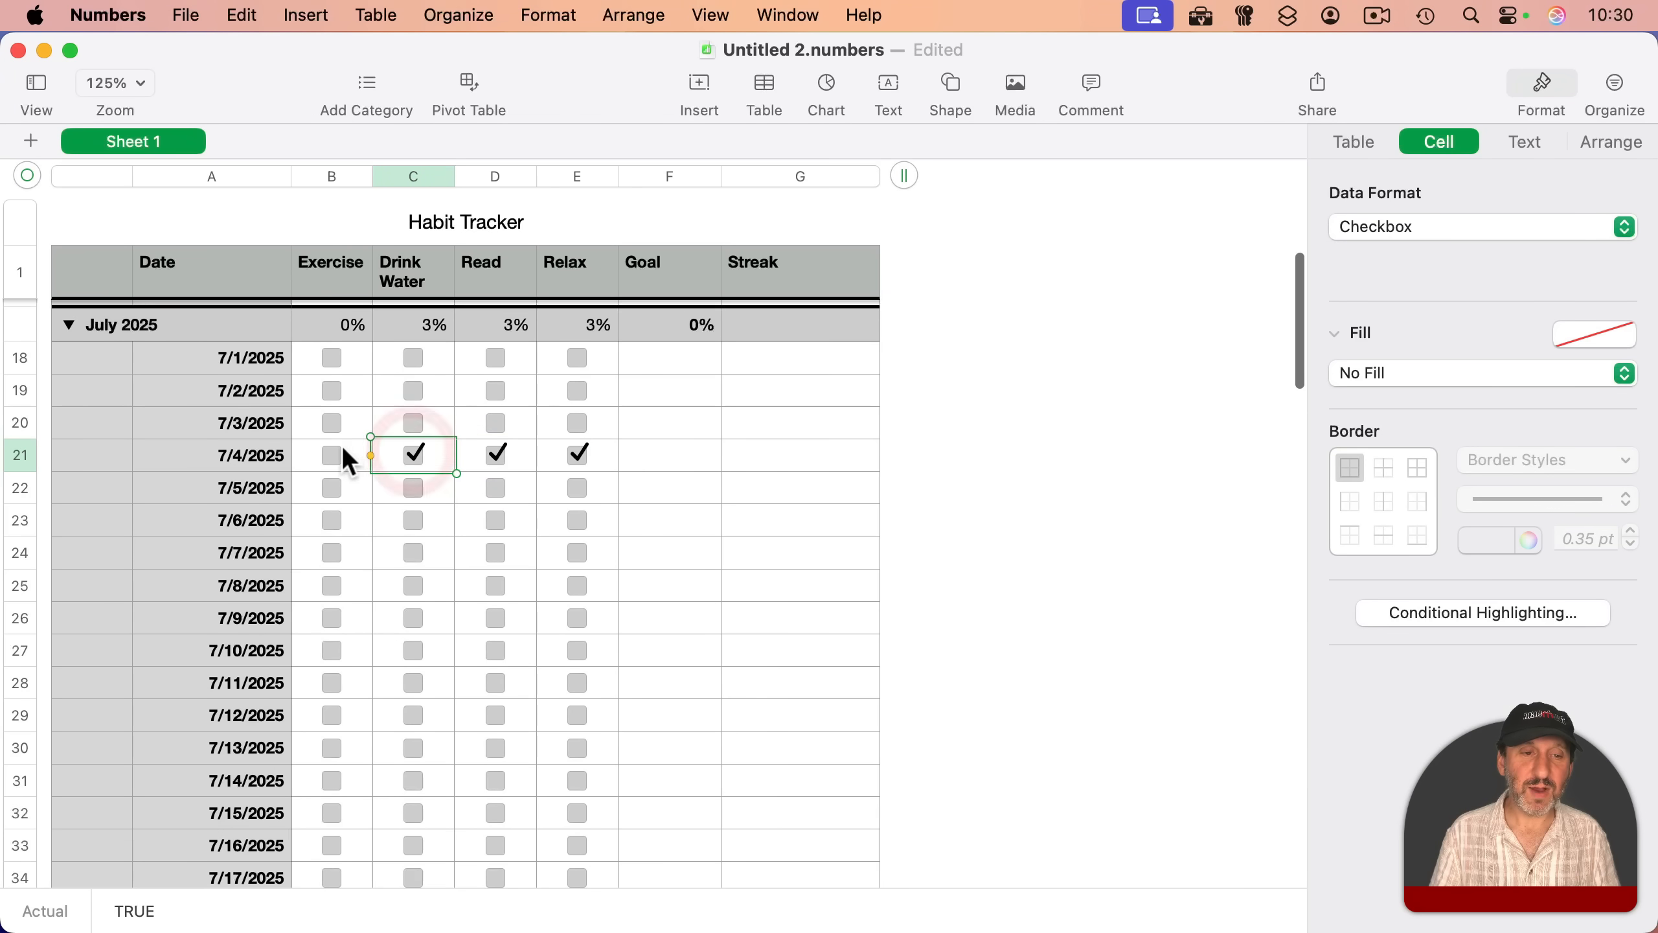
{"action": "left_click", "coordinate": [333, 454]}
Step: Mark Exercise, Drink Water, Read and Relax as done for 7/5/2025
{"action": "left_click", "coordinate": [333, 487]}
{"action": "left_click", "coordinate": [416, 487]}
{"action": "left_click", "coordinate": [496, 488]}
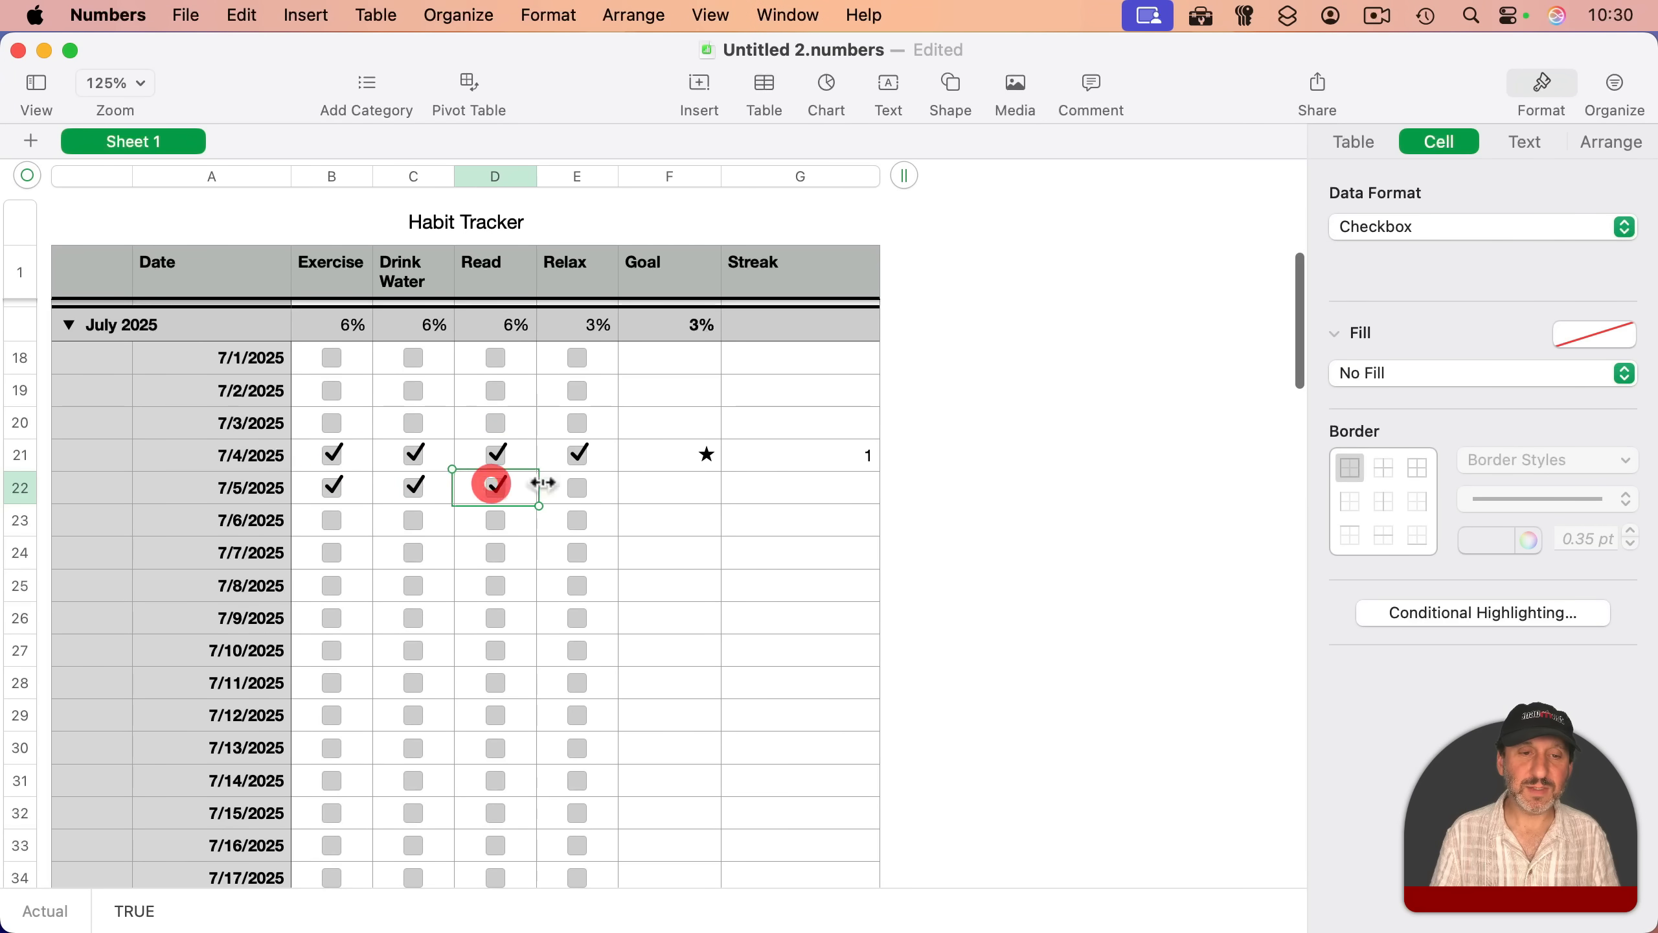
{"action": "left_click", "coordinate": [578, 488]}
{"action": "scroll", "coordinate": [860, 579], "scroll_direction": "up", "scroll_amount": 5}
{"action": "scroll", "coordinate": [860, 579], "scroll_direction": "up", "scroll_amount": 3}
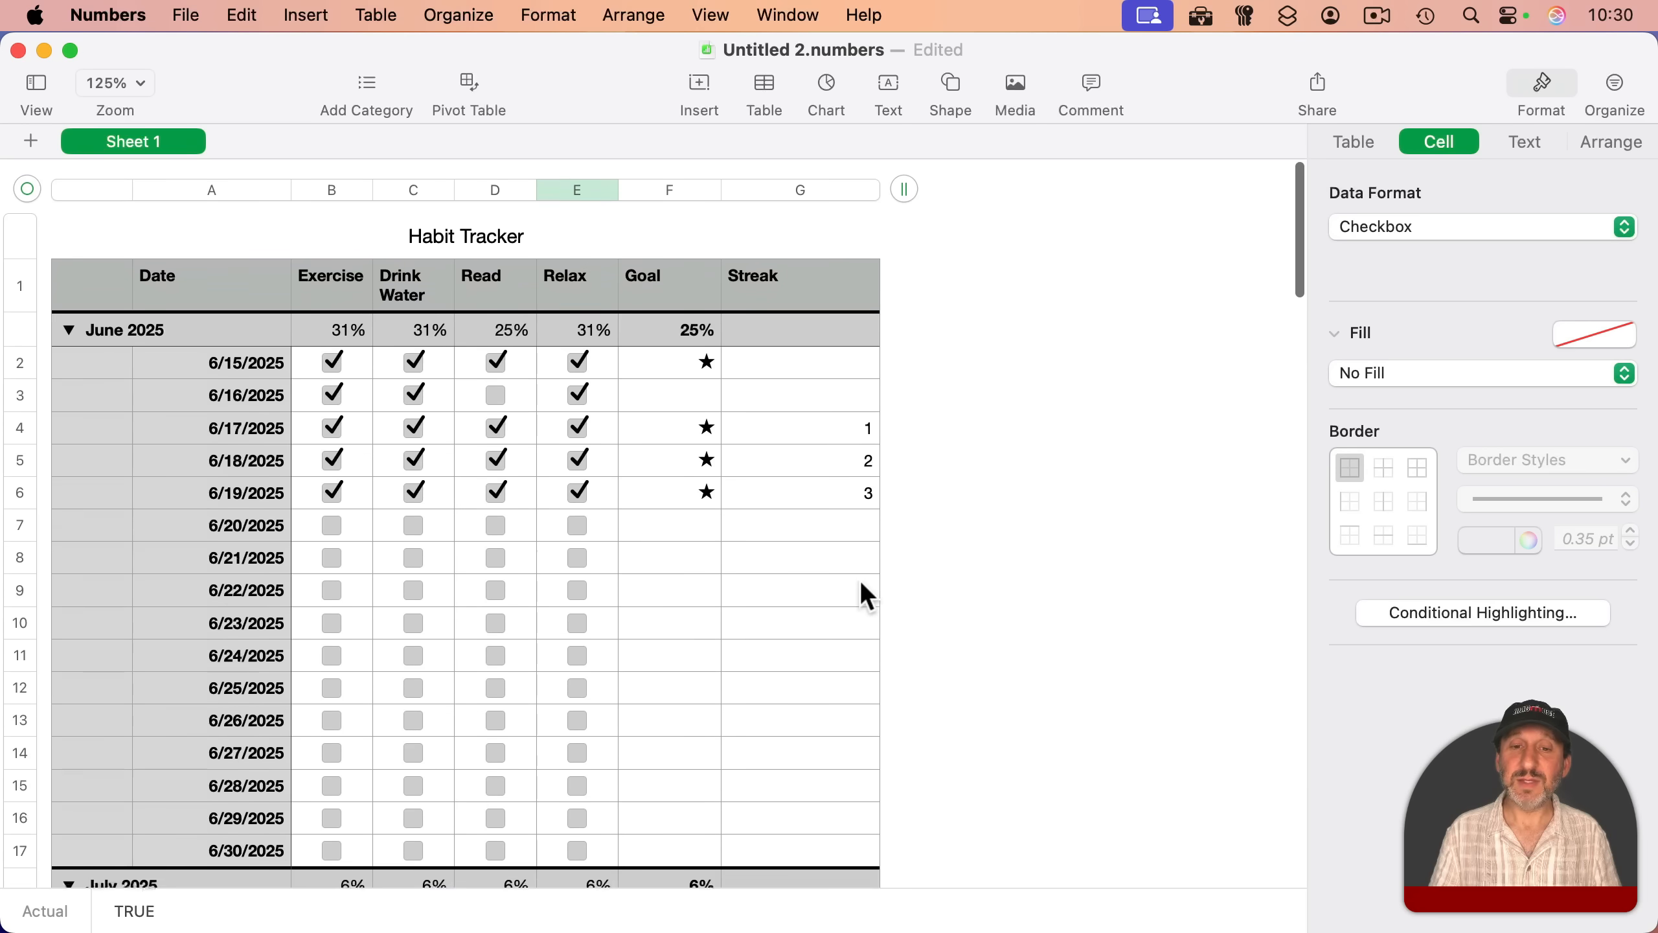
Step: Add a footer row below the last date row, 9/30/2025, of the Habit Tracker table
{"action": "scroll", "coordinate": [860, 579], "scroll_direction": "down", "scroll_amount": 20}
{"action": "scroll", "coordinate": [860, 579], "scroll_direction": "down", "scroll_amount": 15}
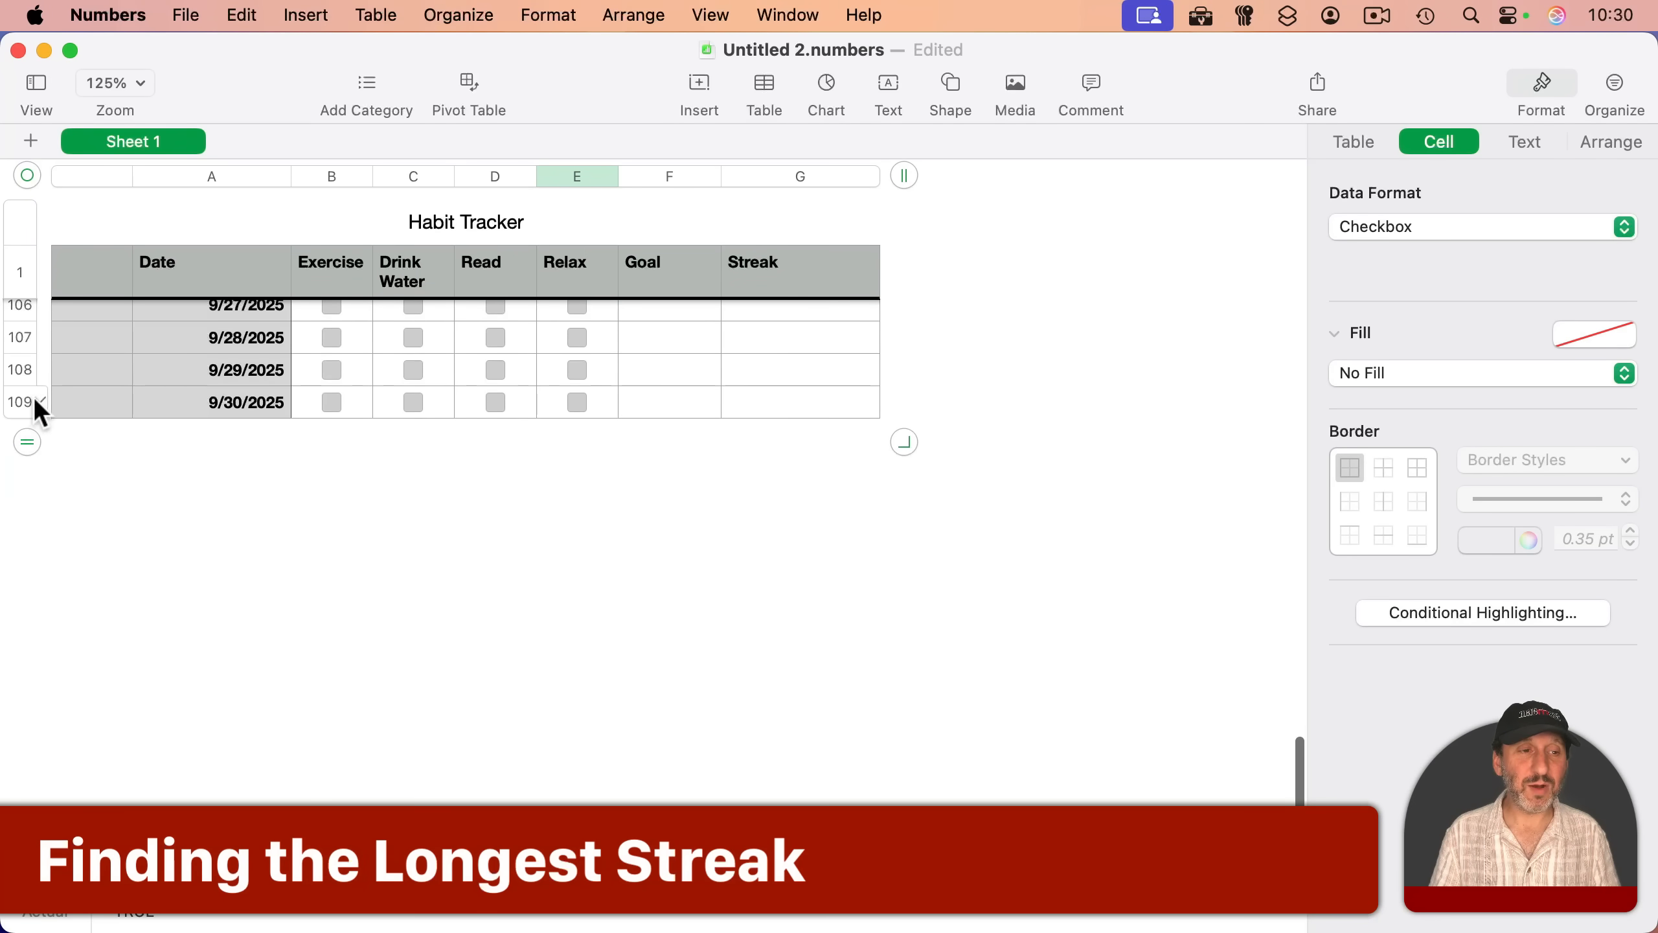
{"action": "left_click", "coordinate": [39, 400]}
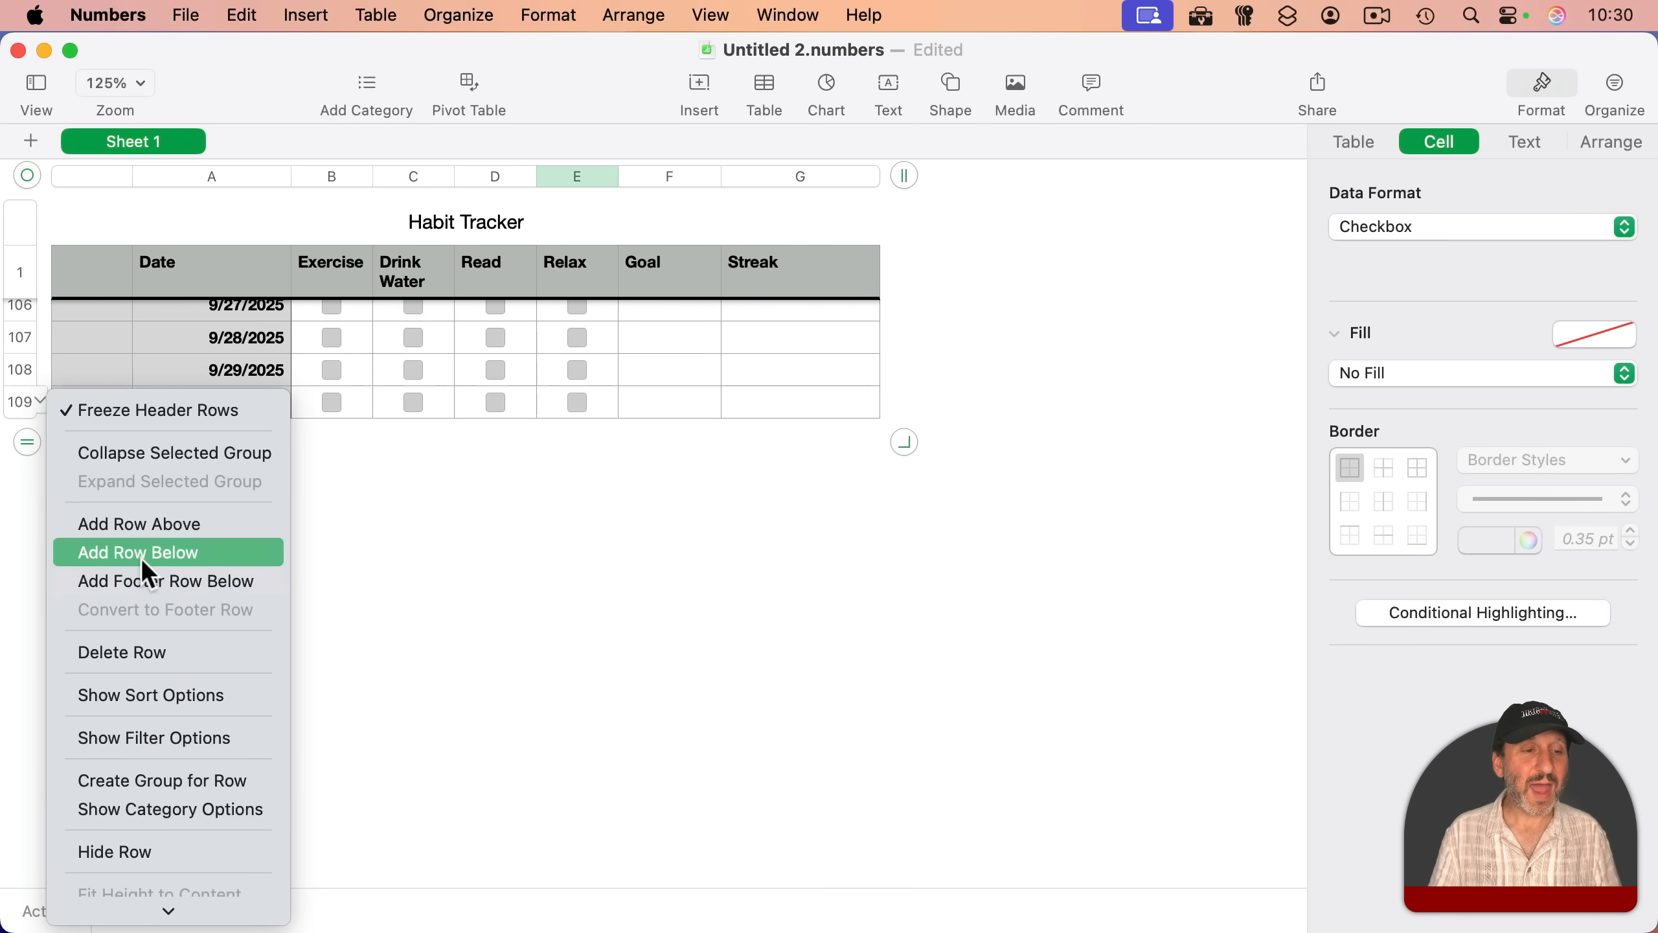
{"action": "left_click", "coordinate": [123, 576]}
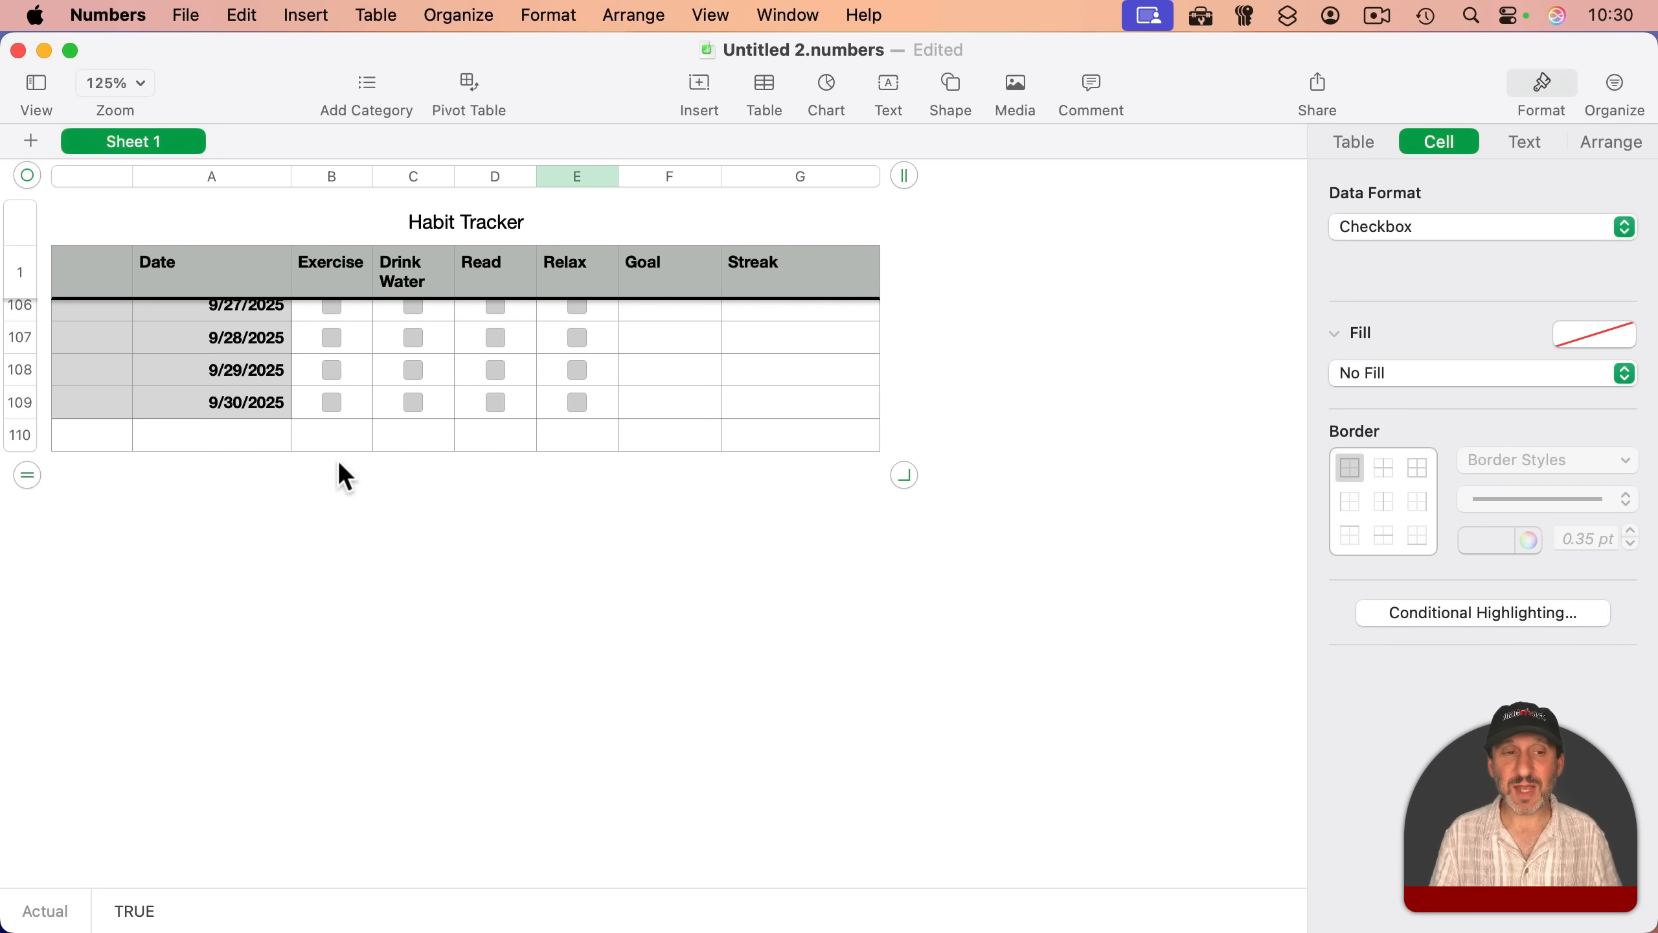
Step: Enter a MAX formula over the Streak column's body cells in the footer cell of that column
{"action": "left_click", "coordinate": [769, 446]}
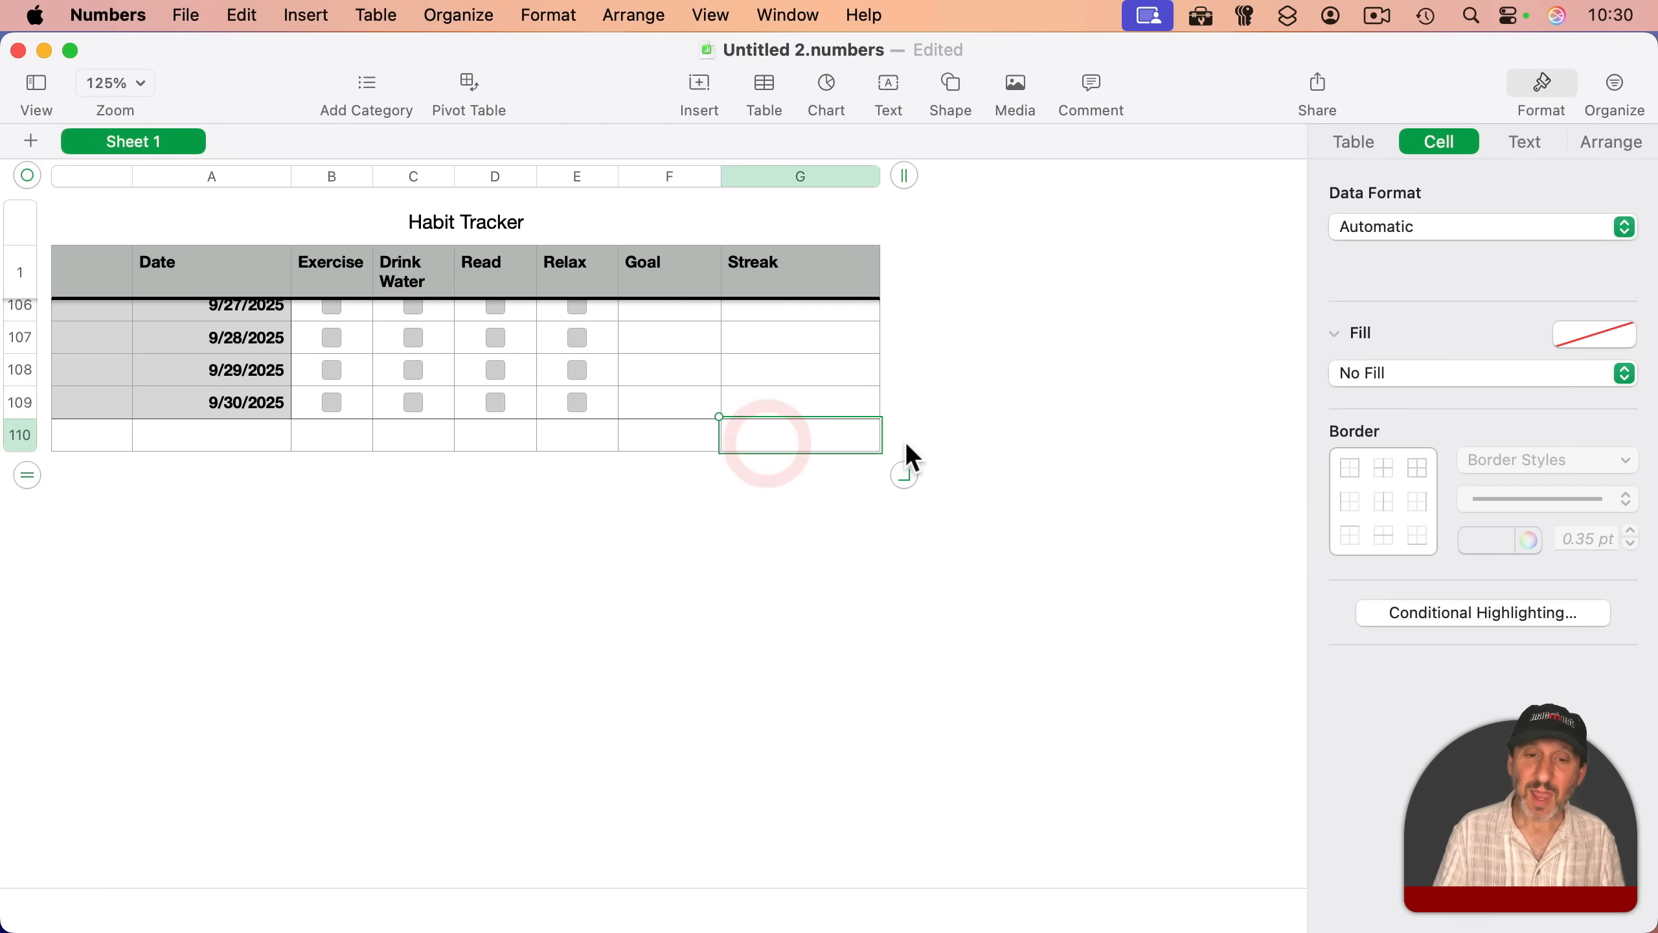
{"action": "type", "text": "=max("}
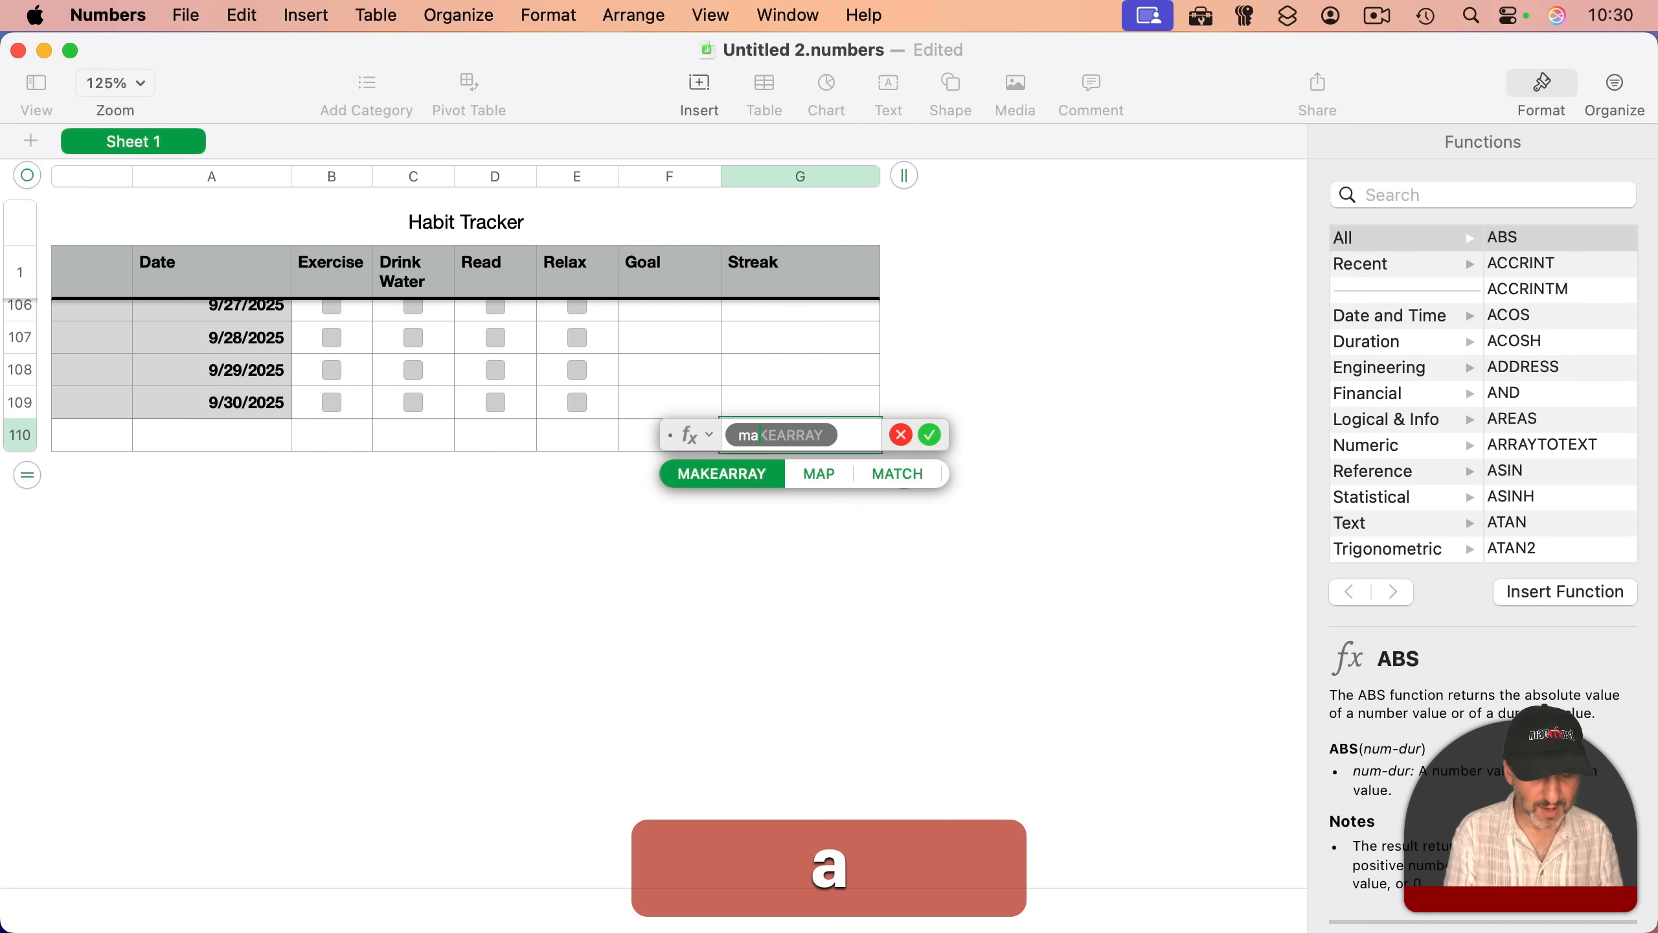
{"action": "left_click", "coordinate": [792, 176]}
{"action": "left_click", "coordinate": [906, 437]}
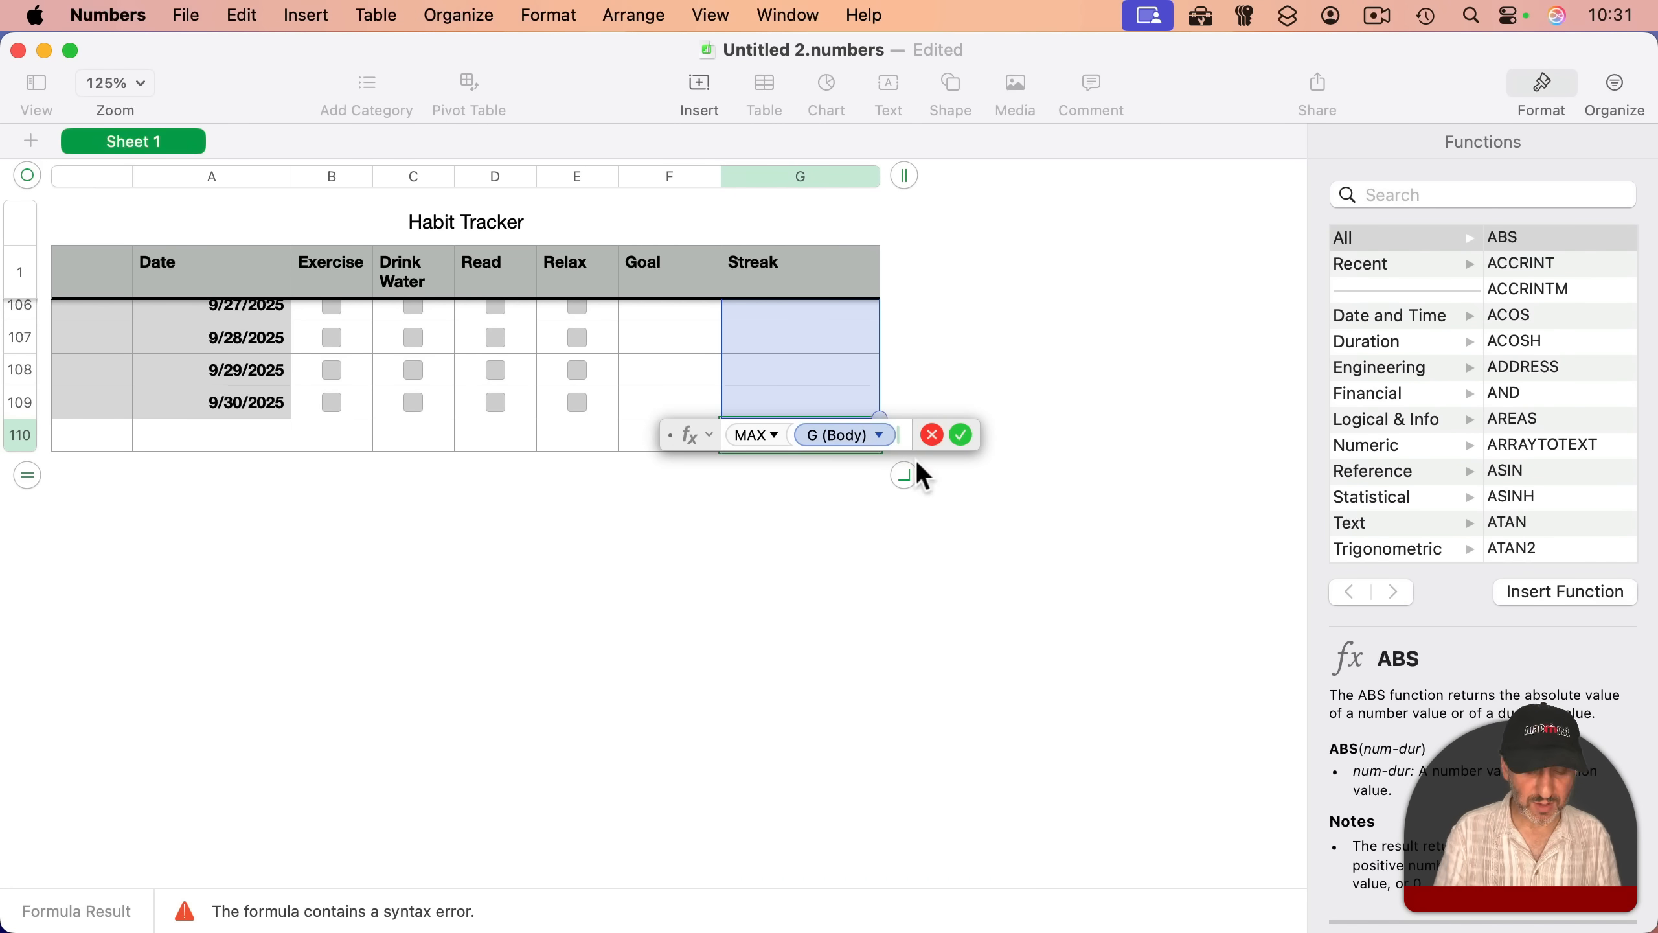
{"action": "type", "text": ")"}
{"action": "key", "text": "Return"}
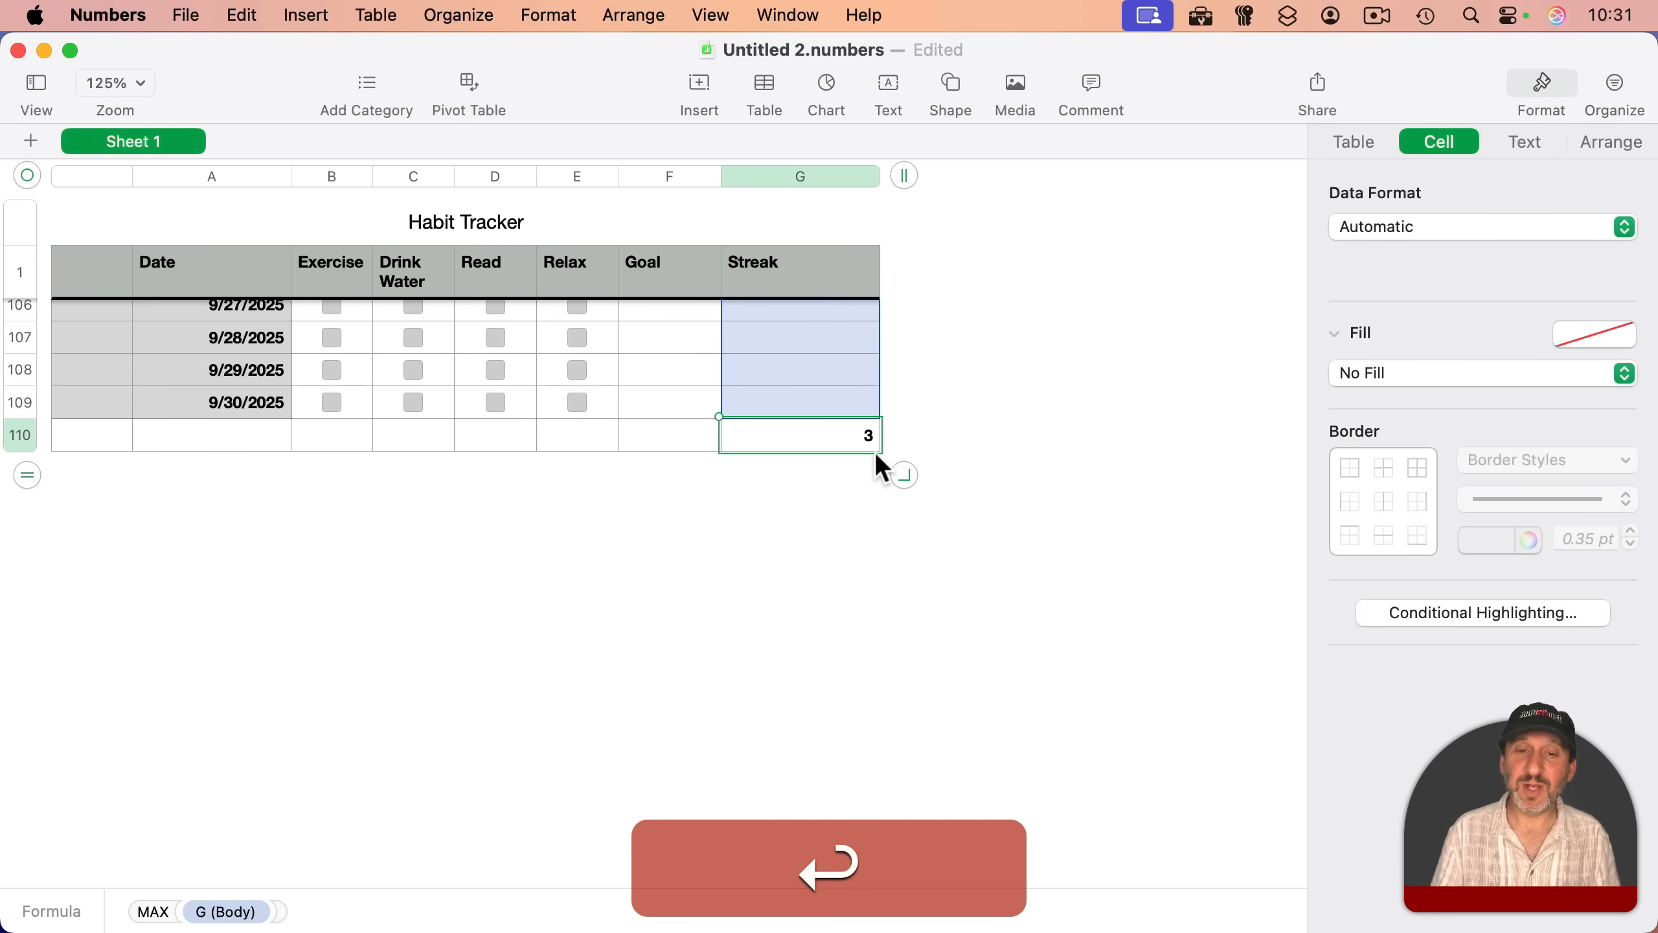
Step: Apply a custom number format to the Streak footer cell that puts the text "Max Streak: " before the integer
{"action": "scroll", "coordinate": [832, 443], "scroll_direction": "up", "scroll_amount": 3}
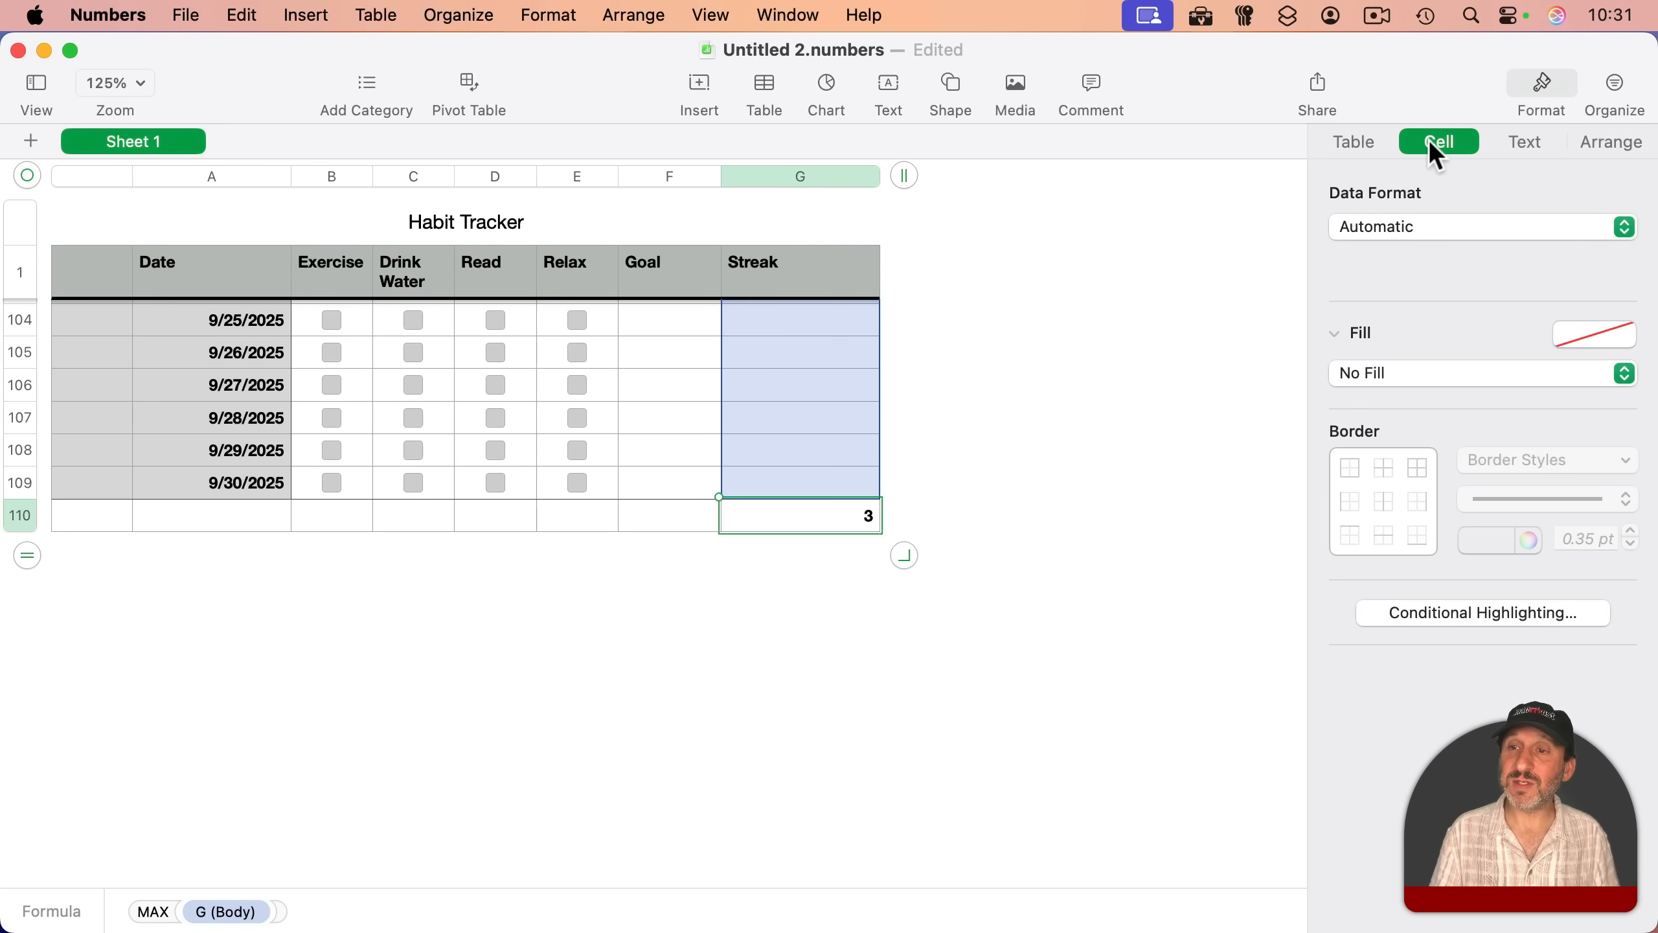
{"action": "left_click", "coordinate": [1417, 226]}
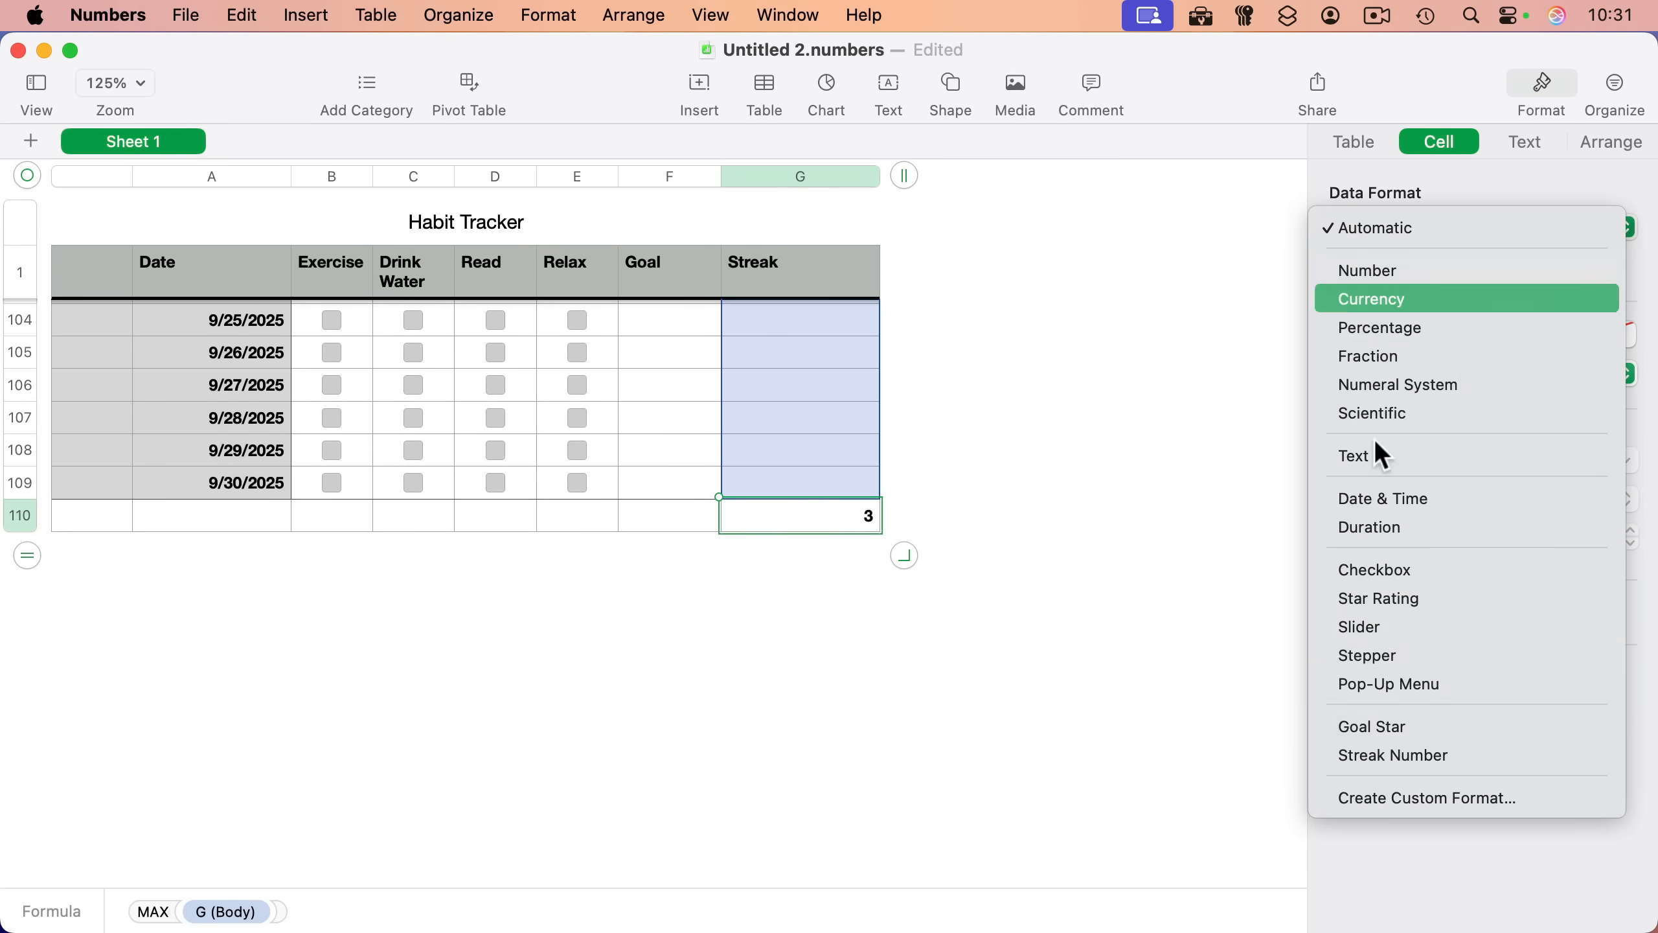
{"action": "left_click", "coordinate": [1379, 792]}
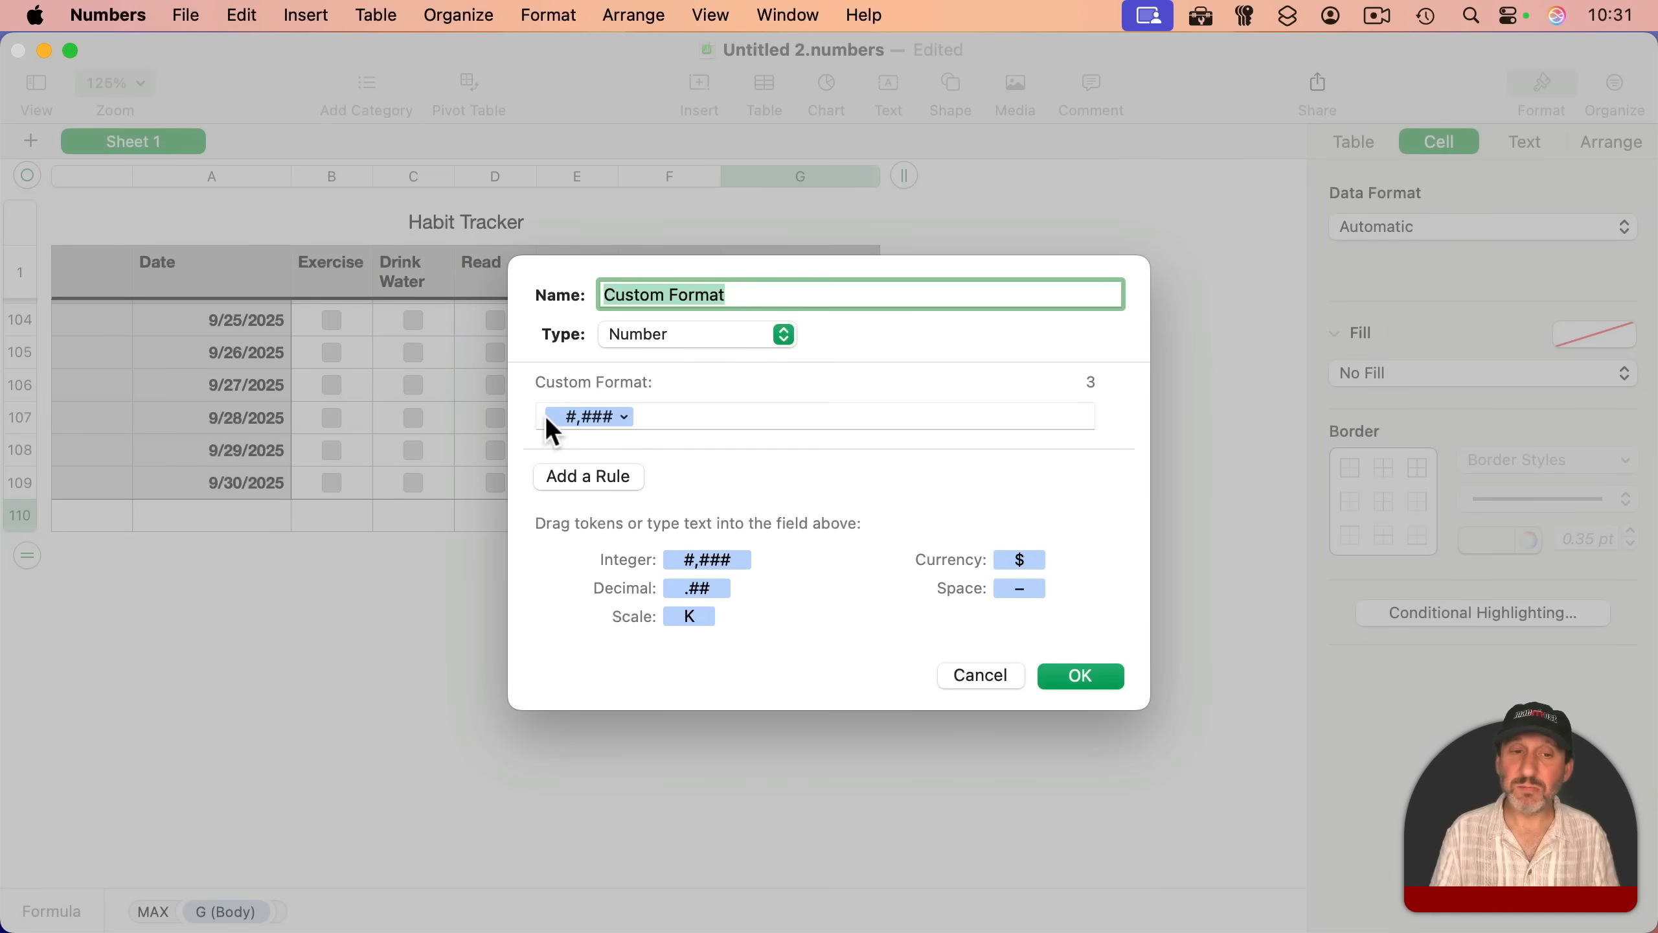
{"action": "left_click", "coordinate": [546, 420]}
{"action": "key", "text": "Left"}
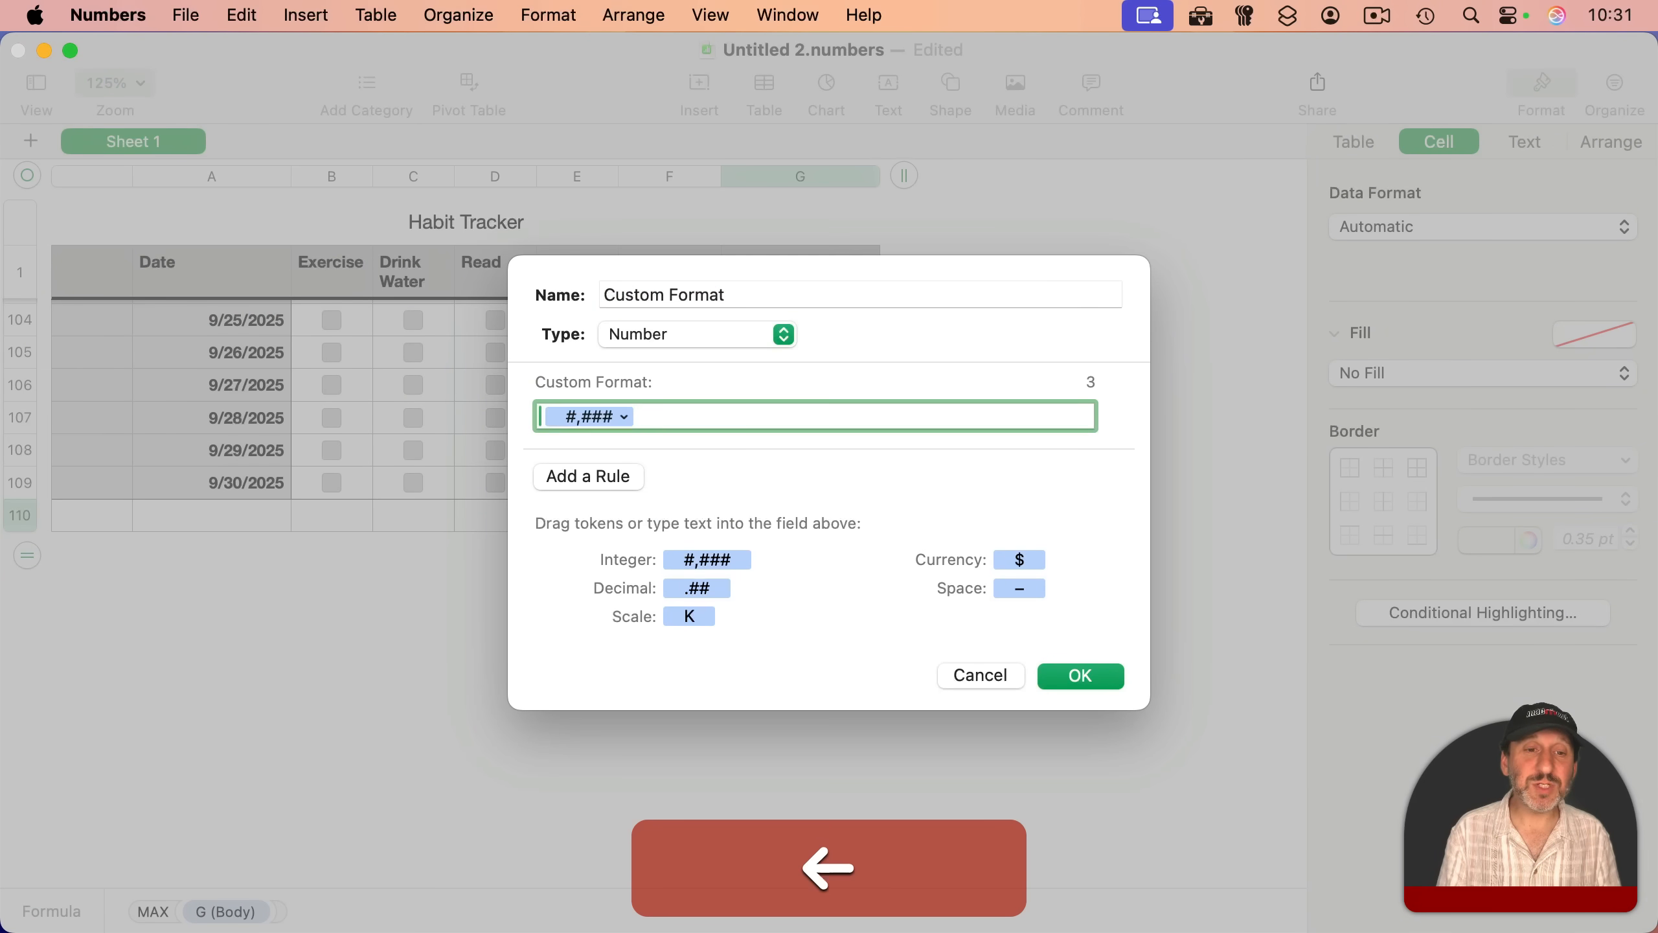
{"action": "type", "text": "Max S"}
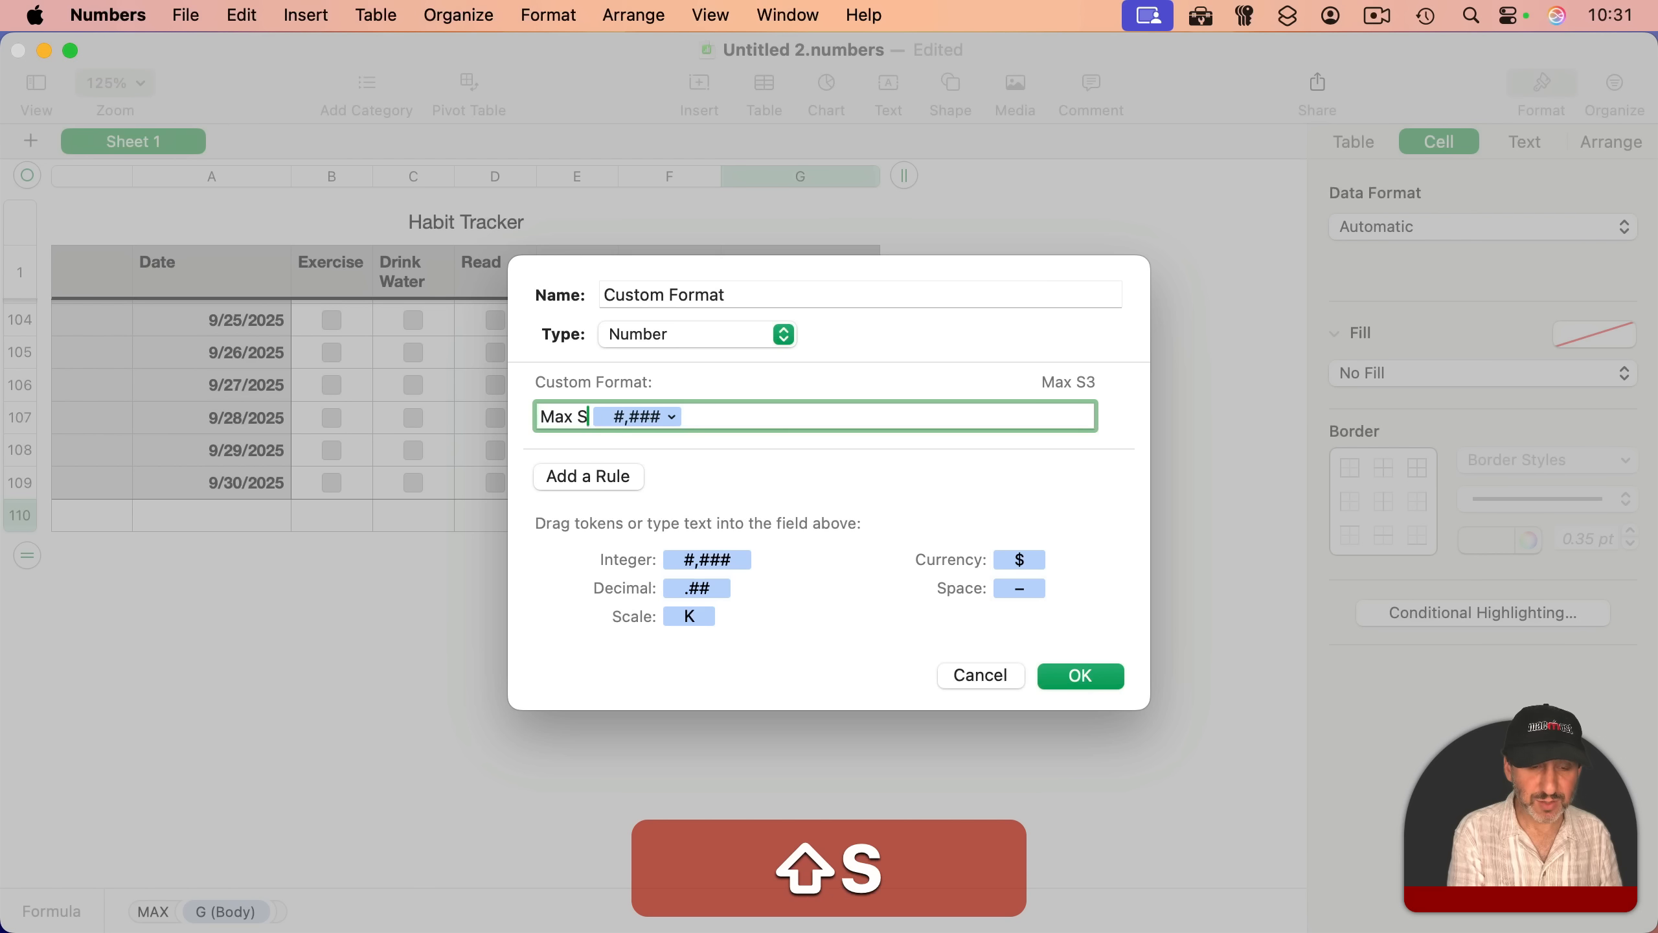
{"action": "type", "text": "treak:"}
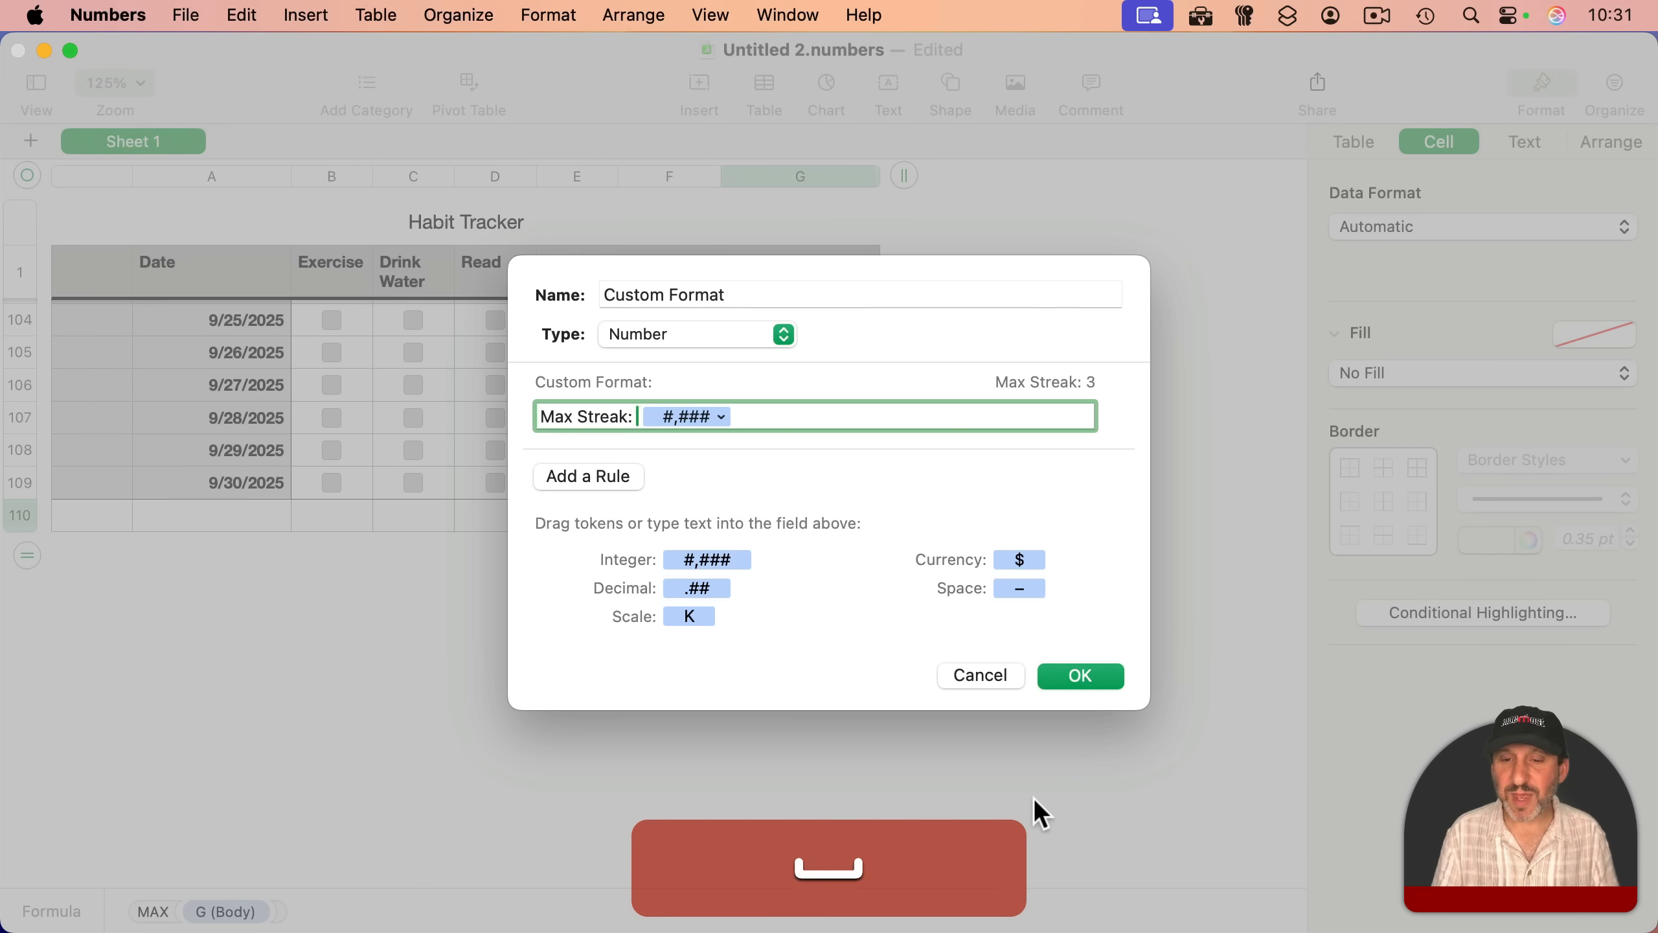
{"action": "left_click", "coordinate": [1087, 679]}
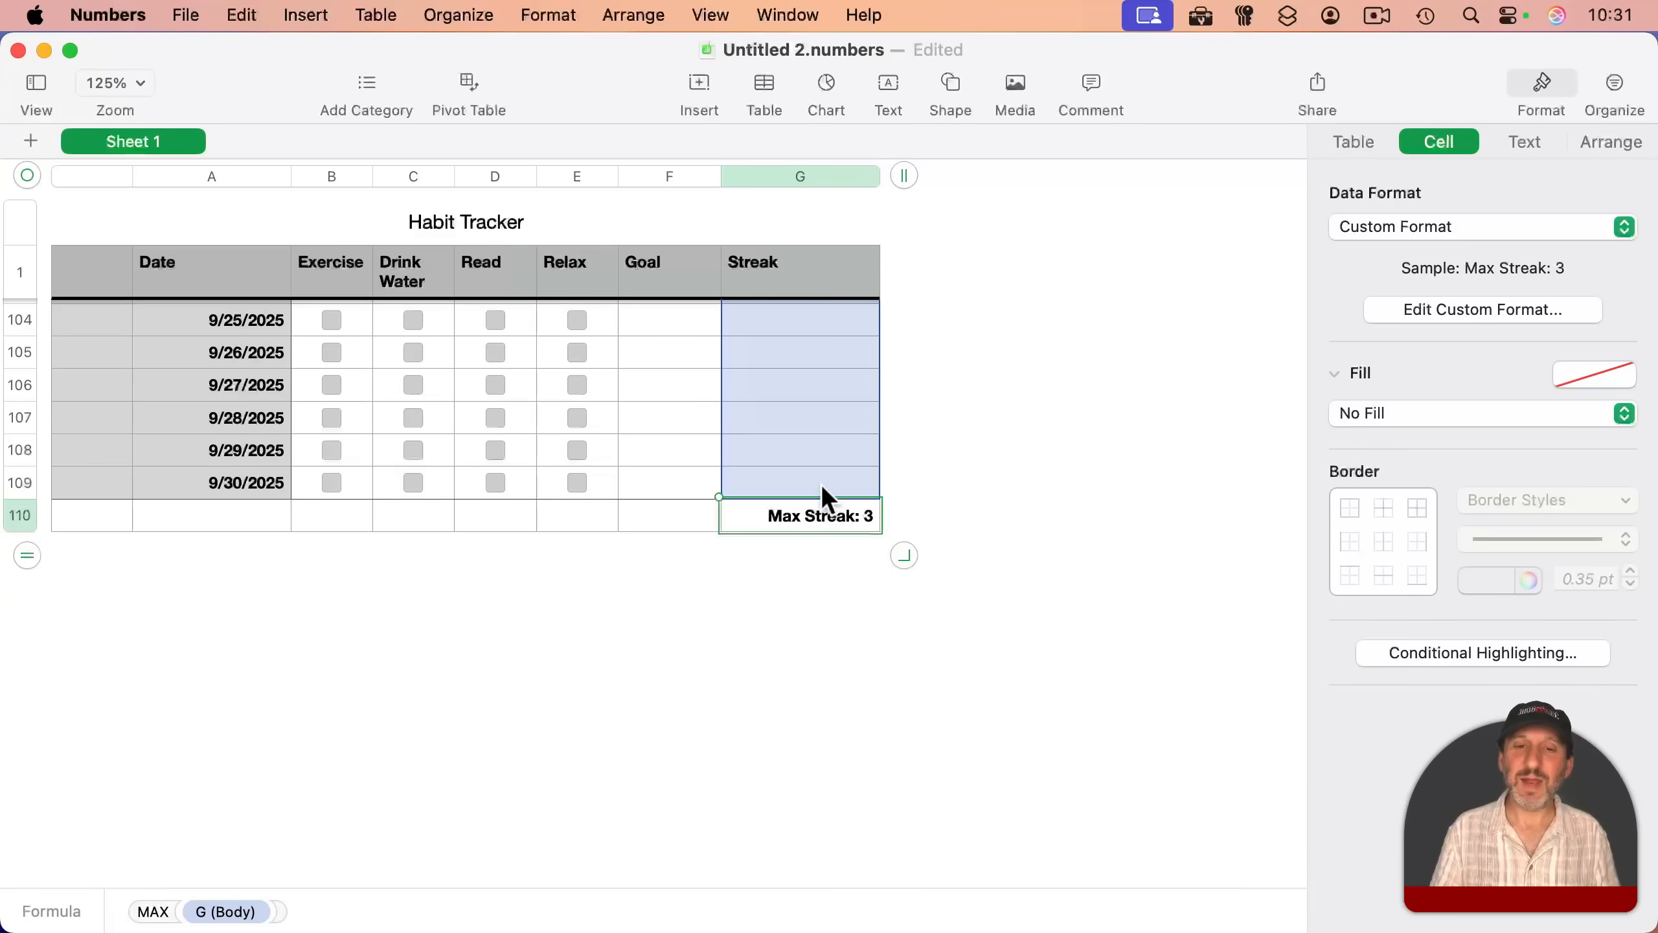
Step: Mark Exercise, Drink Water, Read and Relax as done for 6/20/2025 and check the maximum streak in the footer
{"action": "scroll", "coordinate": [821, 483], "scroll_direction": "up", "scroll_amount": 20}
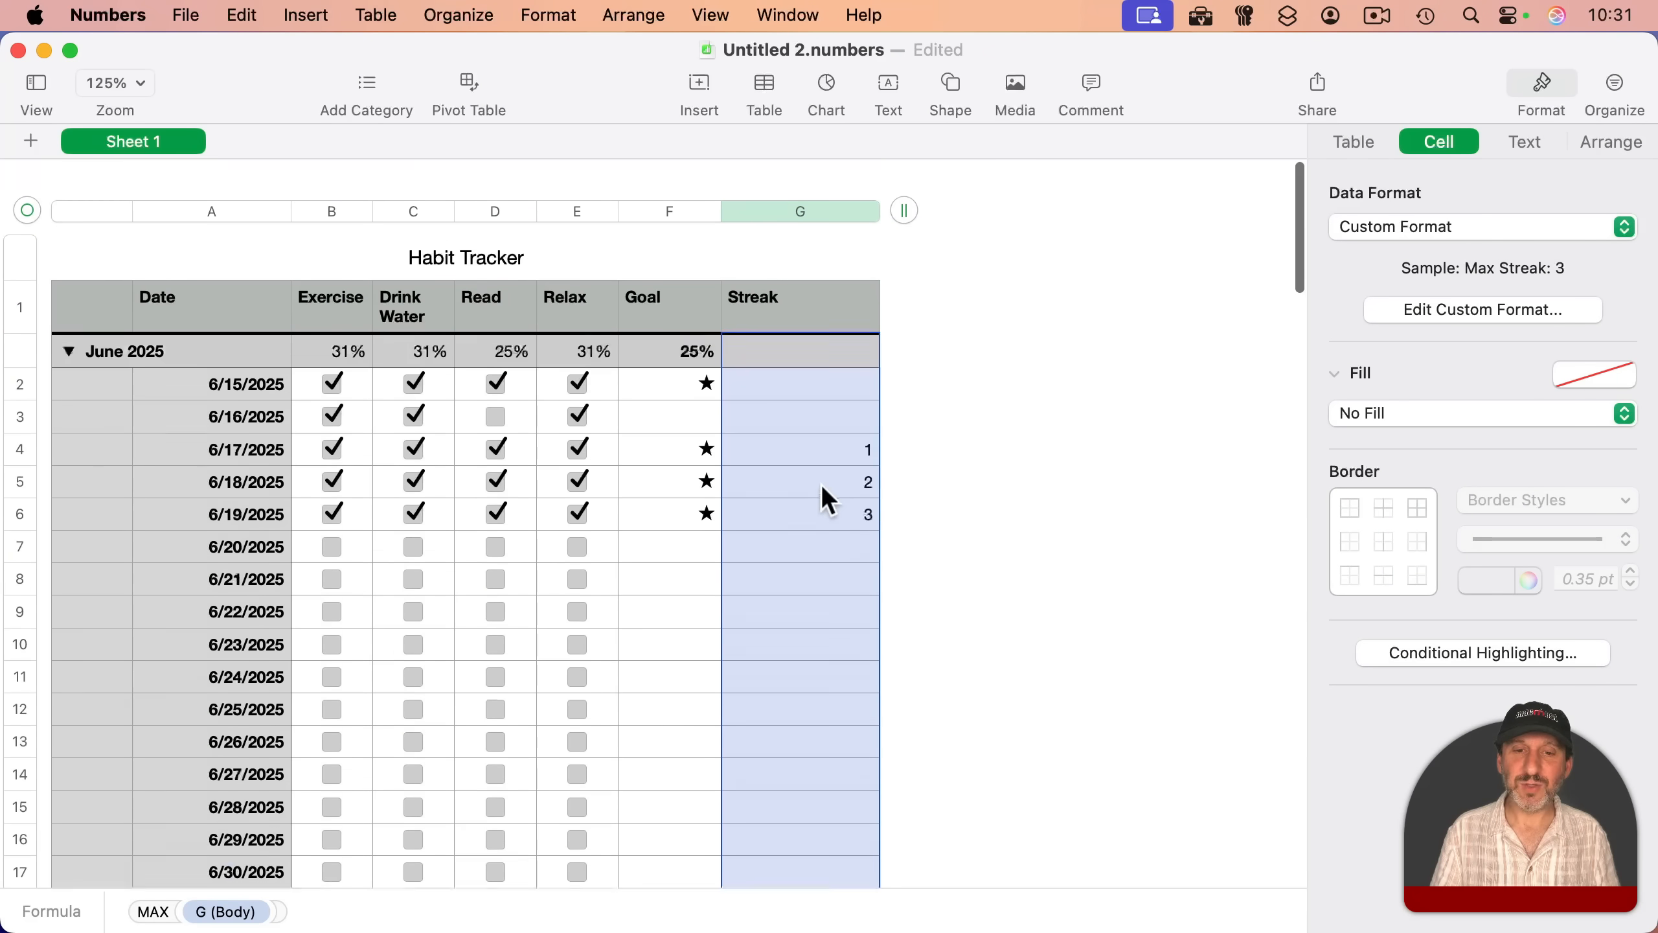
{"action": "left_click", "coordinate": [332, 523]}
{"action": "left_click", "coordinate": [414, 523]}
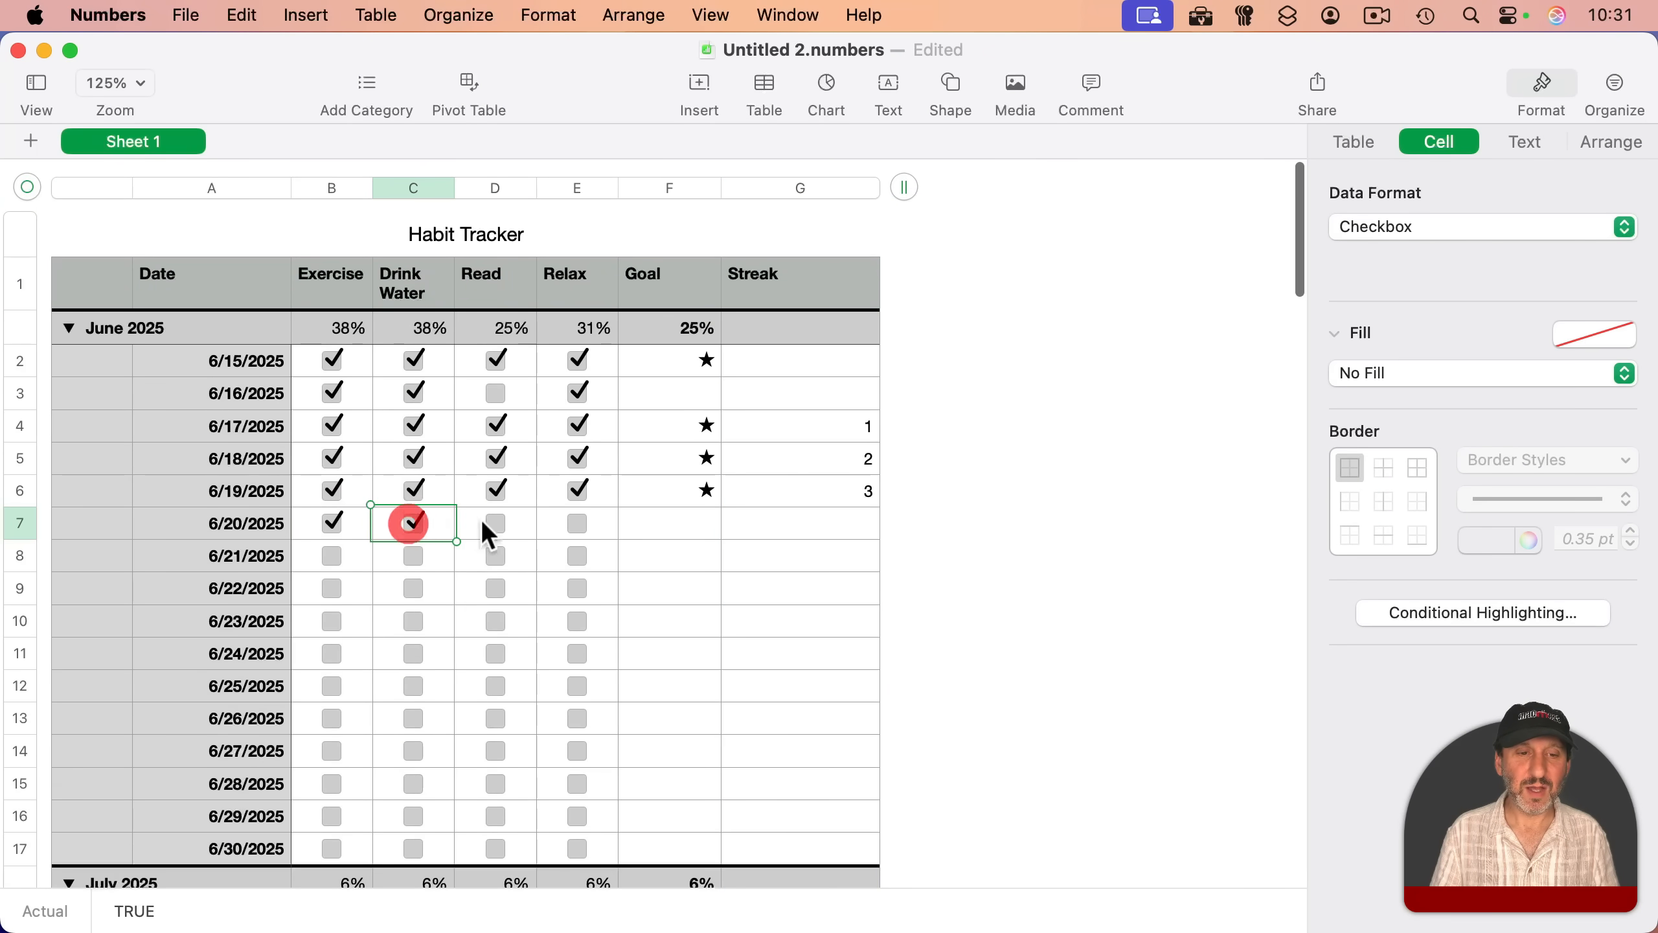
{"action": "left_click", "coordinate": [497, 522]}
{"action": "left_click", "coordinate": [577, 524]}
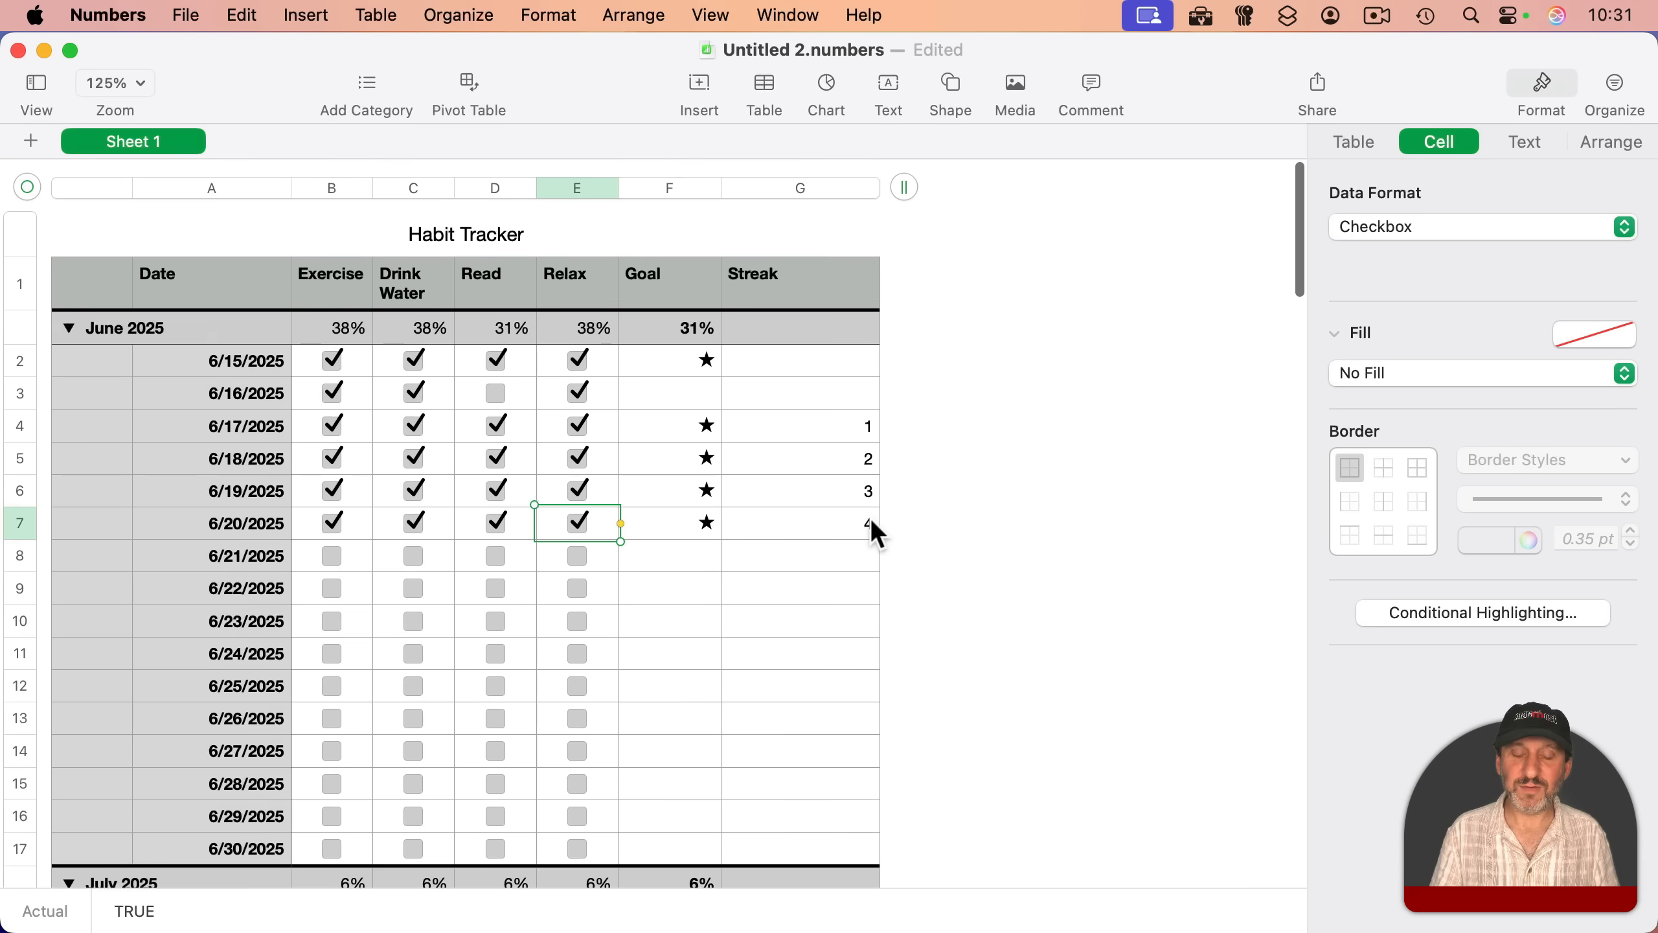
{"action": "scroll", "coordinate": [873, 522], "scroll_direction": "down", "scroll_amount": 20}
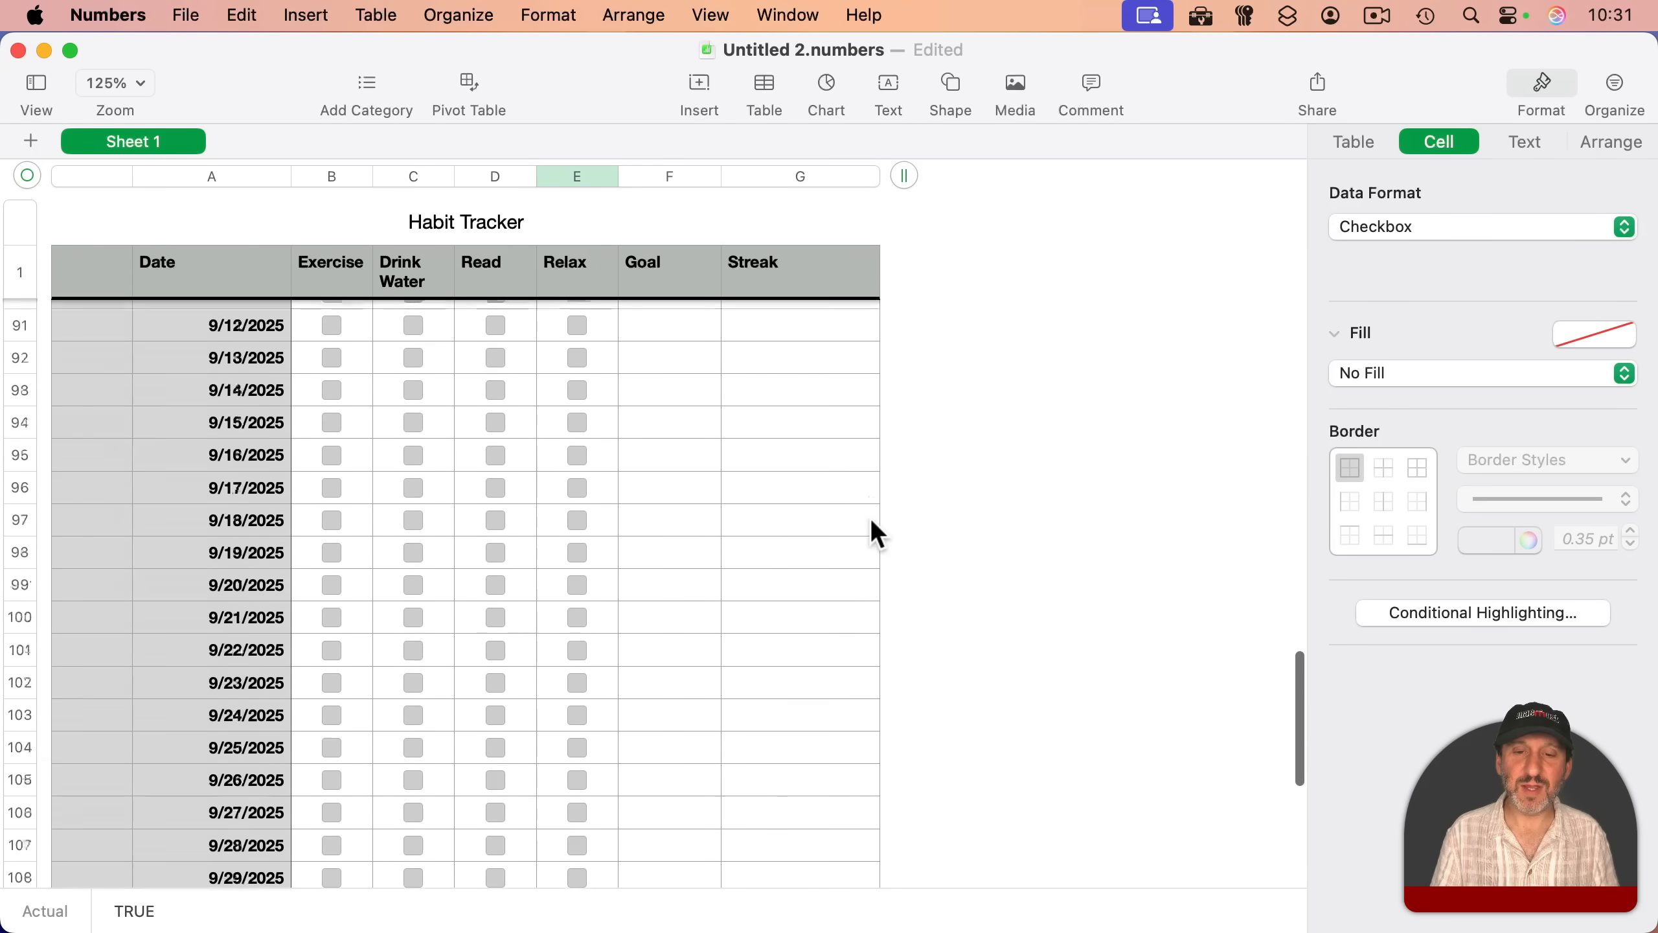
{"action": "scroll", "coordinate": [872, 518], "scroll_direction": "down", "scroll_amount": 5}
Step: Add a conditional highlighting rule to the Date column that gives the cell an Orange Fill when the date is today
{"action": "scroll", "coordinate": [844, 359], "scroll_direction": "up", "scroll_amount": 20}
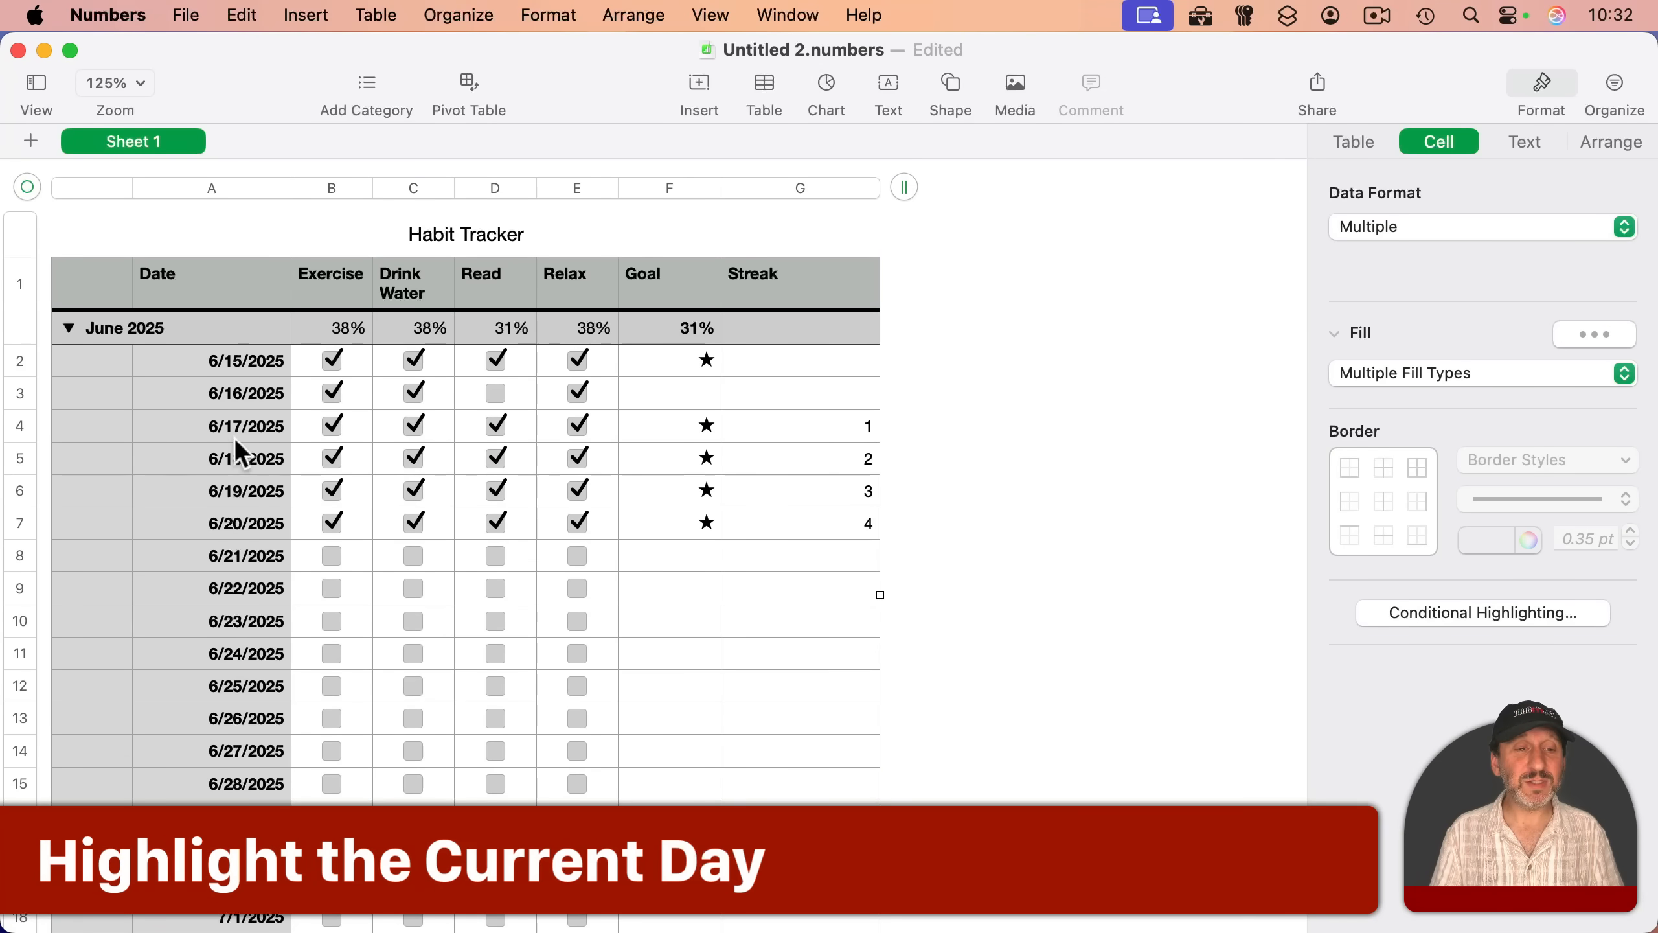
{"action": "scroll", "coordinate": [231, 631], "scroll_direction": "down", "scroll_amount": 10}
{"action": "scroll", "coordinate": [231, 631], "scroll_direction": "up", "scroll_amount": 10}
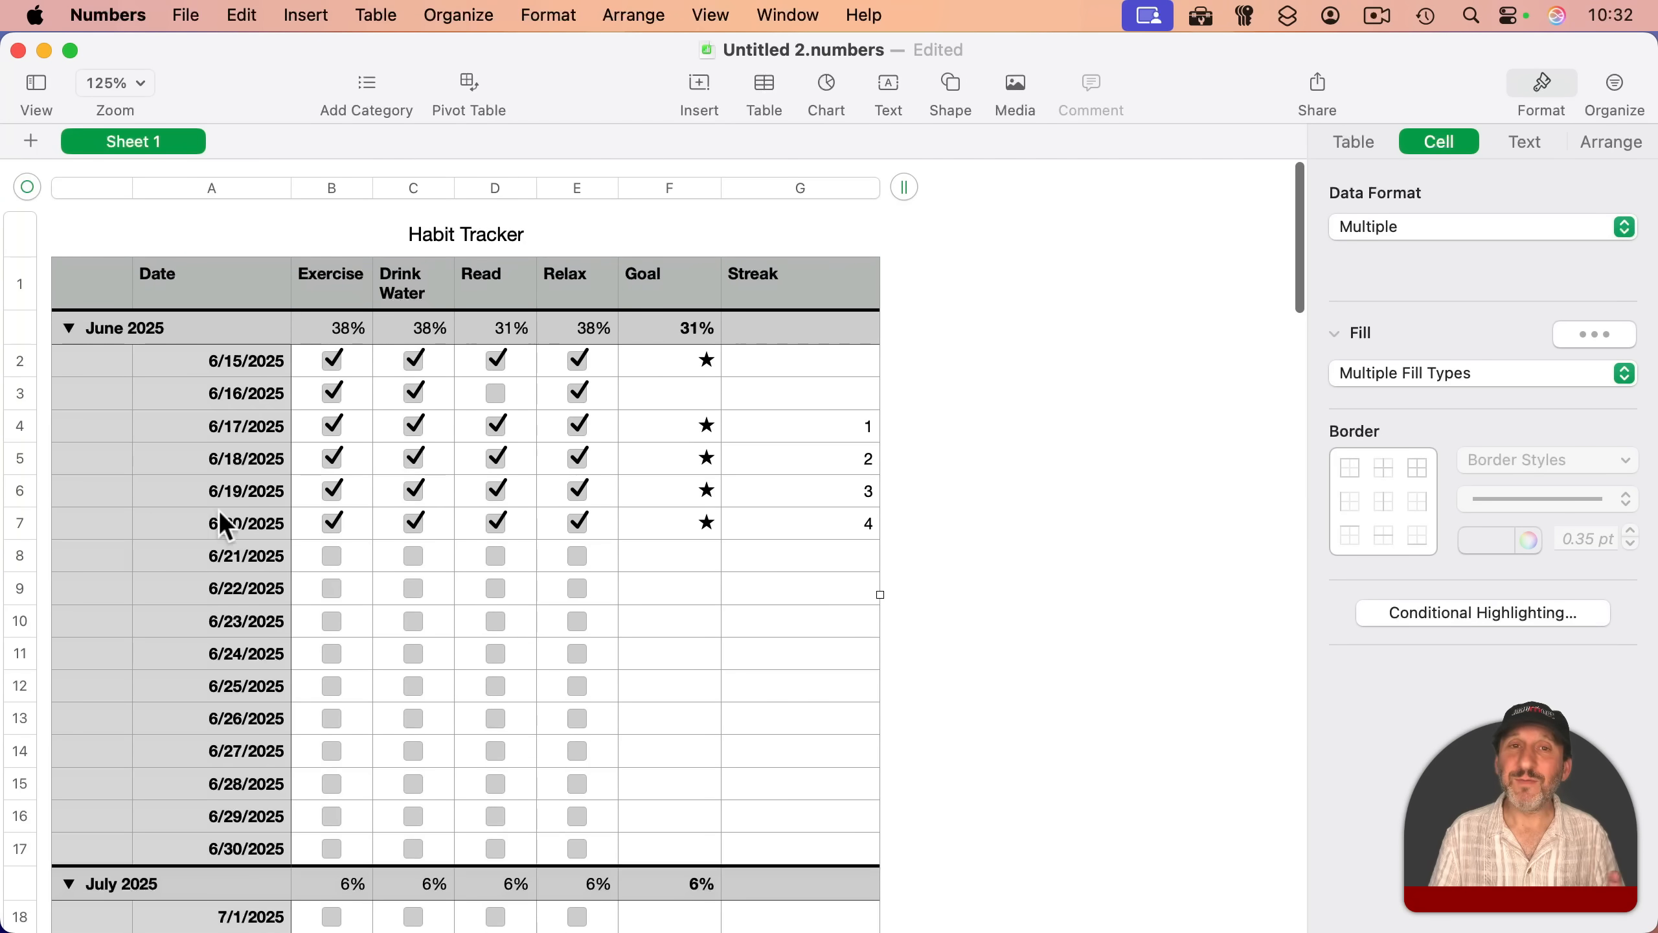
{"action": "left_click", "coordinate": [226, 193]}
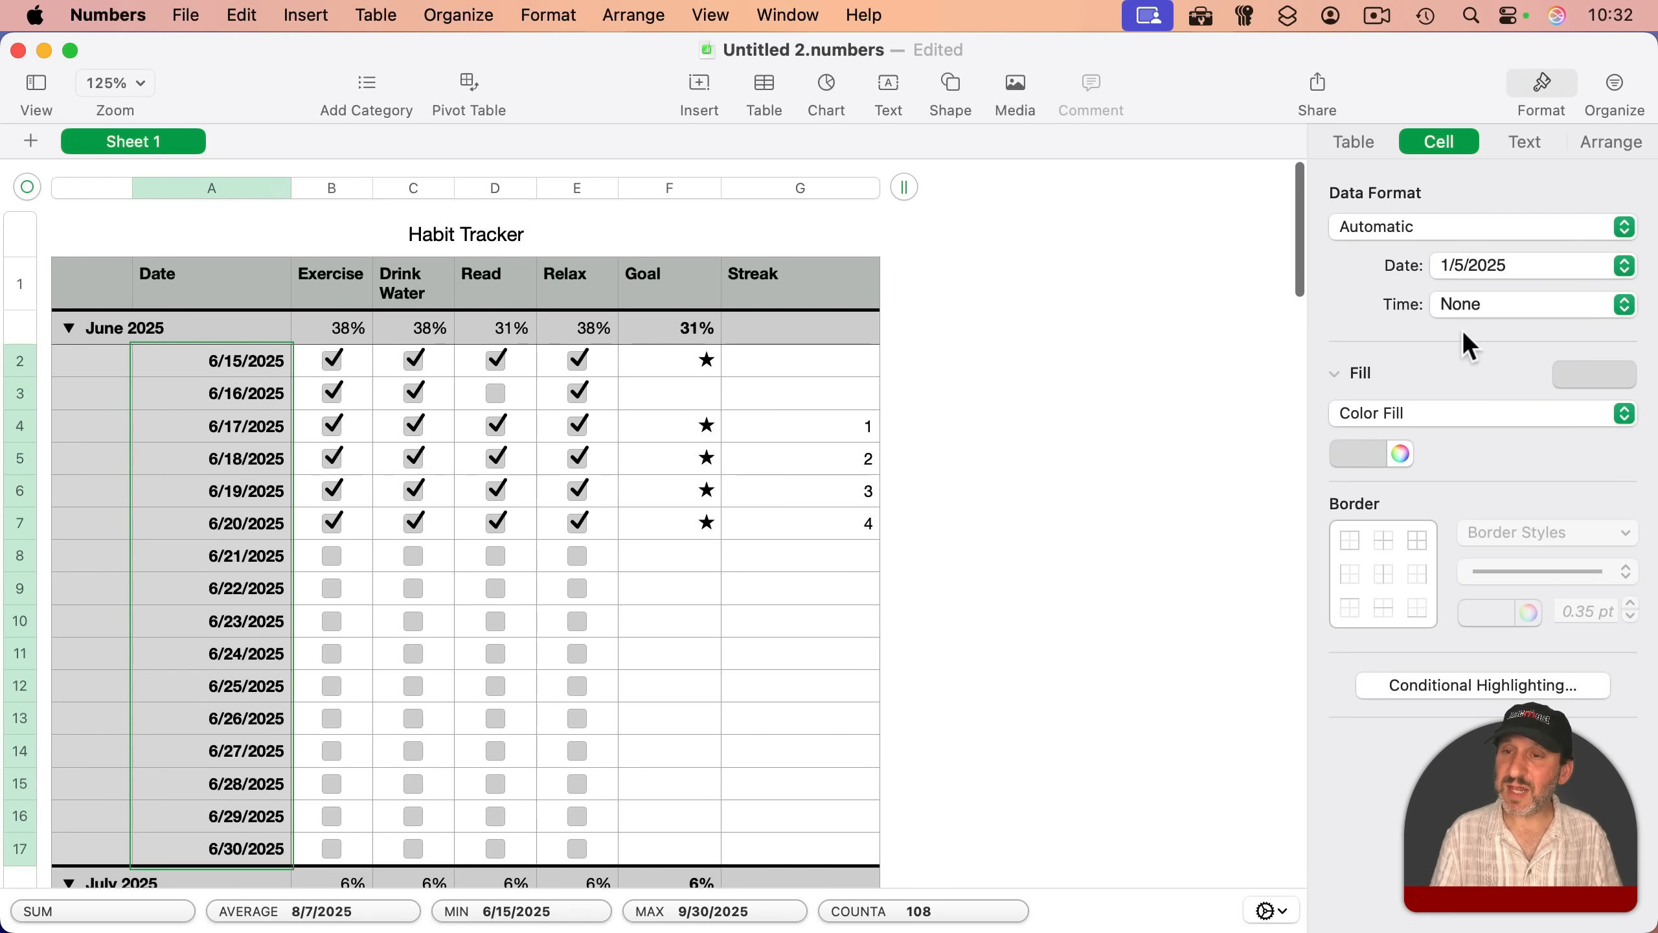
{"action": "left_click", "coordinate": [1386, 696]}
{"action": "left_click", "coordinate": [1402, 189]}
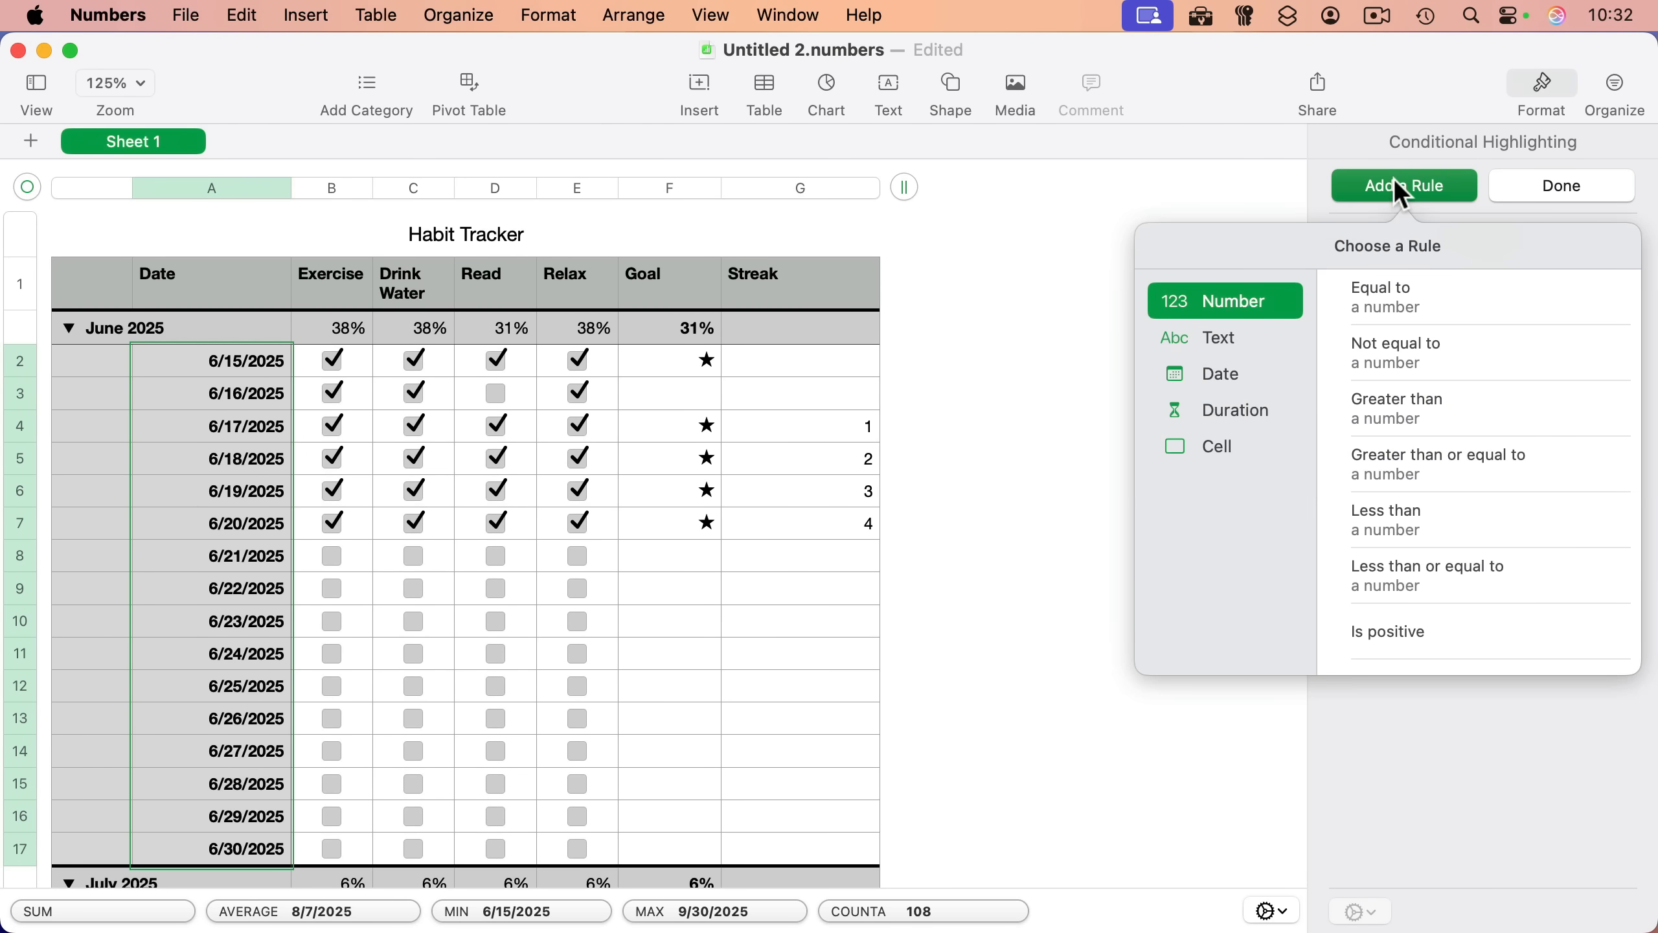
{"action": "left_click", "coordinate": [1236, 379]}
{"action": "left_click", "coordinate": [1379, 361]}
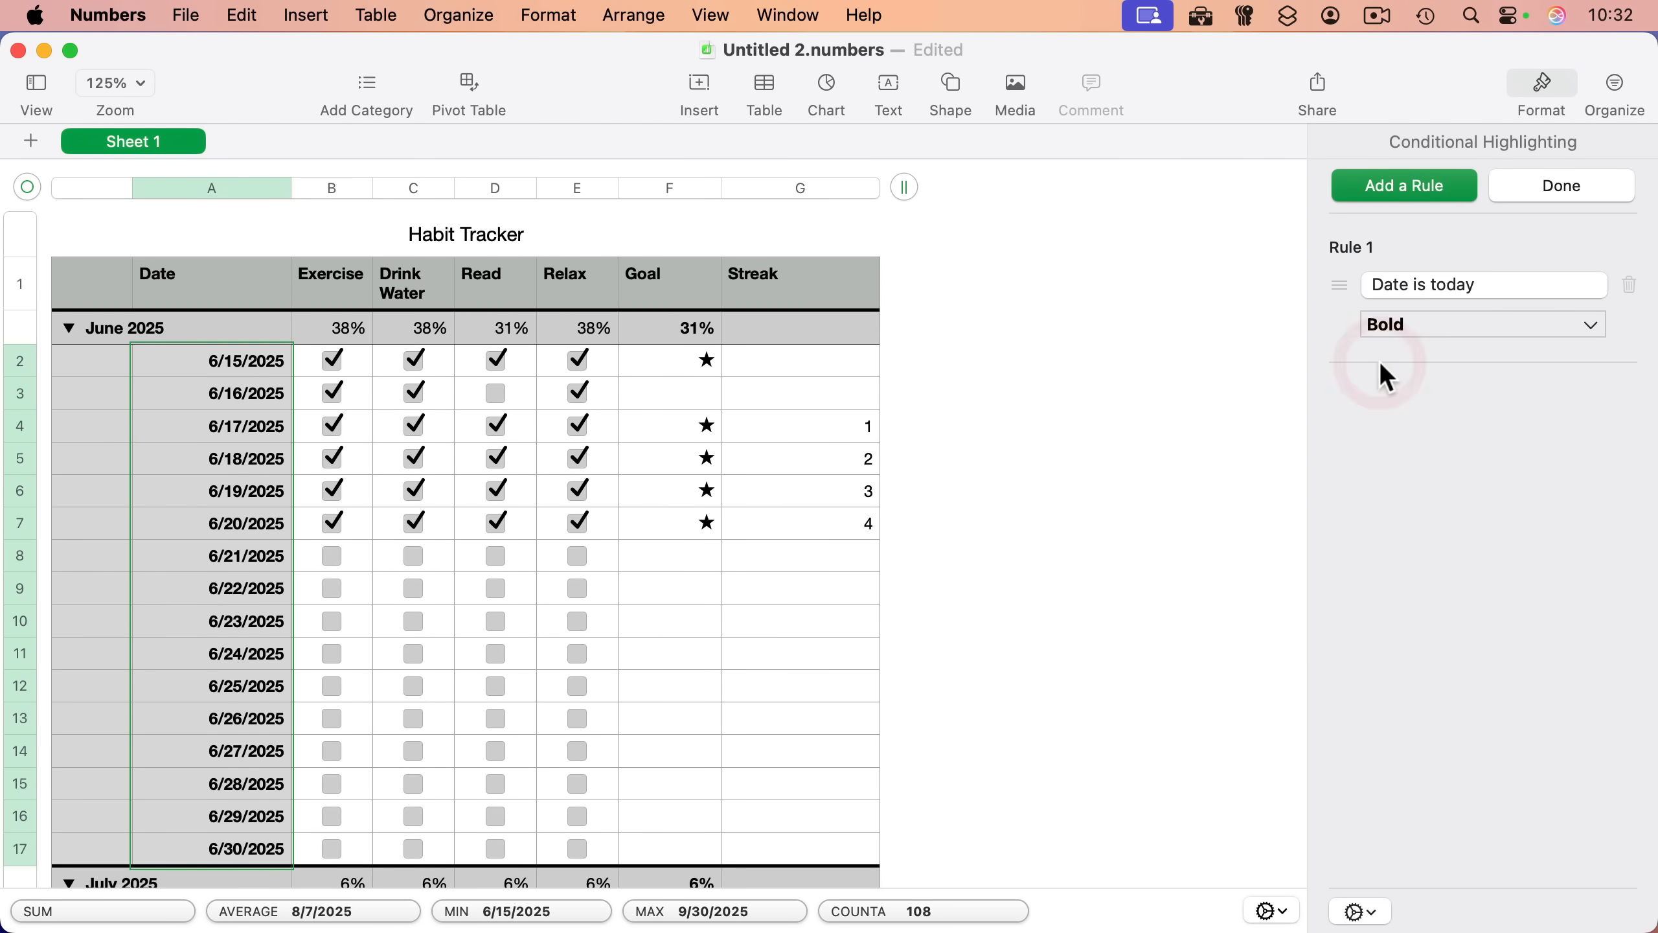
{"action": "left_click", "coordinate": [1415, 333]}
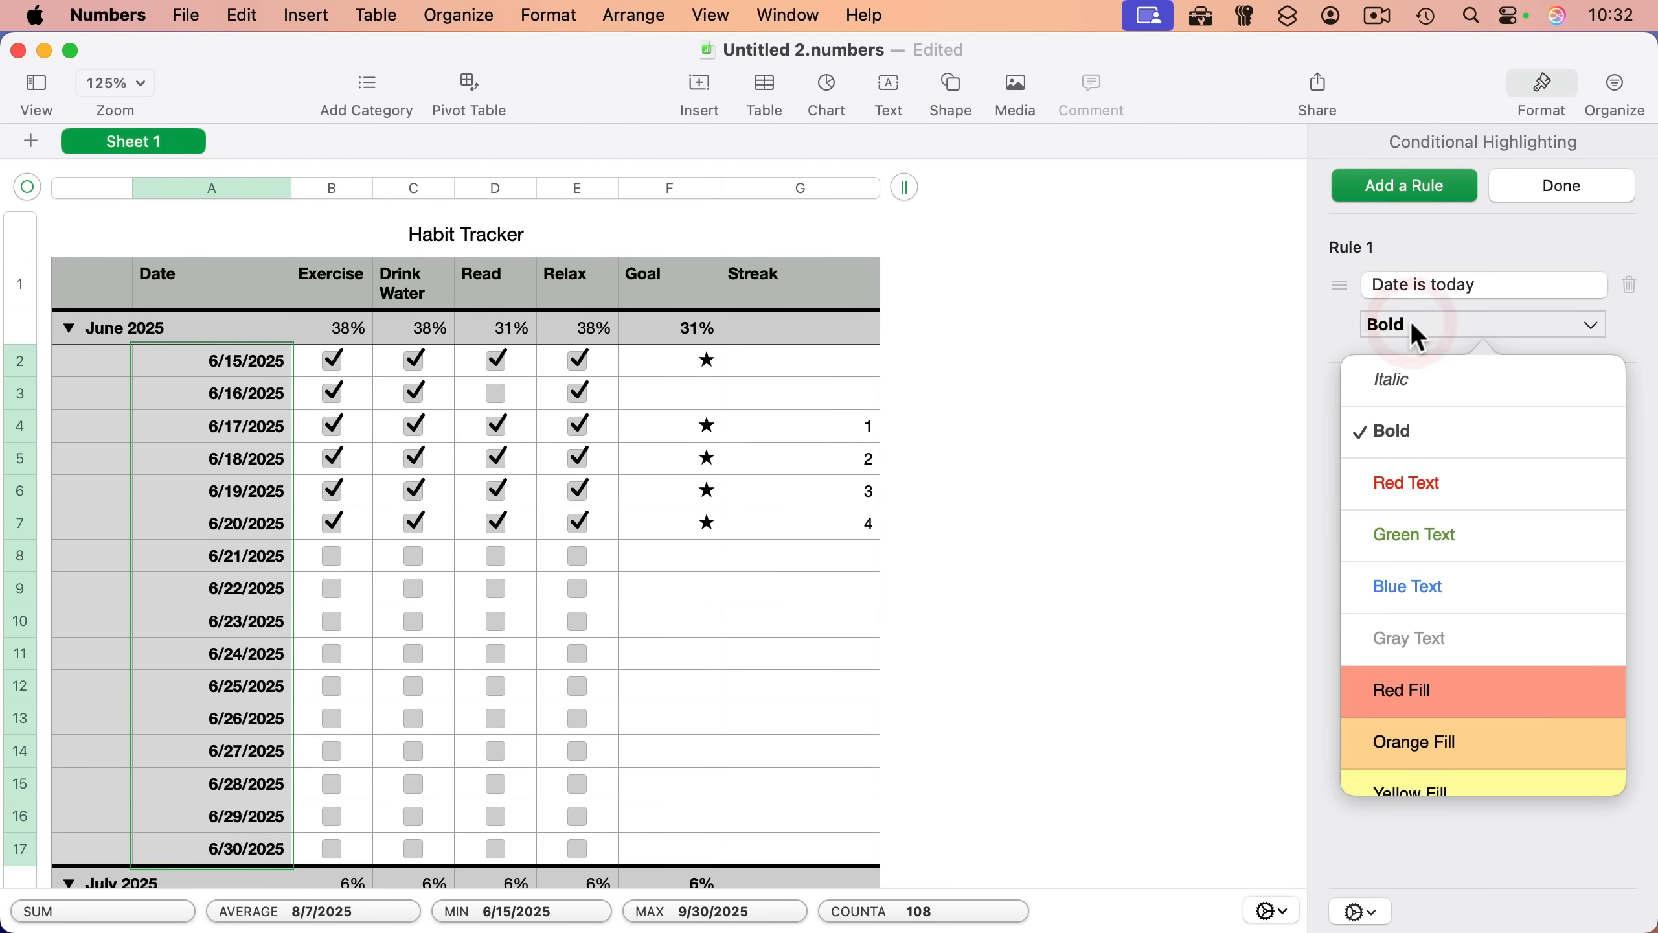
{"action": "left_click", "coordinate": [1389, 753]}
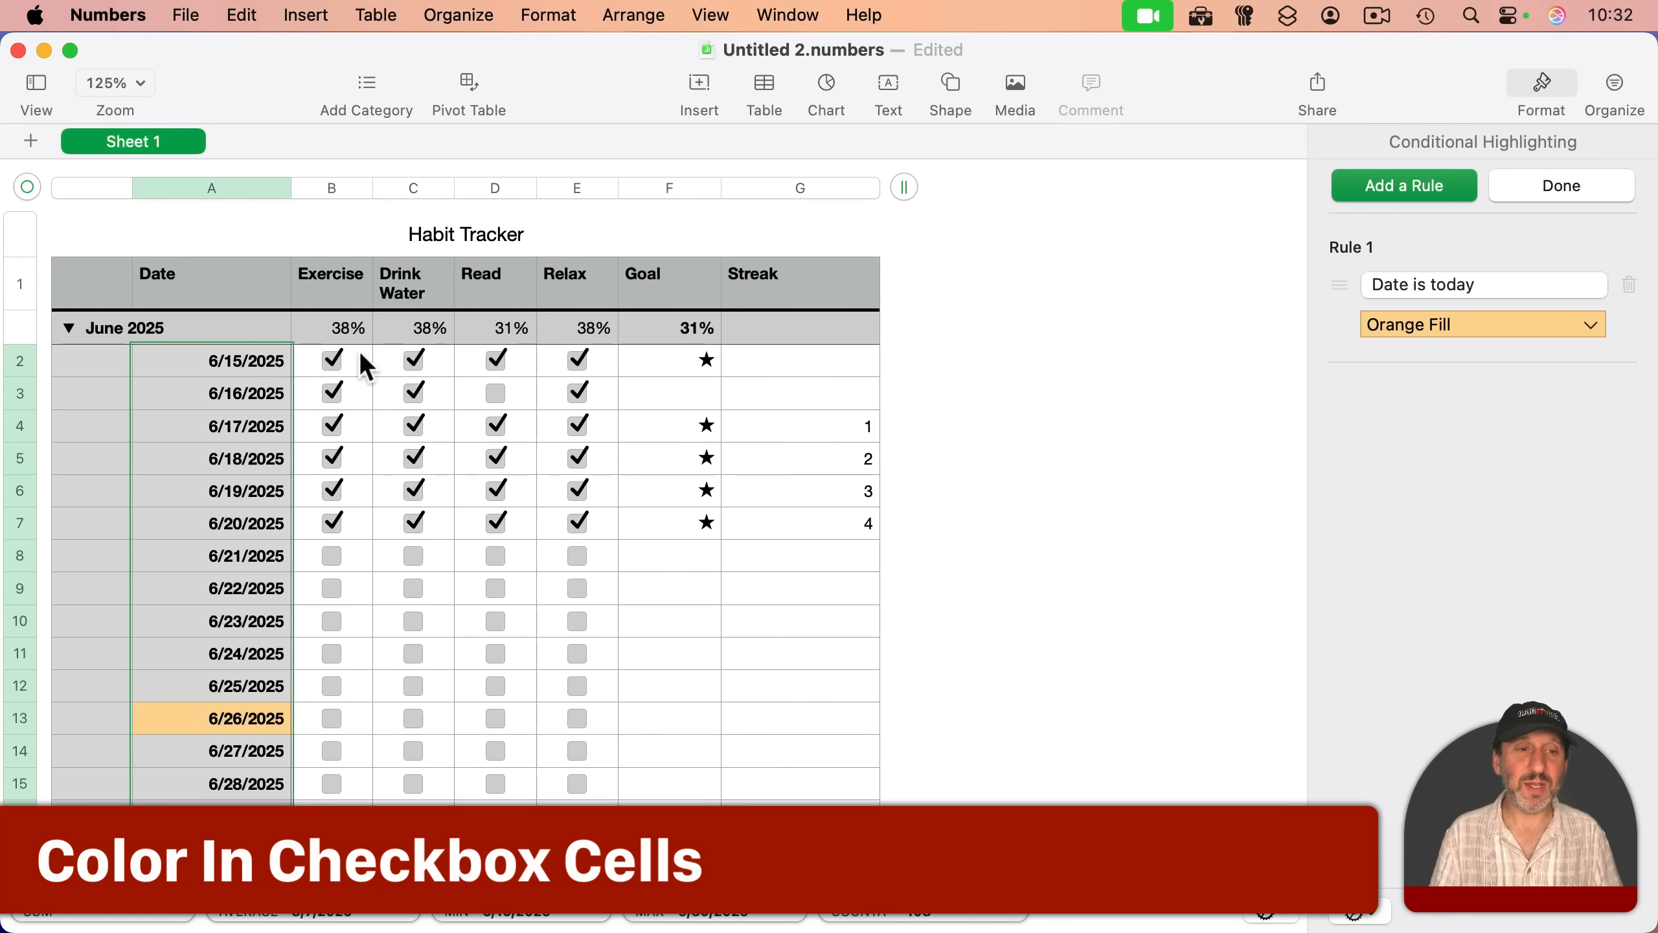
Step: Add an Is TRUE conditional highlighting rule to all checkbox cells in the Exercise through Relax columns, from 6/15/2025 to 9/30/2025
{"action": "left_click", "coordinate": [349, 359]}
{"action": "scroll", "coordinate": [441, 603], "scroll_direction": "down", "scroll_amount": 20}
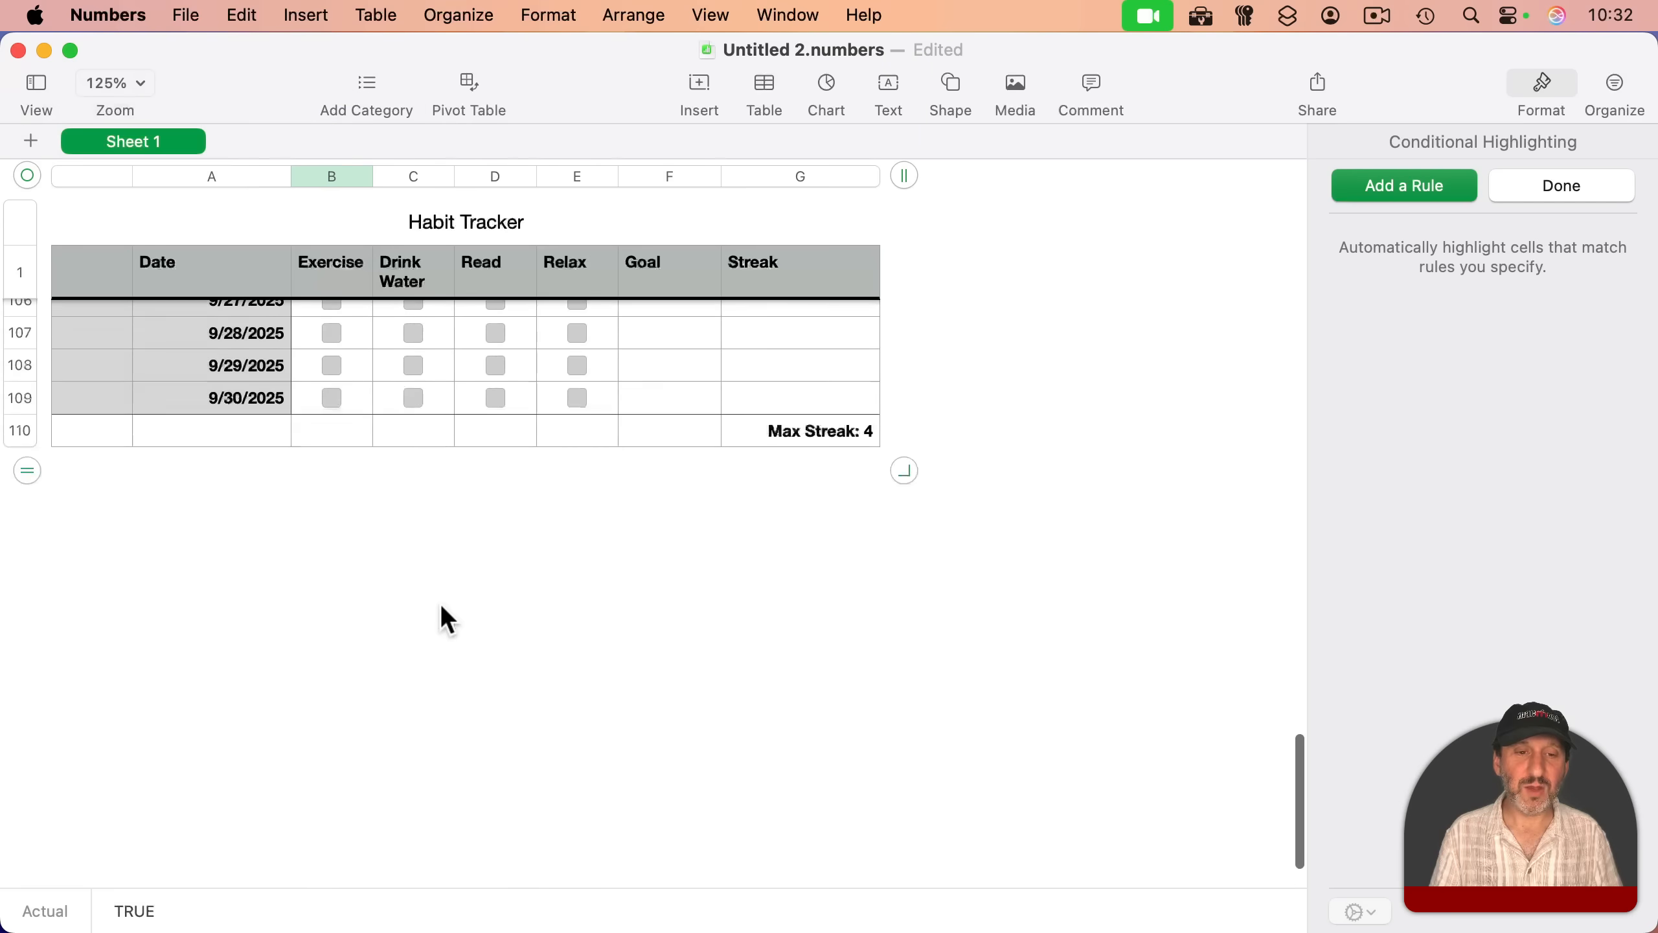
{"action": "left_click", "coordinate": [607, 718], "text": "shift"}
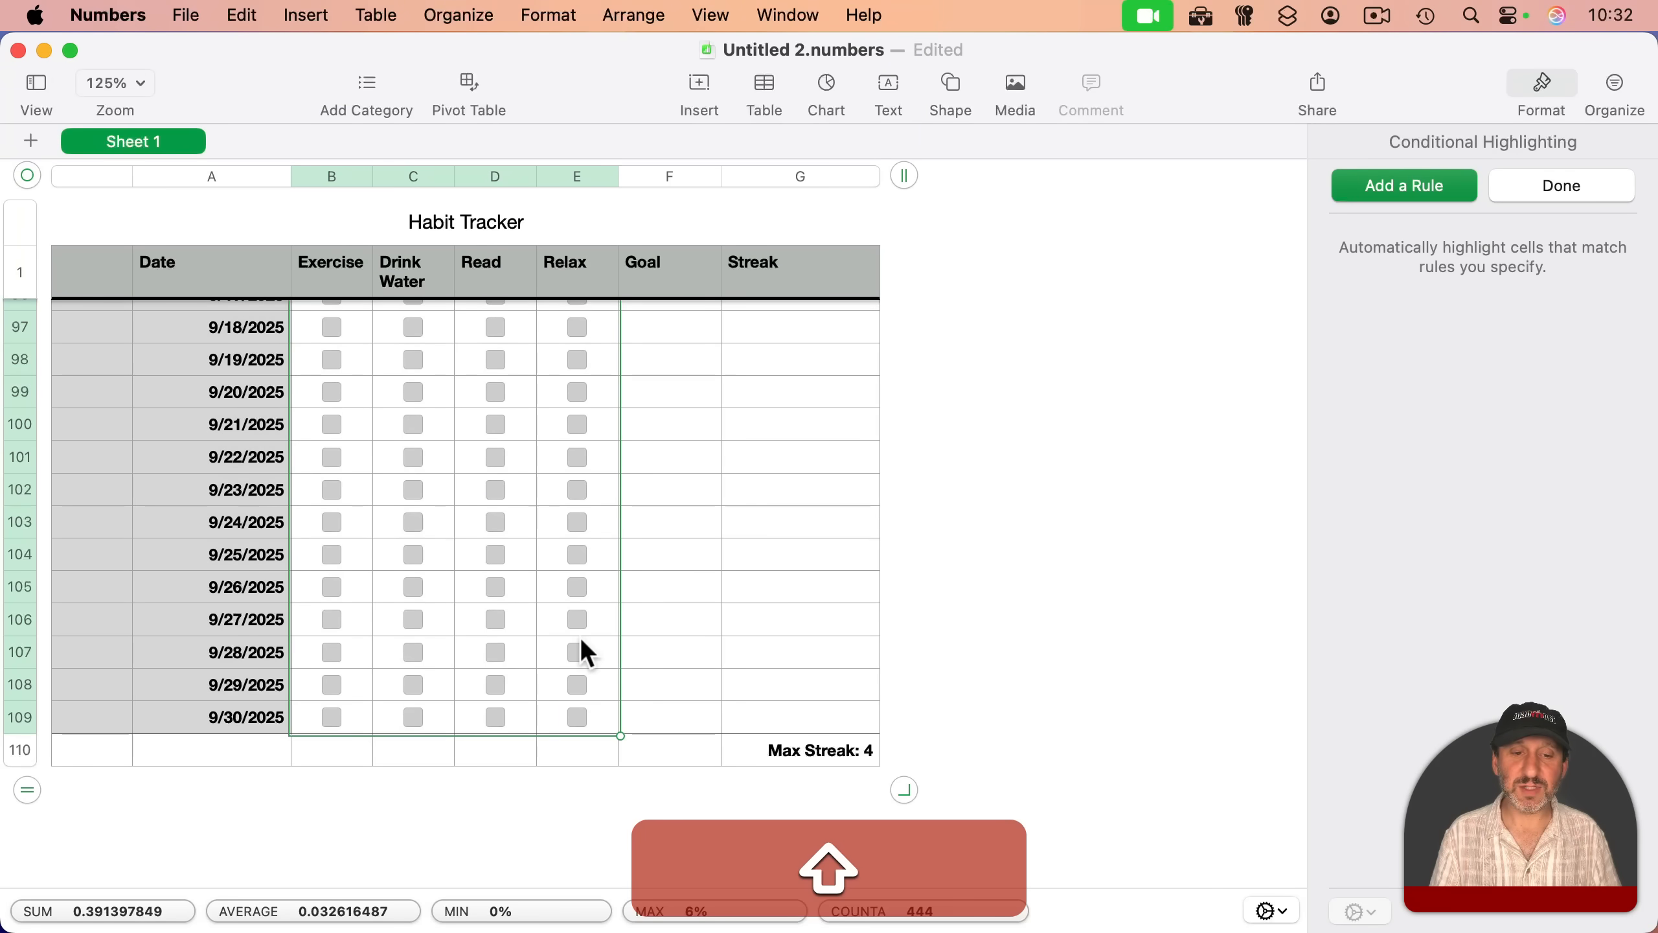
{"action": "scroll", "coordinate": [580, 636], "scroll_direction": "up", "scroll_amount": 20}
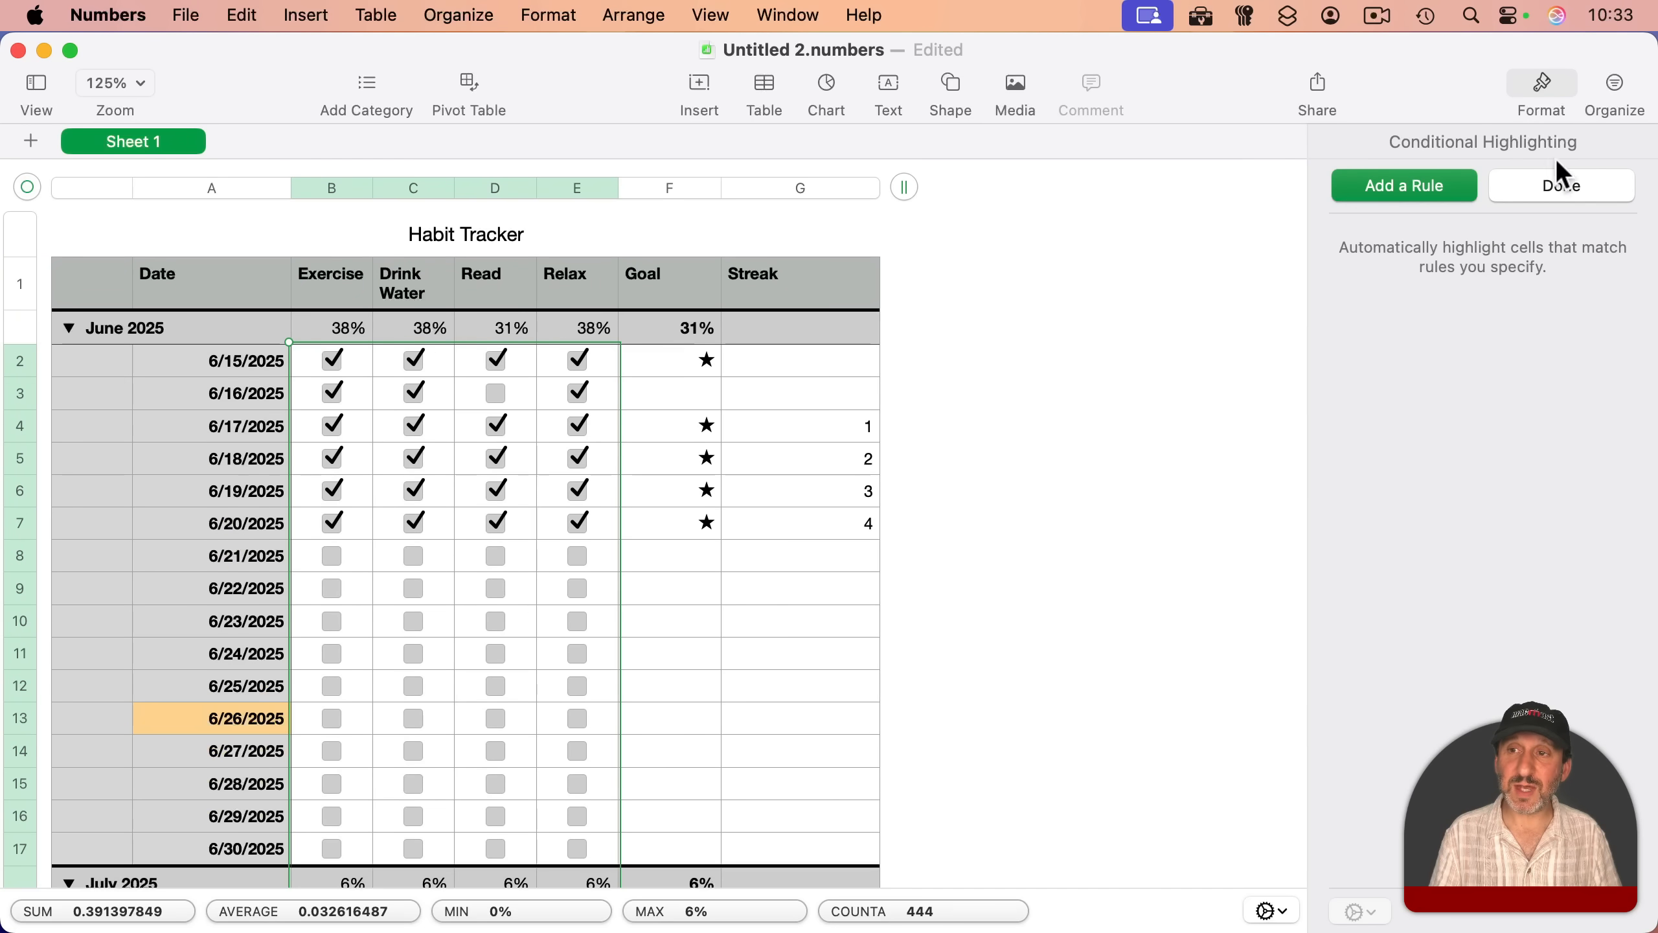
{"action": "left_click", "coordinate": [1550, 184]}
{"action": "left_click", "coordinate": [1404, 614]}
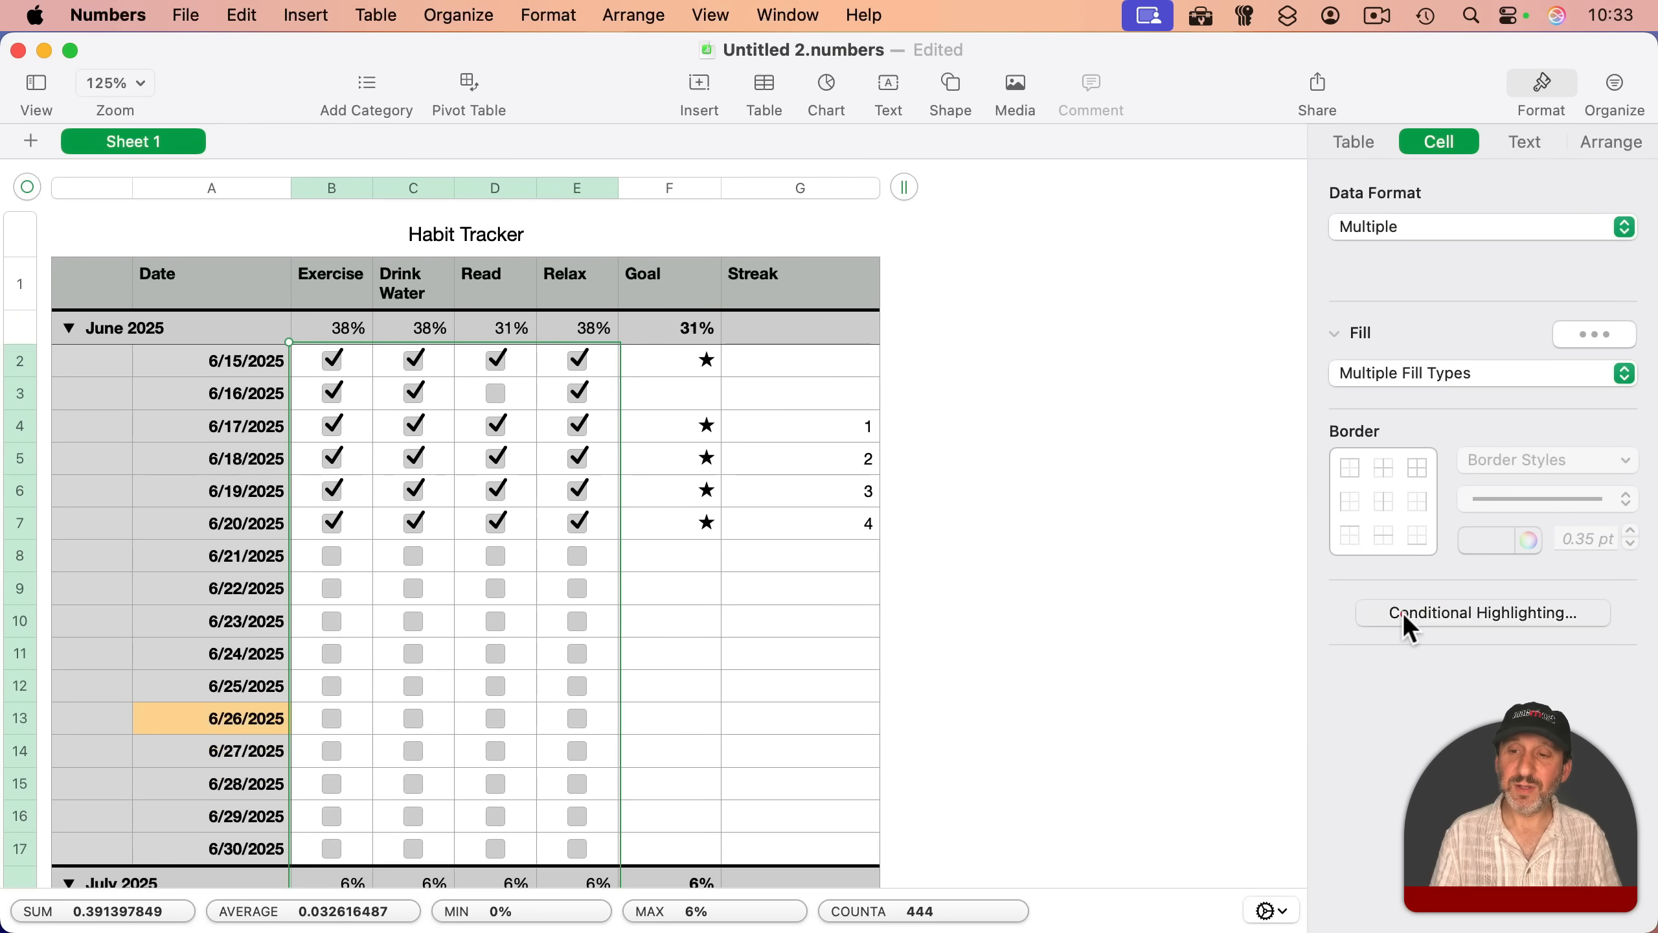
{"action": "left_click", "coordinate": [1395, 185]}
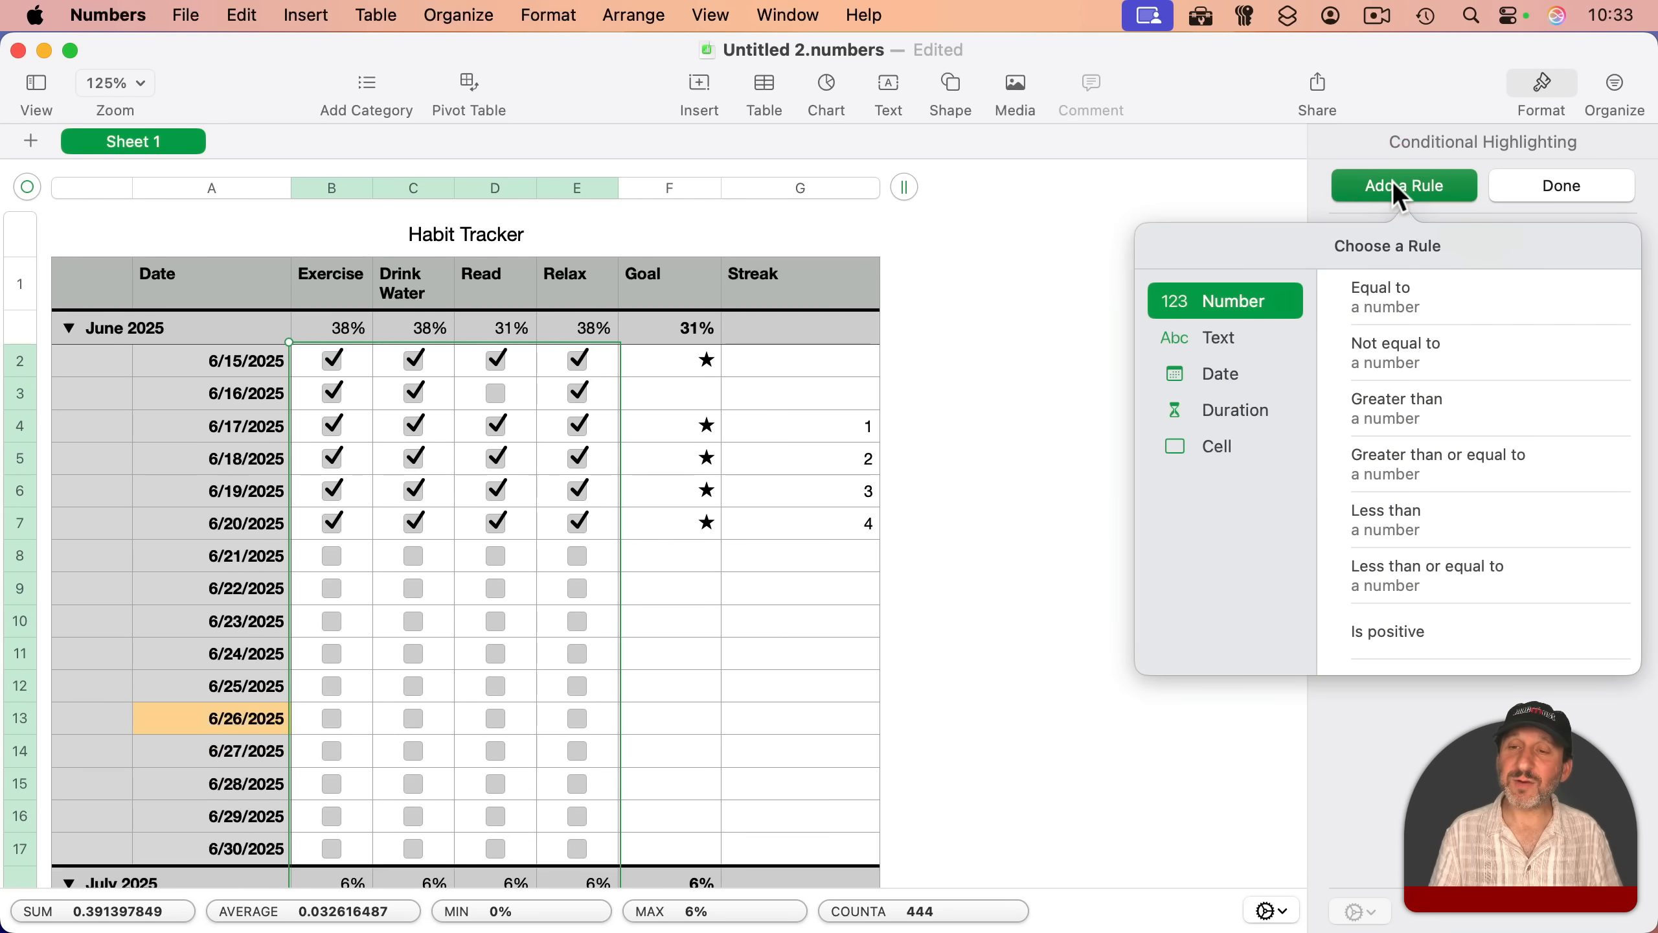
{"action": "left_click", "coordinate": [1233, 447]}
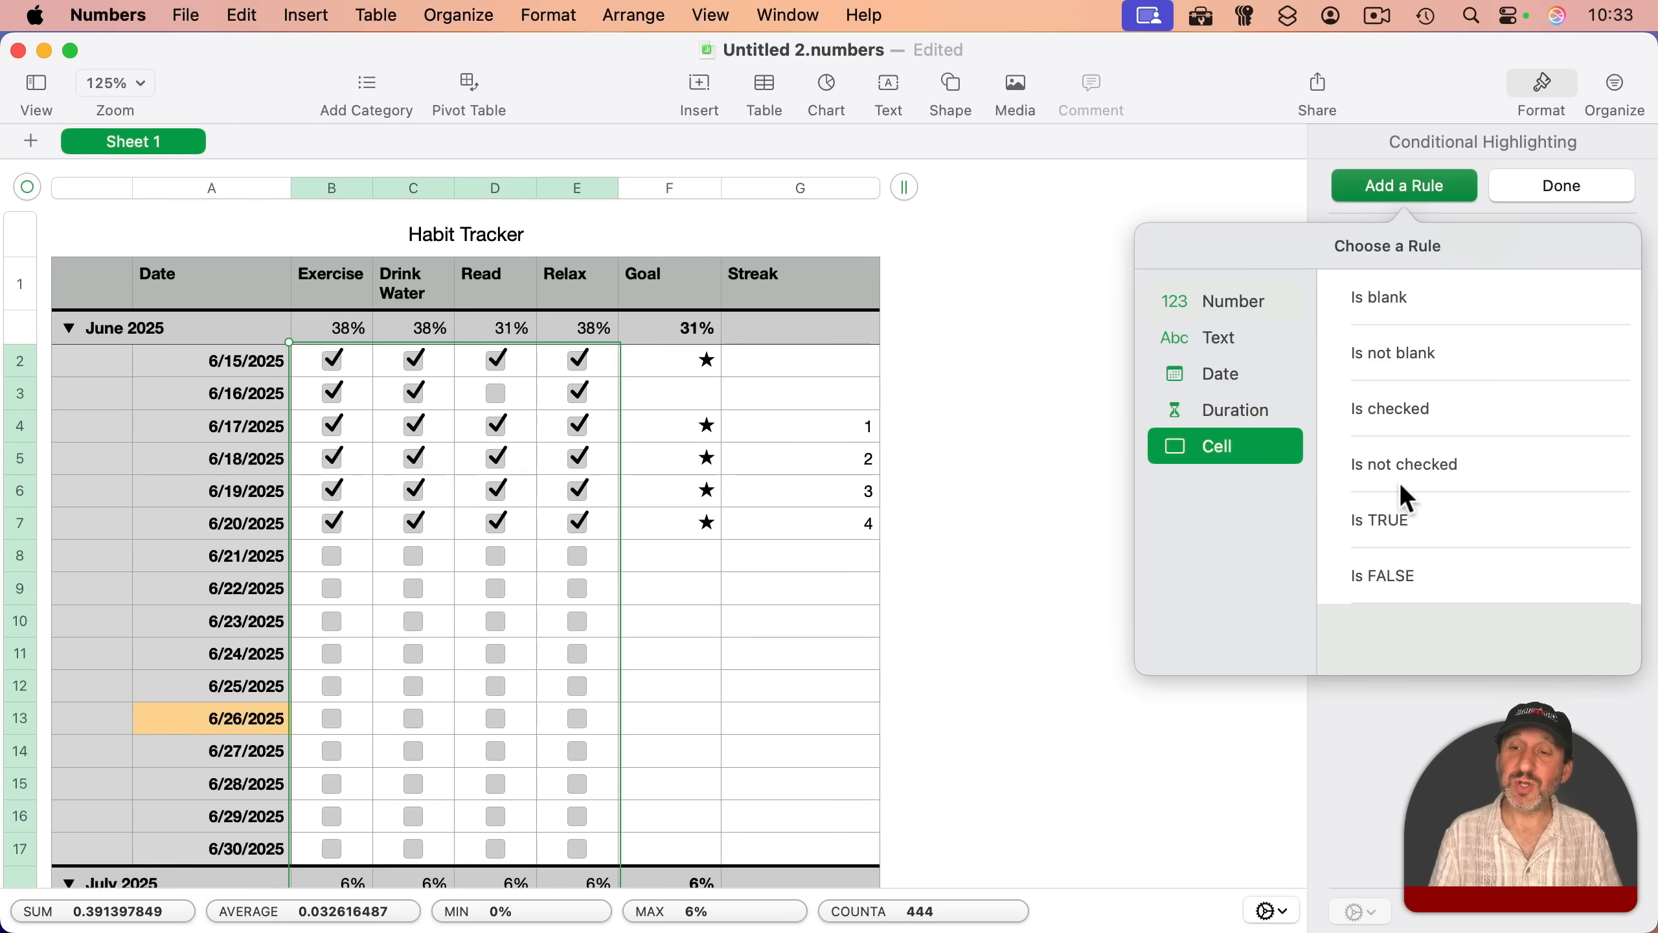
{"action": "left_click", "coordinate": [1378, 513]}
Step: Switch the Is TRUE rule to a Custom Style with a darker green color fill
{"action": "left_click", "coordinate": [1386, 322]}
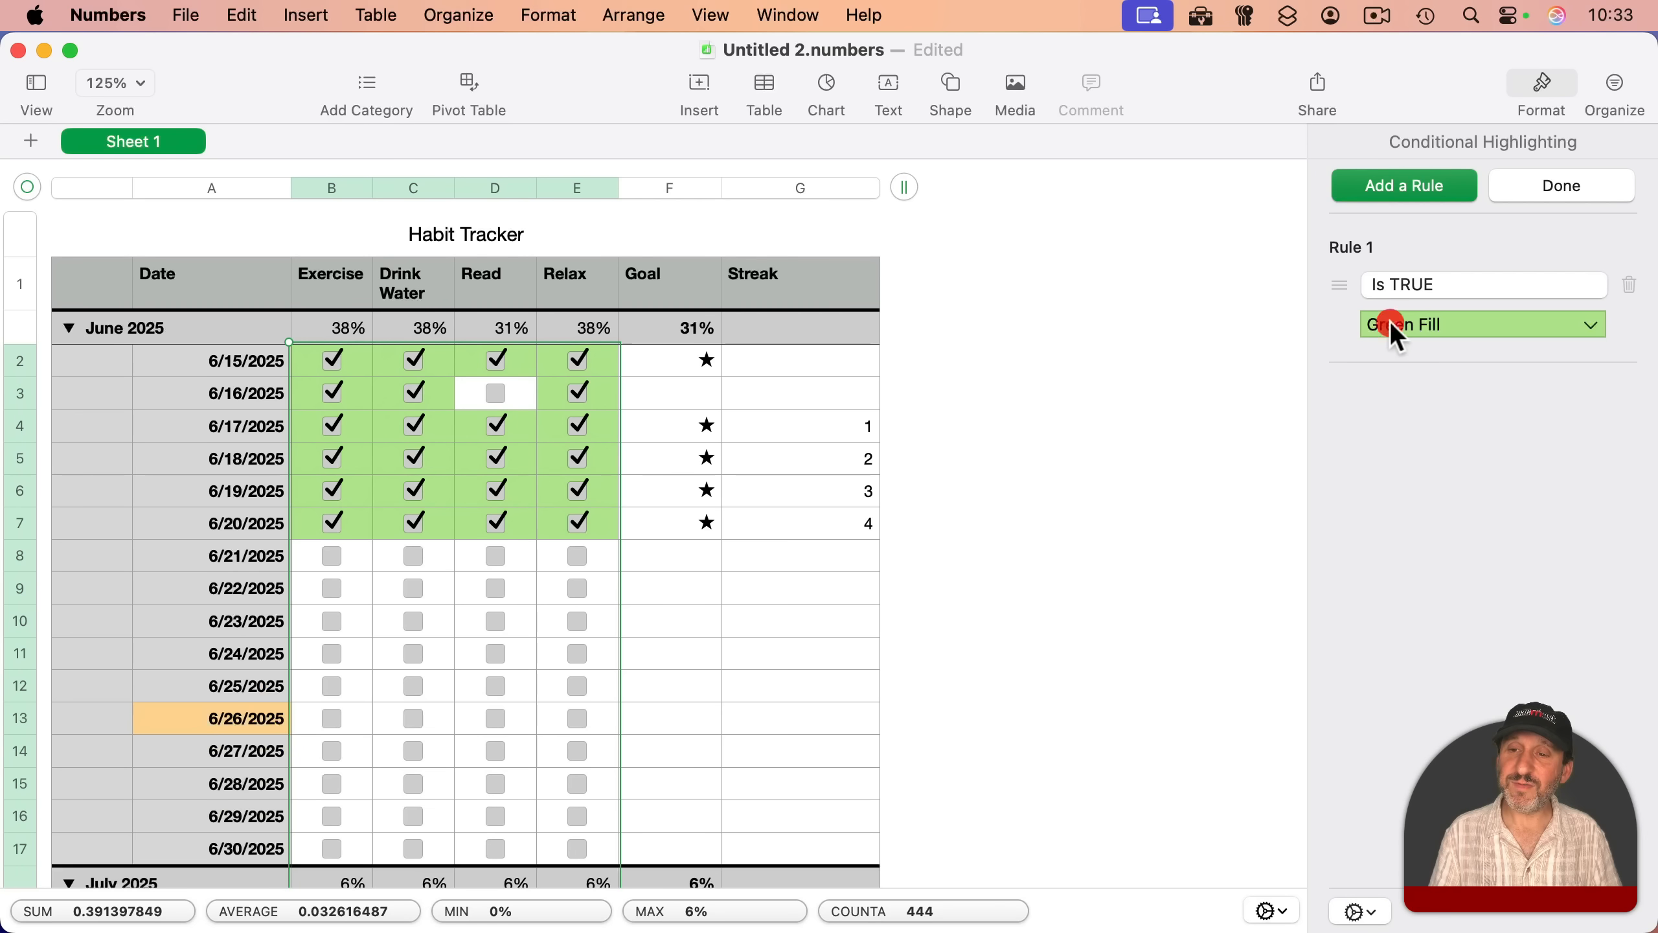
{"action": "scroll", "coordinate": [1382, 693], "scroll_direction": "down", "scroll_amount": 5}
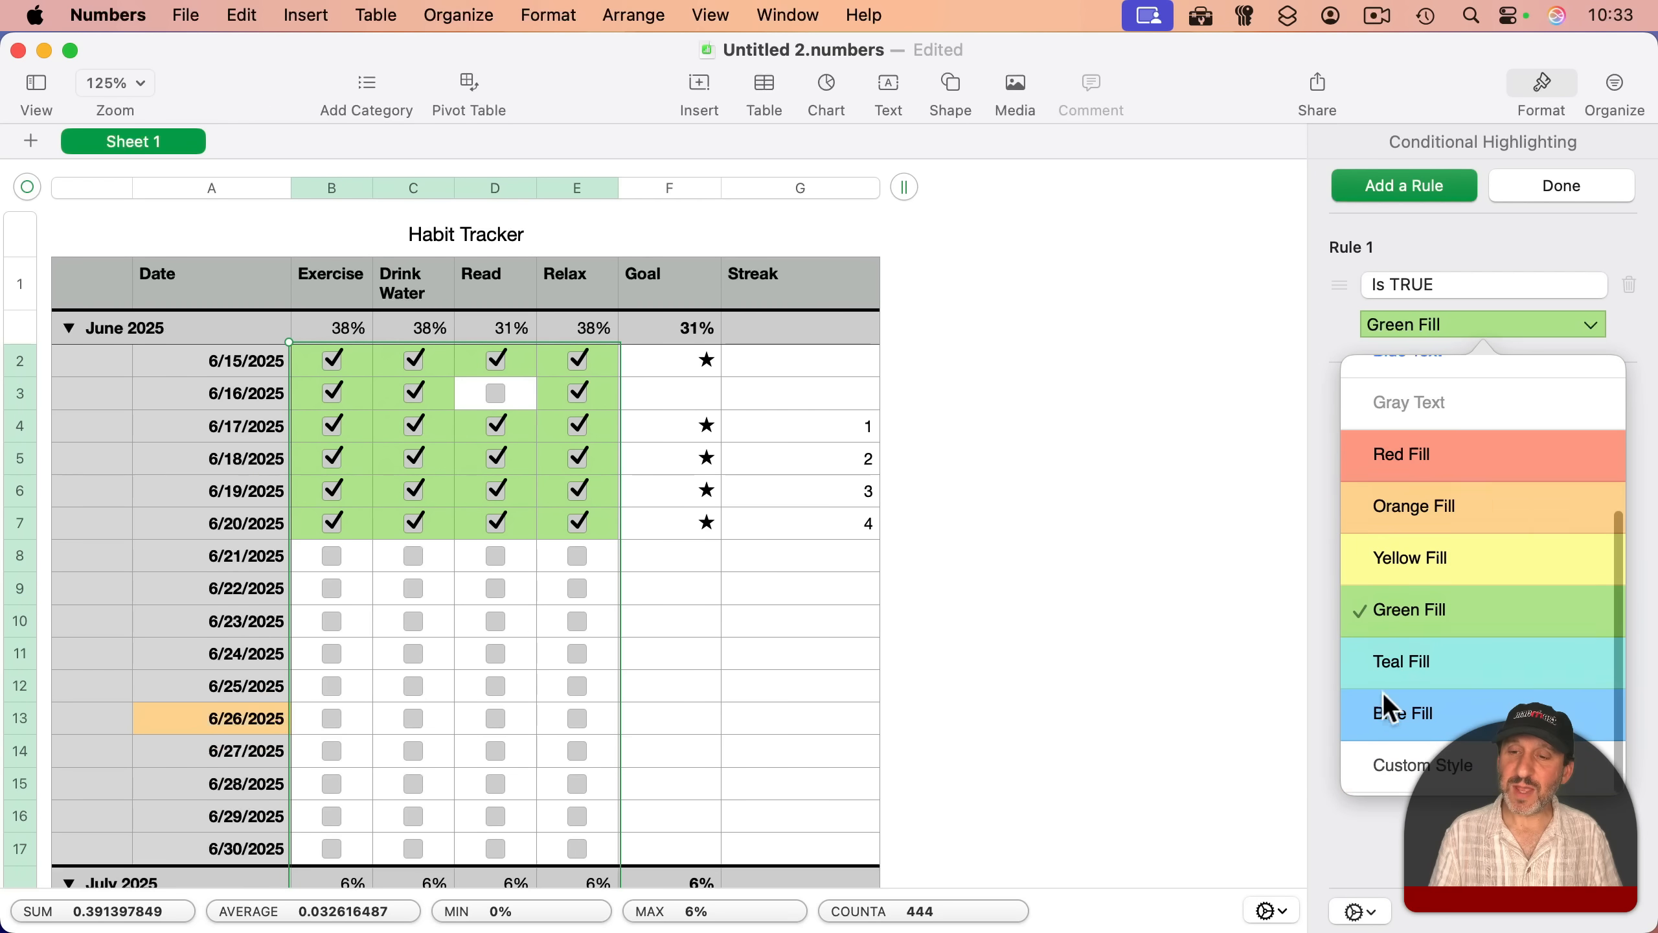
{"action": "left_click", "coordinate": [1378, 765]}
{"action": "left_click", "coordinate": [1554, 401]}
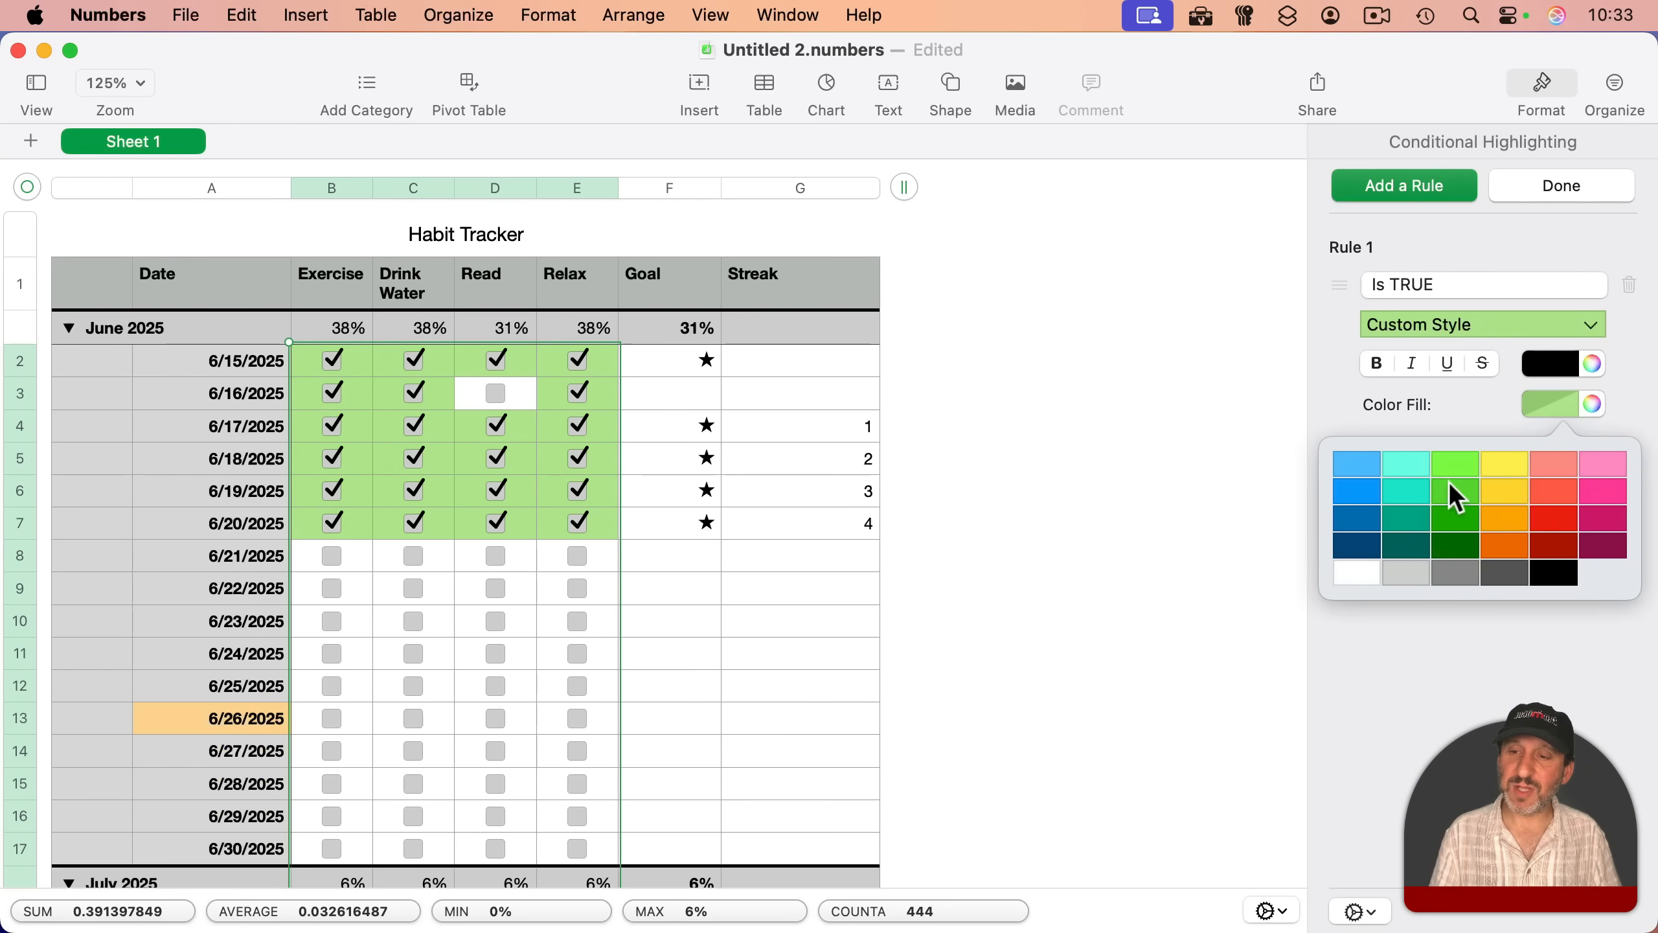
{"action": "left_click", "coordinate": [1453, 520]}
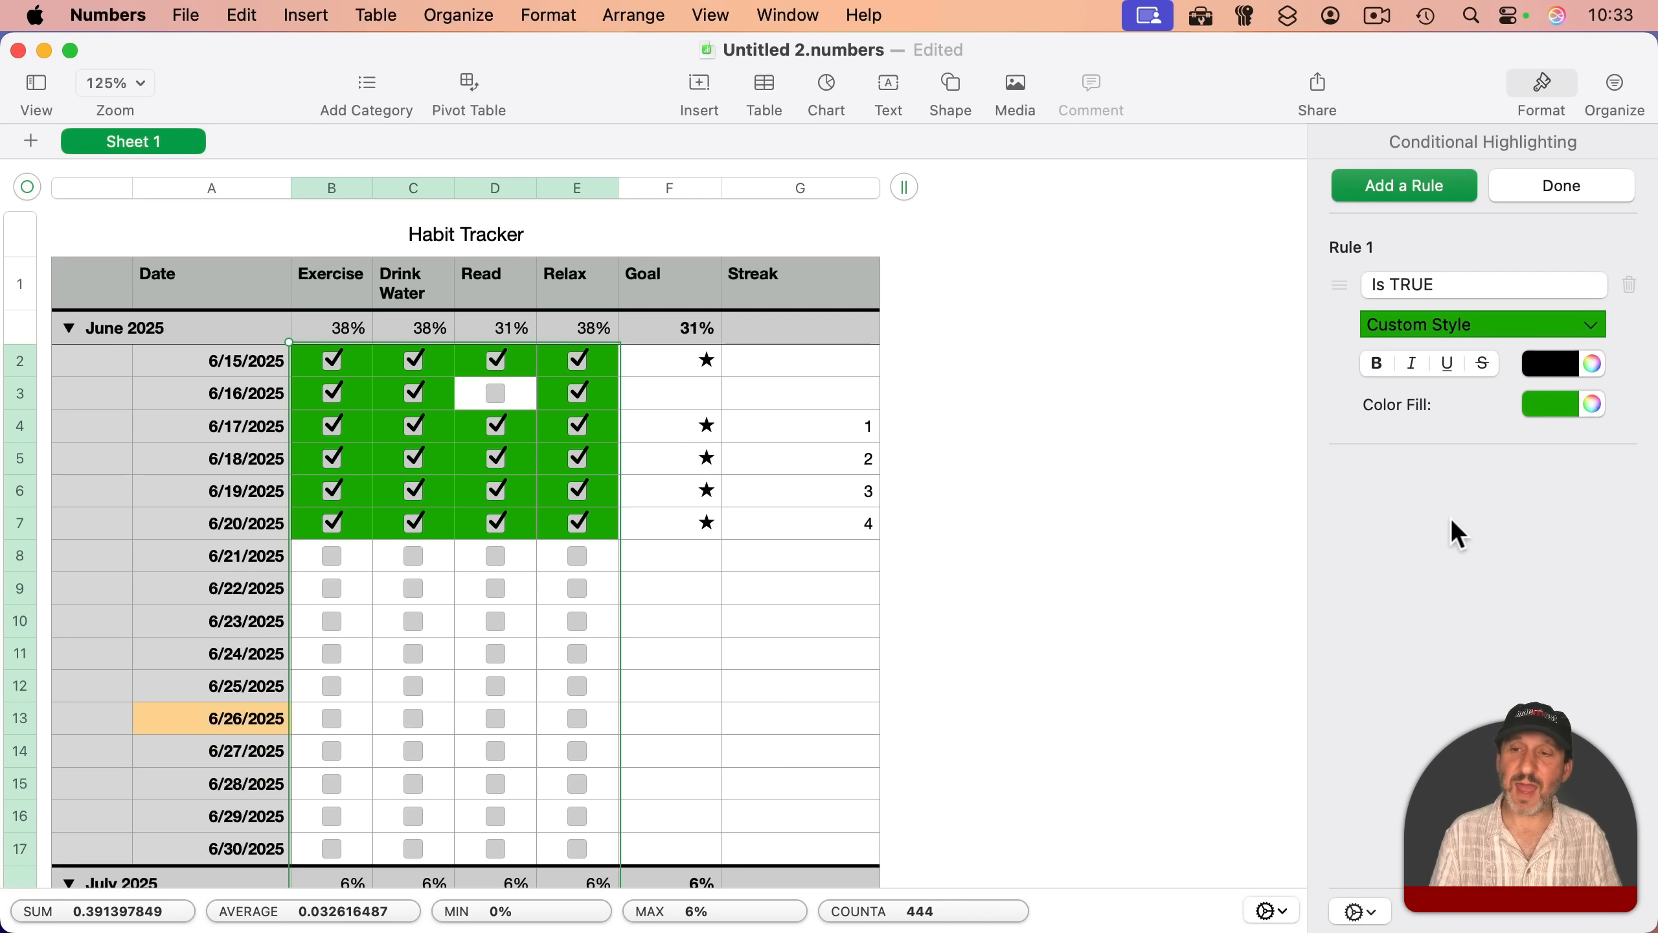
Step: Add an Is FALSE highlighting rule to the checkbox cells, using a Custom Style with a light green color fill
{"action": "left_click", "coordinate": [1402, 181]}
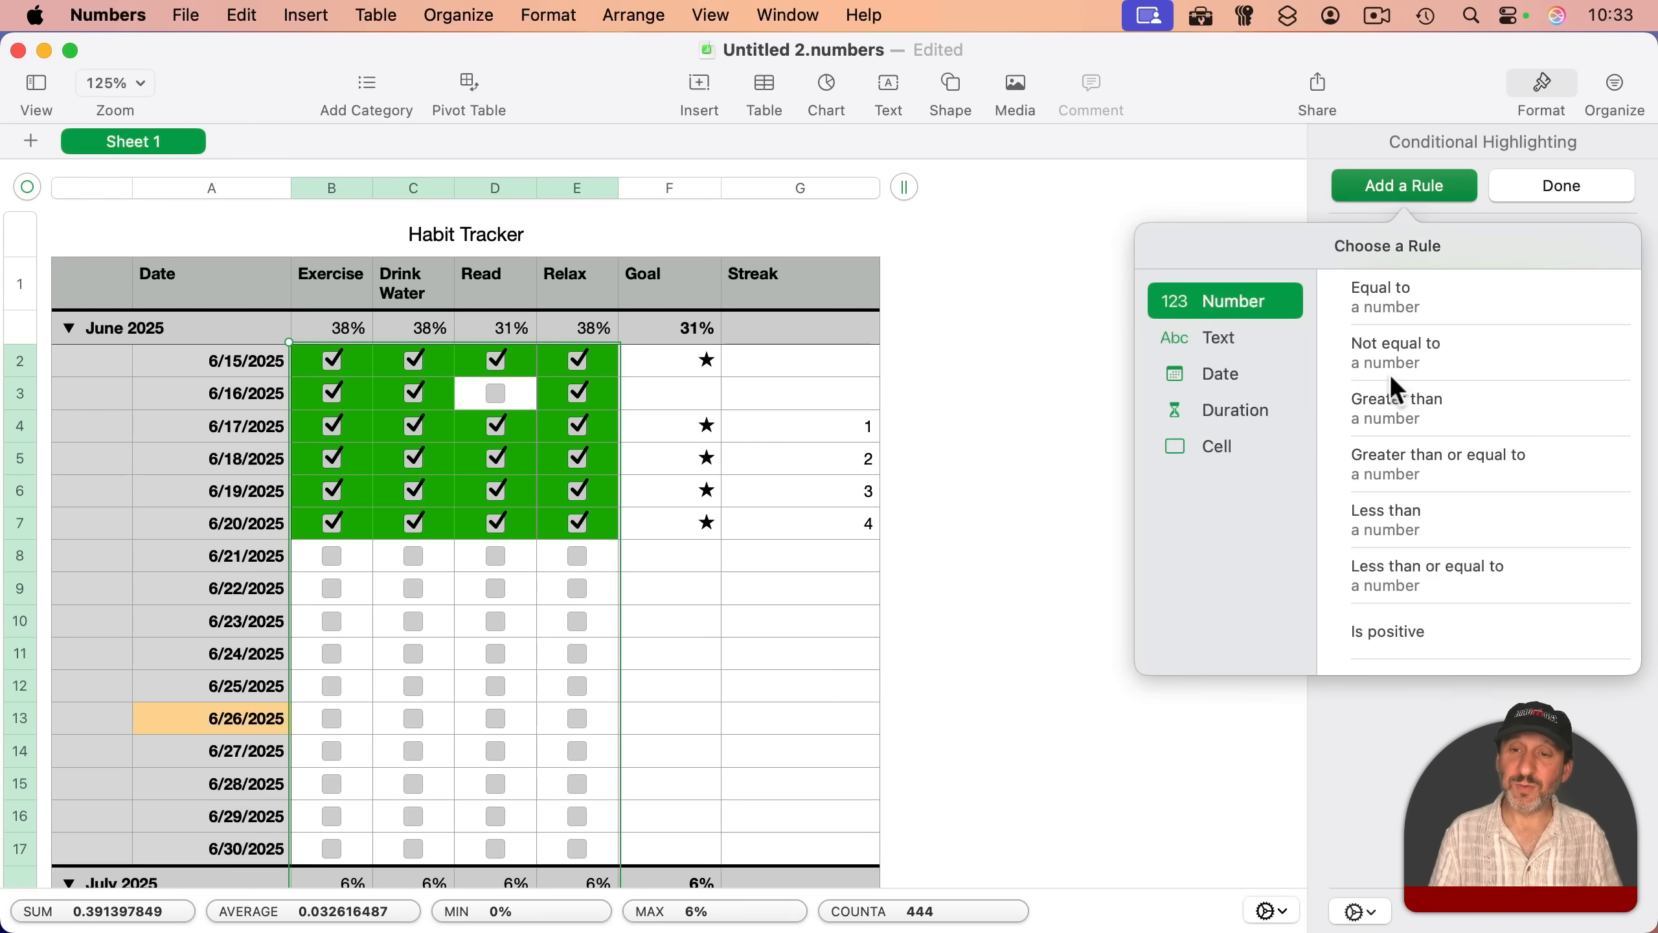
{"action": "left_click", "coordinate": [1242, 446]}
{"action": "left_click", "coordinate": [1387, 565]}
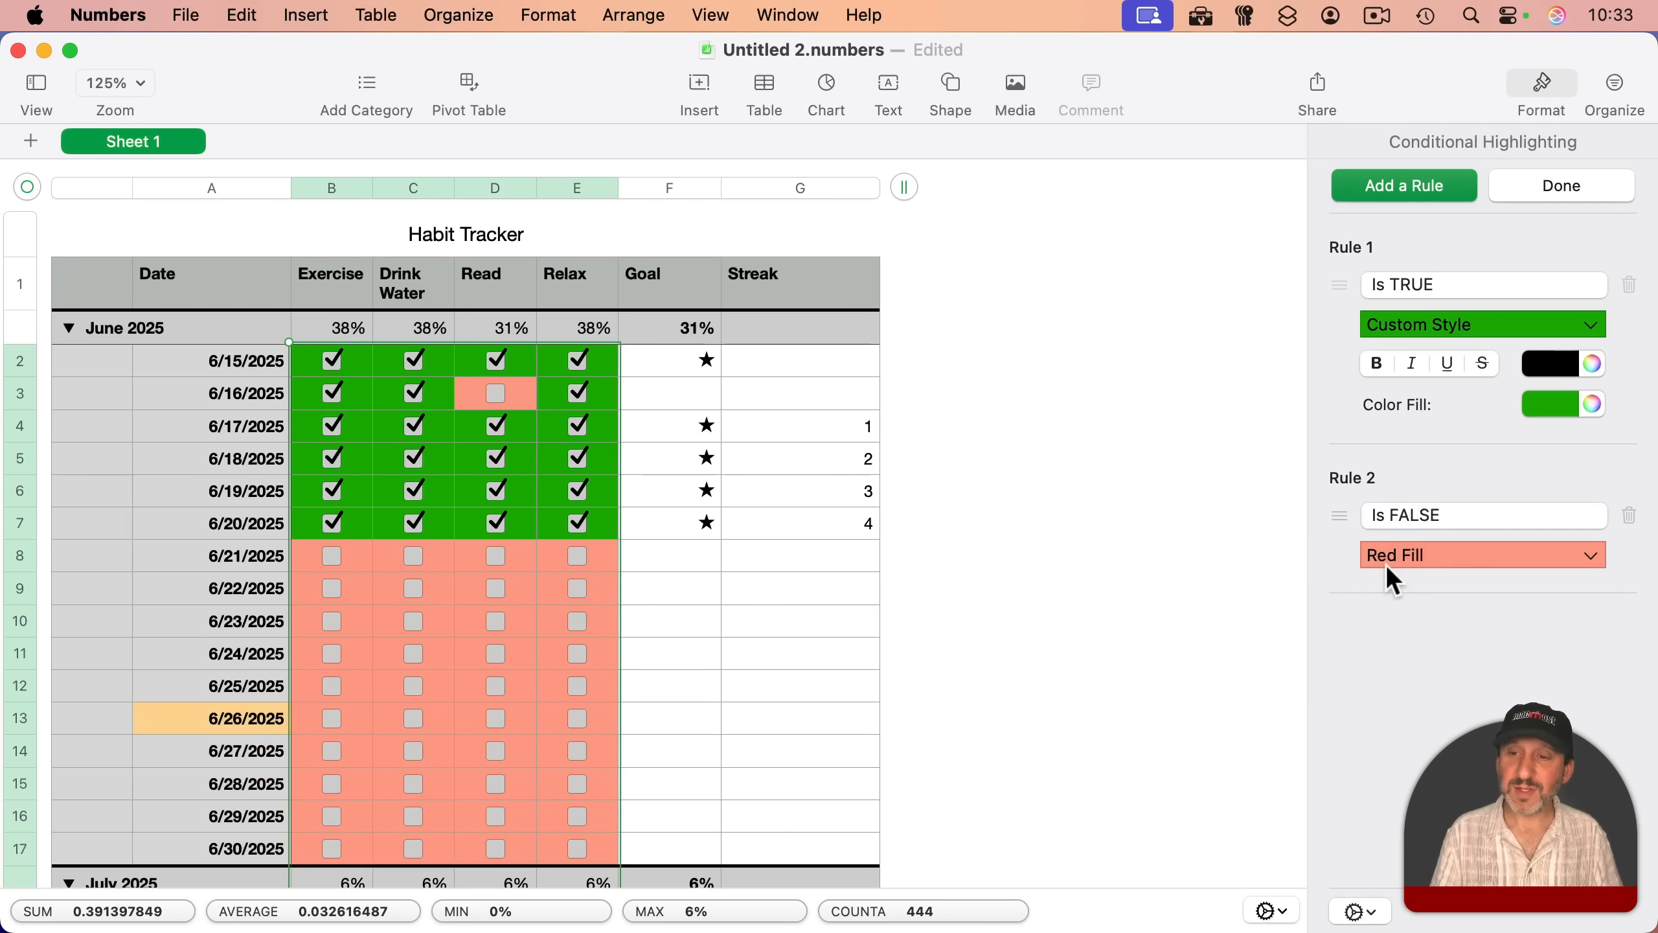
{"action": "left_click", "coordinate": [1421, 556]}
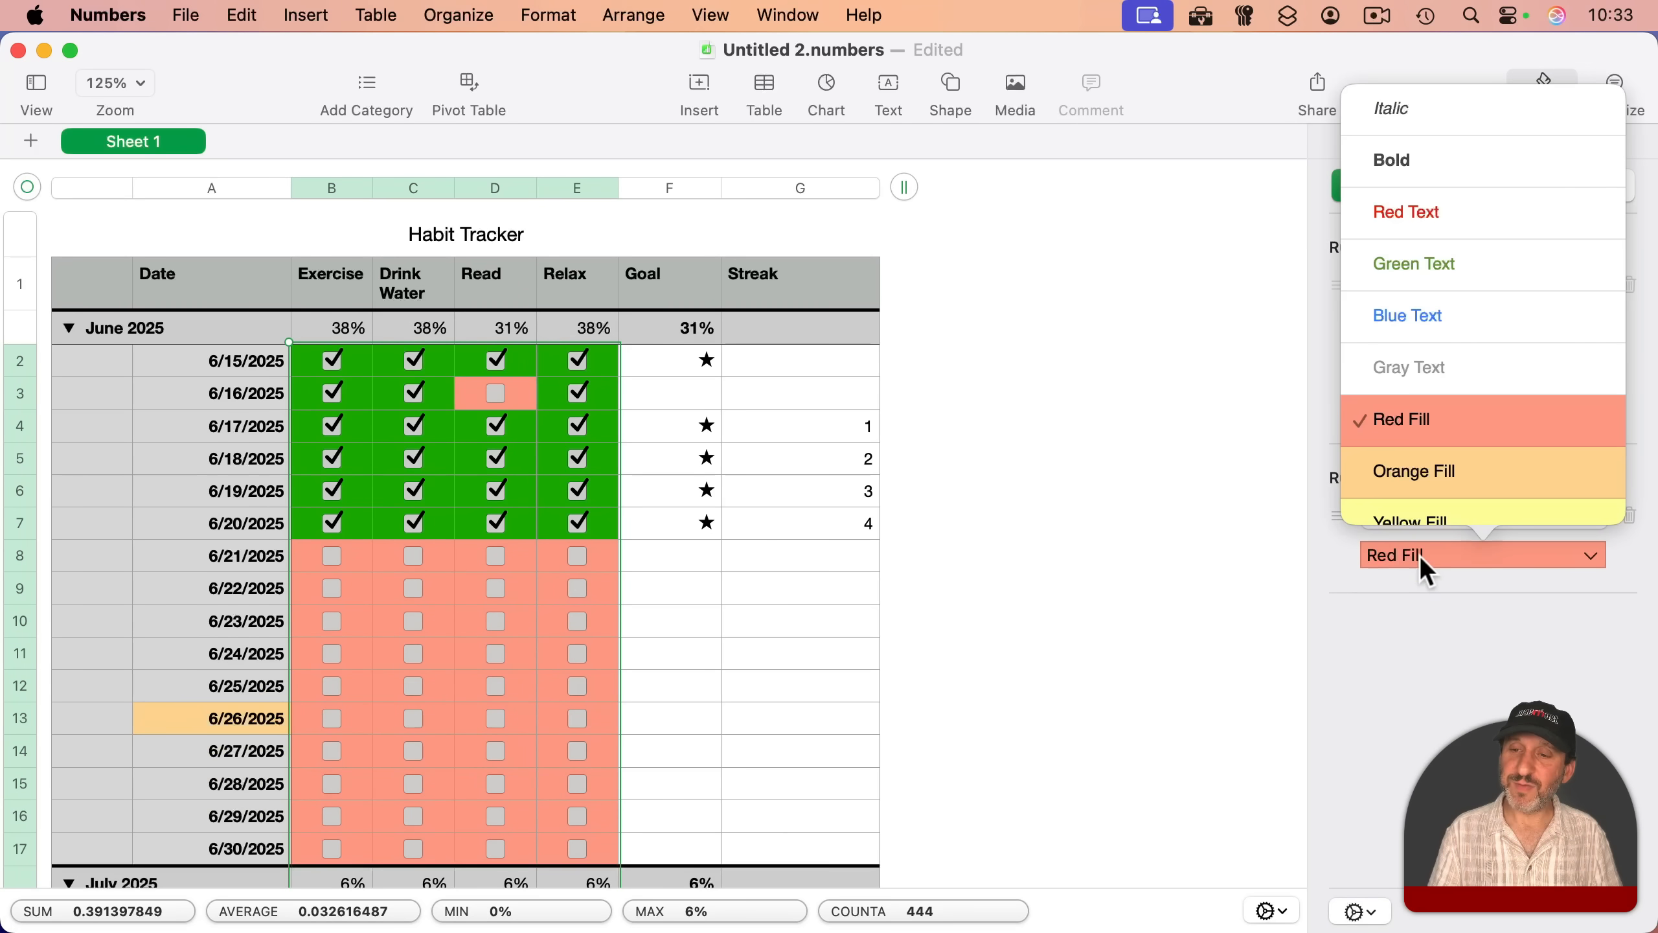
{"action": "left_click", "coordinate": [1398, 493]}
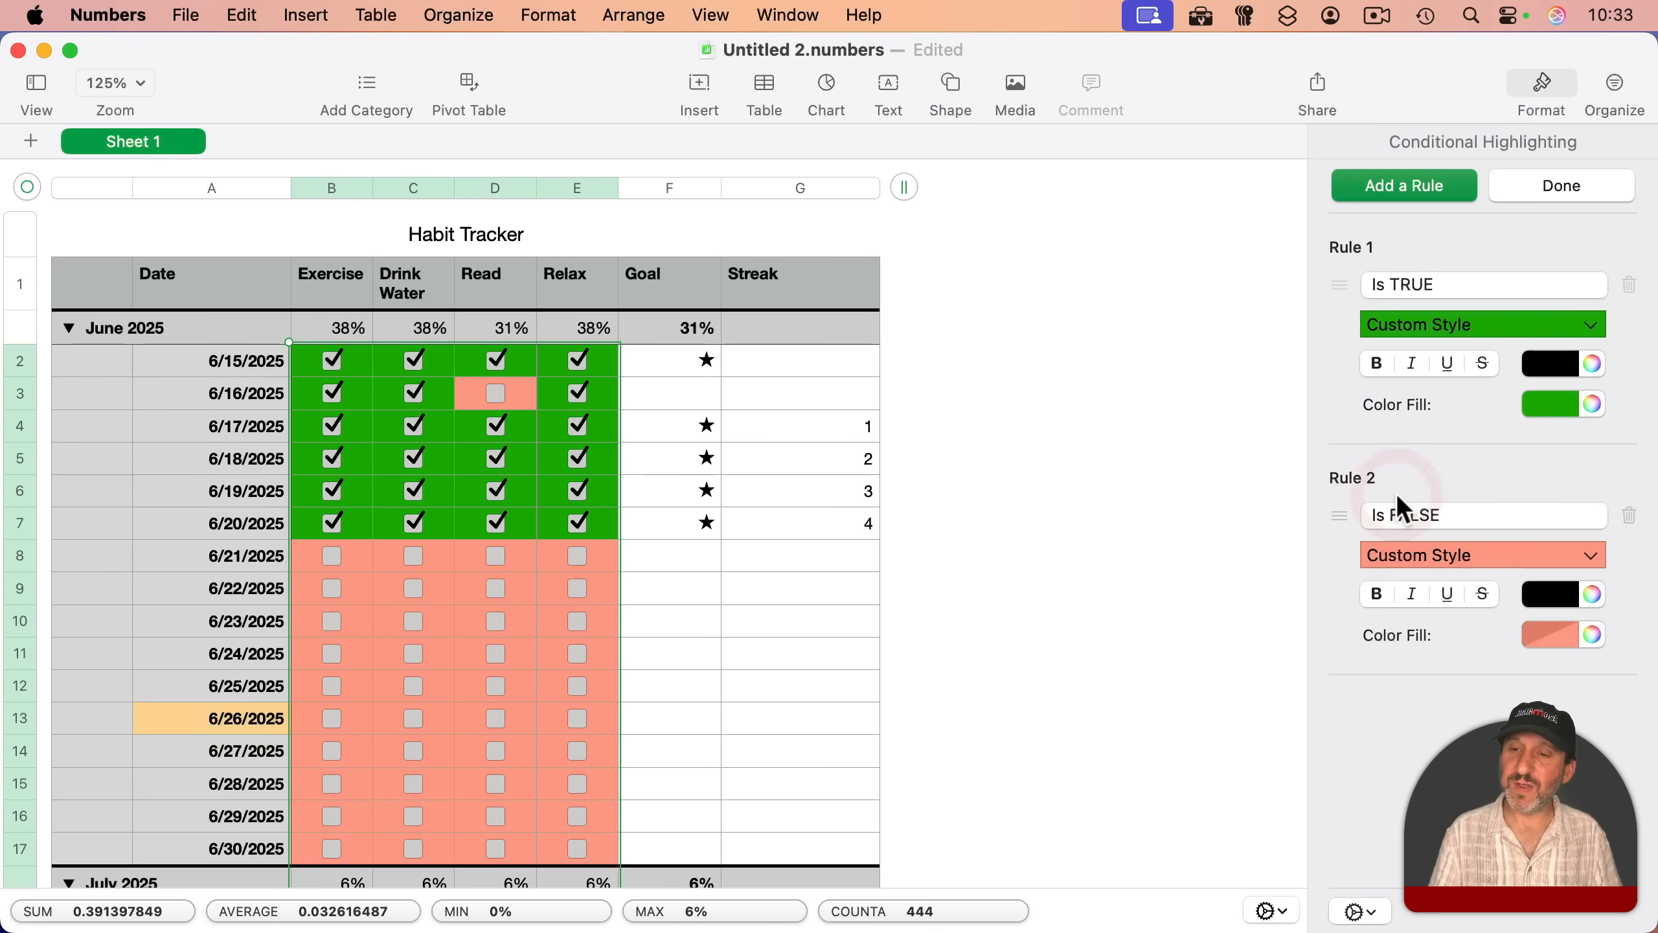
{"action": "left_click", "coordinate": [1570, 633]}
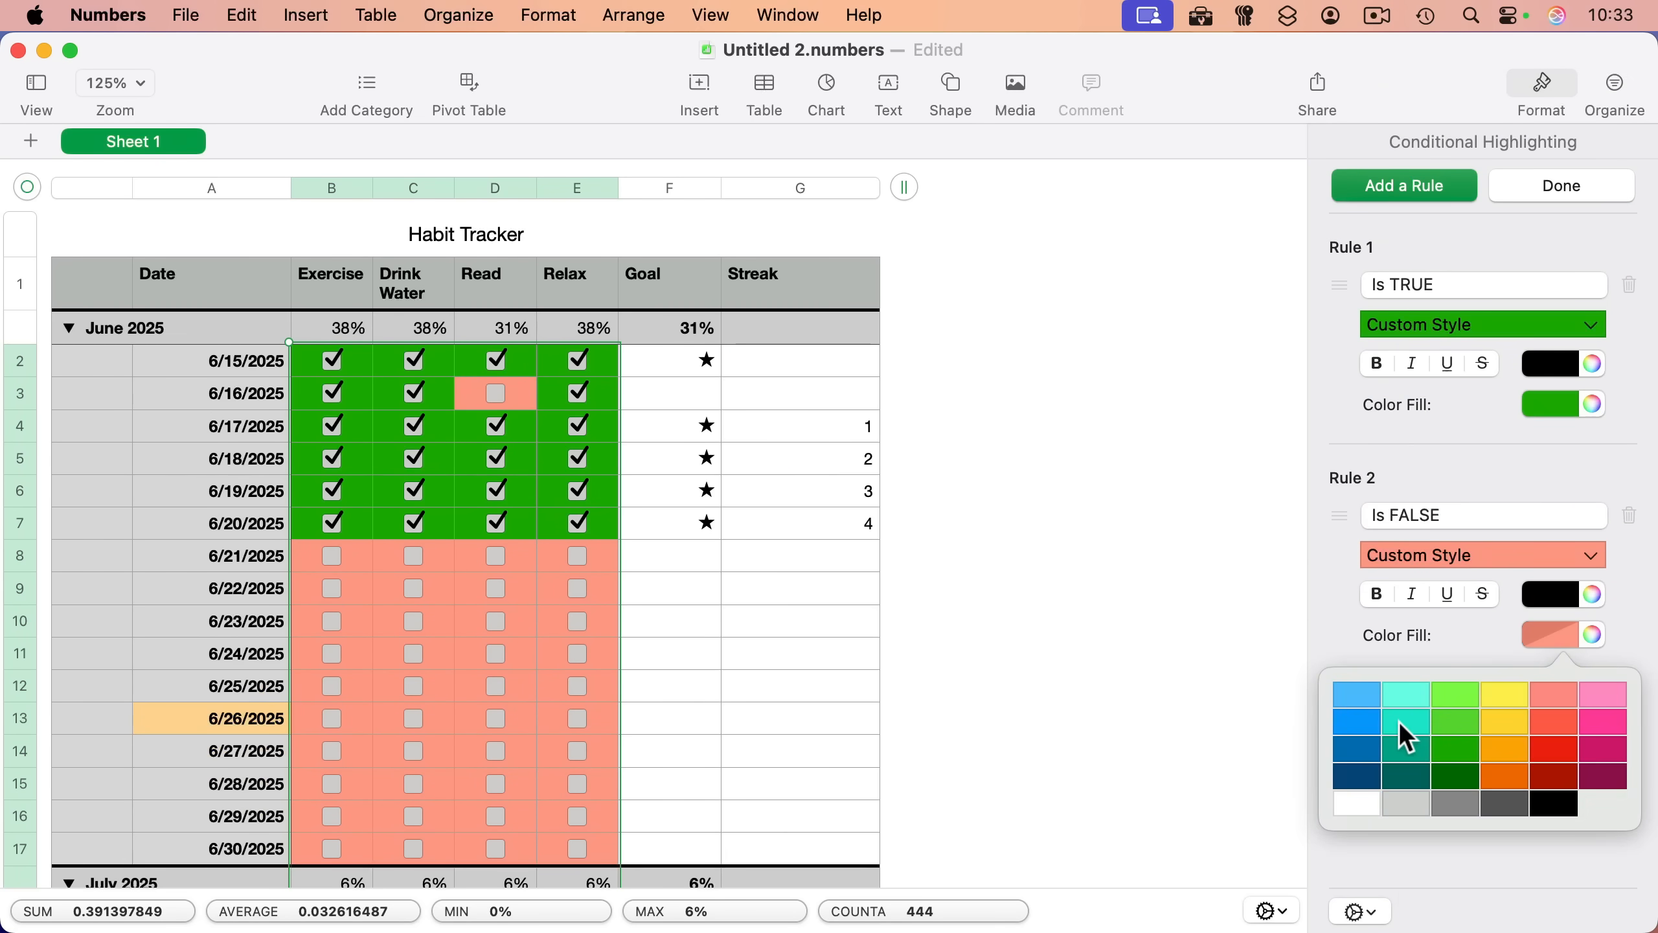
{"action": "left_click", "coordinate": [1448, 699]}
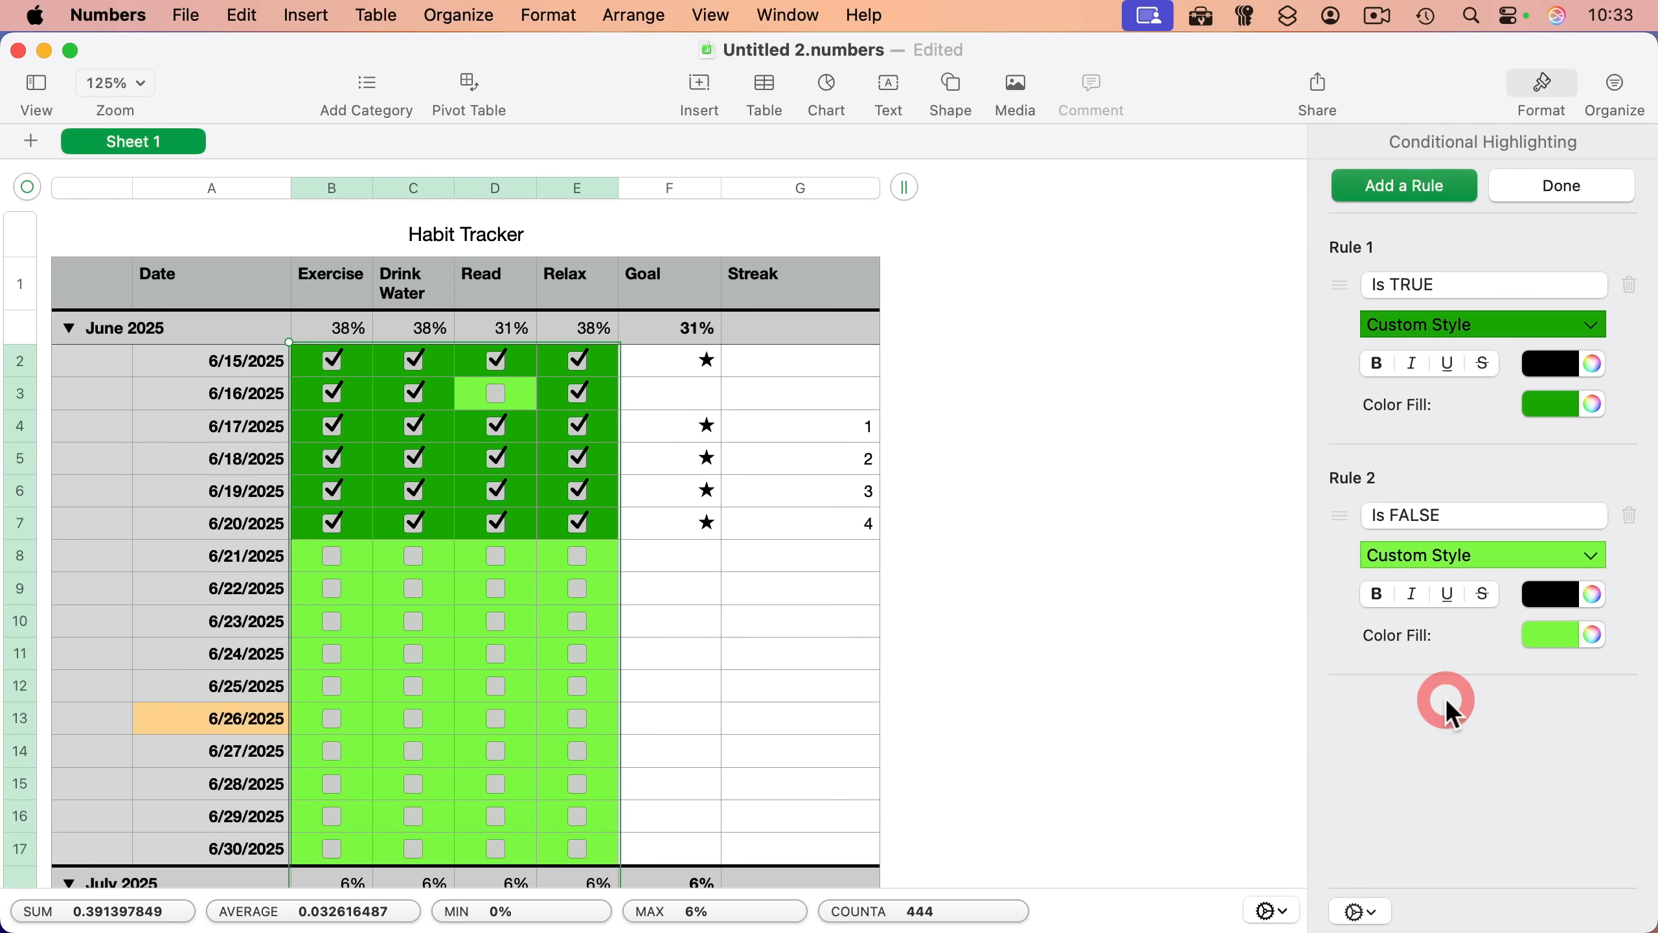
Step: Mark Read, Drink Water and Exercise as done for 6/21/2025
{"action": "left_click", "coordinate": [496, 556]}
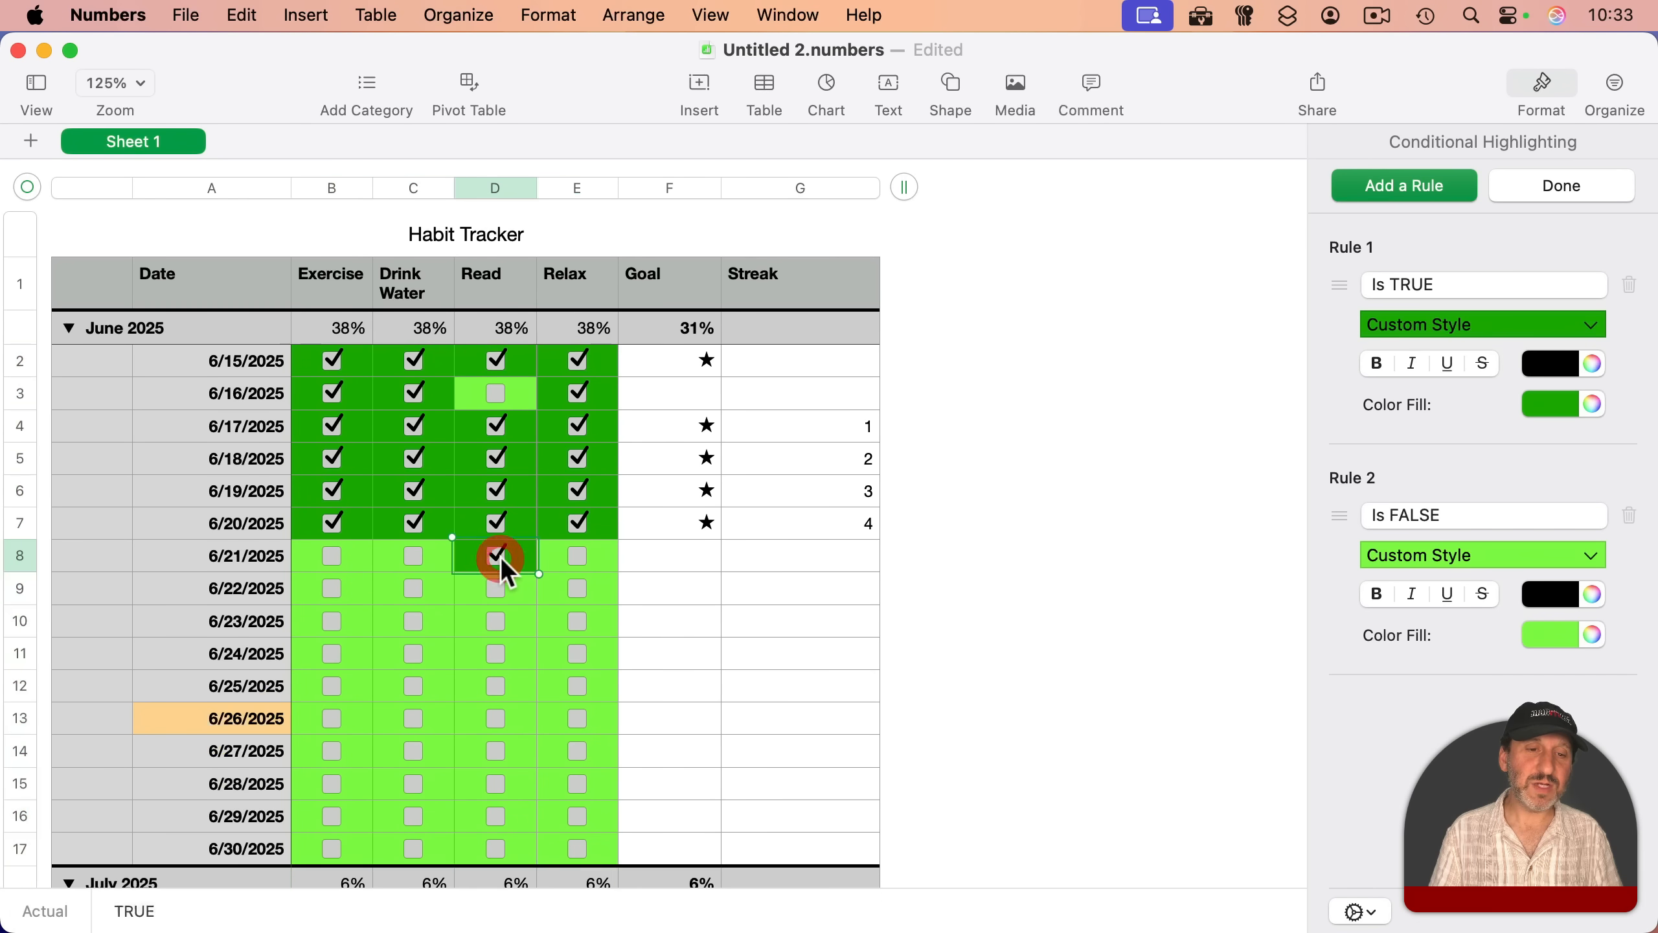
{"action": "left_click", "coordinate": [414, 556]}
{"action": "left_click", "coordinate": [332, 555]}
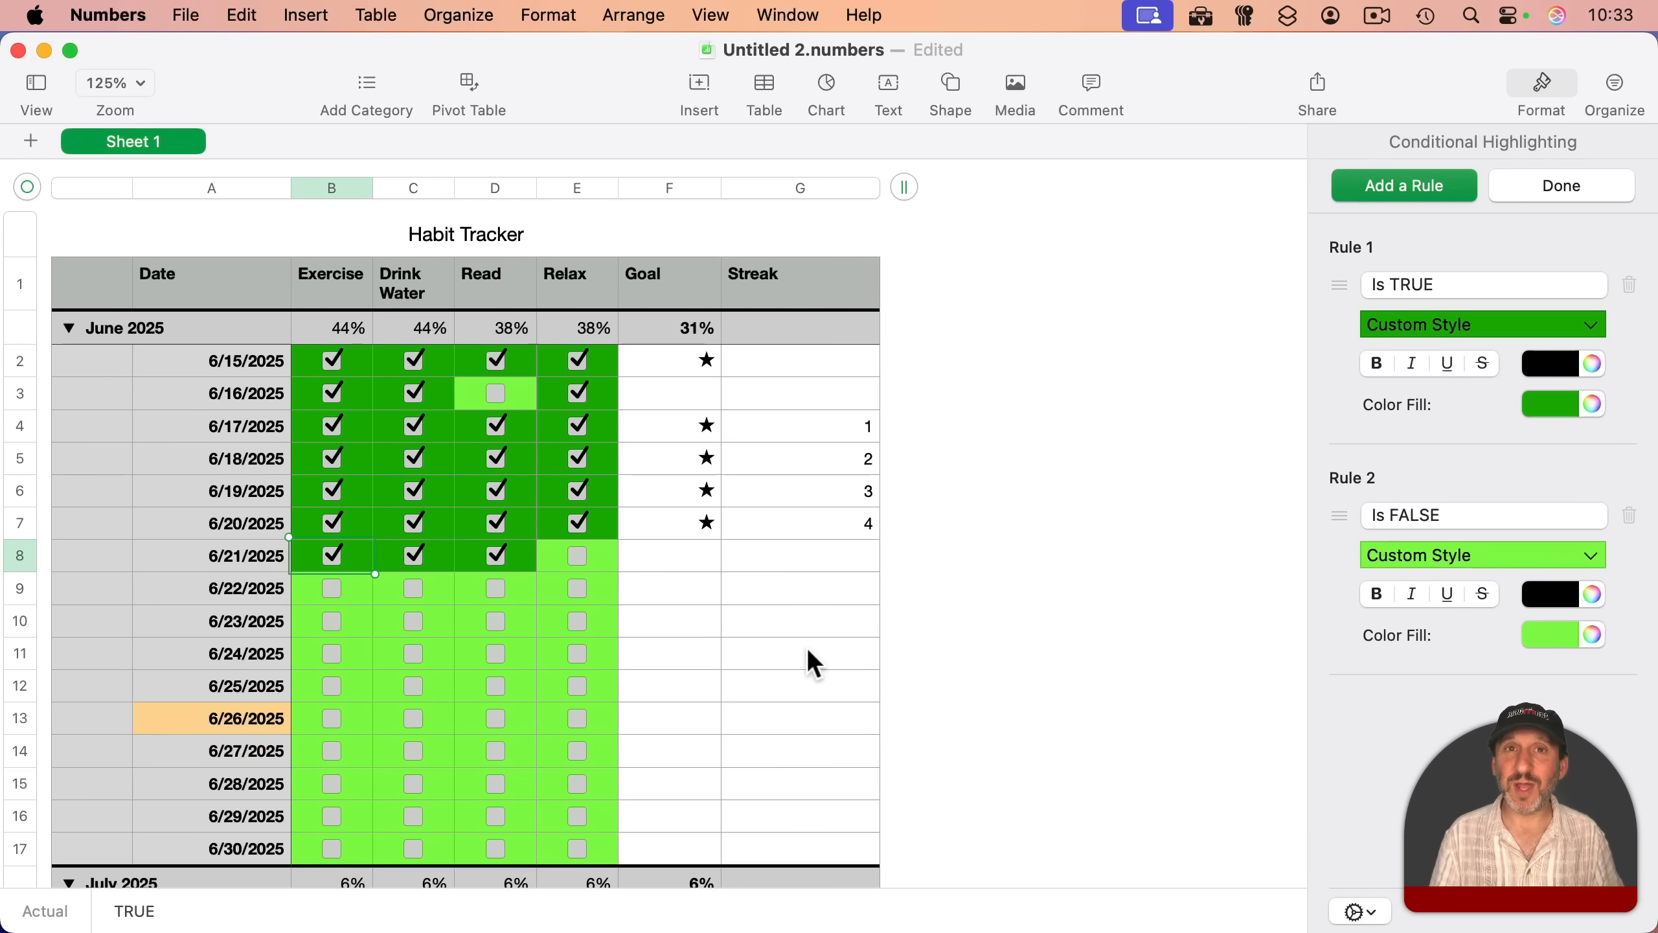
Step: Collapse the June 2025 group to review the following months, and expand it again
{"action": "left_click", "coordinate": [81, 251]}
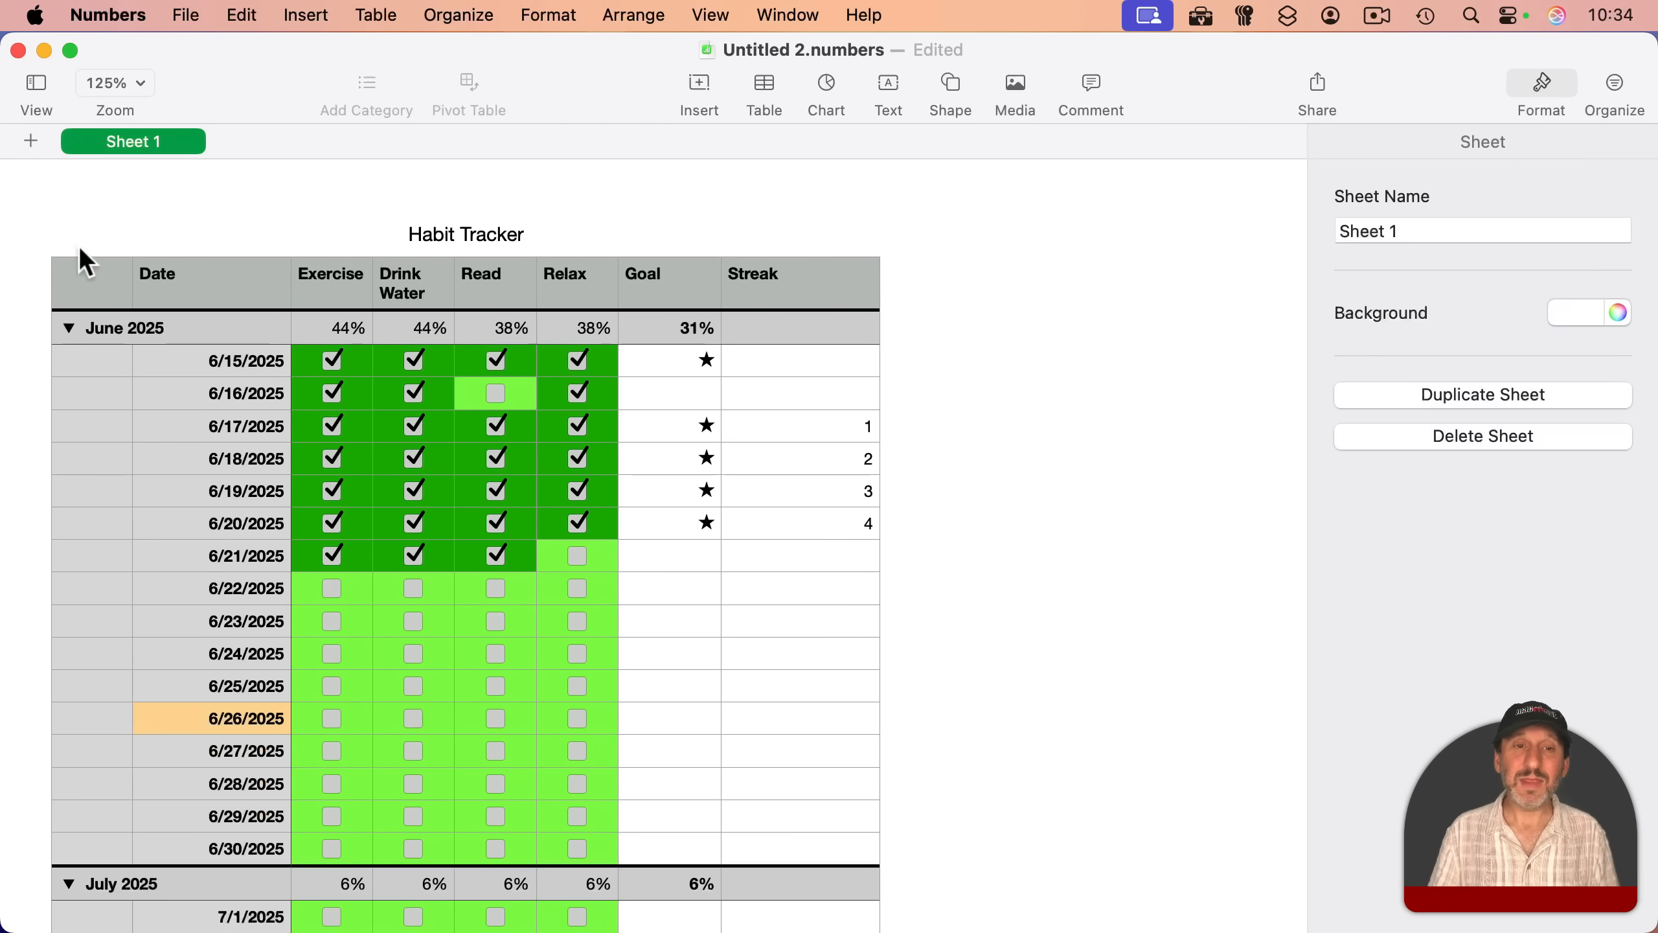
{"action": "left_click", "coordinate": [68, 328]}
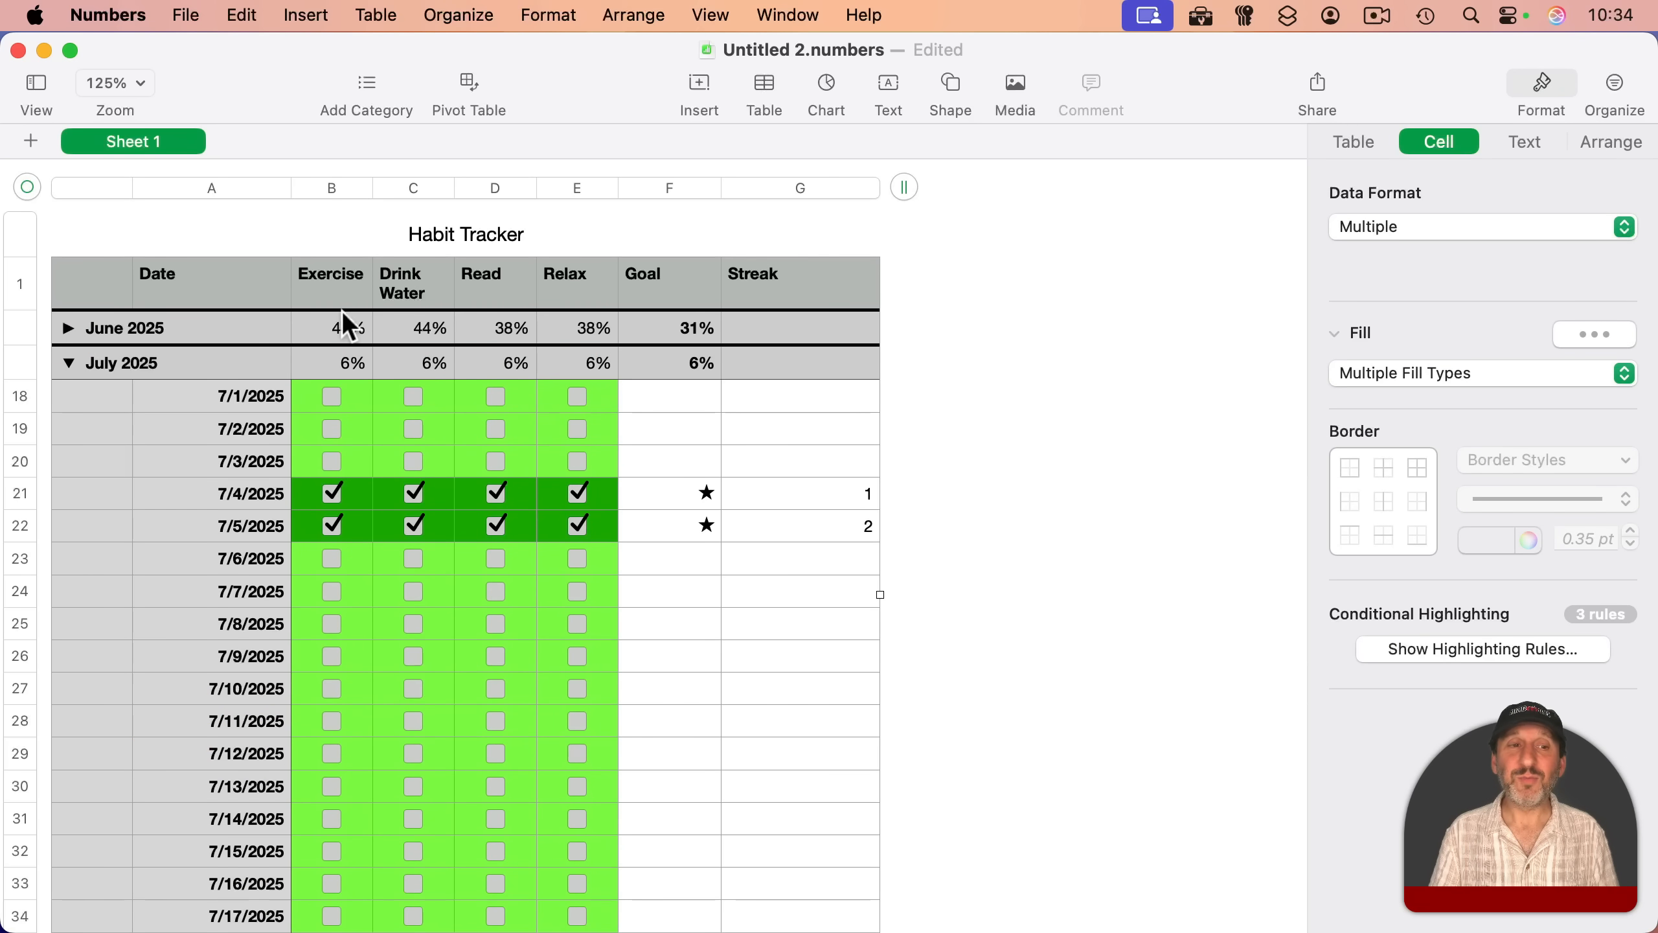
{"action": "scroll", "coordinate": [346, 646], "scroll_direction": "down", "scroll_amount": 3}
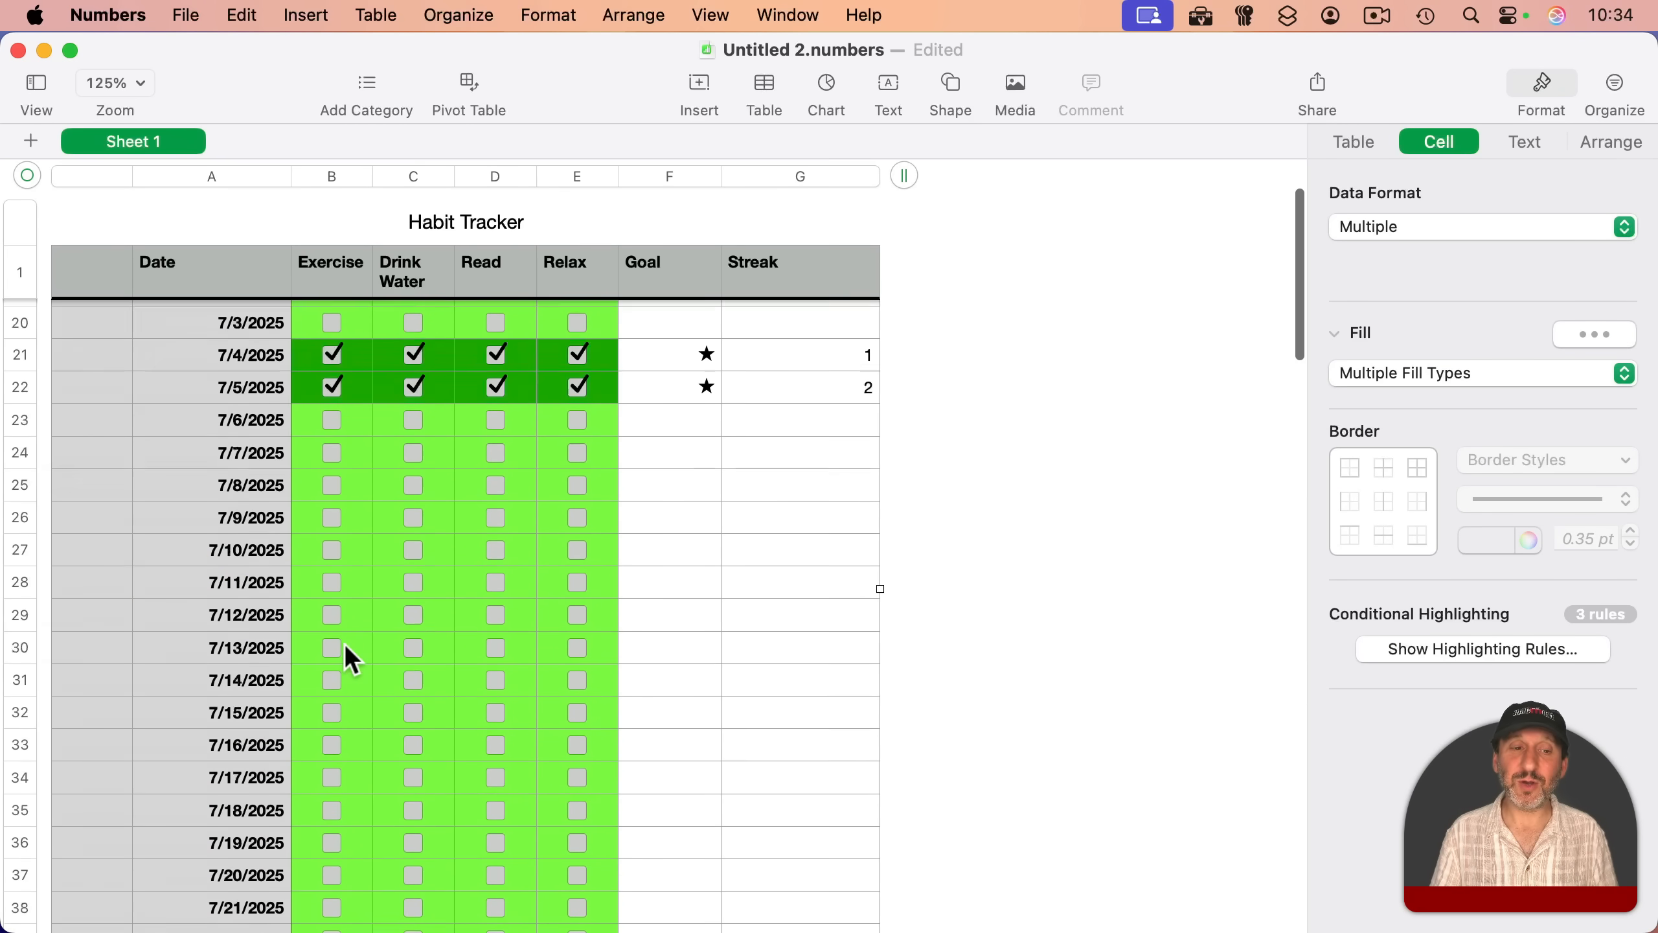
{"action": "scroll", "coordinate": [346, 647], "scroll_direction": "up", "scroll_amount": 3}
{"action": "scroll", "coordinate": [346, 645], "scroll_direction": "down", "scroll_amount": 20}
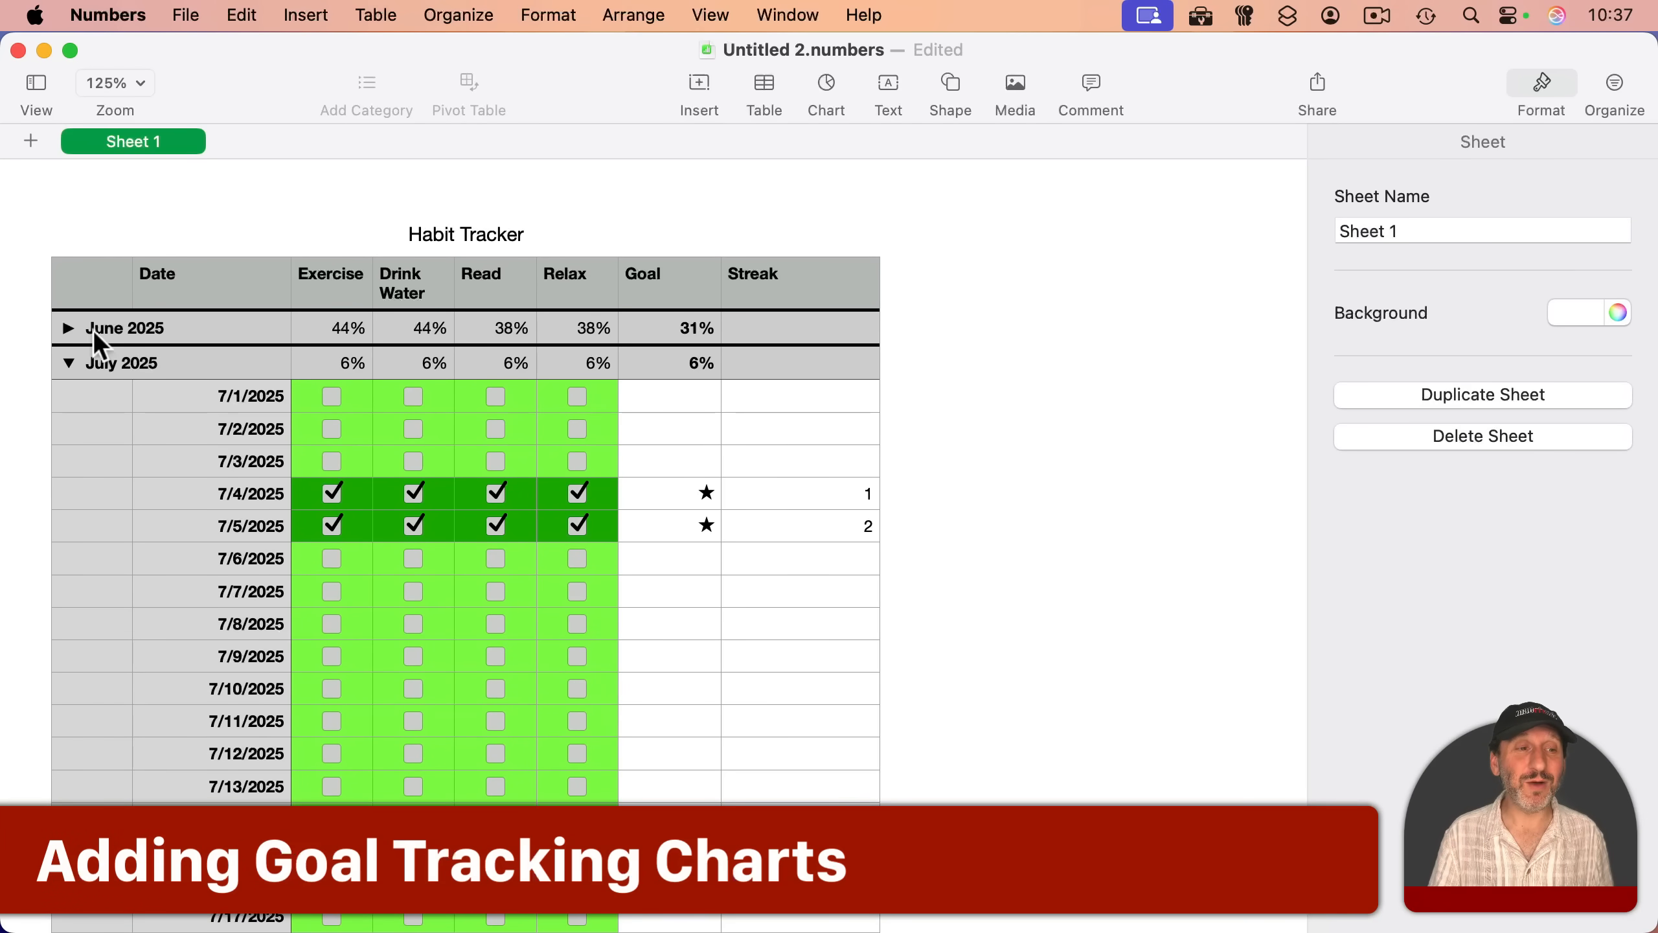
{"action": "left_click", "coordinate": [69, 328]}
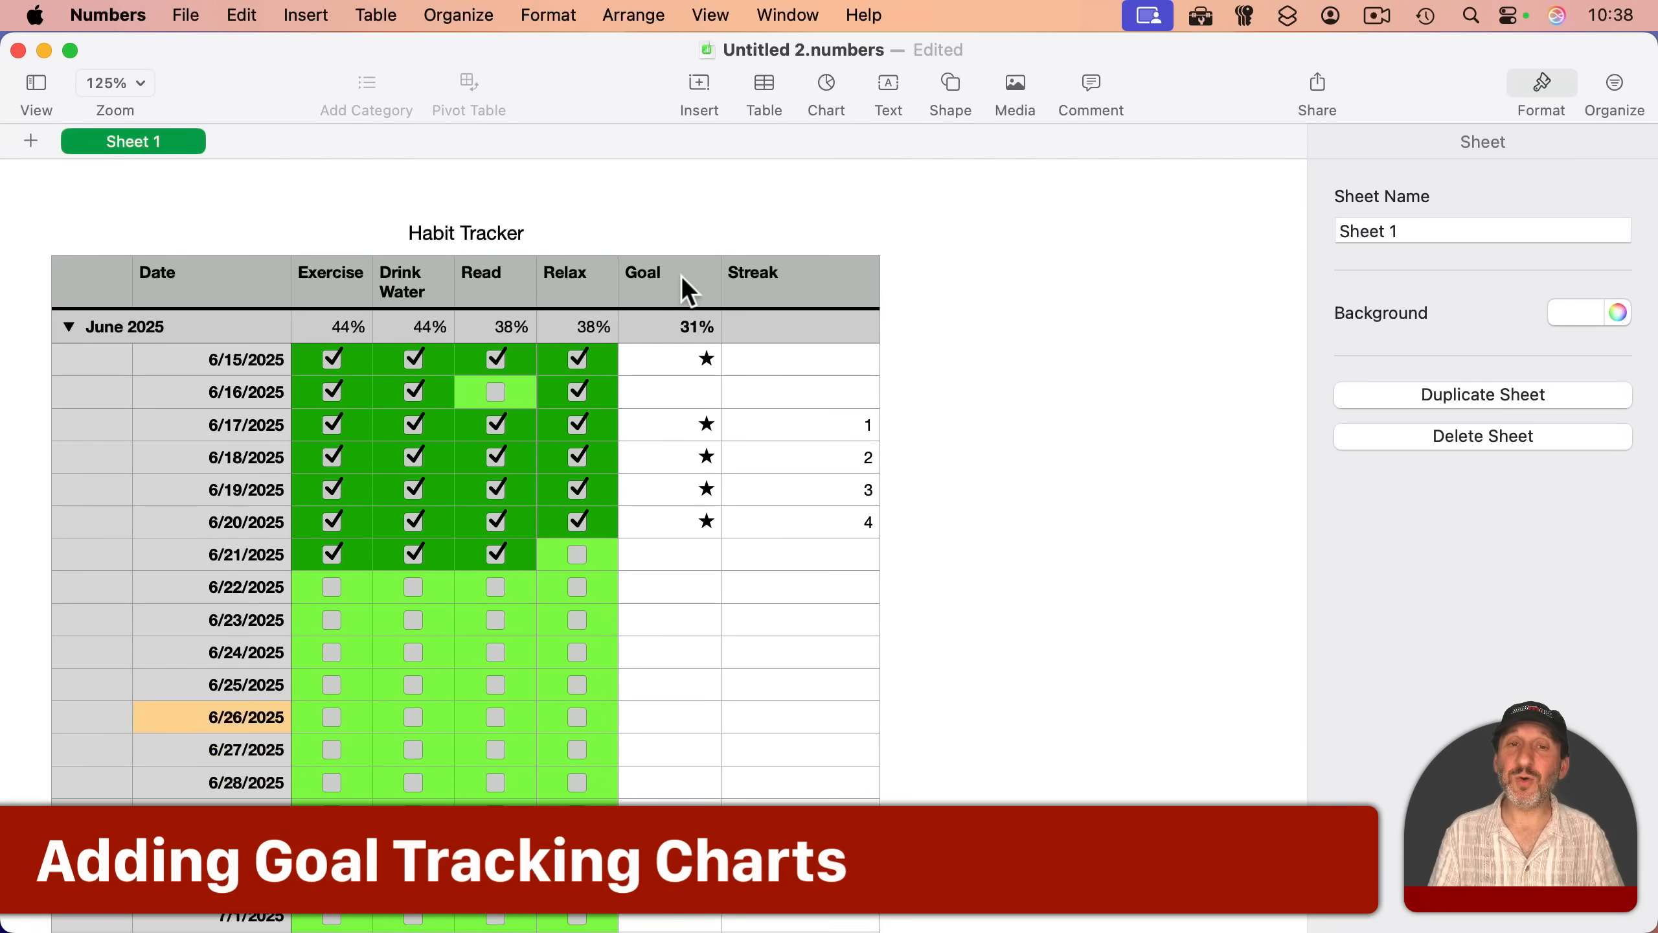
Step: Try a 2D column chart of the Goal column's monthly averages, and delete the chart
{"action": "left_click", "coordinate": [682, 275]}
{"action": "left_click", "coordinate": [665, 185]}
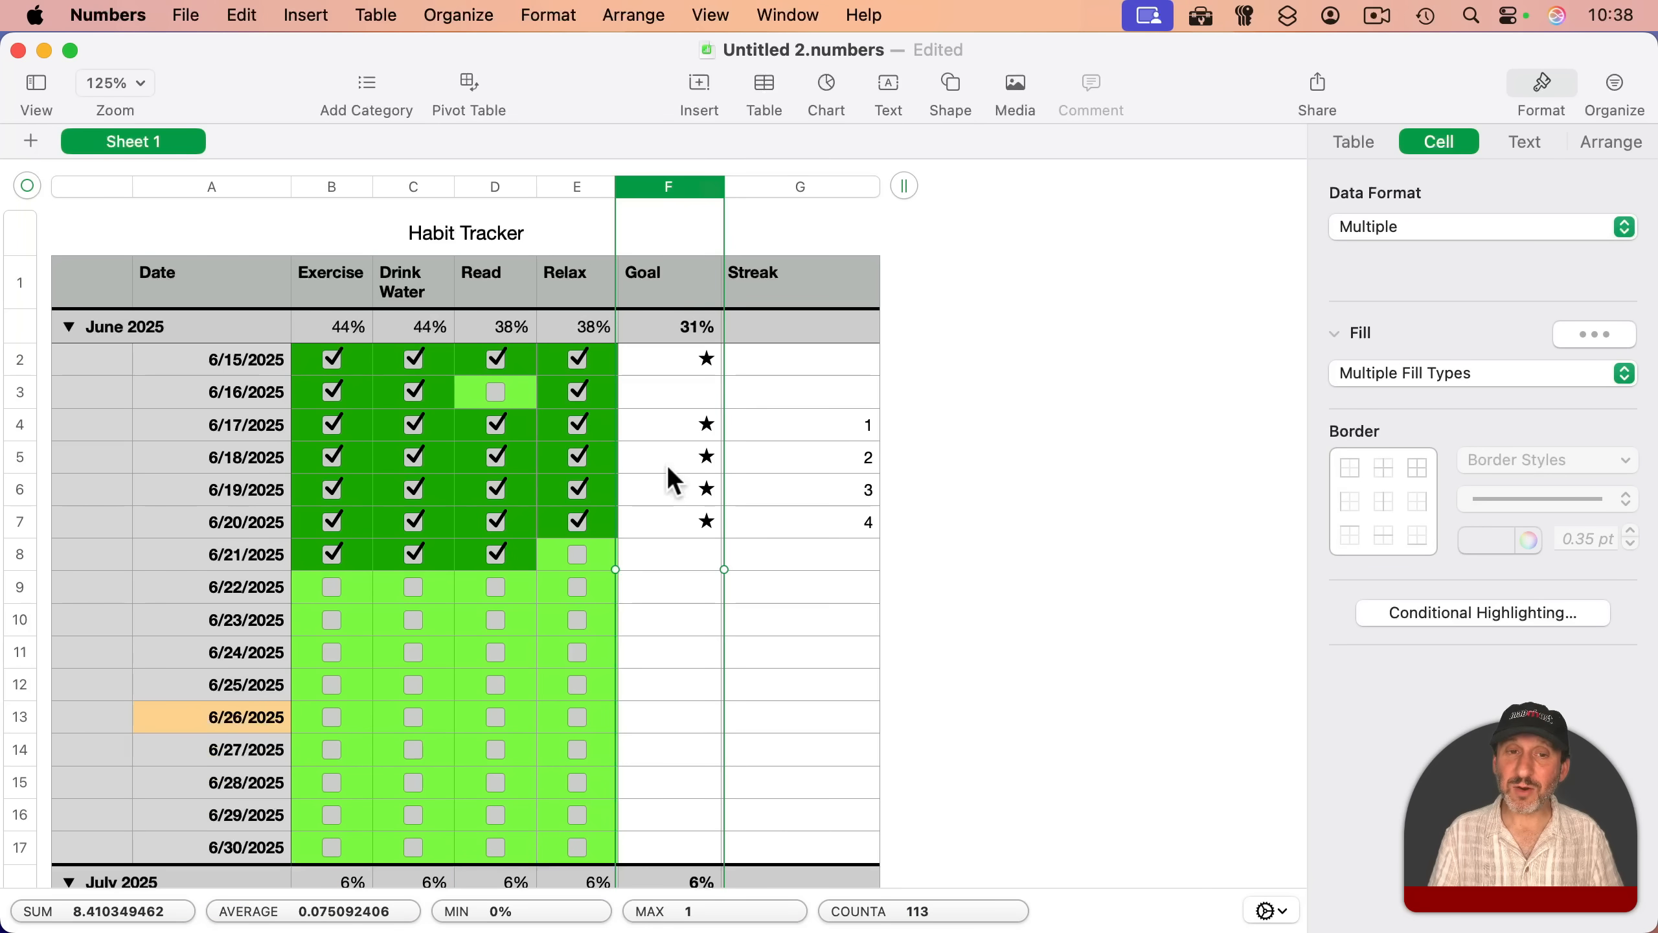
{"action": "left_click", "coordinate": [668, 188]}
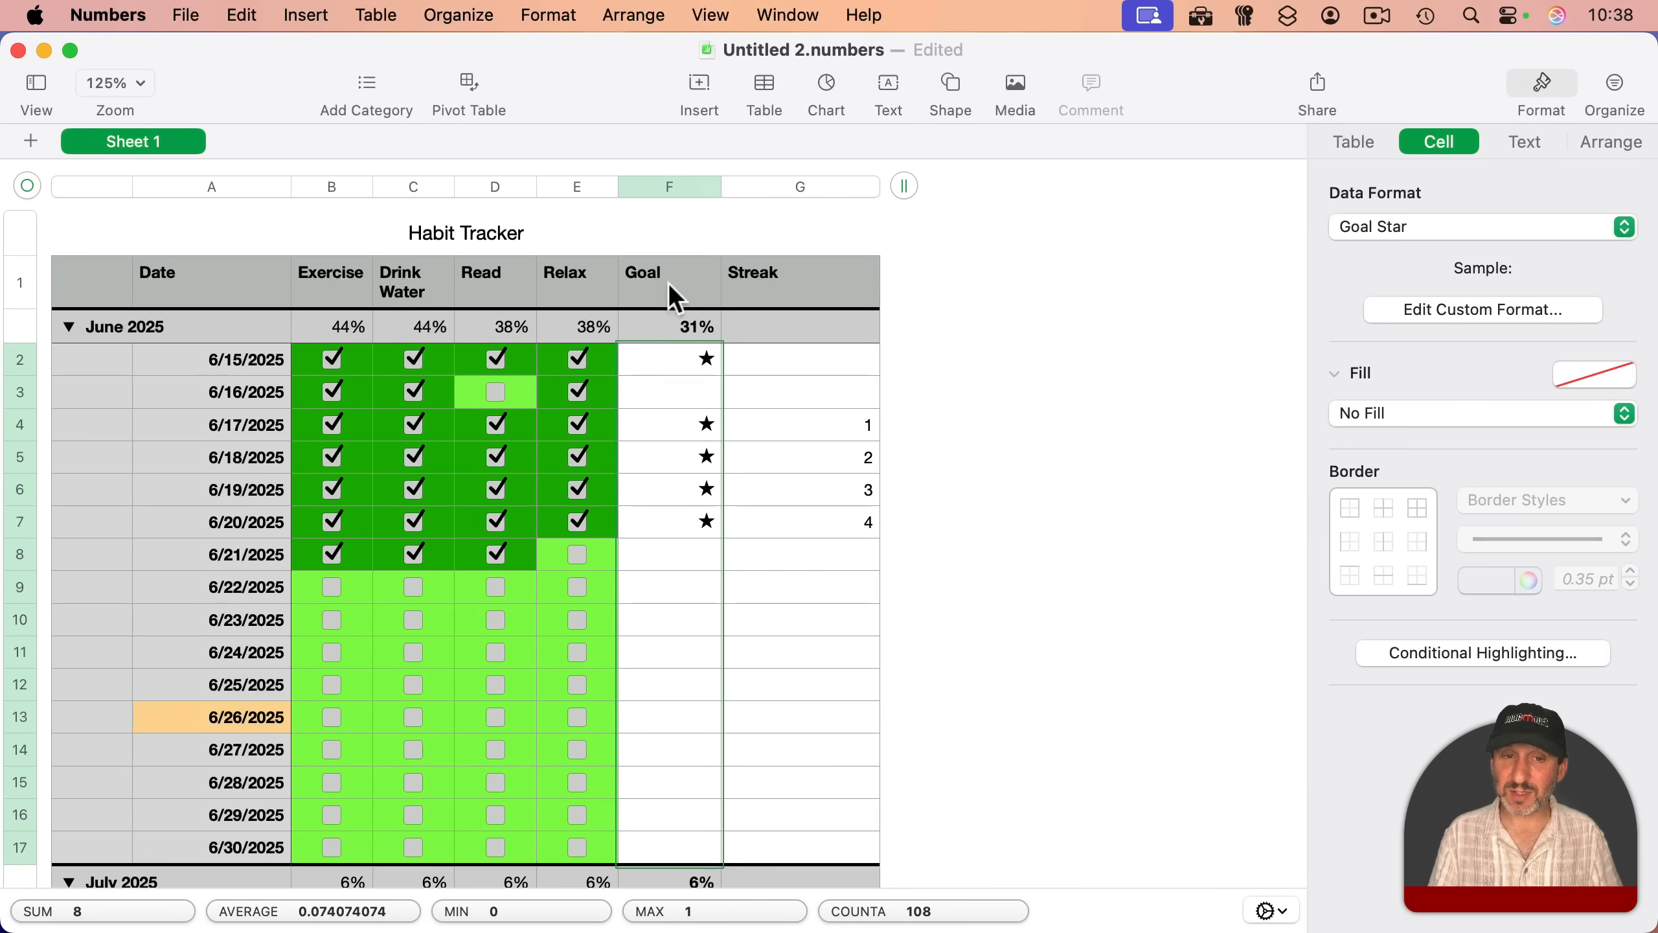
{"action": "left_click", "coordinate": [675, 187]}
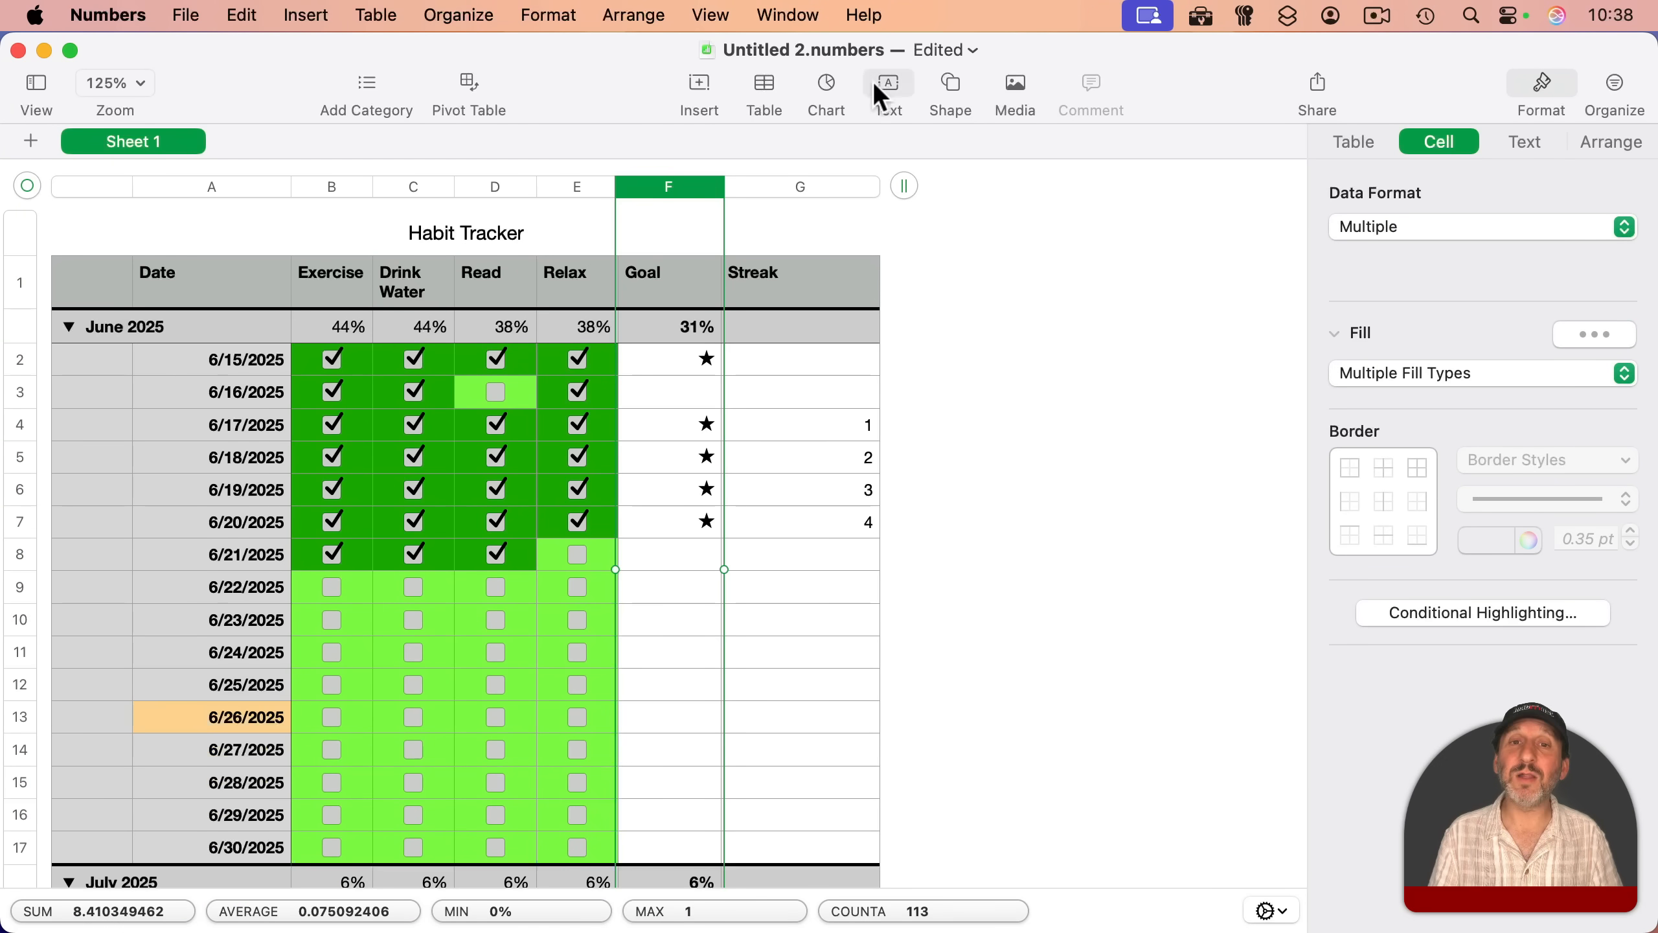
{"action": "left_click", "coordinate": [824, 84]}
{"action": "left_click", "coordinate": [775, 228]}
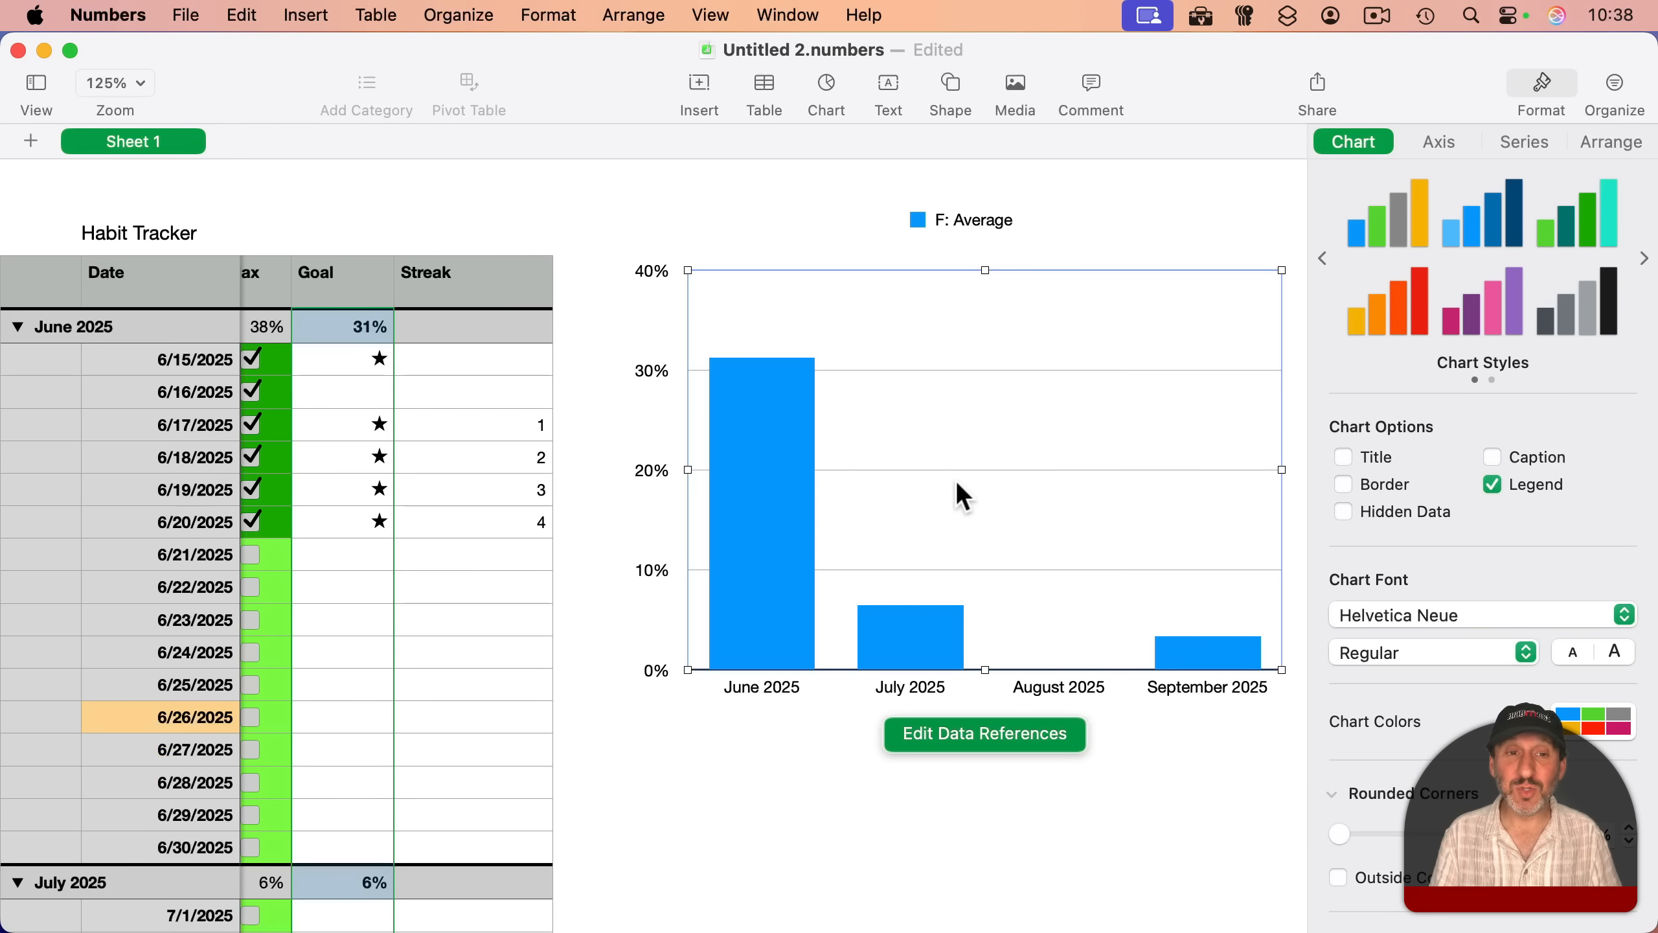
{"action": "key", "text": "BackSpace"}
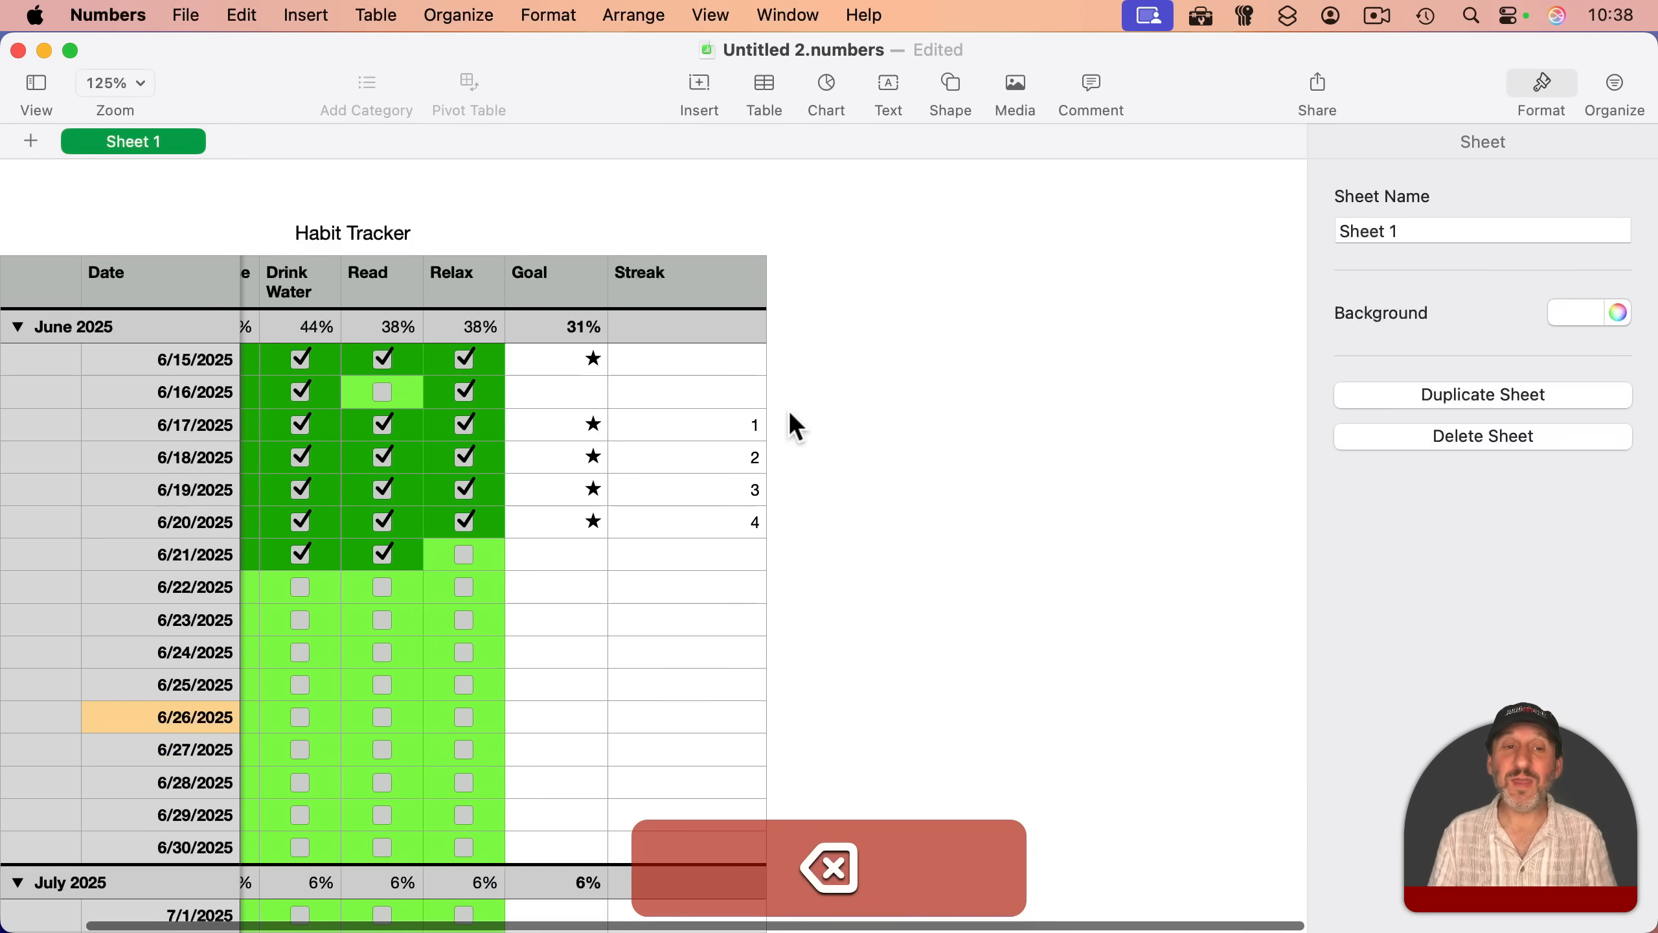
Step: Try a 2D stacked column chart of the Exercise through Relax columns, and delete the chart
{"action": "left_click", "coordinate": [344, 278]}
{"action": "left_click", "coordinate": [331, 187]}
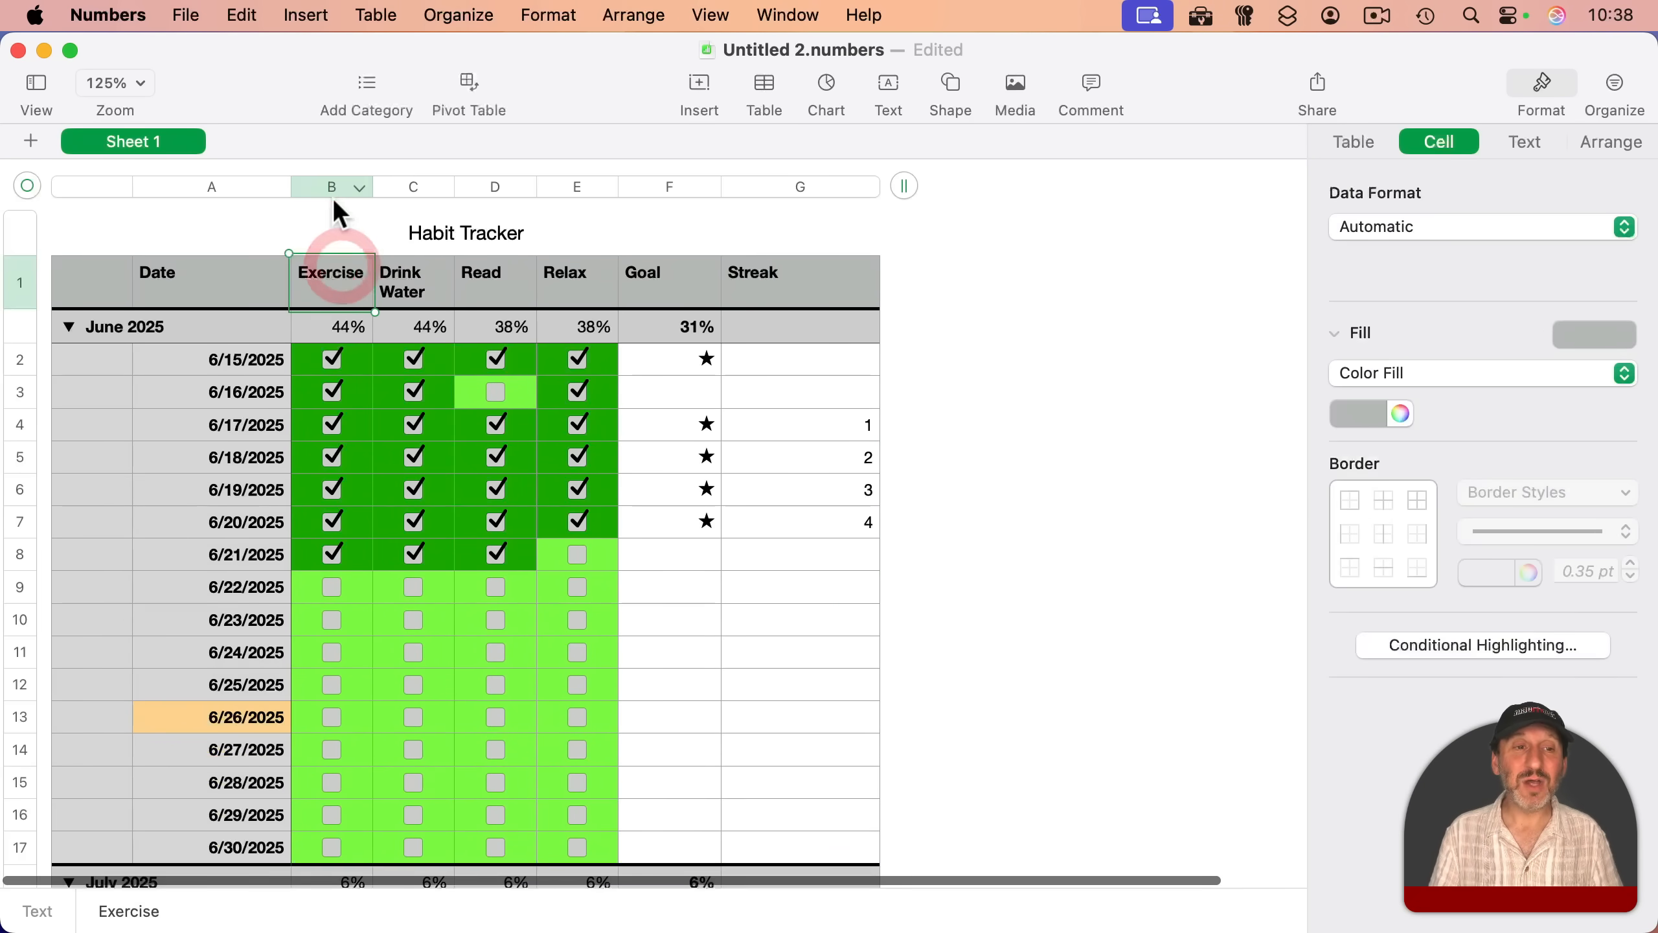
{"action": "left_click", "coordinate": [571, 185], "text": "shift"}
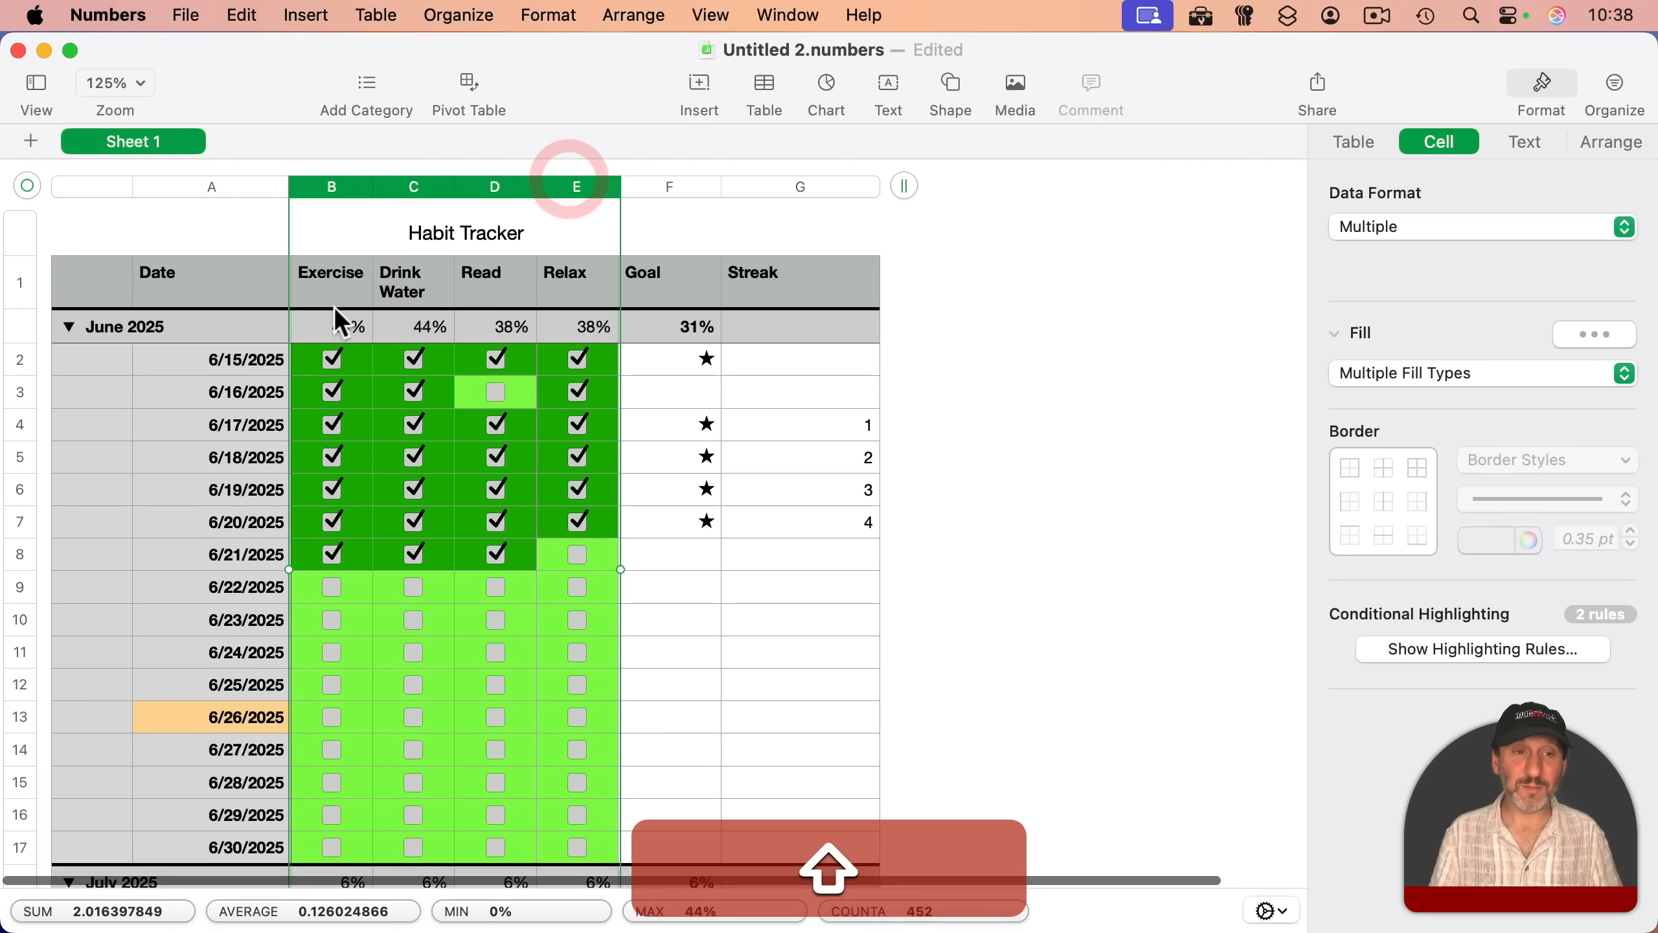
{"action": "left_click", "coordinate": [824, 84]}
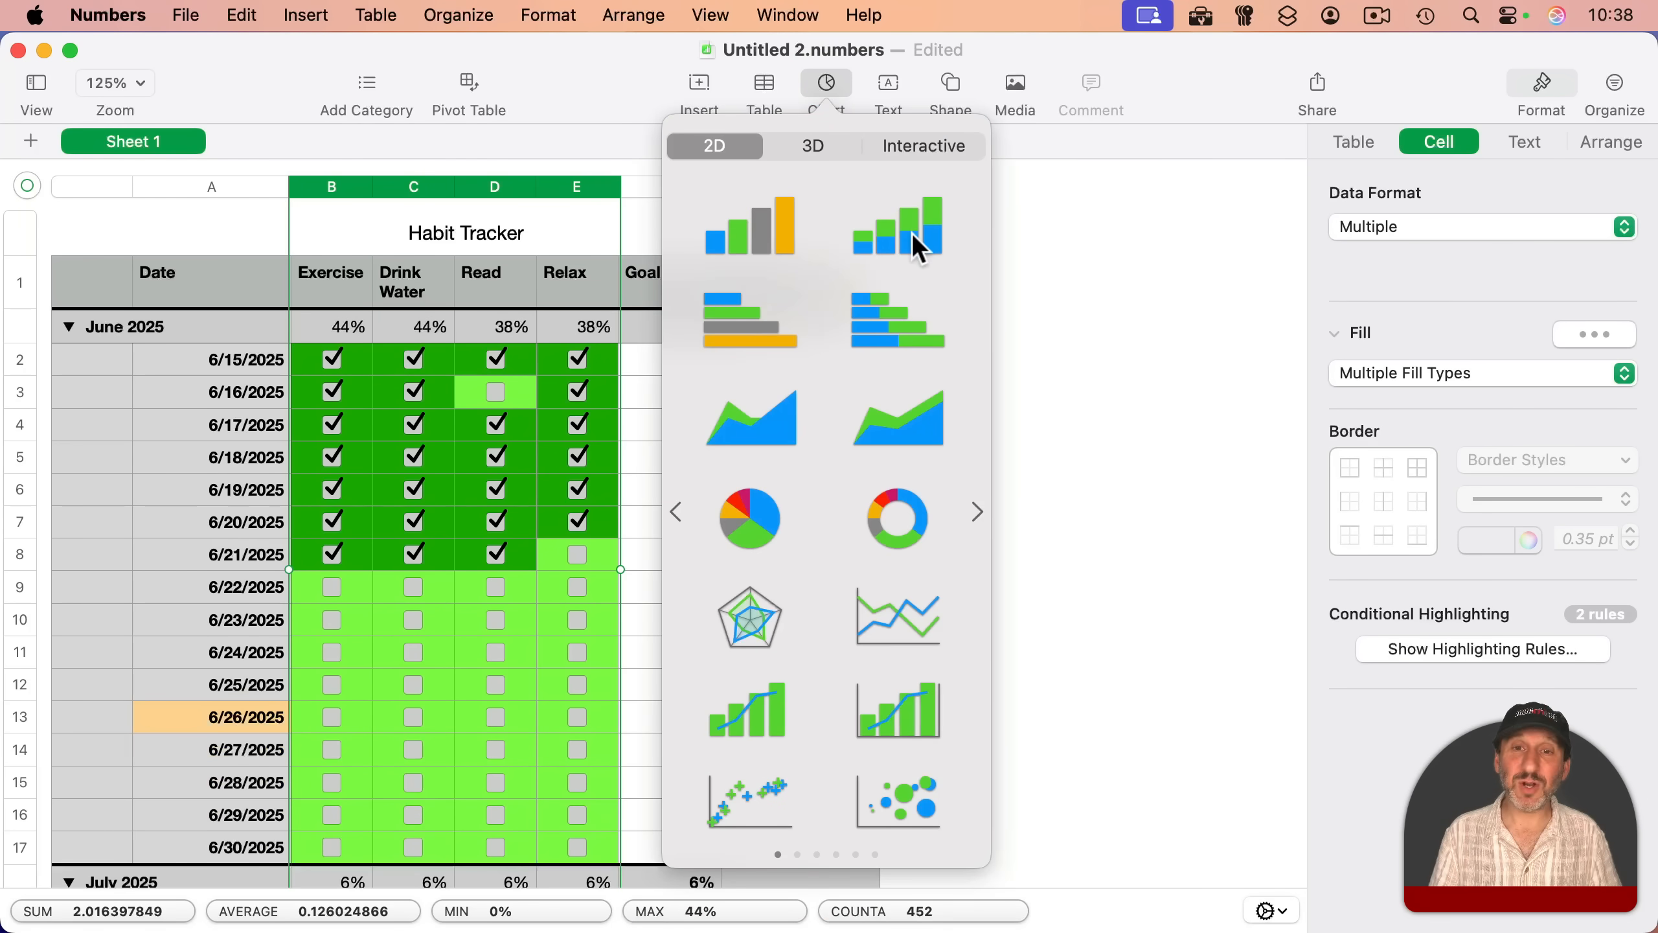
{"action": "left_click", "coordinate": [913, 234]}
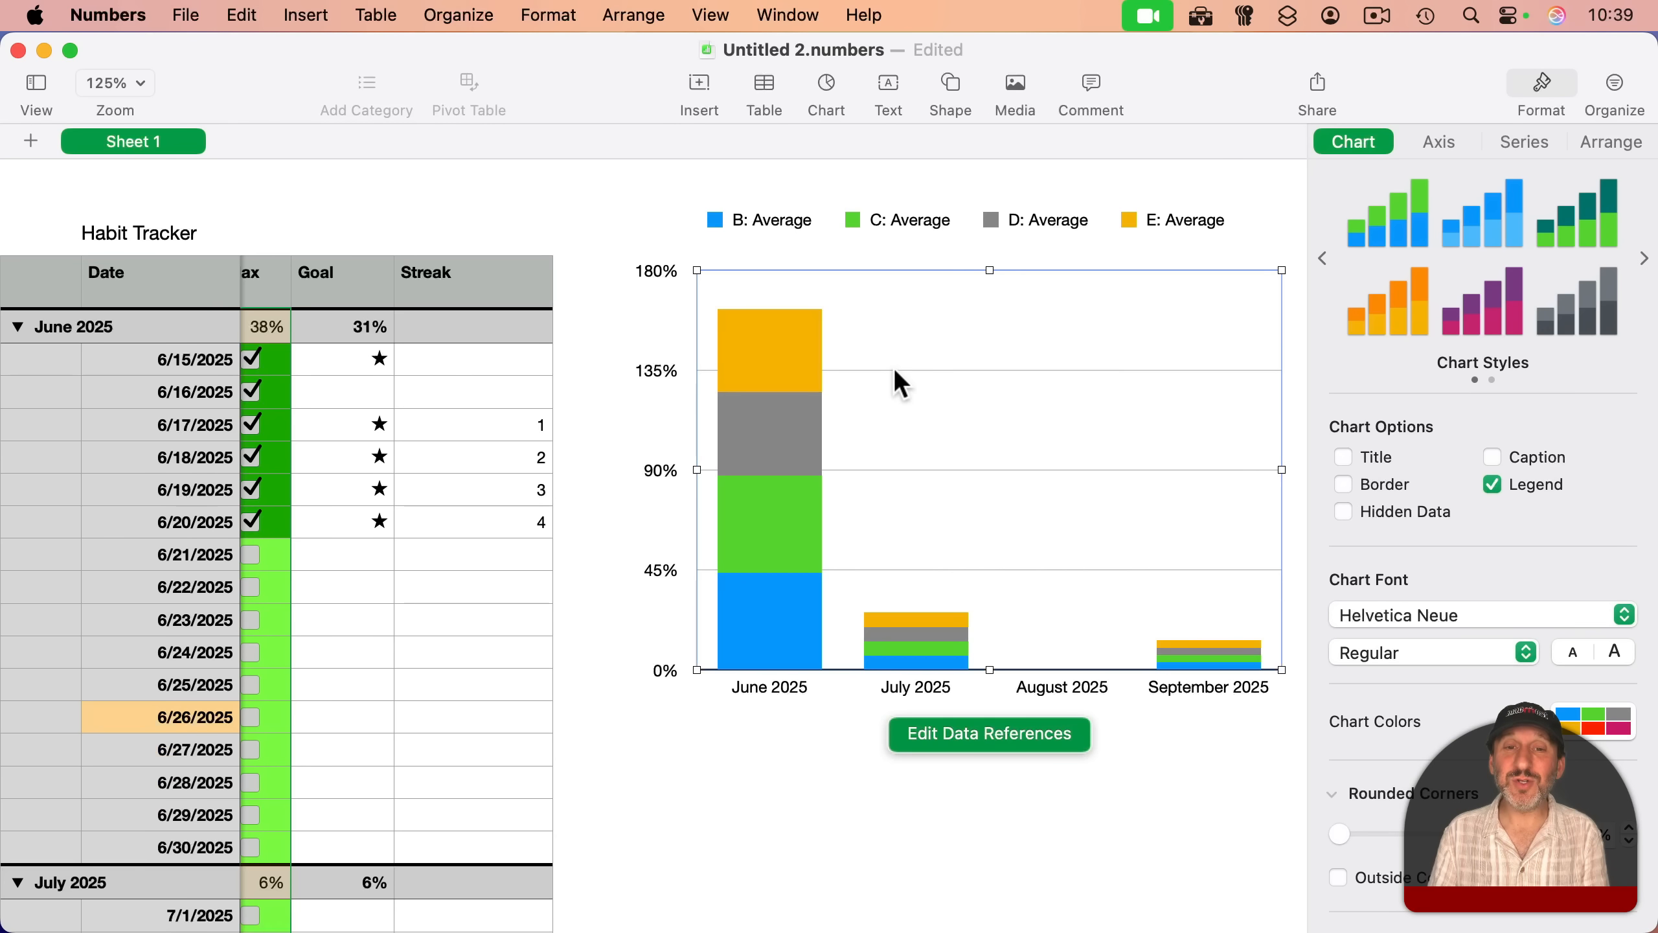
{"action": "key", "text": "BackSpace"}
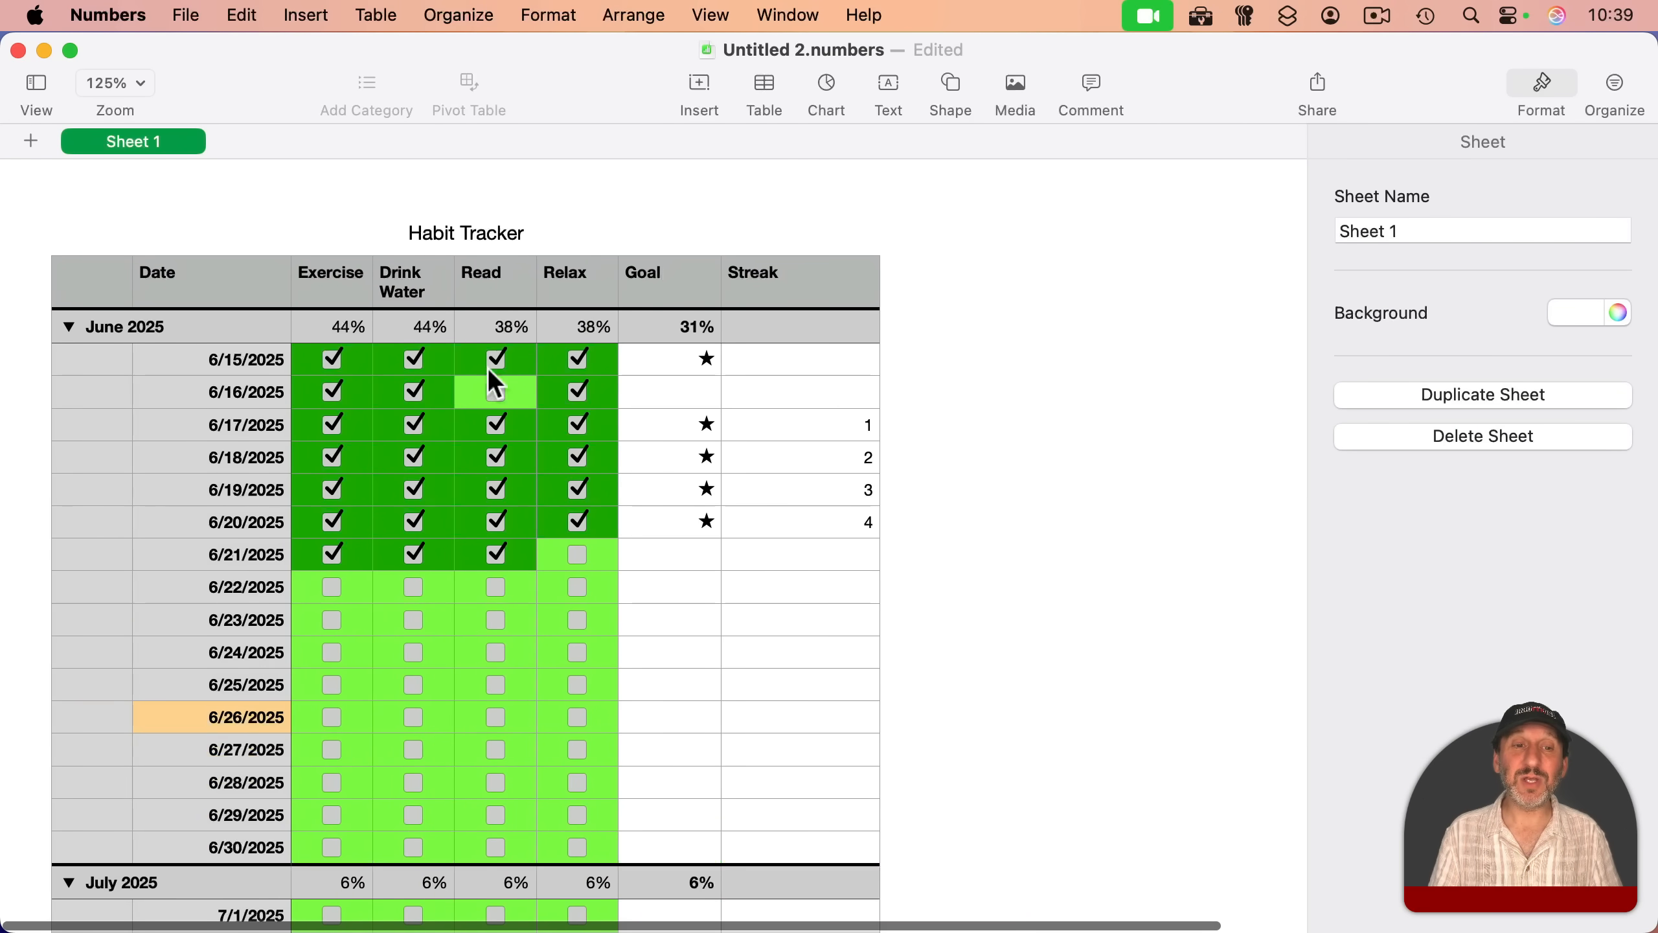